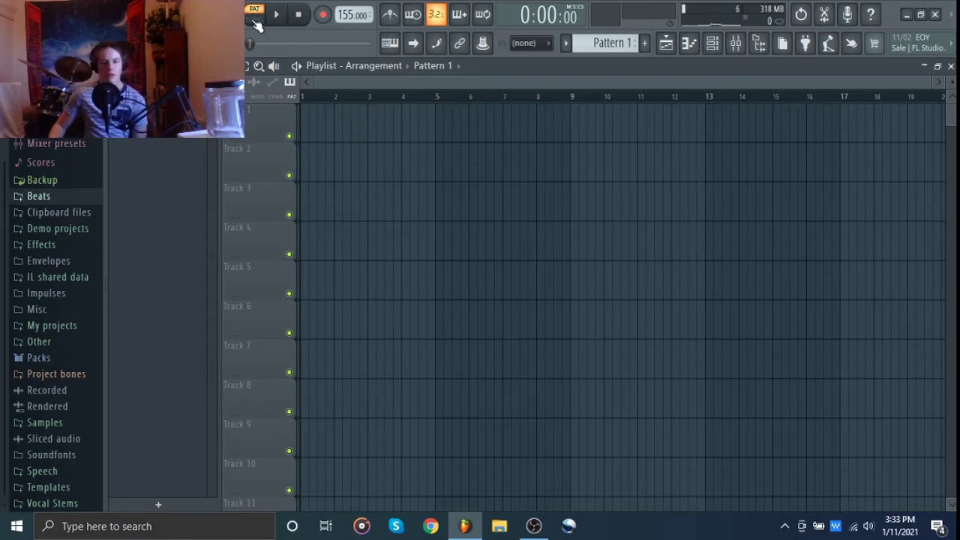
Step: Place Pattern 1 along Track 1 of the playlist and open the FLEX channel in the piano roll
{"action": "left_click", "coordinate": [321, 124]}
{"action": "left_click_drag", "start_coordinate": [338, 132], "coordinate": [587, 122]}
{"action": "left_click", "coordinate": [712, 43]}
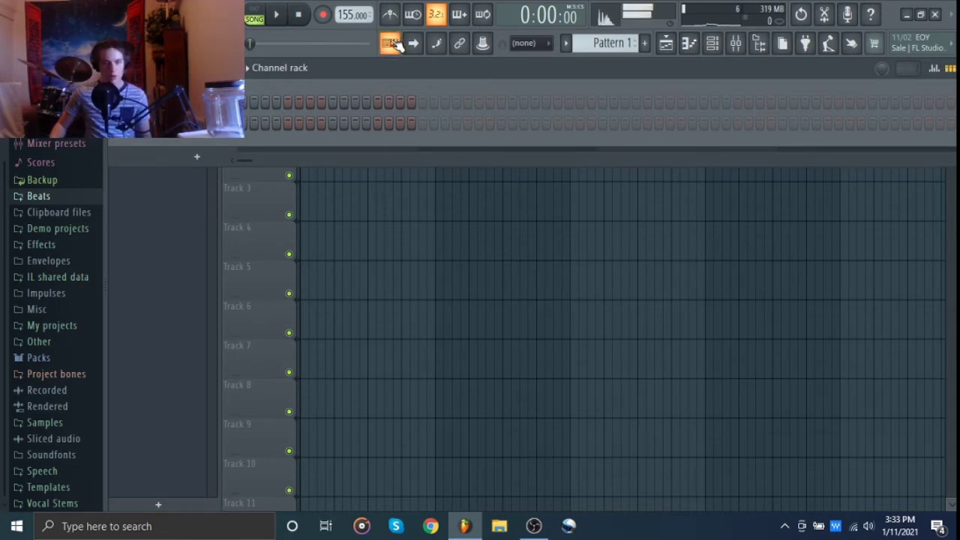
{"action": "right_click", "coordinate": [226, 122]}
{"action": "left_click", "coordinate": [251, 134]}
{"action": "scroll", "coordinate": [252, 186], "scroll_direction": "down", "scroll_amount": 1}
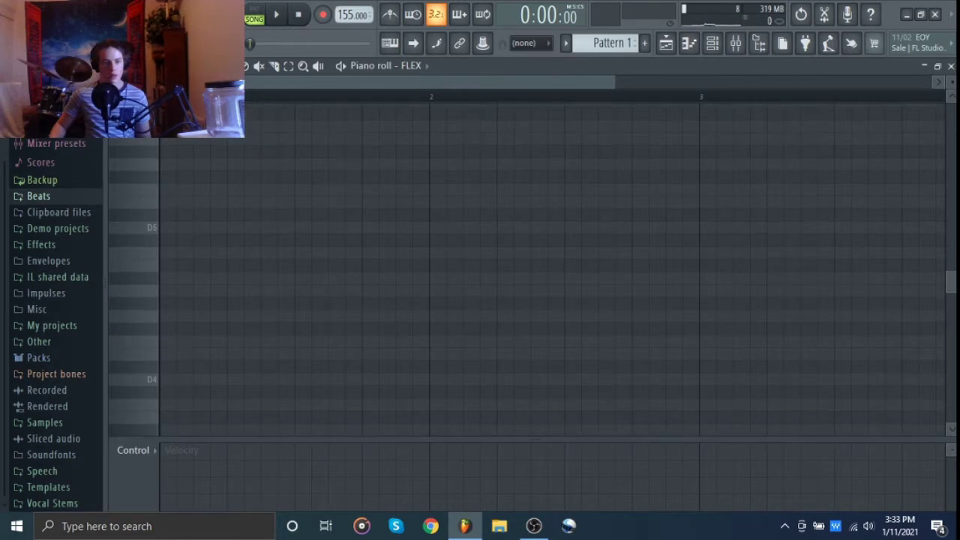
Step: Set the piano roll's scale highlighting to Minor Harmonic with root note F
{"action": "left_click", "coordinate": [116, 66]}
{"action": "mouse_move", "coordinate": [154, 151]}
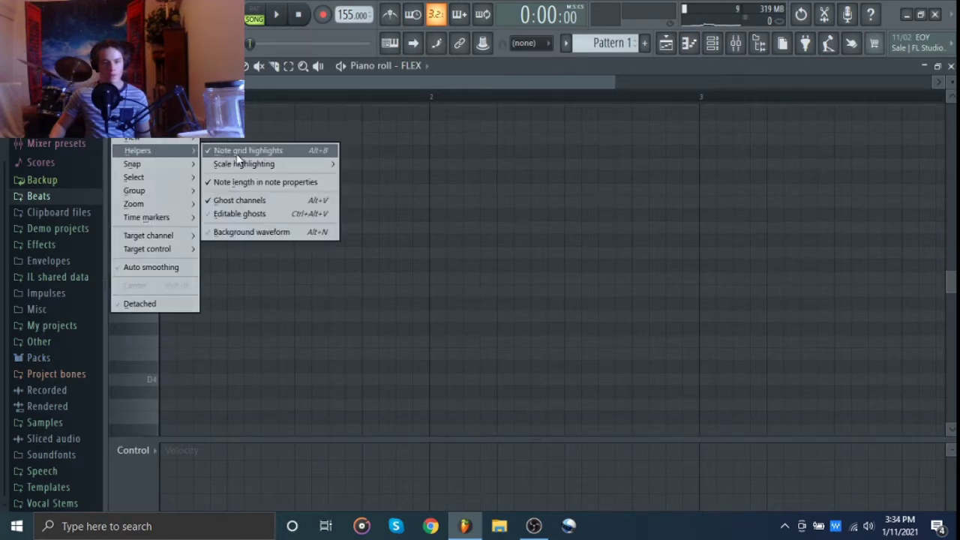
{"action": "mouse_move", "coordinate": [268, 167]}
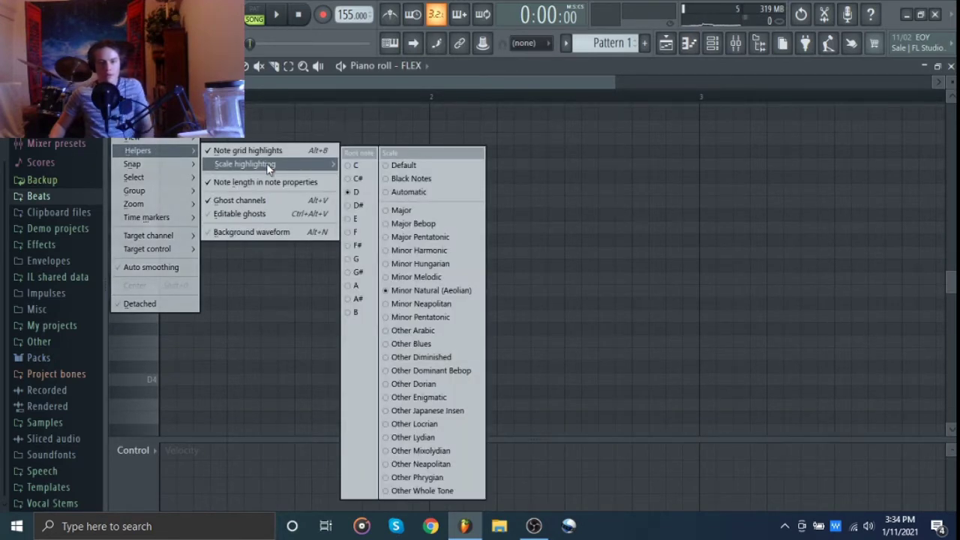
{"action": "left_click", "coordinate": [399, 252]}
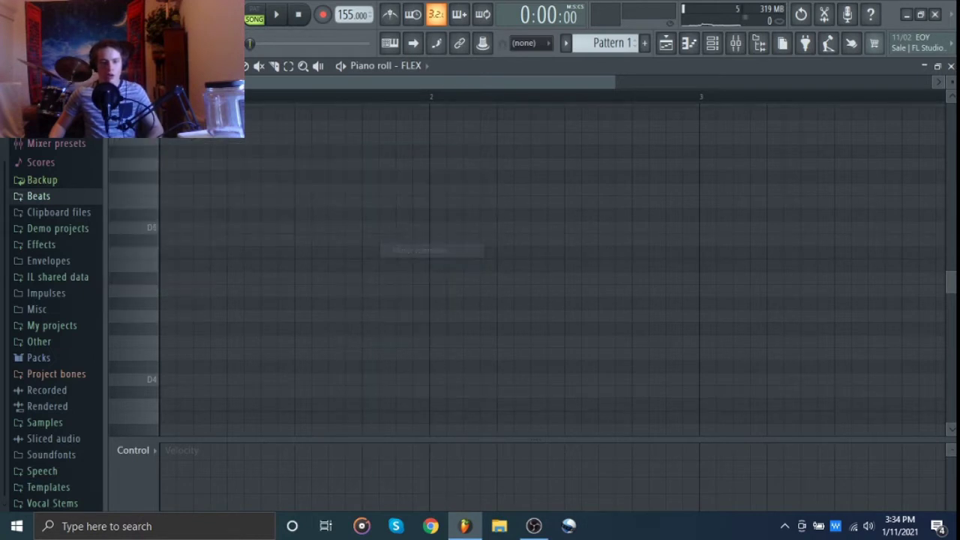
{"action": "left_click", "coordinate": [113, 65]}
{"action": "mouse_move", "coordinate": [185, 154]}
{"action": "mouse_move", "coordinate": [247, 164]}
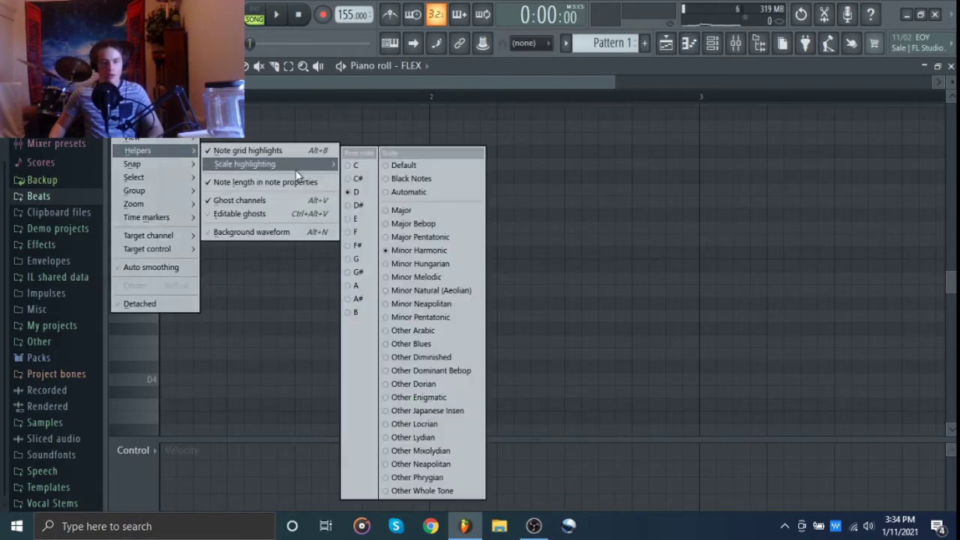
{"action": "left_click", "coordinate": [362, 235]}
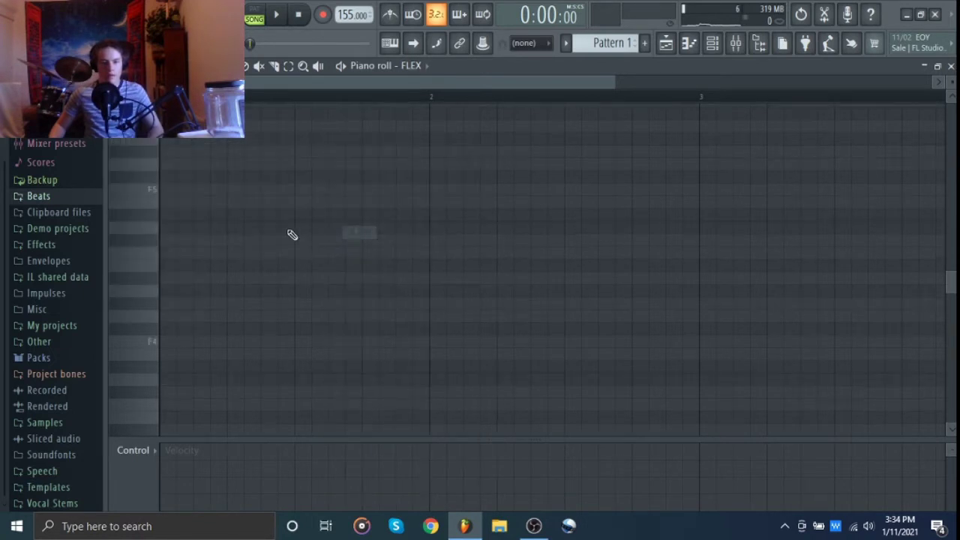
Step: Place a half-beat F5 note at the start of bar 1 and play it back
{"action": "left_click", "coordinate": [165, 342]}
{"action": "right_click", "coordinate": [171, 342]}
{"action": "scroll", "coordinate": [184, 262], "scroll_direction": "up", "scroll_amount": 3}
{"action": "left_click", "coordinate": [180, 267]}
{"action": "scroll", "coordinate": [315, 309], "scroll_direction": "up", "scroll_amount": 3}
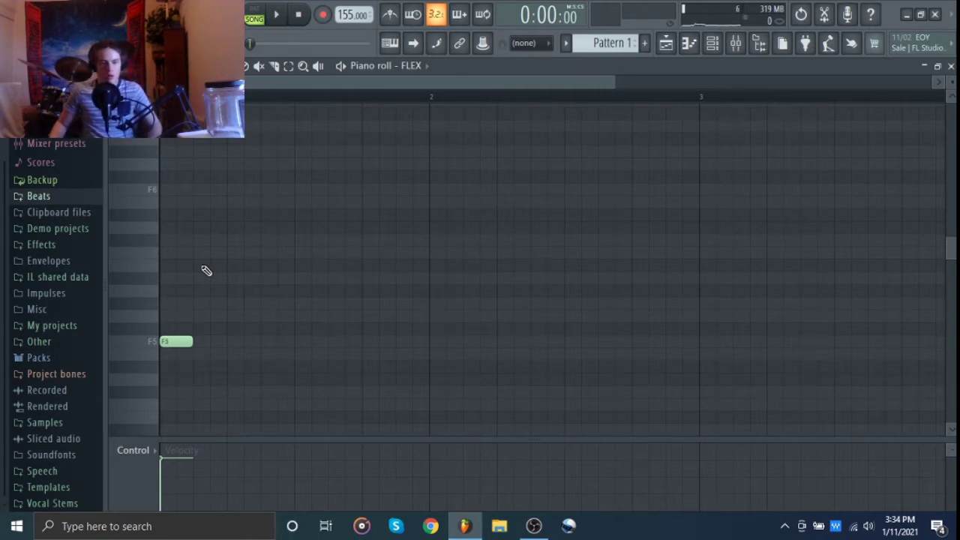
{"action": "key", "text": "space"}
{"action": "key", "text": "space"}
Step: Place successive half-beat F6, C#6 and C6 notes from the start of bar 1, remove the F5 note and play them back
{"action": "left_click", "coordinate": [198, 192]}
{"action": "left_click_drag", "start_coordinate": [200, 192], "coordinate": [225, 248]}
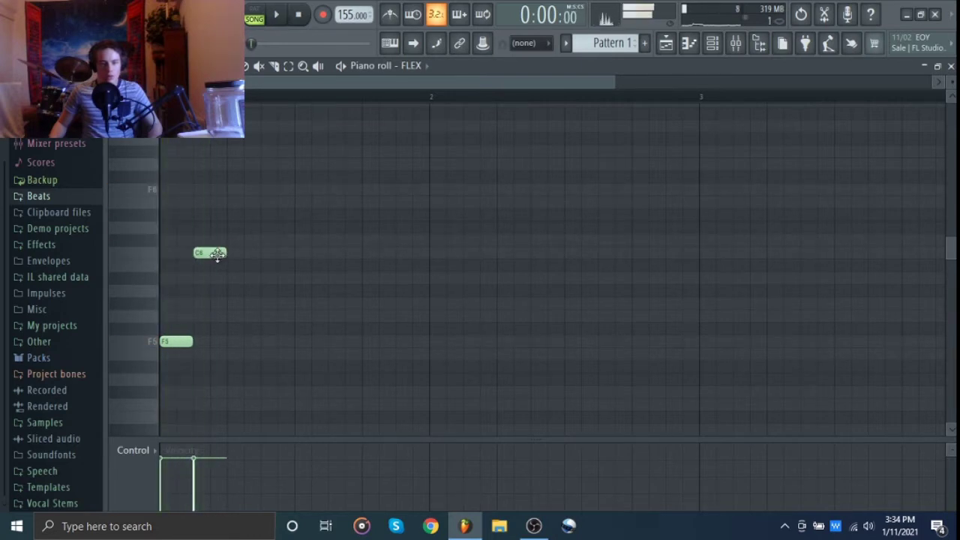
{"action": "left_click", "coordinate": [167, 192]}
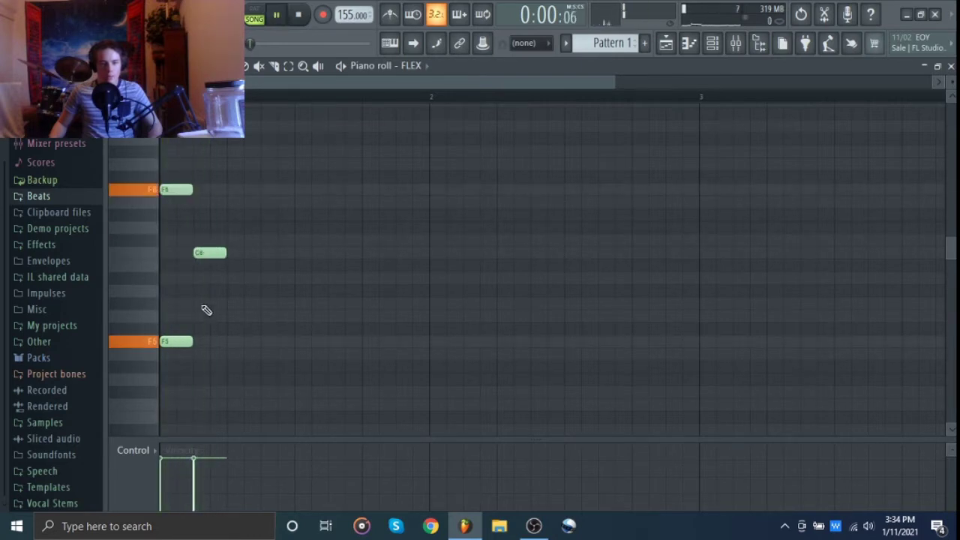
{"action": "right_click", "coordinate": [180, 342]}
{"action": "left_click_drag", "start_coordinate": [202, 257], "coordinate": [204, 234]}
{"action": "left_click_drag", "start_coordinate": [242, 265], "coordinate": [222, 239]}
{"action": "key", "text": "space"}
{"action": "key", "text": "space"}
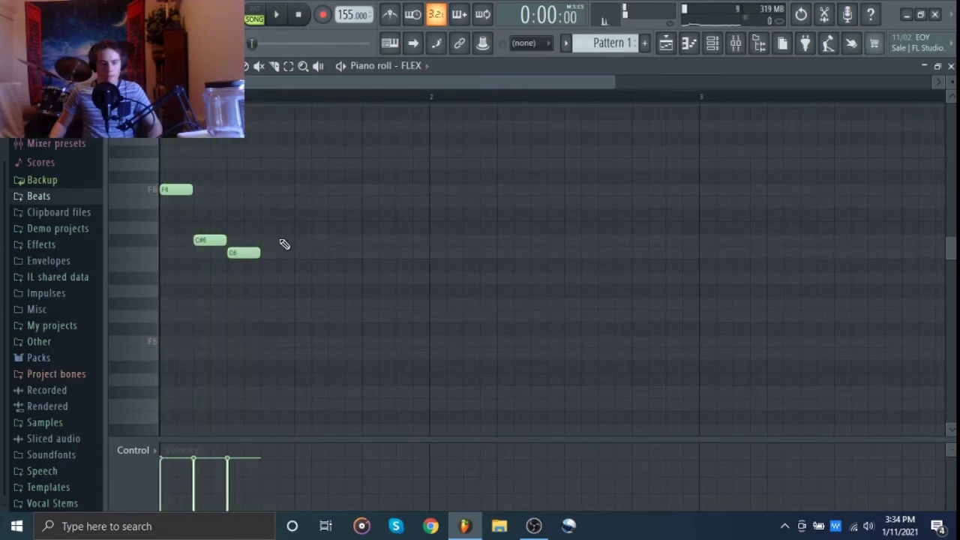
Step: Lengthen the C6 note to two beats and add a one-beat G5 note at the end of bar 1
{"action": "left_click_drag", "start_coordinate": [297, 254], "coordinate": [383, 256]}
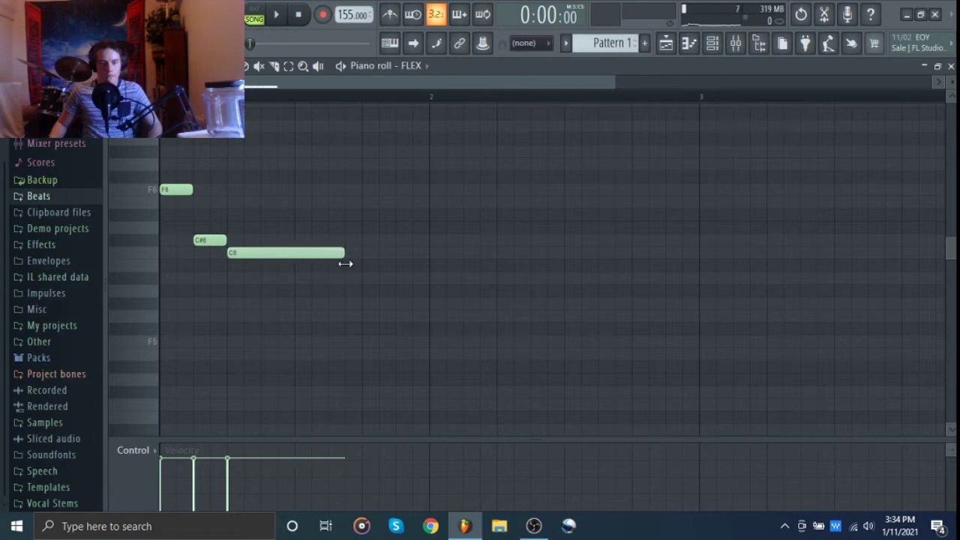
{"action": "key", "text": "space"}
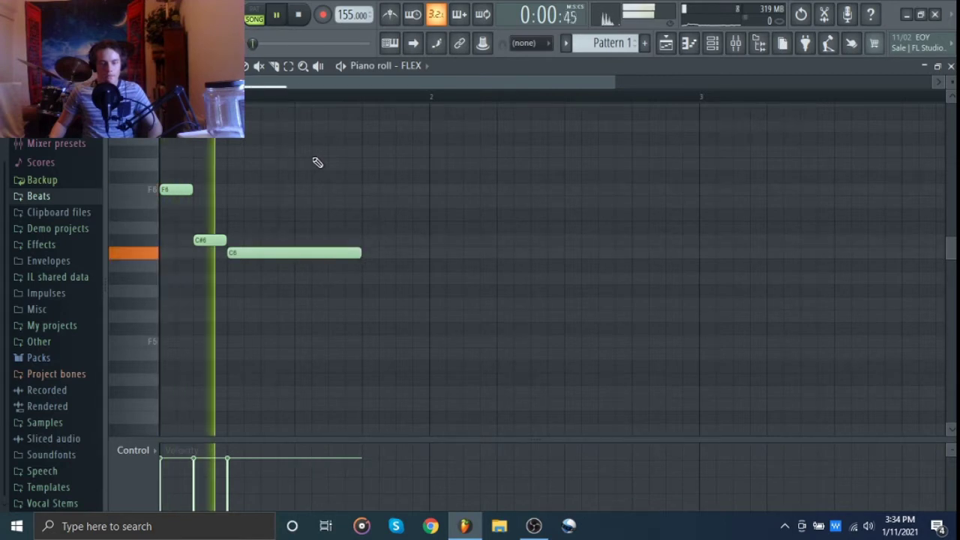
{"action": "key", "text": "space"}
{"action": "left_click", "coordinate": [363, 303]}
{"action": "left_click_drag", "start_coordinate": [446, 302], "coordinate": [433, 327]}
{"action": "right_click", "coordinate": [501, 322]}
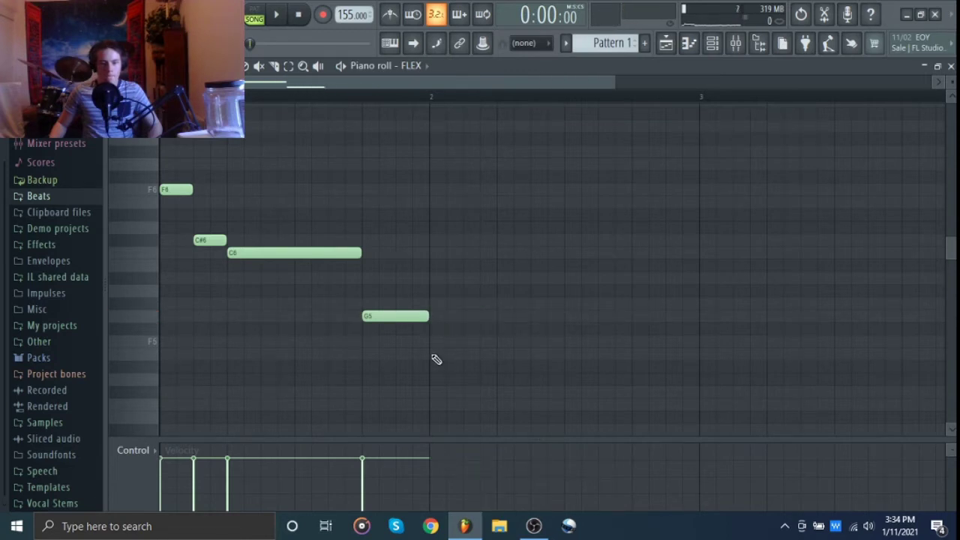
Step: Fill bar 2 with half-beat A#5 and C6 notes and a C#6 held to the bar's end, and play the melody
{"action": "left_click", "coordinate": [432, 354]}
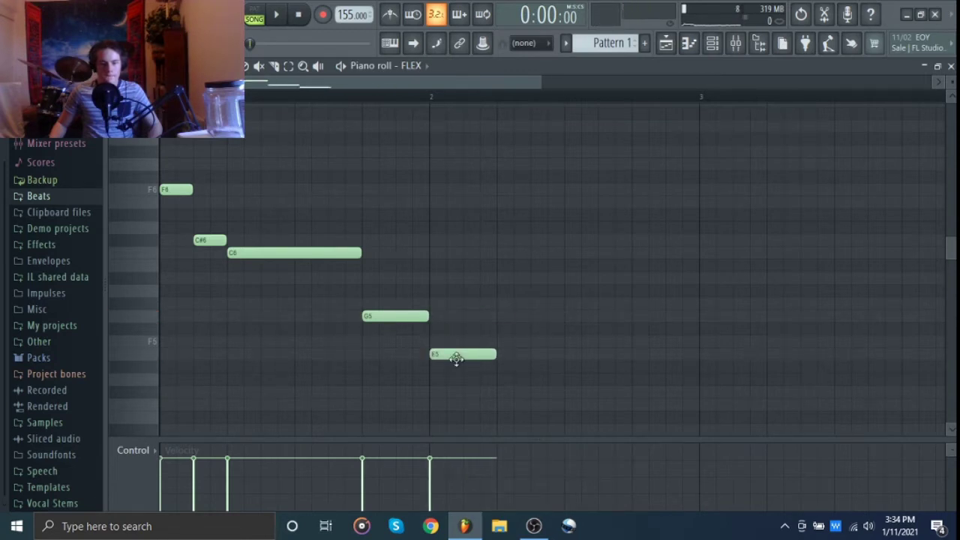
{"action": "left_click_drag", "start_coordinate": [456, 359], "coordinate": [456, 282]}
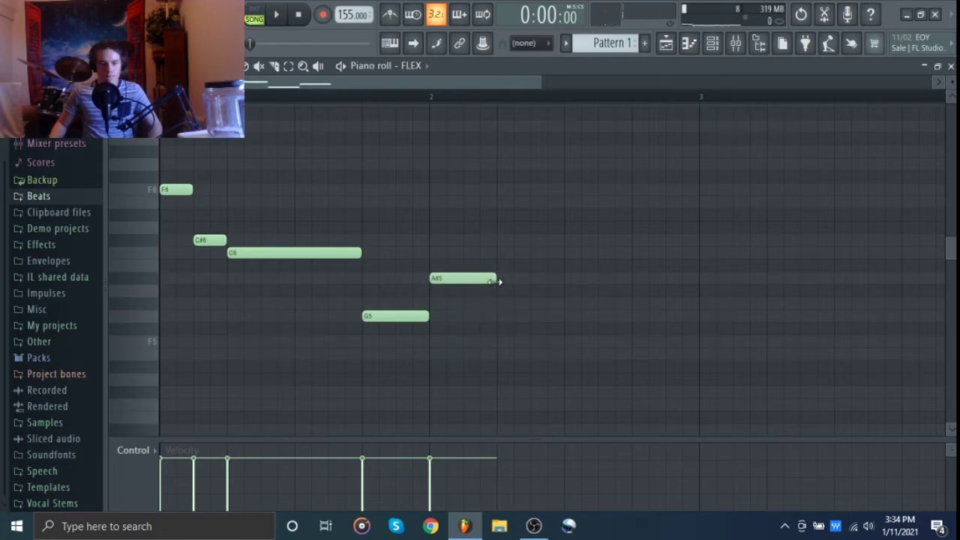
{"action": "left_click", "coordinate": [465, 252]}
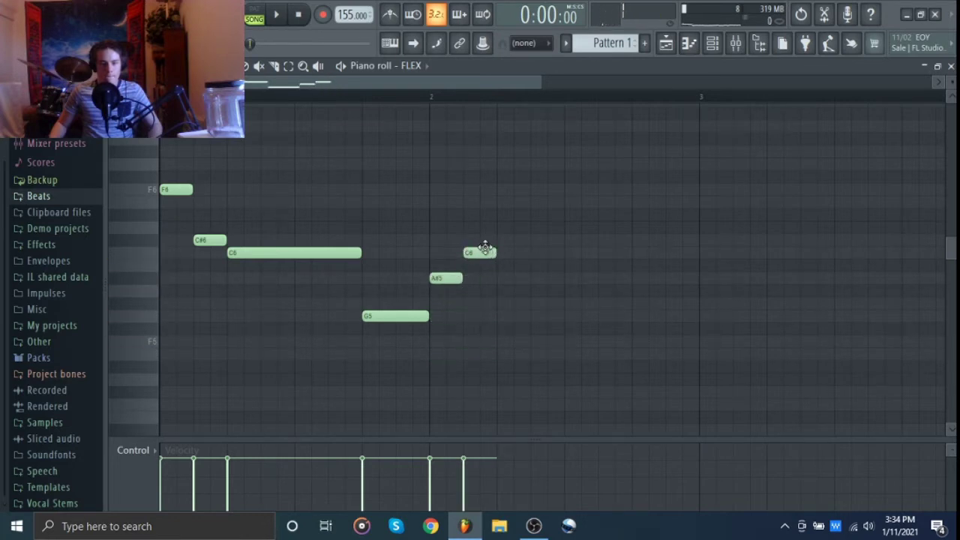
{"action": "left_click", "coordinate": [518, 241]}
{"action": "left_click_drag", "start_coordinate": [528, 245], "coordinate": [701, 238]}
{"action": "key", "text": "space"}
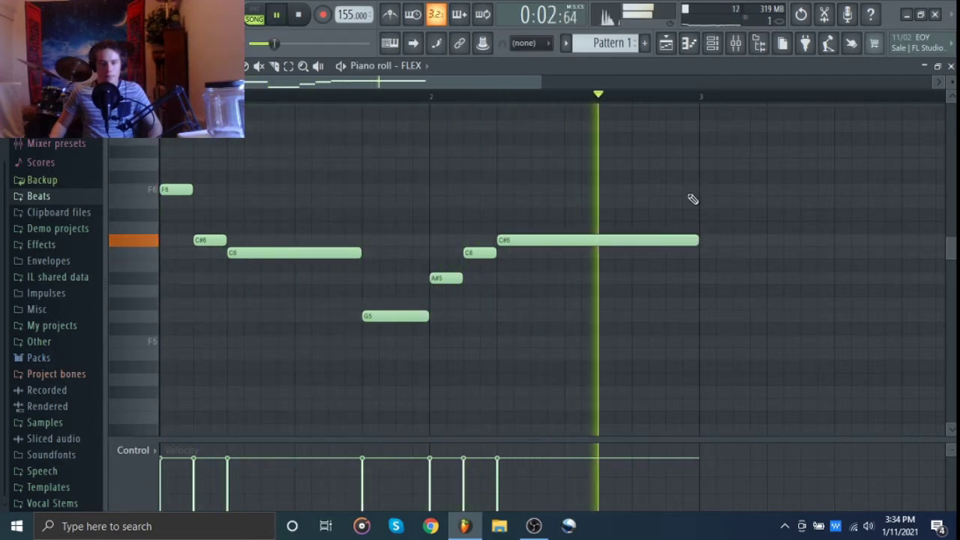
{"action": "key", "text": "space"}
Step: Add a one-beat G5 note on the last beat of bar 2 and shorten the long C#6 to end where it begins
{"action": "left_click", "coordinate": [633, 304]}
{"action": "left_click_drag", "start_coordinate": [630, 313], "coordinate": [628, 326]}
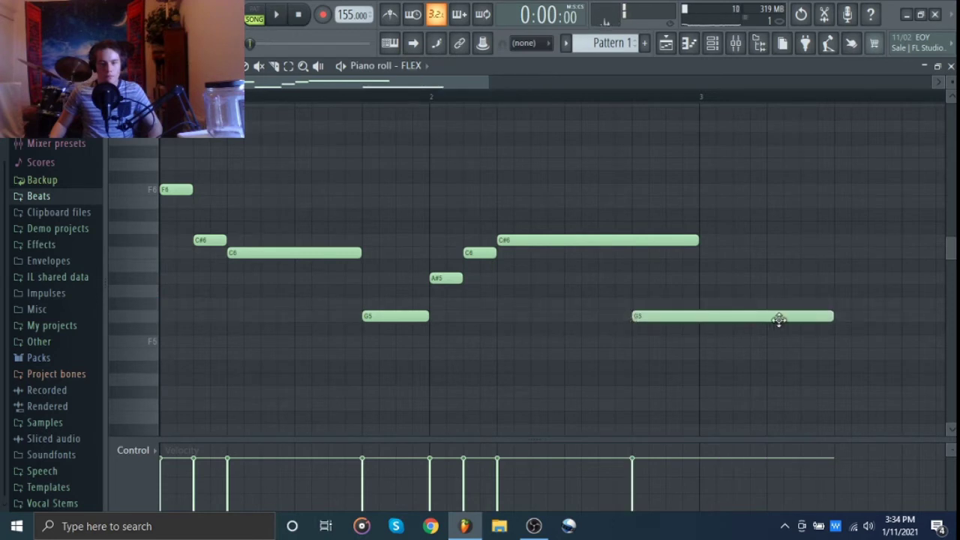
{"action": "left_click_drag", "start_coordinate": [833, 321], "coordinate": [692, 321]}
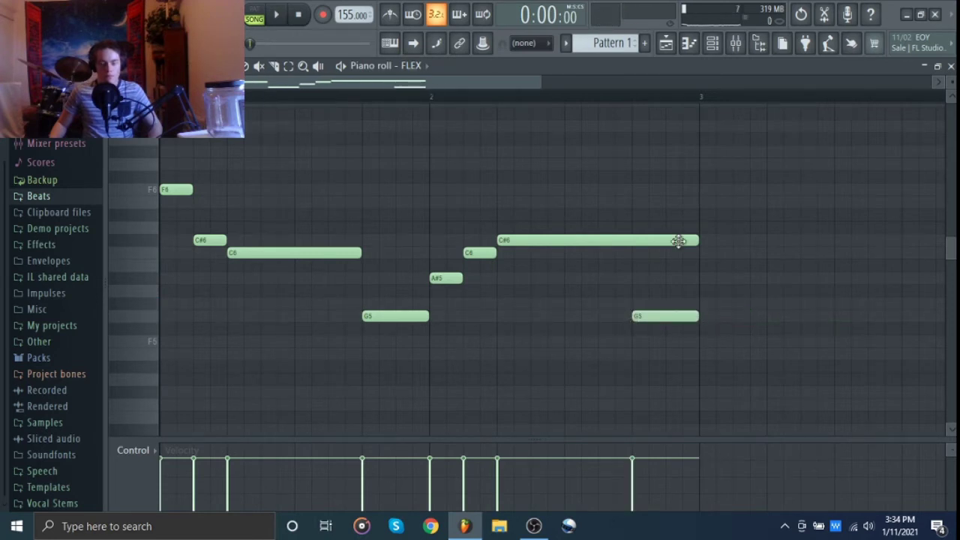
{"action": "left_click_drag", "start_coordinate": [677, 240], "coordinate": [612, 240]}
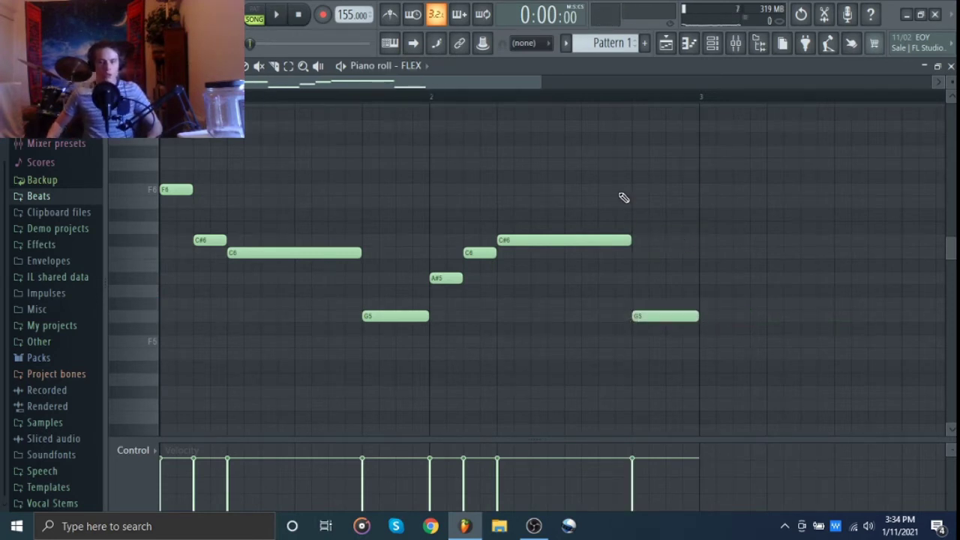
Step: Duplicate the two-bar melody into bars 3 and 4 and play it back
{"action": "key", "text": "ctrl+b"}
{"action": "key", "text": "space"}
{"action": "scroll", "coordinate": [672, 175], "scroll_direction": "down", "scroll_amount": 3}
{"action": "key", "text": "ctrl+d"}
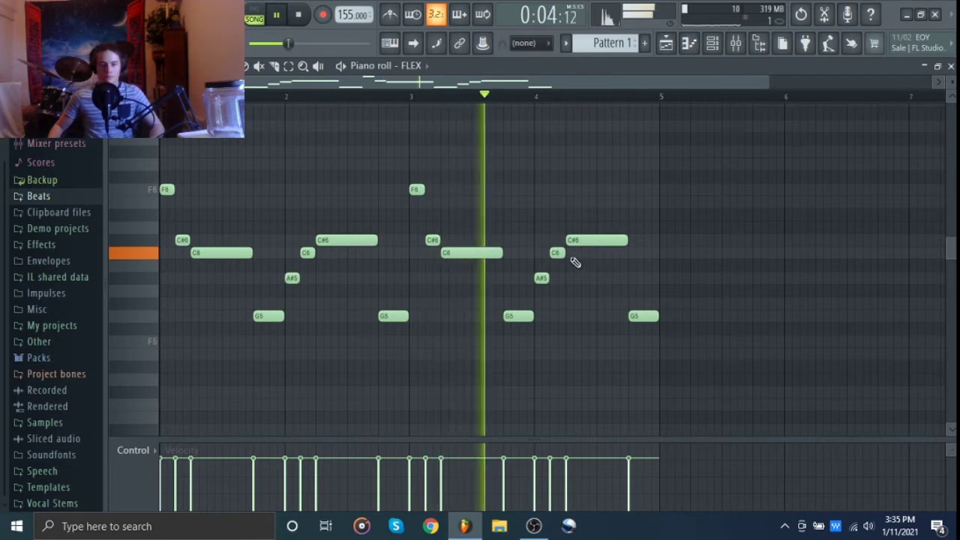
{"action": "key", "text": "space"}
Step: Raise the first note of bar 4 to E6 and lower that bar's long C#6 note to A#5
{"action": "left_click", "coordinate": [537, 203]}
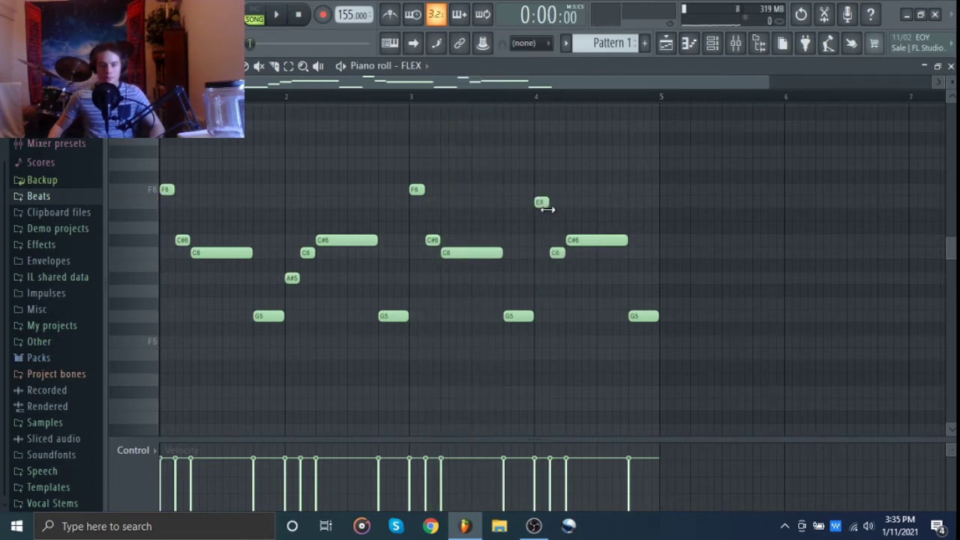
{"action": "left_click_drag", "start_coordinate": [582, 238], "coordinate": [583, 290]}
{"action": "key", "text": "space"}
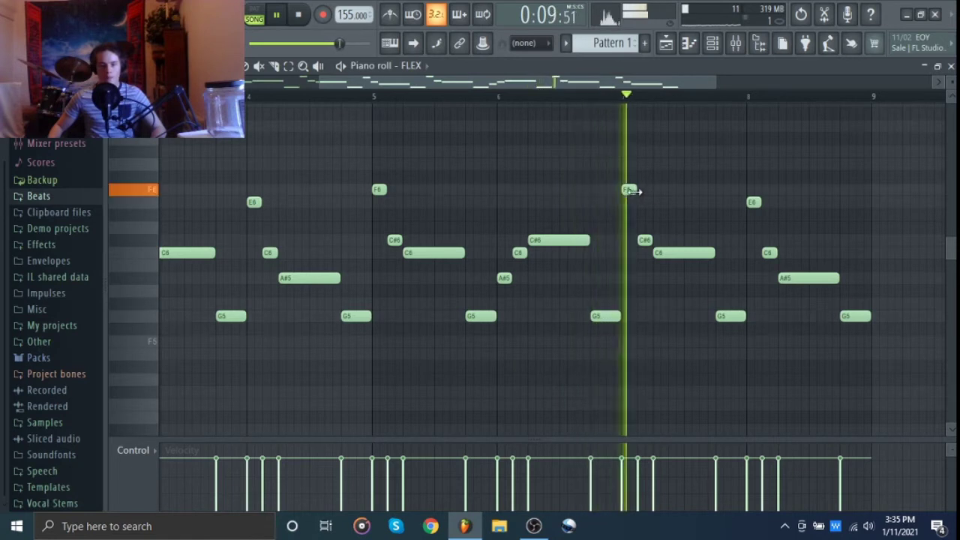
Step: Raise bar 7's long C6 note to G#6 and replace the G5 at that bar's end with a G6
{"action": "key", "text": "space"}
{"action": "left_click_drag", "start_coordinate": [671, 250], "coordinate": [673, 147]}
{"action": "key", "text": "space"}
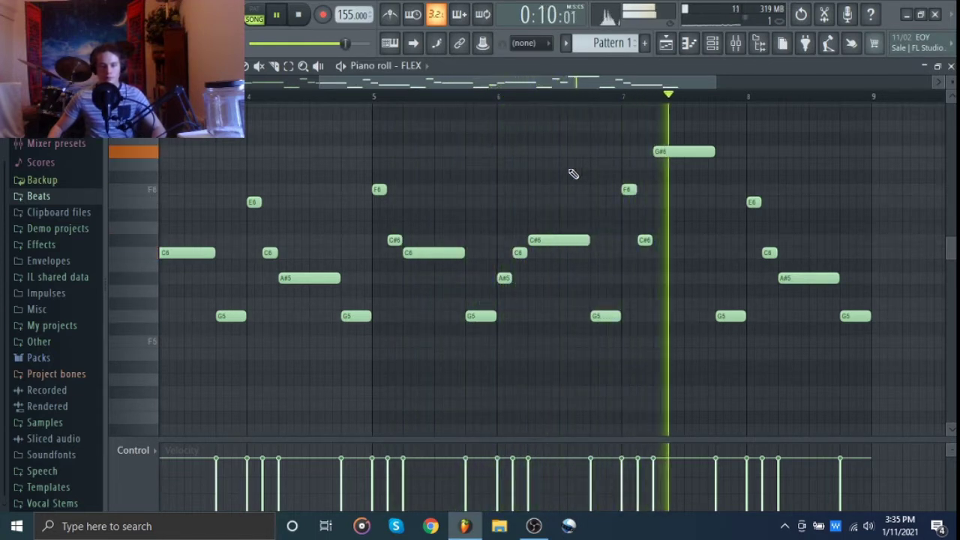
{"action": "key", "text": "space"}
{"action": "left_click", "coordinate": [718, 167]}
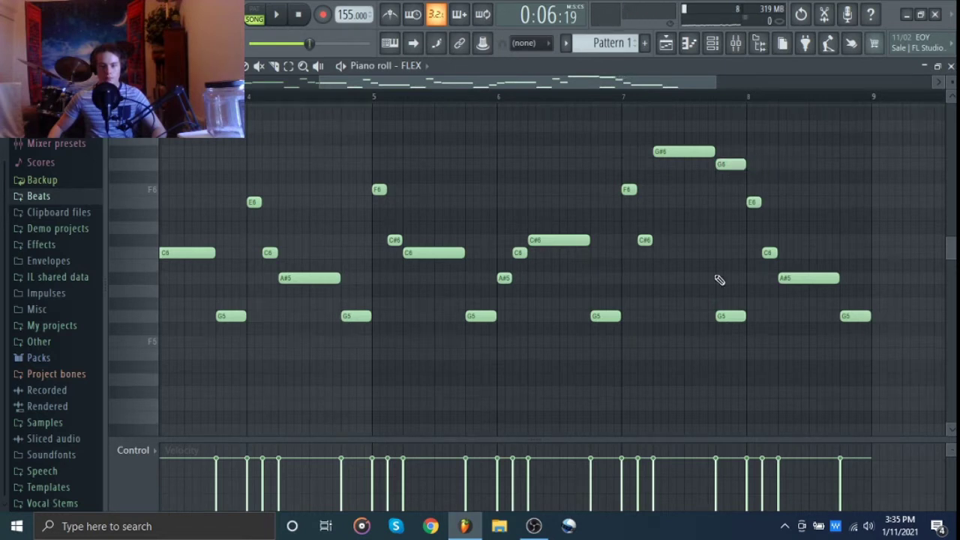
{"action": "right_click", "coordinate": [723, 315]}
Step: Move the final G5 note of bar 8 up to C#6 while playing the melody back
{"action": "key", "text": "space"}
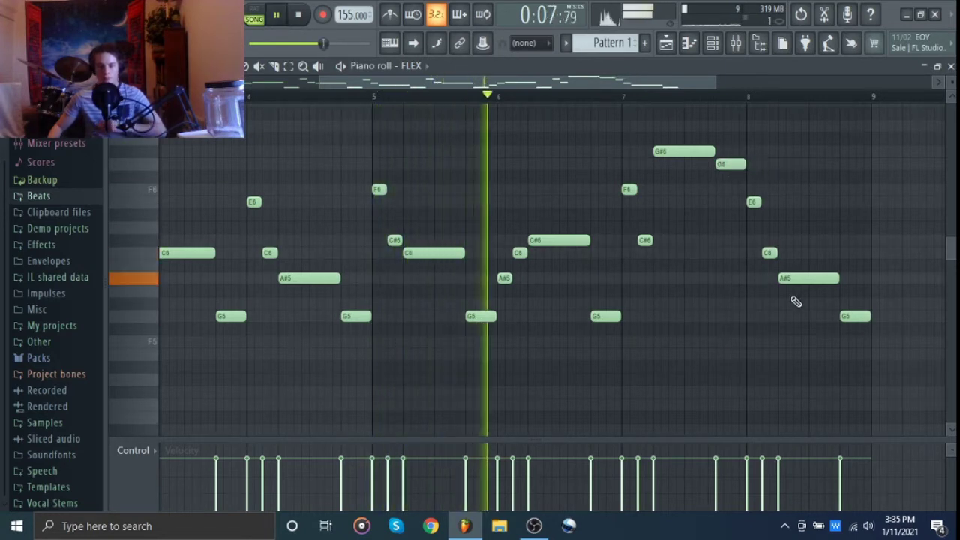
{"action": "left_click_drag", "start_coordinate": [846, 314], "coordinate": [853, 239]}
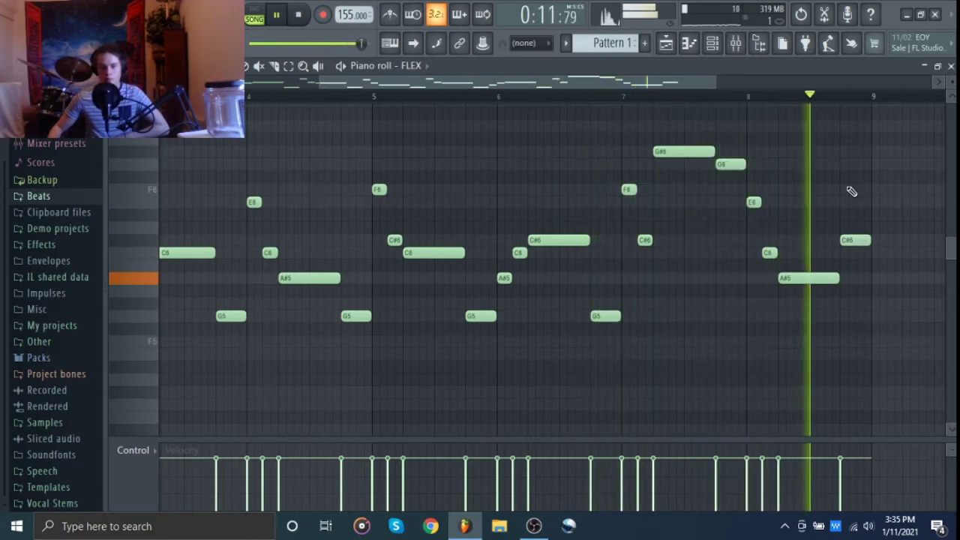
{"action": "key", "text": "space"}
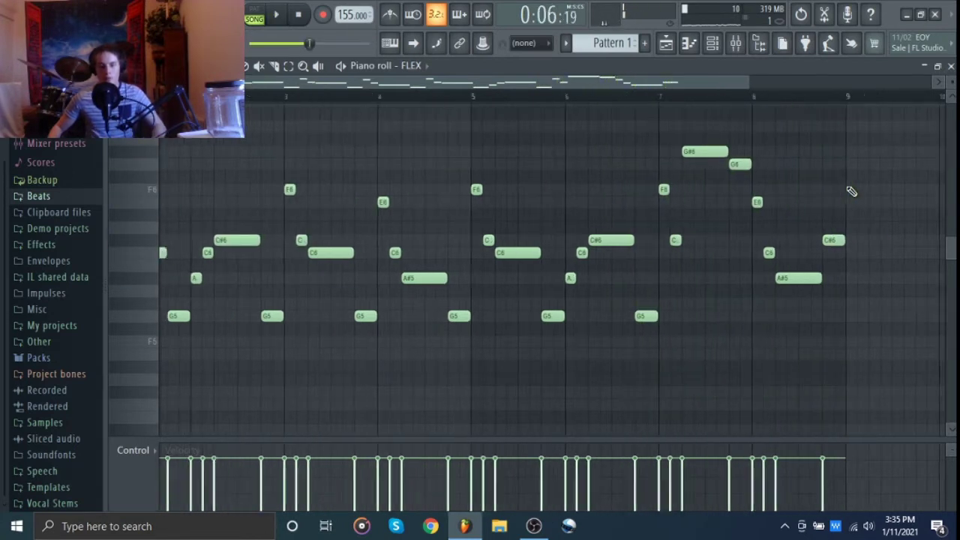
{"action": "scroll", "coordinate": [851, 191], "scroll_direction": "down", "scroll_amount": 1}
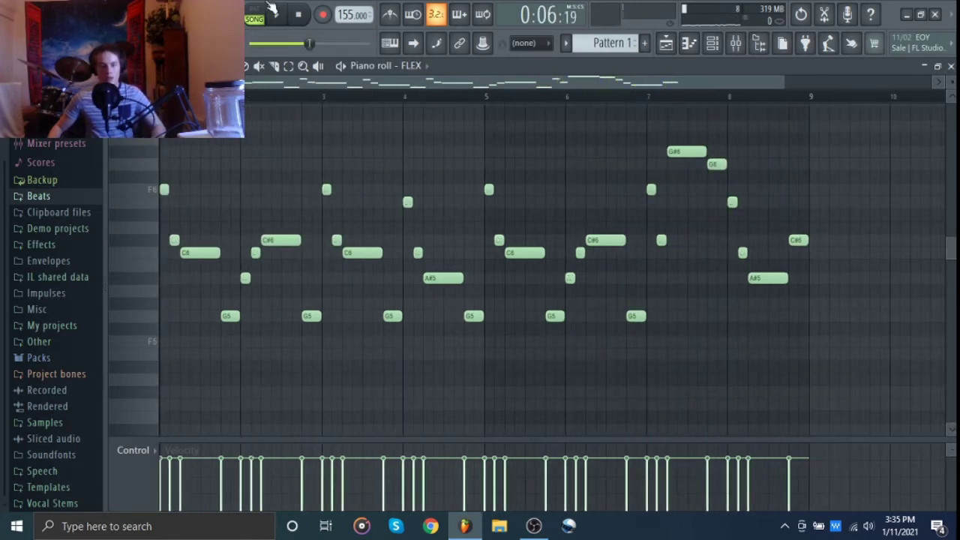
Step: Add a second FLEX instrument channel and move its plugin window up into full view
{"action": "left_click", "coordinate": [714, 43]}
{"action": "left_click", "coordinate": [193, 159]}
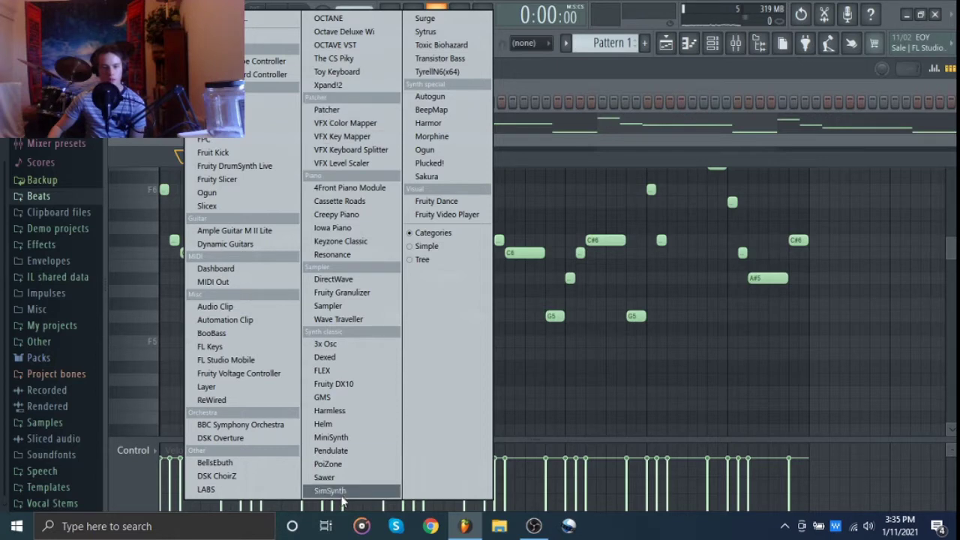
{"action": "left_click", "coordinate": [348, 370]}
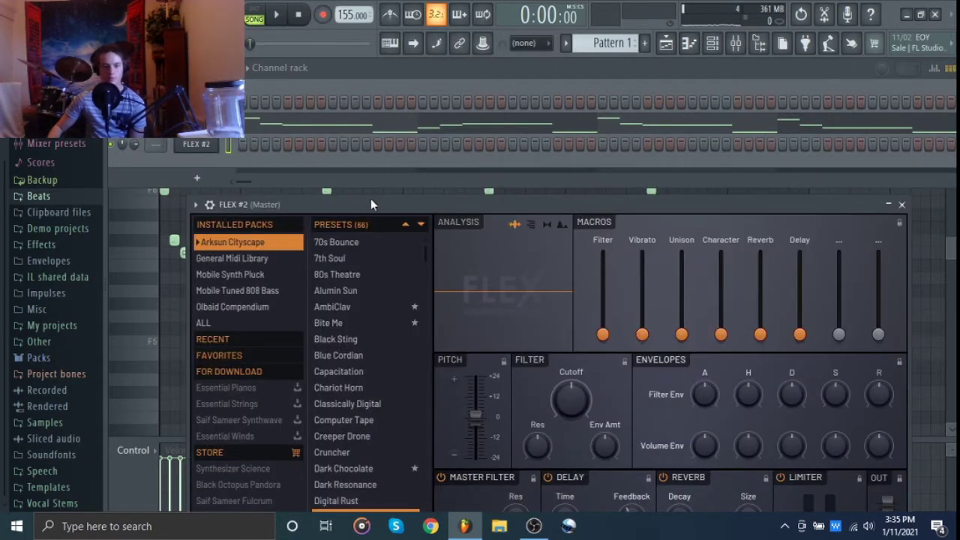
{"action": "left_click_drag", "start_coordinate": [369, 201], "coordinate": [348, 51]}
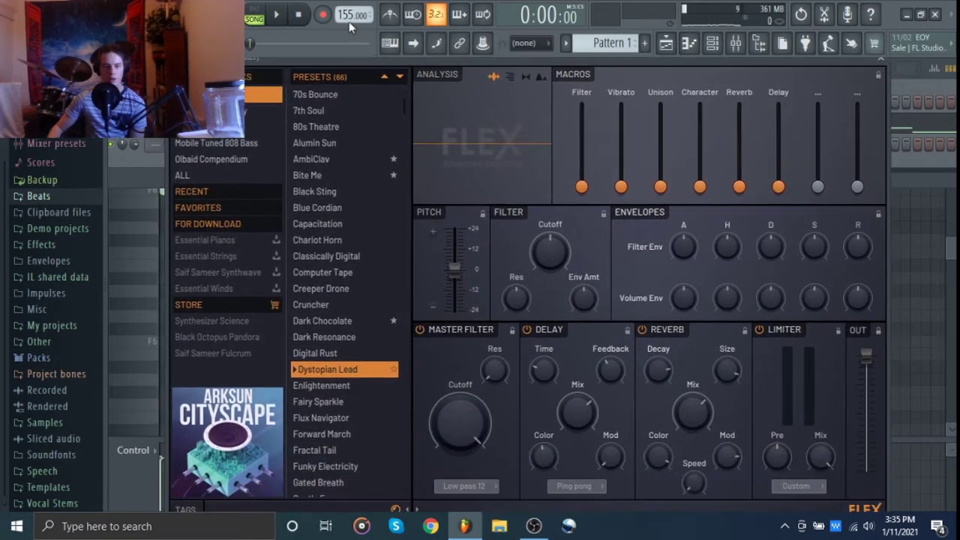
Step: Filter the FLEX presets by the Brass type across all installed packs
{"action": "left_click", "coordinate": [194, 512]}
{"action": "left_click", "coordinate": [310, 420]}
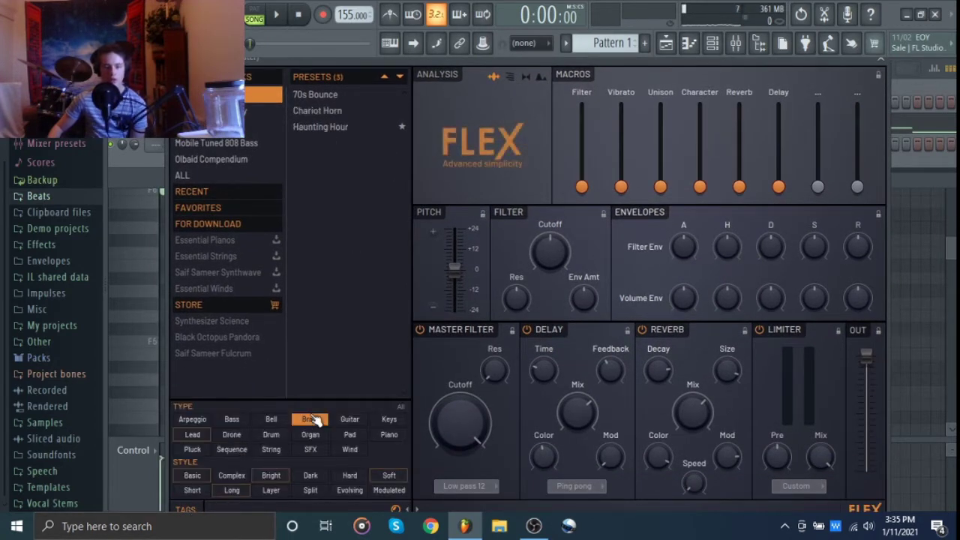
{"action": "left_click", "coordinate": [184, 175]}
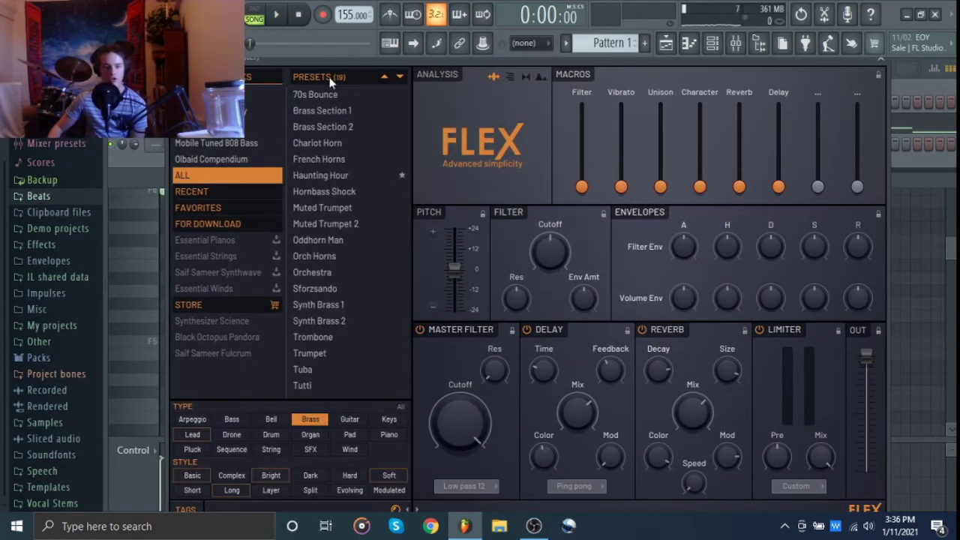
Step: Load the French Horns preset, enable the typing keyboard as a piano, and audition the sound with test notes
{"action": "left_click", "coordinate": [327, 161]}
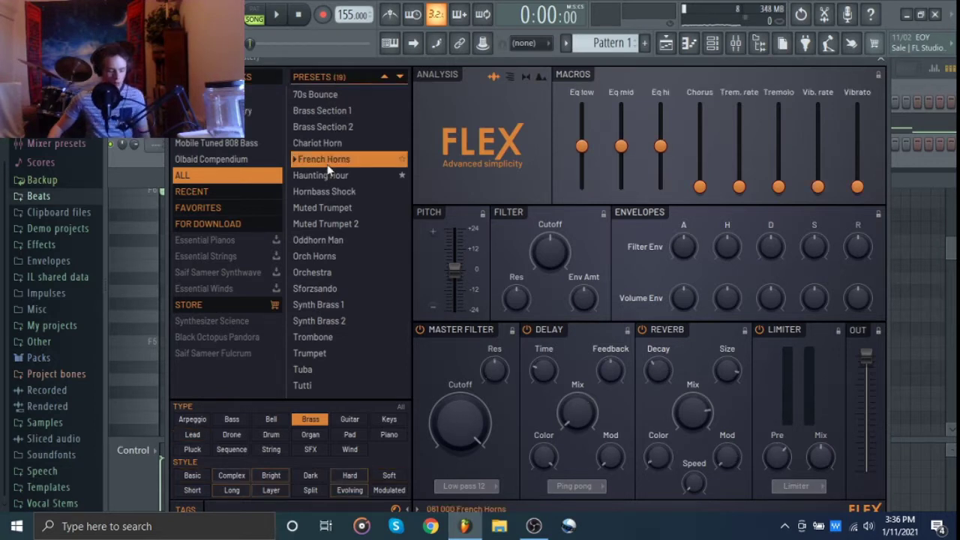
{"action": "left_click", "coordinate": [390, 43]}
{"action": "key", "text": "q"}
{"action": "key", "text": "q"}
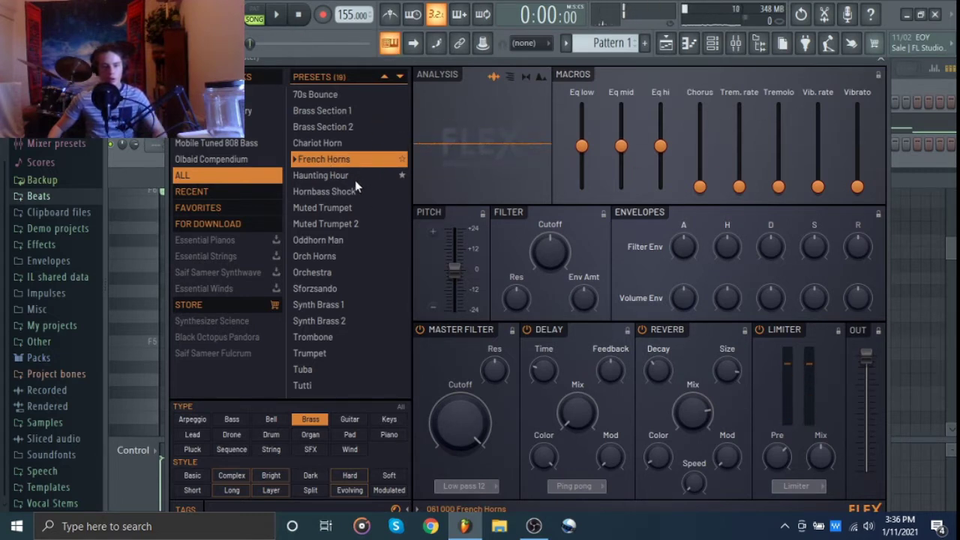
Step: Audition the Muted Trumpet, Muted Trumpet 2, Synth Brass 1, Synth Brass 2 and Trumpet presets, and settle on Trombone
{"action": "left_click", "coordinate": [346, 209]}
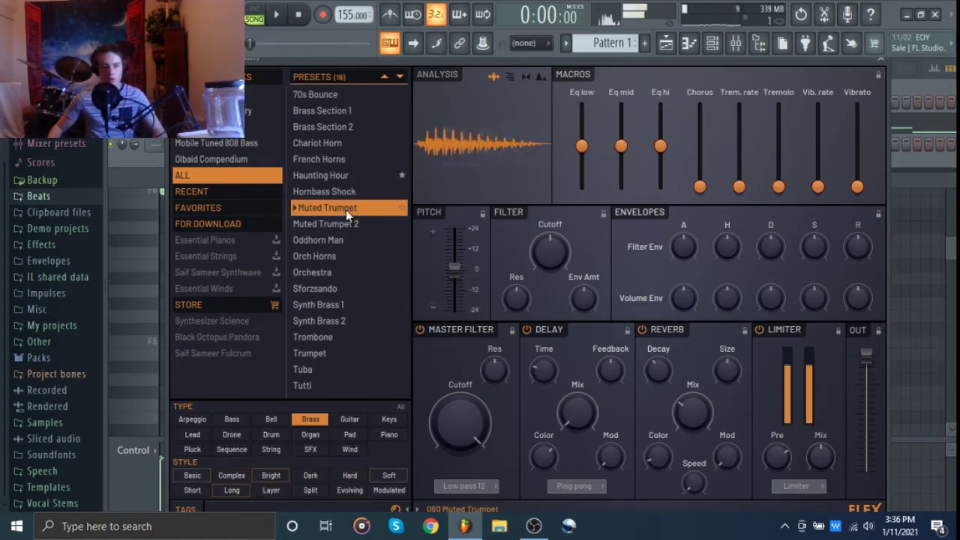
{"action": "left_click", "coordinate": [345, 223]}
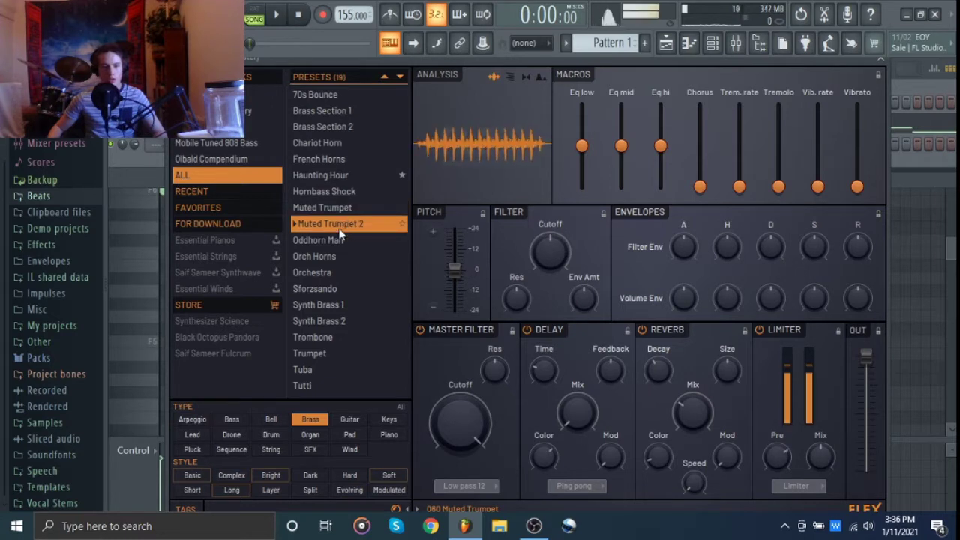
{"action": "left_click", "coordinate": [337, 305]}
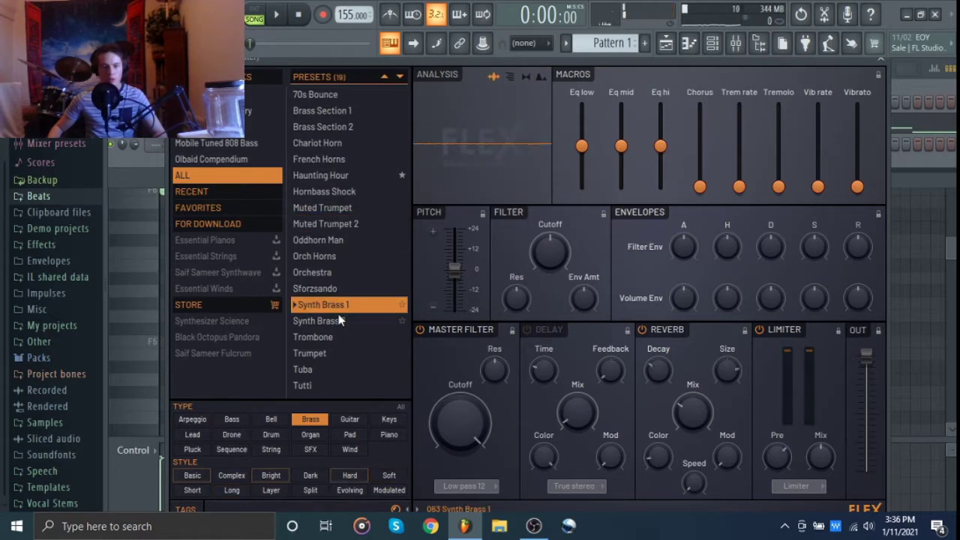
{"action": "left_click", "coordinate": [338, 320]}
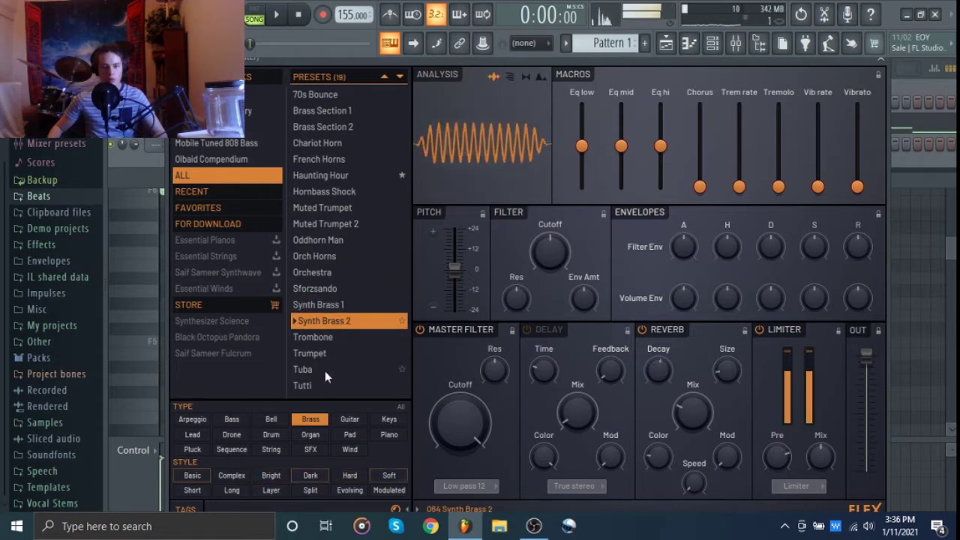
{"action": "left_click", "coordinate": [332, 353]}
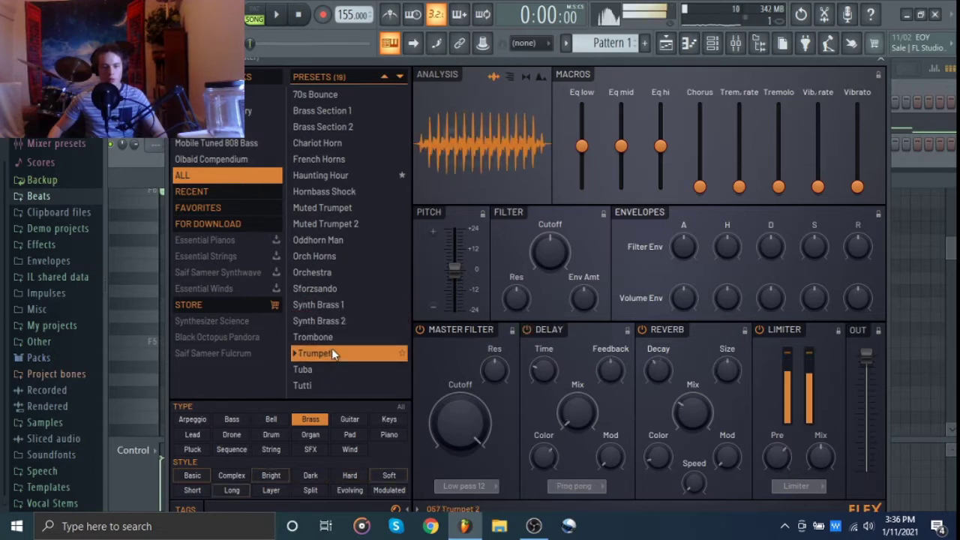
{"action": "left_click", "coordinate": [335, 338]}
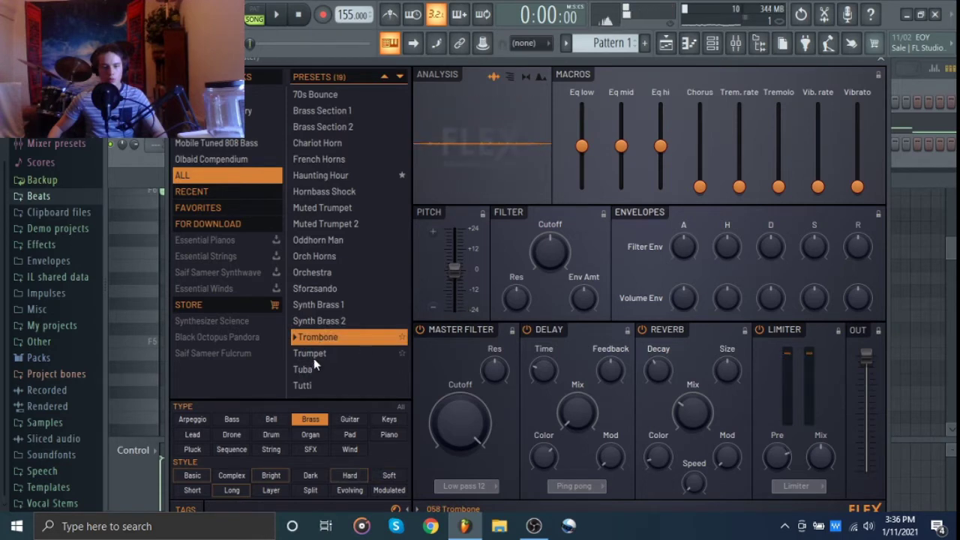
Step: Open the piano roll of FLEX #2 and place a half-bar F5 note at the start of bar 1
{"action": "left_click", "coordinate": [880, 60]}
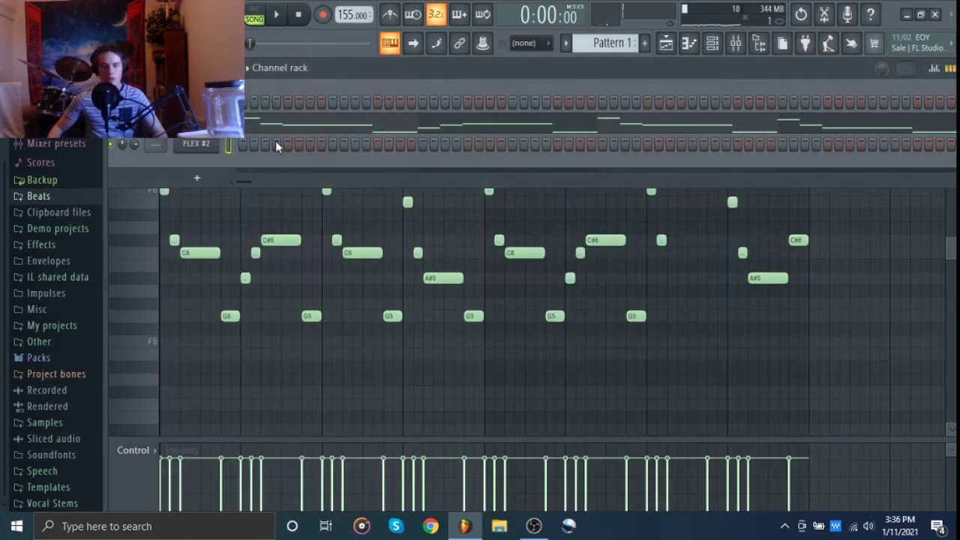
{"action": "left_click", "coordinate": [198, 145]}
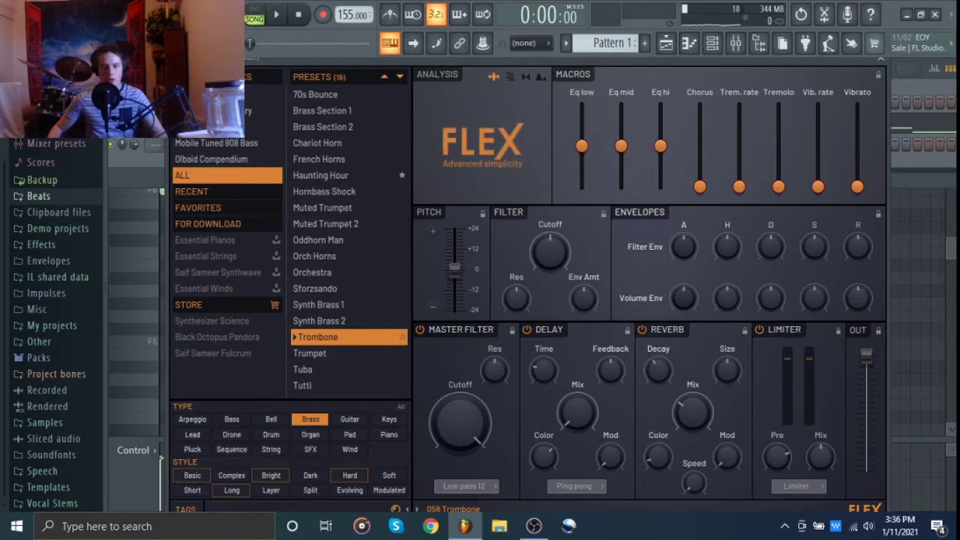
{"action": "left_click", "coordinate": [880, 60]}
{"action": "right_click", "coordinate": [203, 147]}
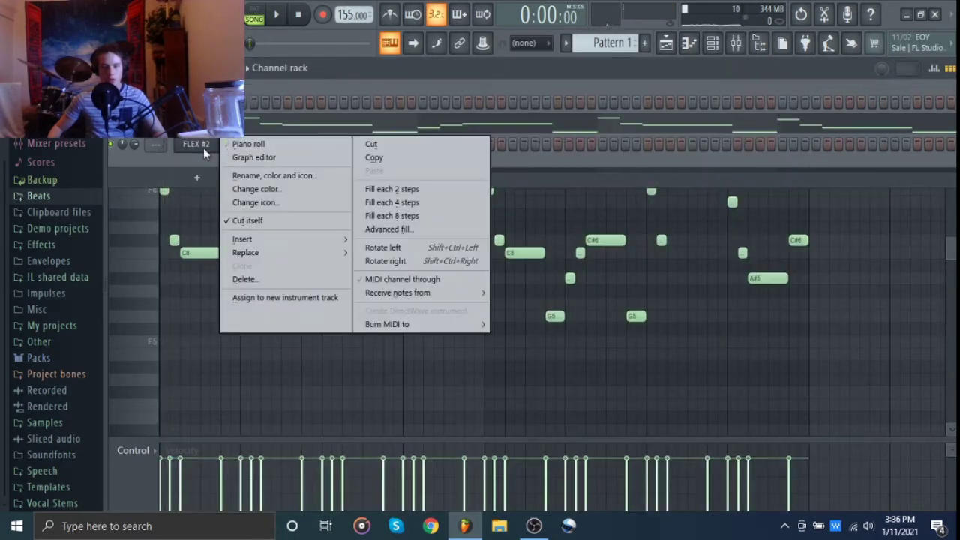
{"action": "left_click", "coordinate": [284, 146]}
{"action": "left_click", "coordinate": [164, 189]}
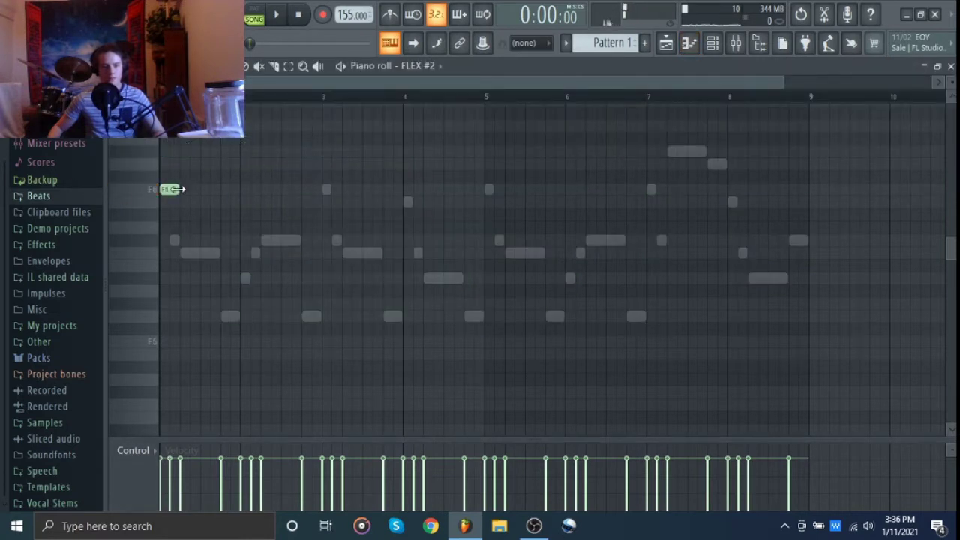
{"action": "left_click", "coordinate": [169, 342]}
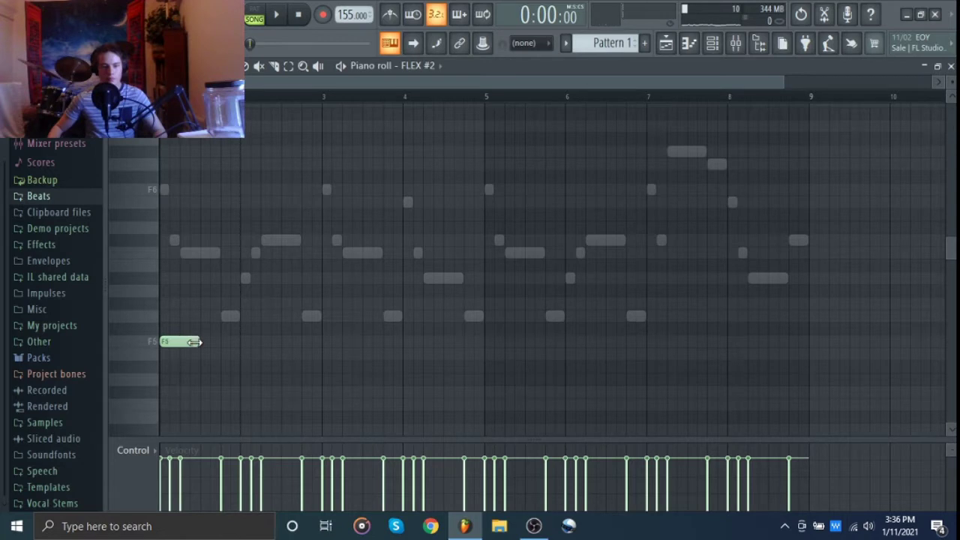
Step: Add a half-bar C6 note in the second half of bar 1 and raise it to C#6, playing the brass against the melody
{"action": "left_click", "coordinate": [712, 43]}
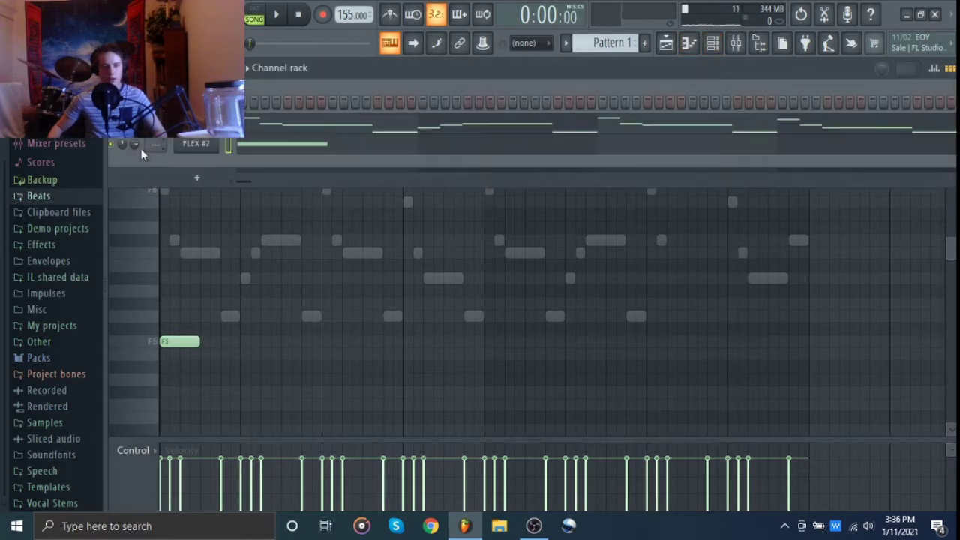
{"action": "key", "text": "space"}
{"action": "right_click", "coordinate": [235, 279]}
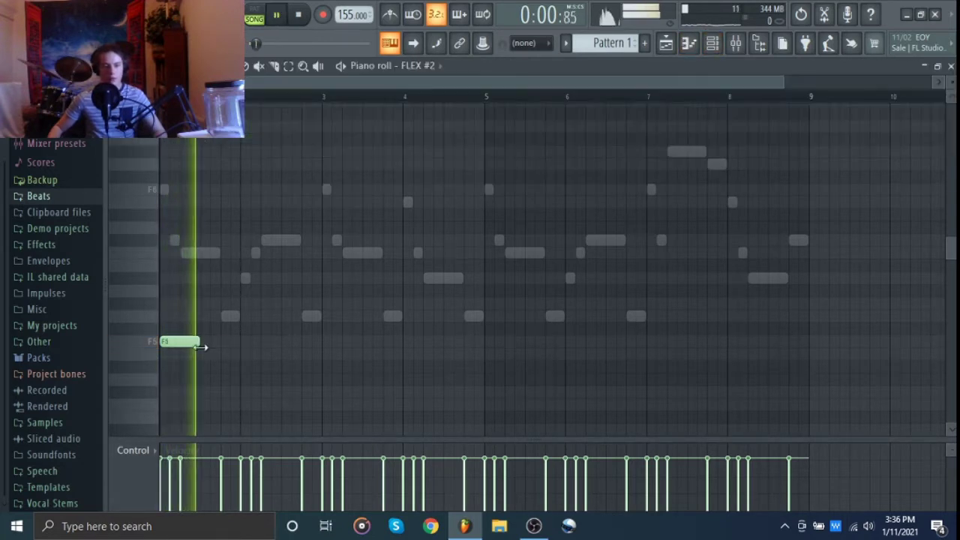
{"action": "key", "text": "space"}
{"action": "mouse_move", "coordinate": [209, 244]}
{"action": "left_mouse_down"}
{"action": "mouse_move", "coordinate": [196, 243]}
{"action": "mouse_move", "coordinate": [201, 253]}
{"action": "left_mouse_up"}
{"action": "key", "text": "space"}
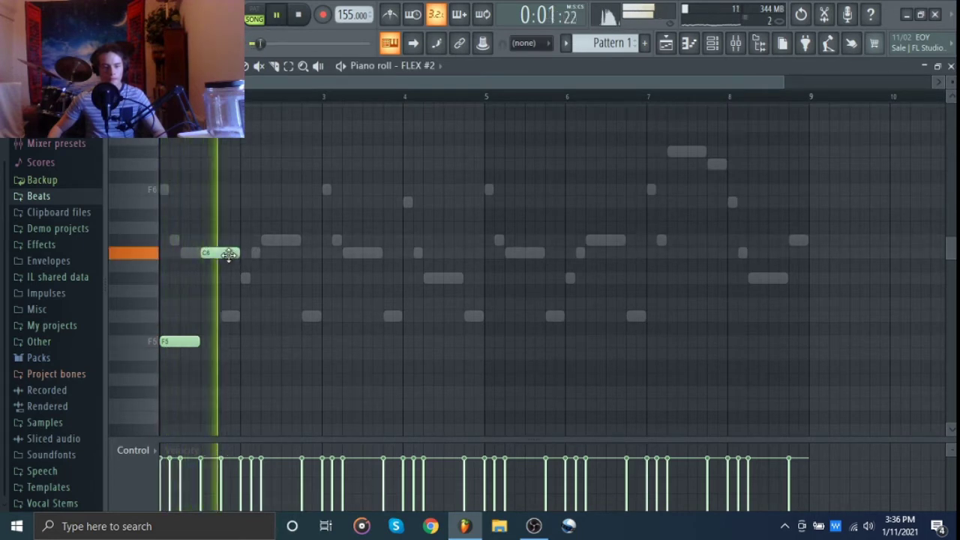
{"action": "key", "text": "space"}
{"action": "left_click_drag", "start_coordinate": [229, 246], "coordinate": [229, 233]}
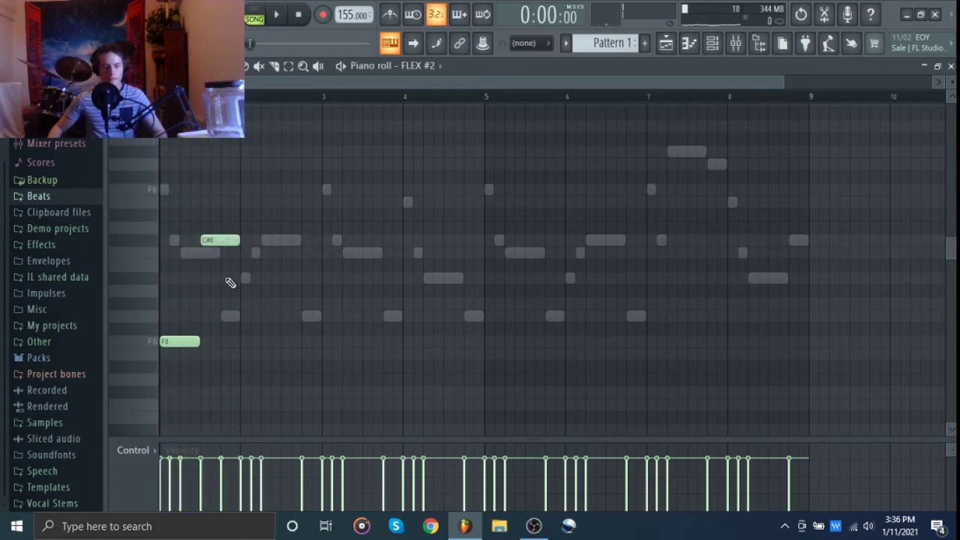
{"action": "key", "text": "space"}
Step: Move the second brass note up to G#6 starting on beat 2 of bar 1 and play it back
{"action": "key", "text": "space"}
{"action": "left_click_drag", "start_coordinate": [216, 242], "coordinate": [180, 153]}
{"action": "key", "text": "space"}
{"action": "key", "text": "space"}
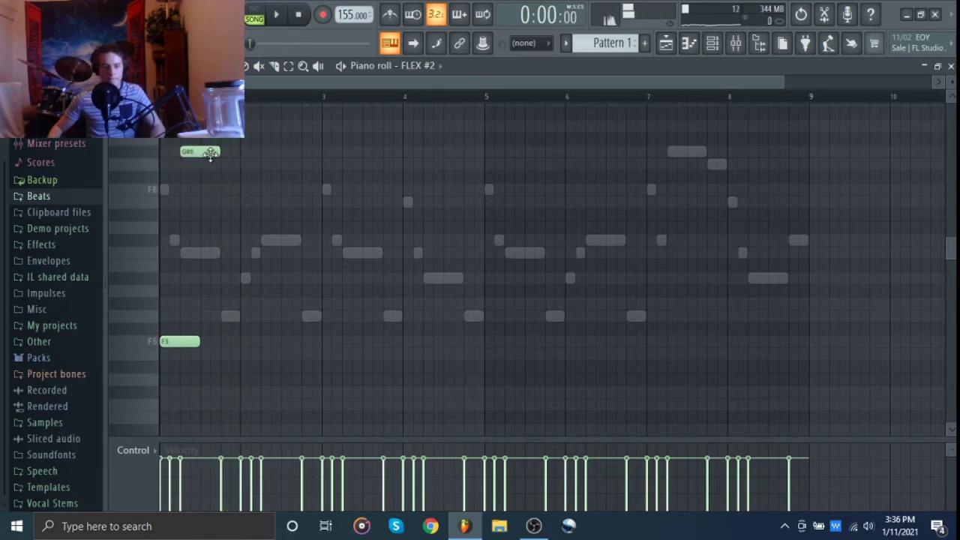
{"action": "key", "text": "space"}
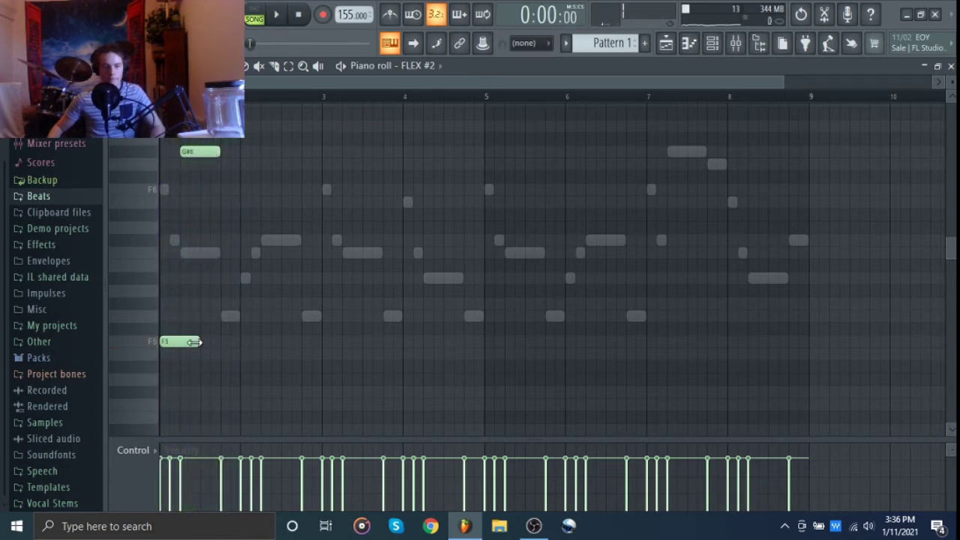
Step: Shorten bar 1's F5 and G#6 notes to one beat each and add a G6 note from beat 3 to the bar's end
{"action": "left_click", "coordinate": [203, 164]}
{"action": "key", "text": "space"}
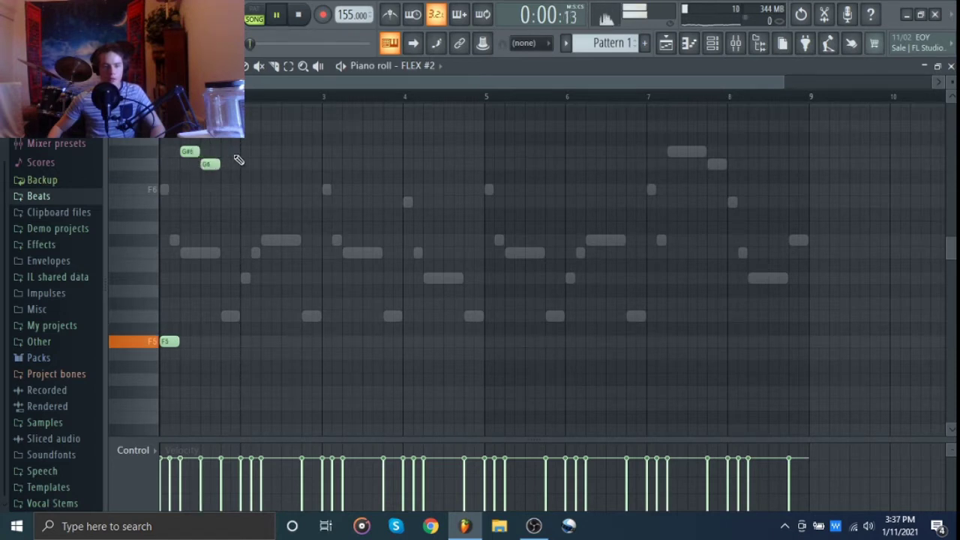
{"action": "left_click", "coordinate": [229, 200]}
{"action": "key", "text": "space"}
{"action": "left_click", "coordinate": [236, 200]}
{"action": "right_click", "coordinate": [241, 205]}
{"action": "key", "text": "space"}
{"action": "key", "text": "space"}
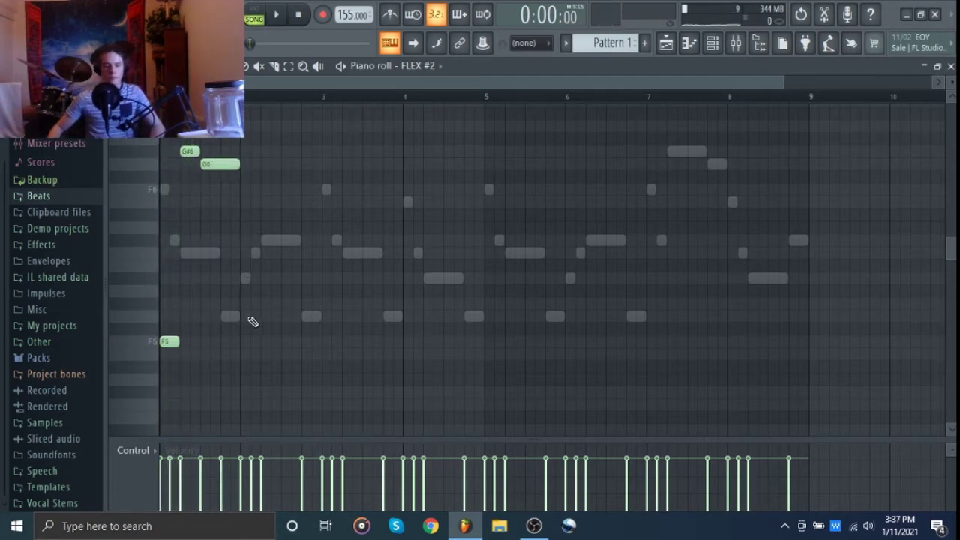
Step: Fill bar 2 with one-beat A#5 and G6 notes followed by a half-bar F6, applying quick legato, and play it back
{"action": "left_click", "coordinate": [241, 276]}
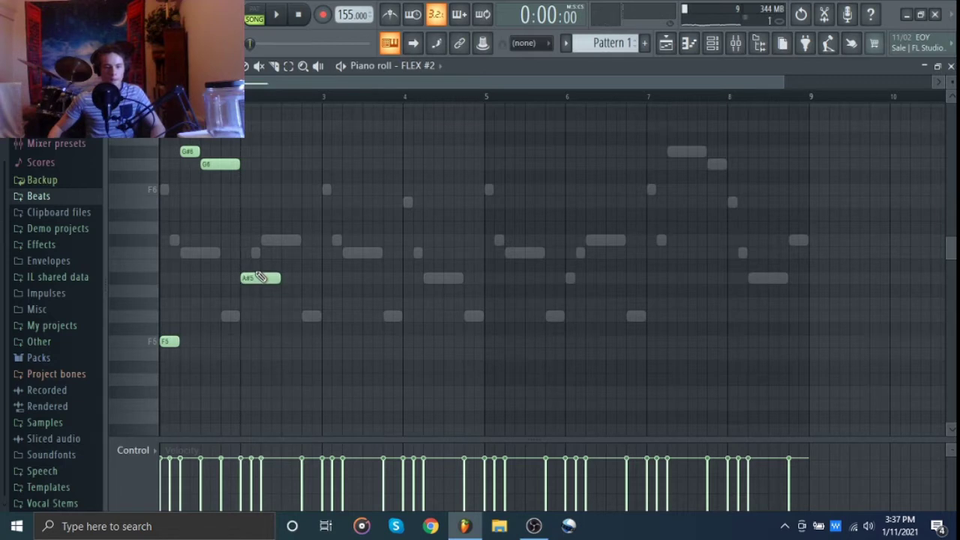
{"action": "left_click", "coordinate": [264, 165]}
{"action": "left_click", "coordinate": [289, 190]}
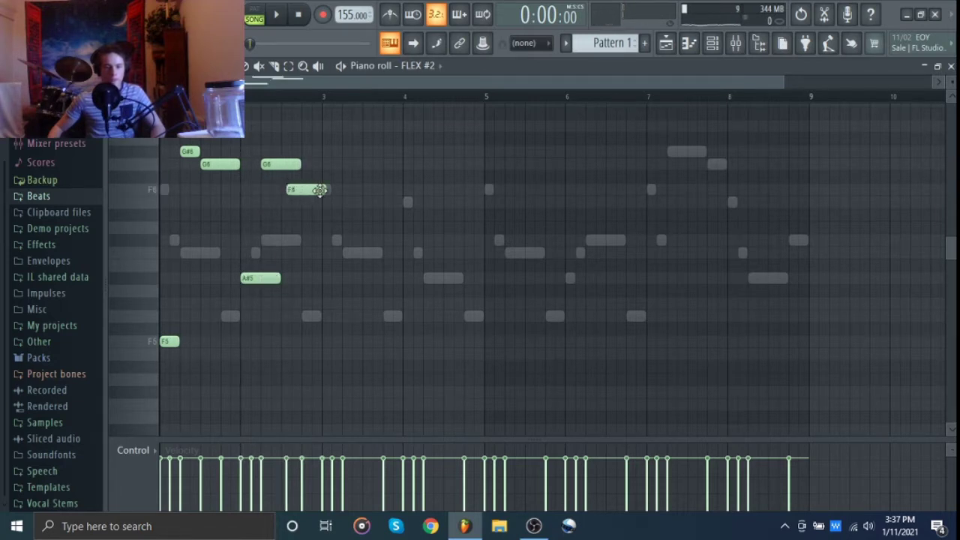
{"action": "left_click_drag", "start_coordinate": [308, 189], "coordinate": [305, 189]}
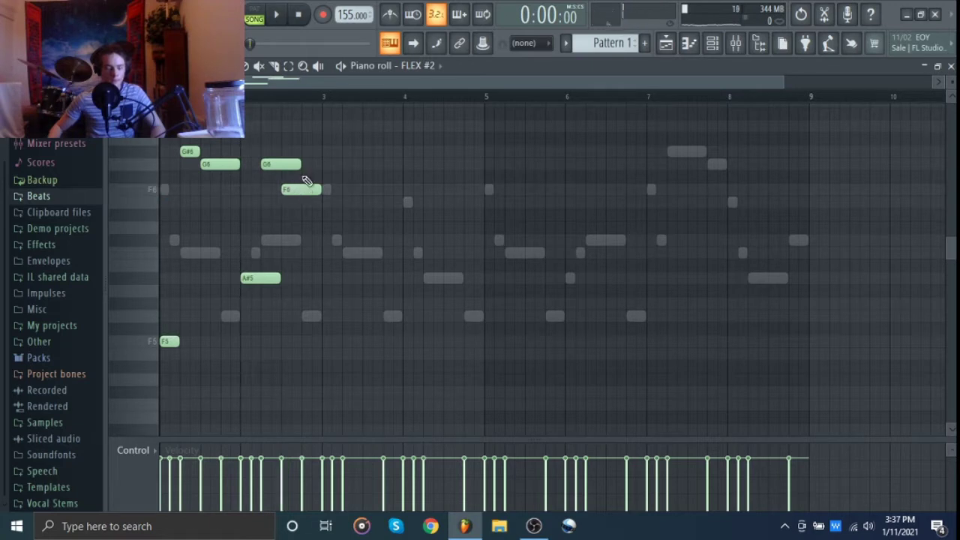
{"action": "key", "text": "ctrl+l"}
{"action": "key", "text": "space"}
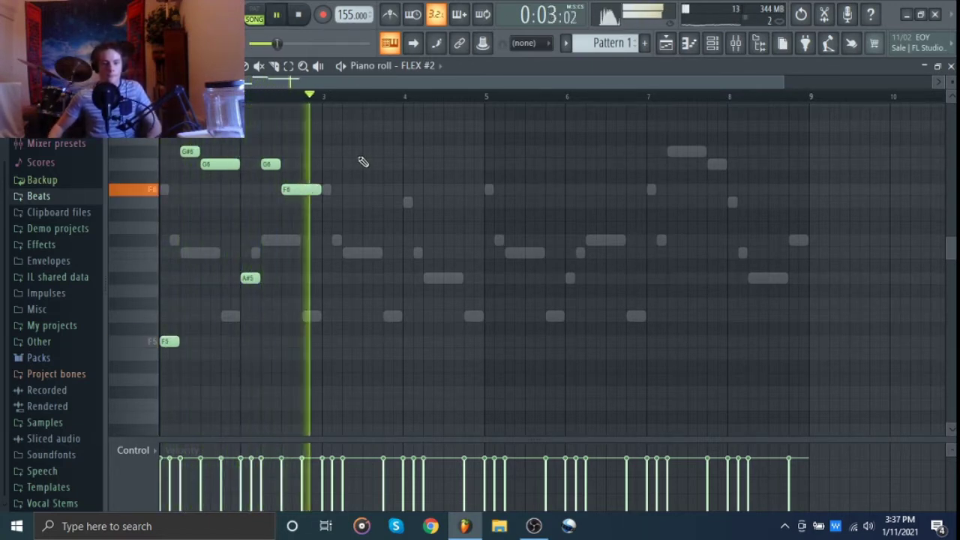
Step: Duplicate the two-bar brass phrase three times to fill all eight bars, deselect the notes, and listen to the playback
{"action": "key", "text": "ctrl+b"}
{"action": "key", "text": "ctrl+b"}
{"action": "key", "text": "ctrl+b"}
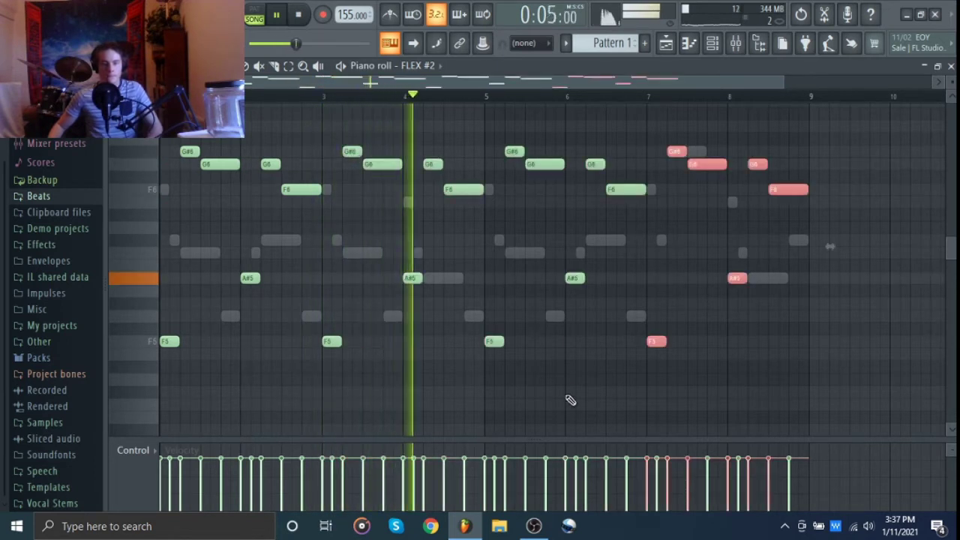
{"action": "key", "text": "ctrl+d"}
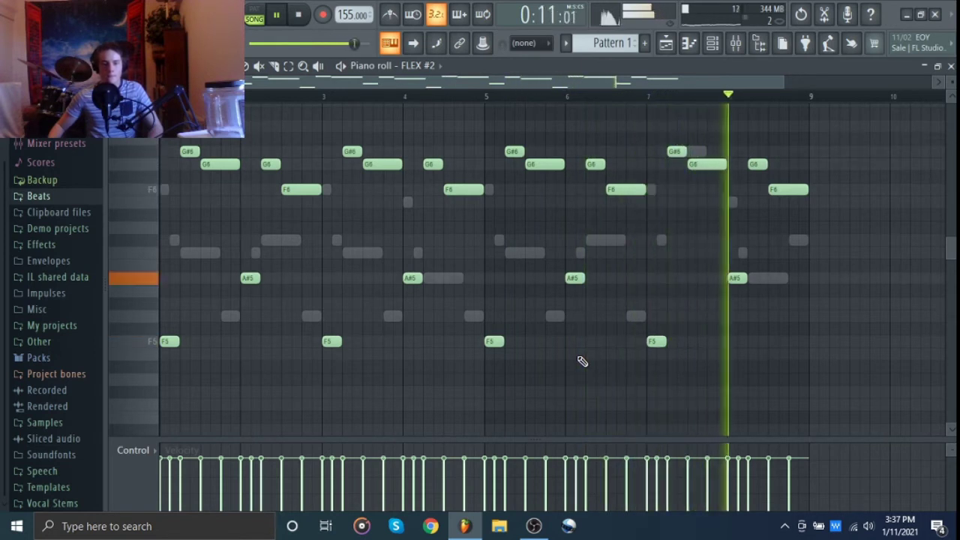
{"action": "key", "text": "space"}
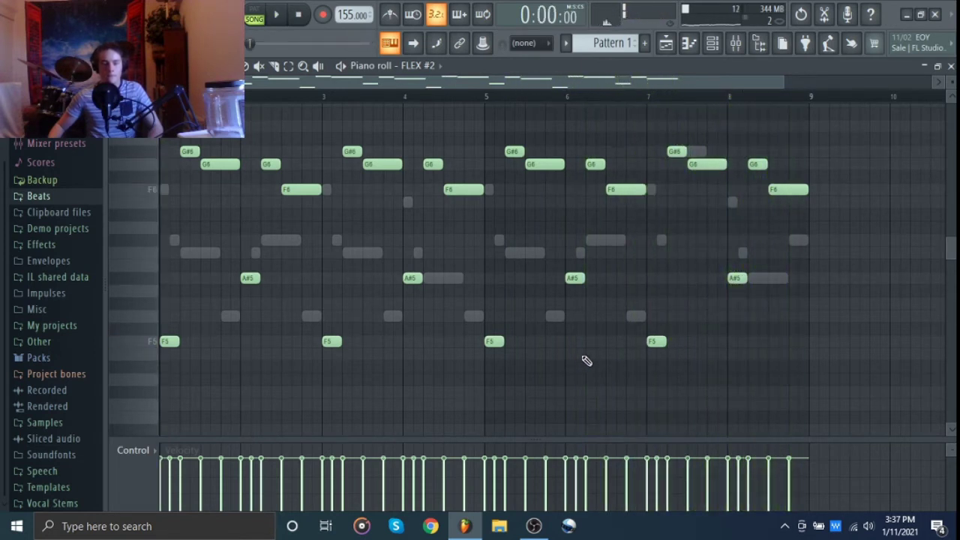
Step: Check the FLEX #2 pattern in the channel rack and play the brass part back together with the melody
{"action": "left_click", "coordinate": [757, 47]}
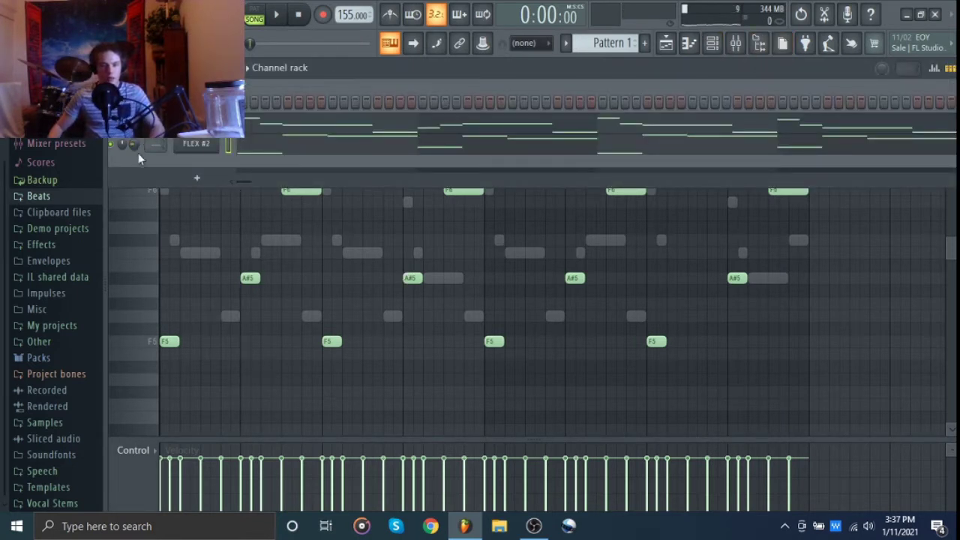
{"action": "key", "text": "F6"}
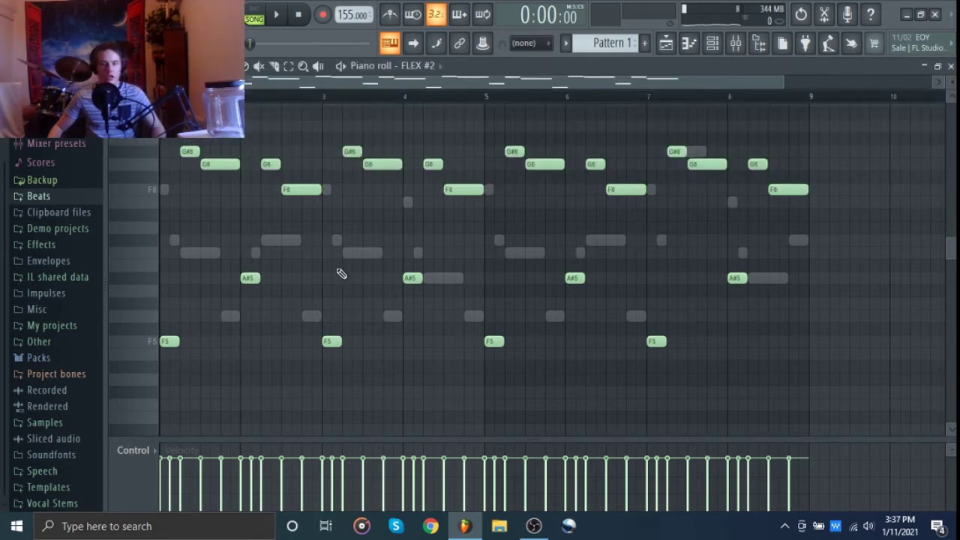
{"action": "key", "text": "space"}
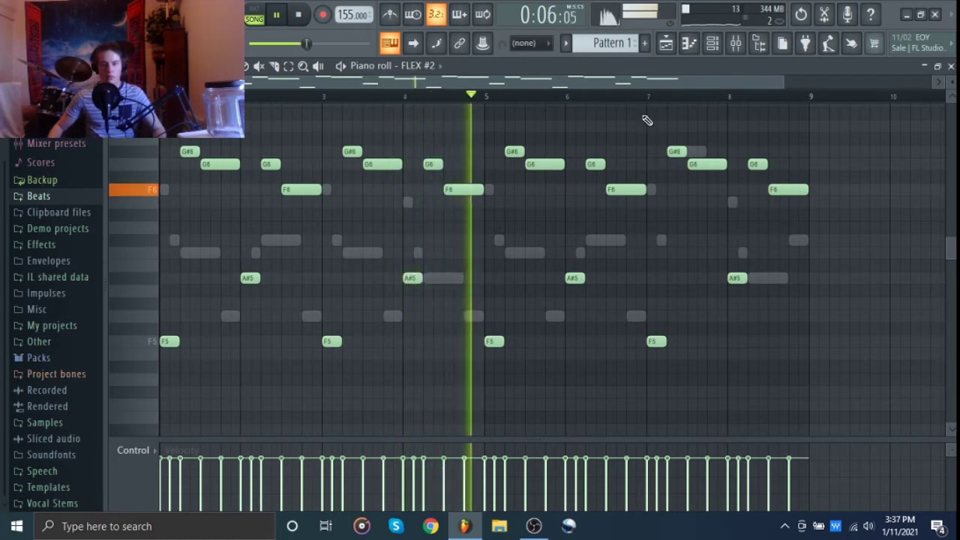
{"action": "key", "text": "space"}
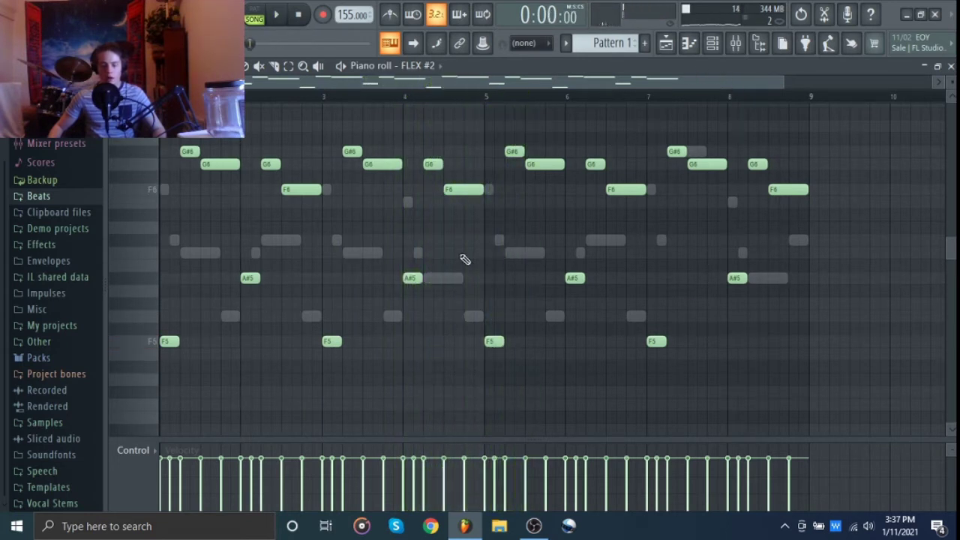
Step: Cut all the brass notes from the piano roll and undo the cut
{"action": "key", "text": "ctrl+x"}
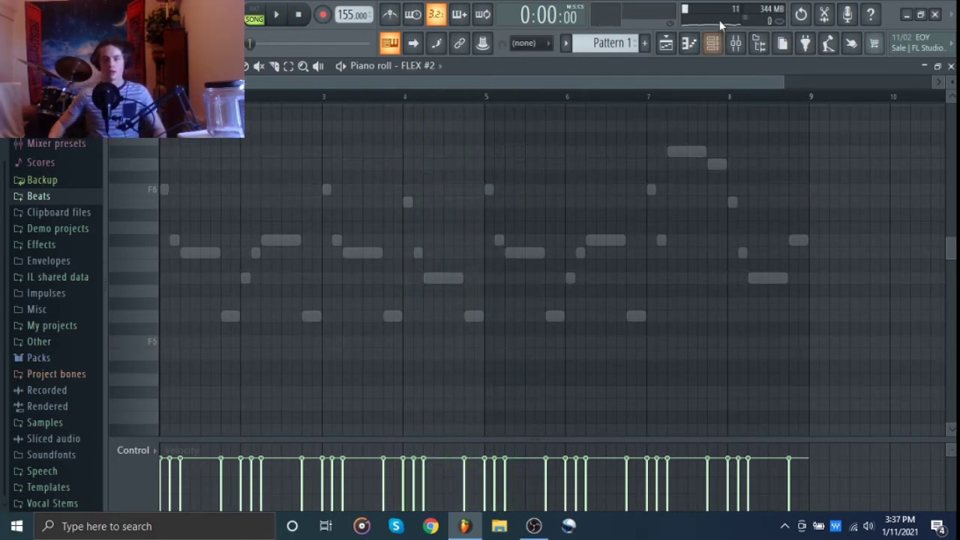
{"action": "key", "text": "ctrl+z"}
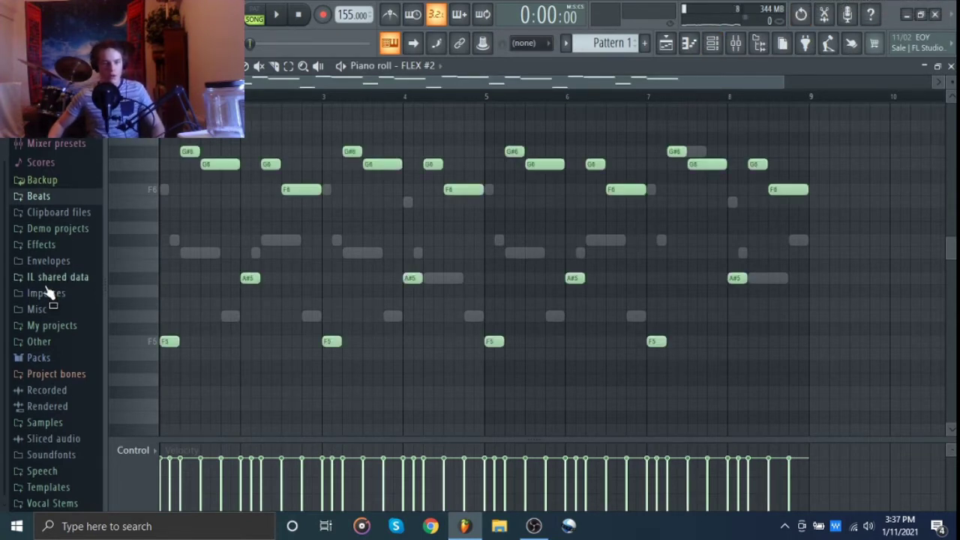
Step: Load the NTPB - Hi Hat (Crisp) sample from the LEGACY kit's Closed Hats folder into a new channel
{"action": "left_click", "coordinate": [50, 428]}
{"action": "scroll", "coordinate": [48, 427], "scroll_direction": "down", "scroll_amount": 8}
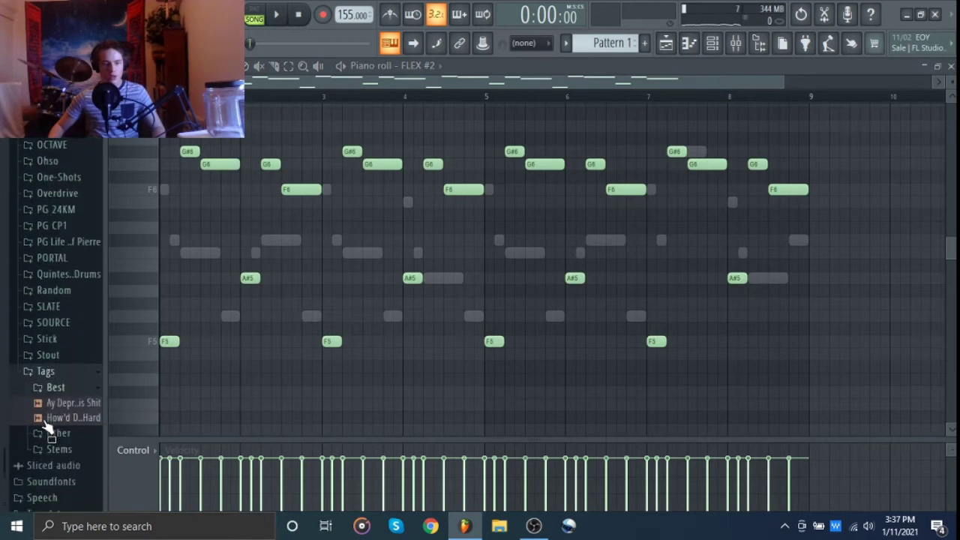
{"action": "scroll", "coordinate": [45, 446], "scroll_direction": "up", "scroll_amount": 3}
{"action": "scroll", "coordinate": [46, 465], "scroll_direction": "down", "scroll_amount": 1}
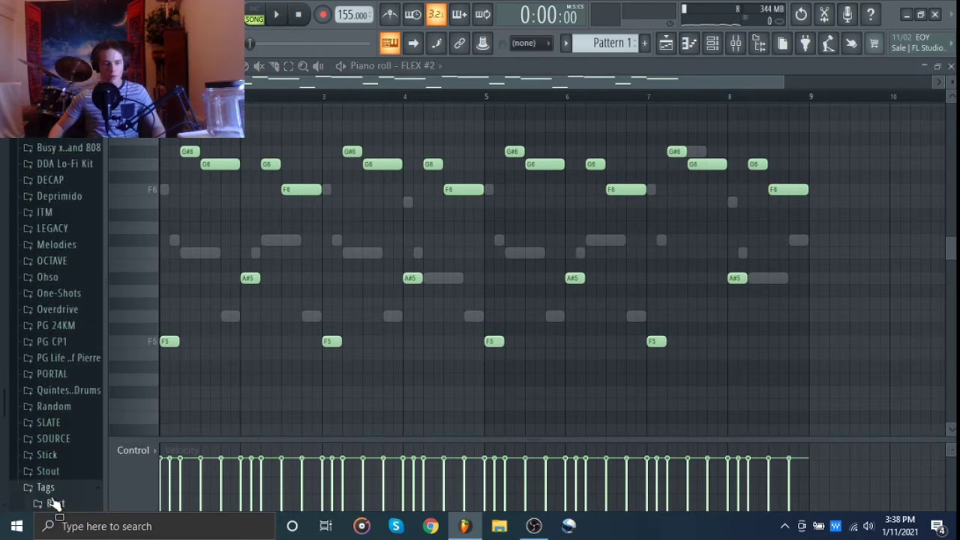
{"action": "left_click", "coordinate": [46, 487]}
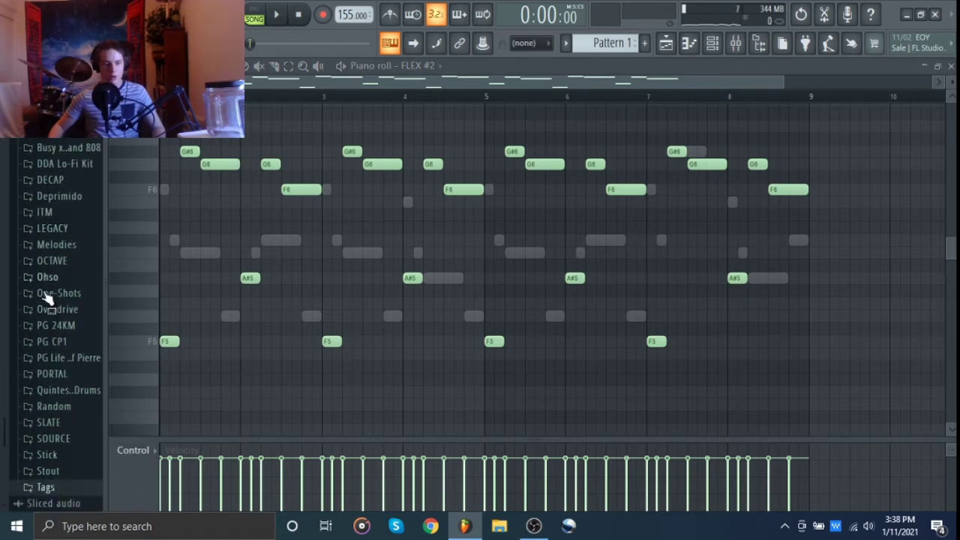
{"action": "left_click", "coordinate": [53, 228]}
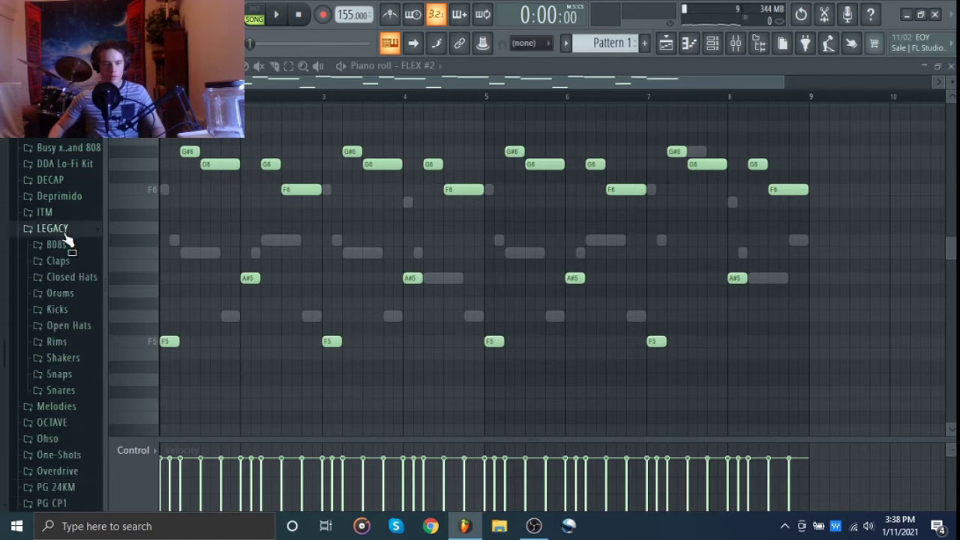
{"action": "left_click", "coordinate": [72, 278]}
{"action": "left_click", "coordinate": [72, 294]}
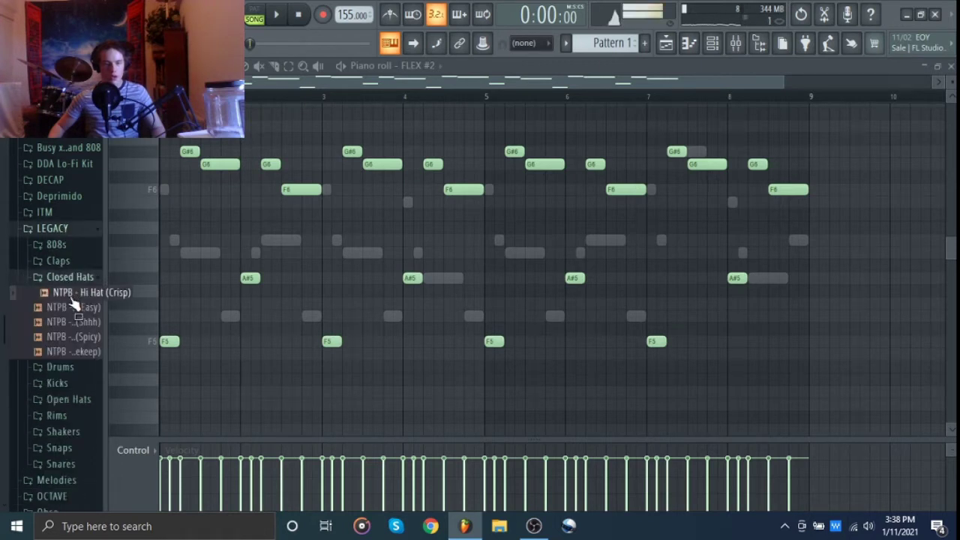
{"action": "left_click_drag", "start_coordinate": [75, 300], "coordinate": [192, 165]}
Step: Fill the hi-hat channel with a hit on every 2 steps and collapse the Closed Hats folder
{"action": "right_click", "coordinate": [195, 168]}
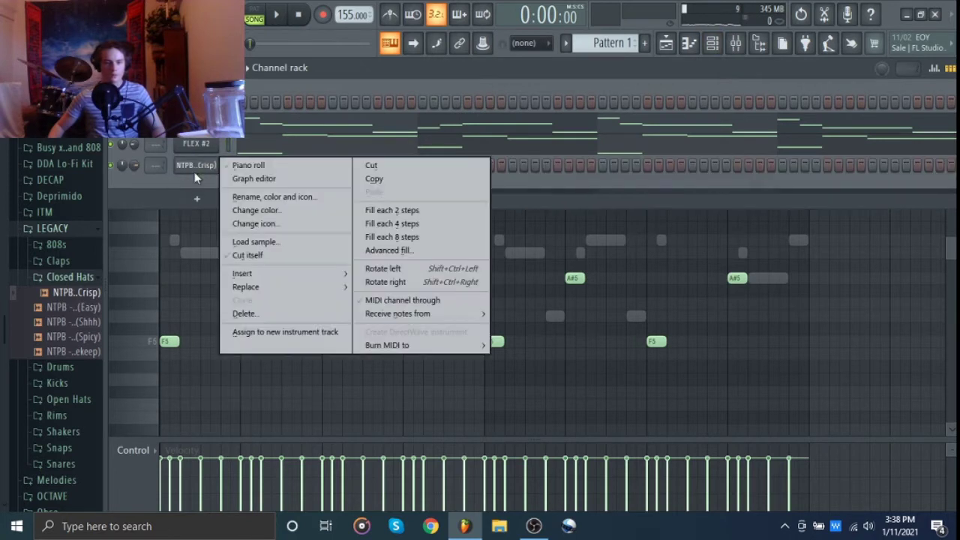
{"action": "left_click", "coordinate": [410, 216]}
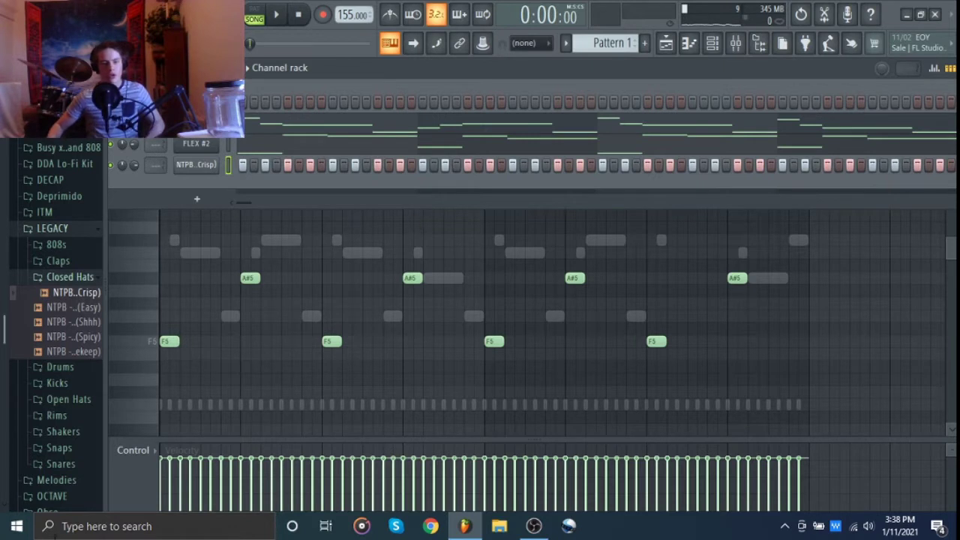
{"action": "left_click", "coordinate": [70, 277]}
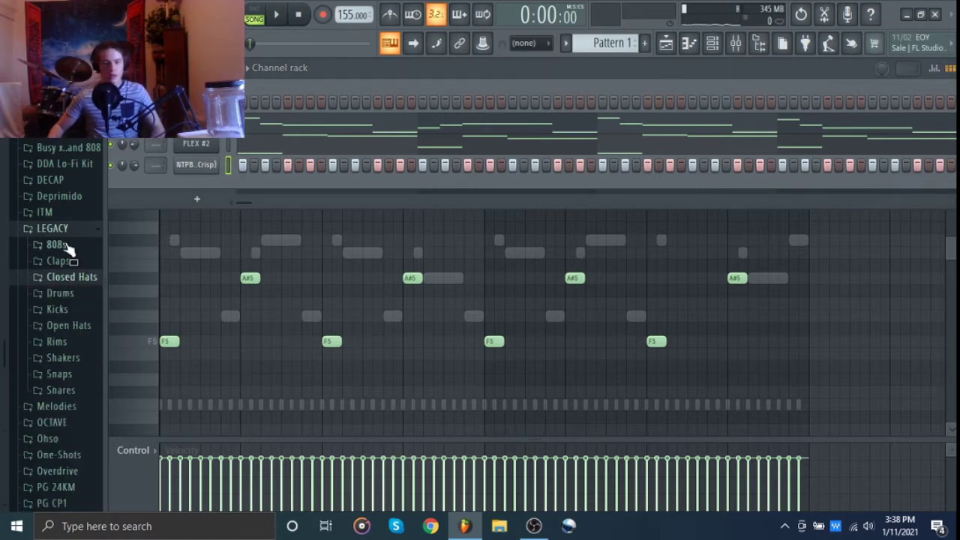
{"action": "right_click", "coordinate": [201, 169]}
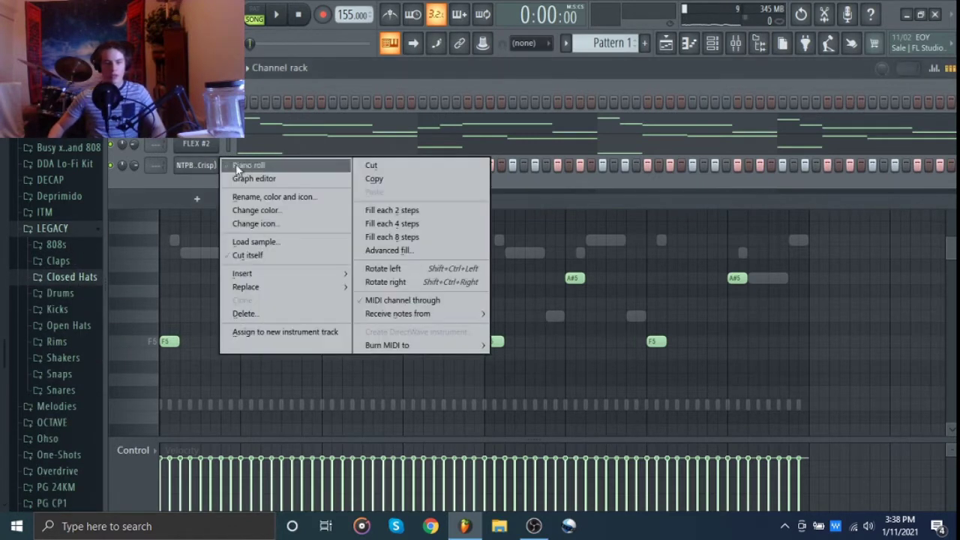
{"action": "left_click", "coordinate": [155, 194]}
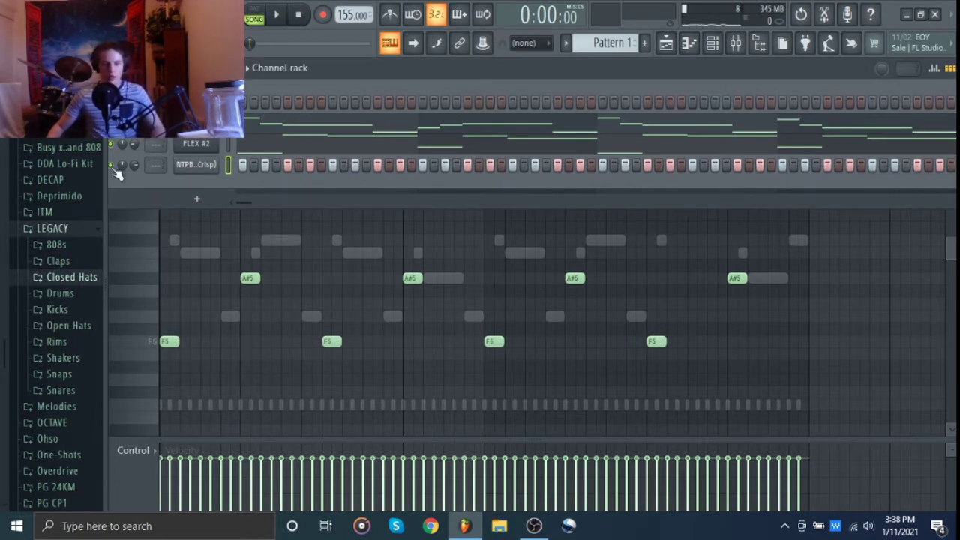
Step: Audition the LEGACY kicks, load NTPB - Kick (Royal) into a new channel, and place a kick on the first step
{"action": "left_click", "coordinate": [57, 310]}
{"action": "left_click", "coordinate": [64, 325]}
{"action": "left_click", "coordinate": [65, 341]}
{"action": "left_click", "coordinate": [60, 370]}
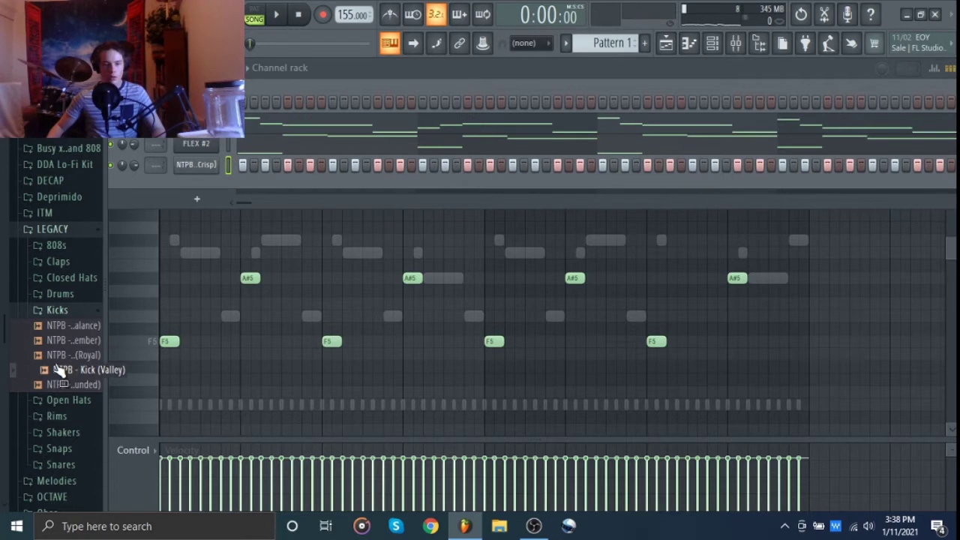
{"action": "left_click", "coordinate": [63, 354]}
{"action": "left_click", "coordinate": [60, 384]}
{"action": "left_click_drag", "start_coordinate": [63, 354], "coordinate": [248, 187]}
{"action": "left_click", "coordinate": [241, 187]}
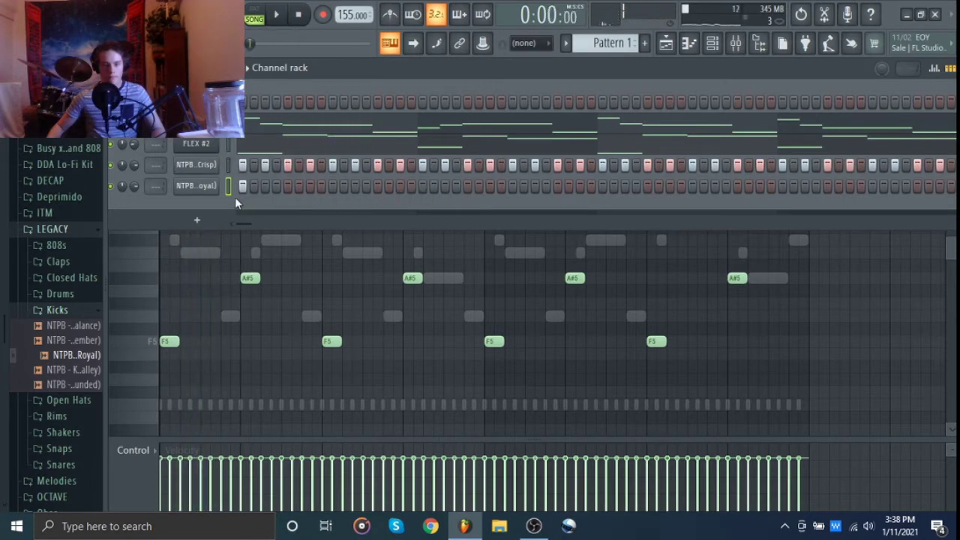
Step: Load the NTPB - Clap (Memories) sample into a new channel and place claps on beat 3 of bars 1 to 4
{"action": "left_click", "coordinate": [67, 309]}
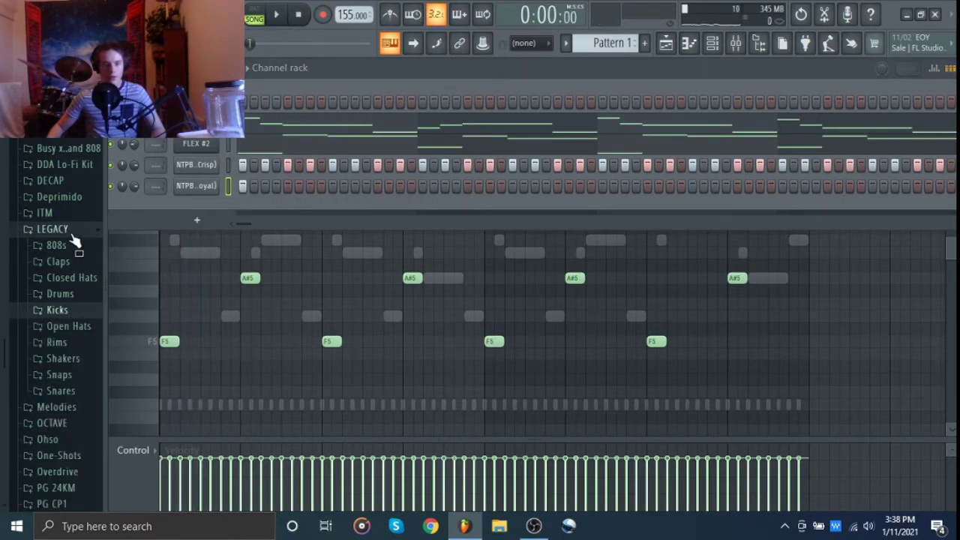
{"action": "left_click", "coordinate": [71, 264]}
{"action": "left_click_drag", "start_coordinate": [64, 291], "coordinate": [202, 177]}
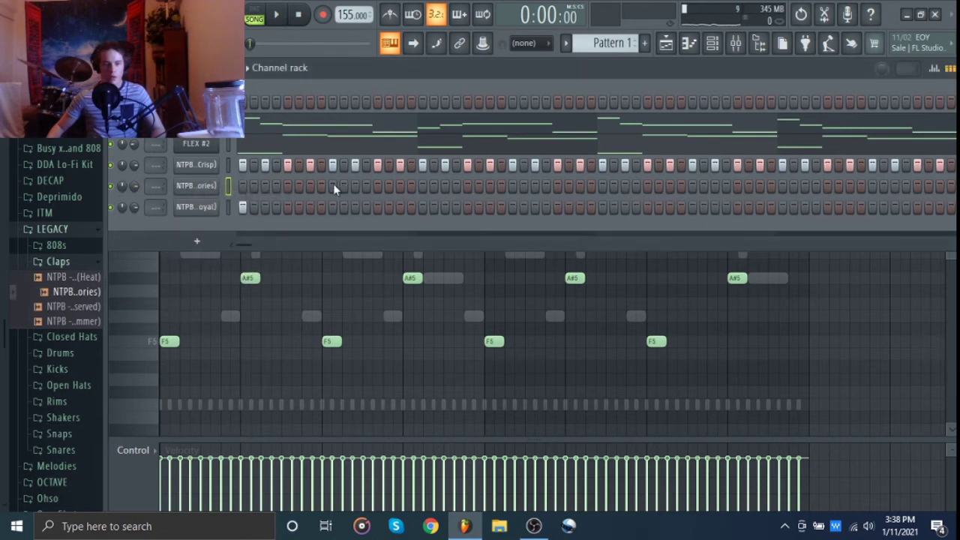
{"action": "left_click", "coordinate": [690, 187]}
Step: Duplicate the four bars of claps into bars 5 to 8 in the piano roll, deselect them, and start playback
{"action": "right_click", "coordinate": [204, 189]}
{"action": "left_click", "coordinate": [287, 181]}
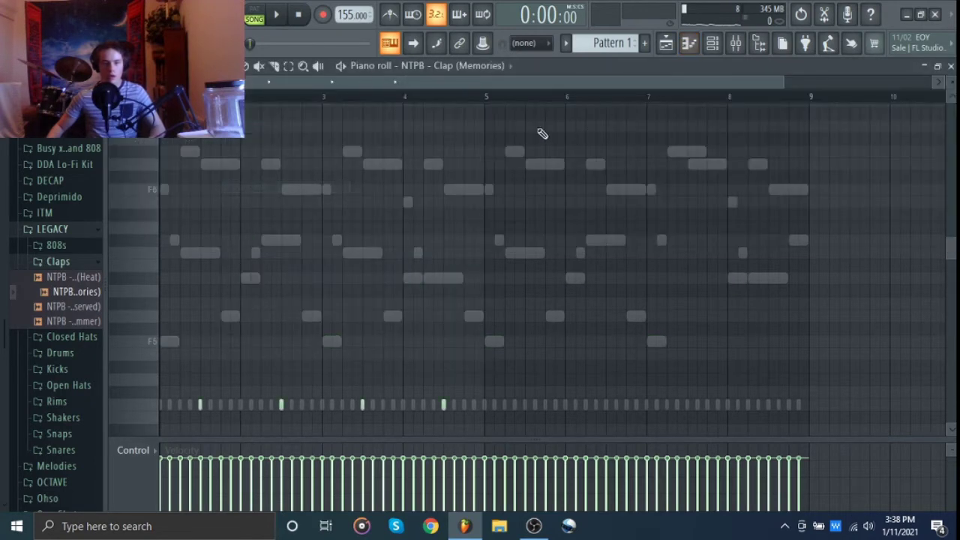
{"action": "left_click_drag", "start_coordinate": [487, 98], "coordinate": [248, 98]}
{"action": "key", "text": "ctrl+b"}
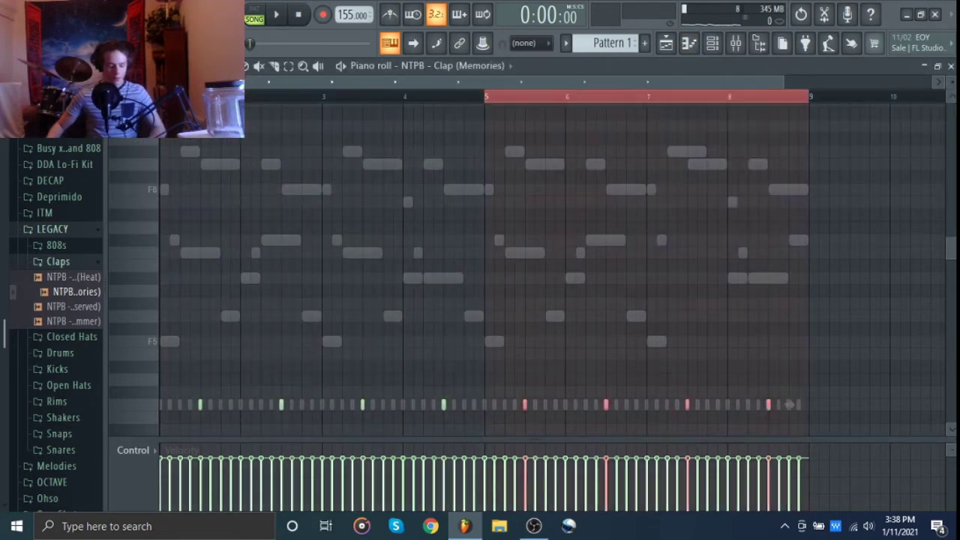
{"action": "key", "text": "ctrl+d"}
{"action": "key", "text": "space"}
Step: Switch the piano roll to the Kick (Royal) channel, add a kick on beat 2 of bar 2, and shorten the kicks to one step
{"action": "left_click", "coordinate": [510, 65]}
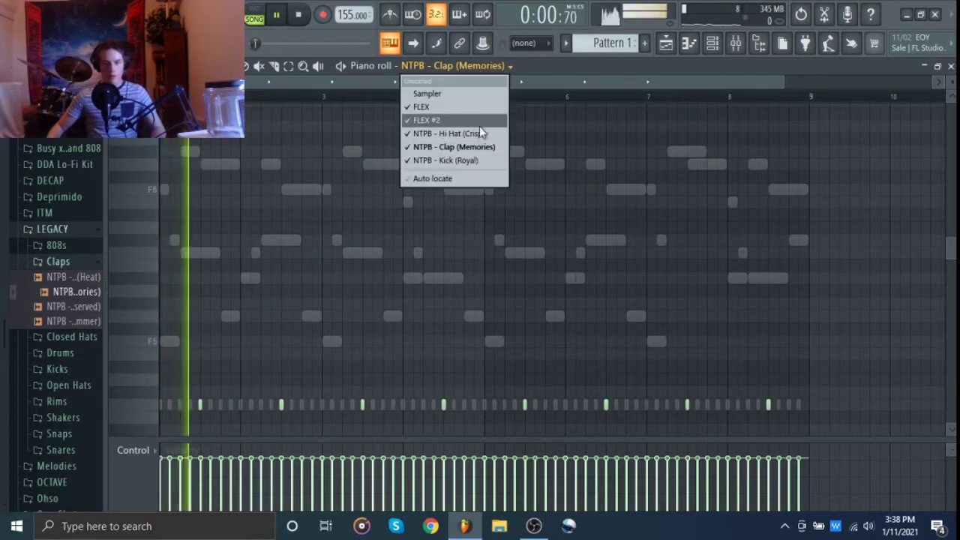
{"action": "left_click", "coordinate": [459, 159]}
{"action": "key", "text": "space"}
{"action": "scroll", "coordinate": [128, 399], "scroll_direction": "up", "scroll_amount": 3}
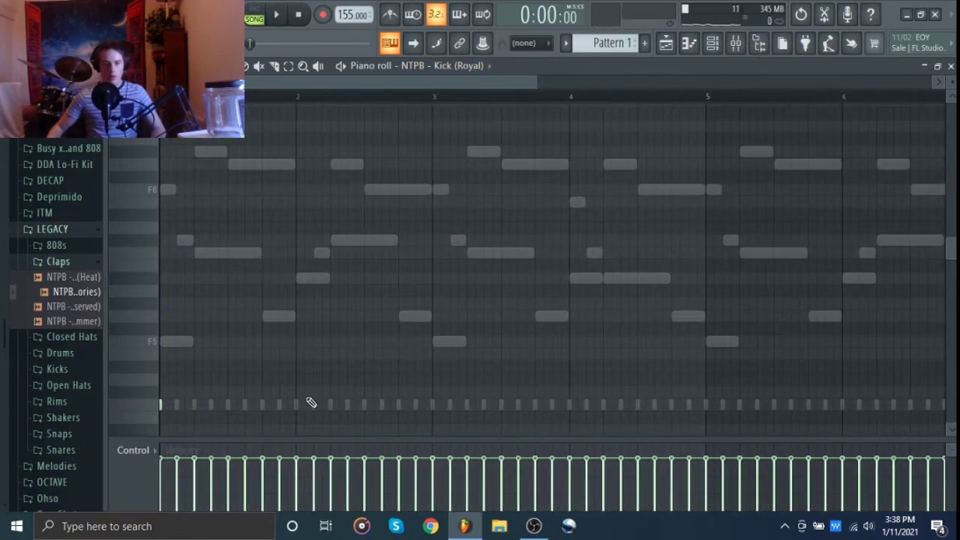
{"action": "left_click", "coordinate": [333, 405]}
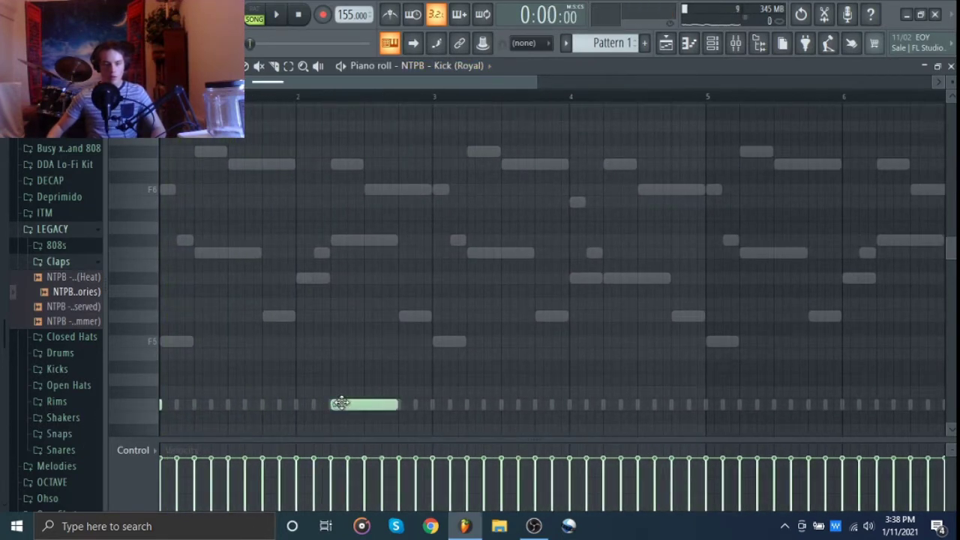
{"action": "right_click", "coordinate": [338, 404]}
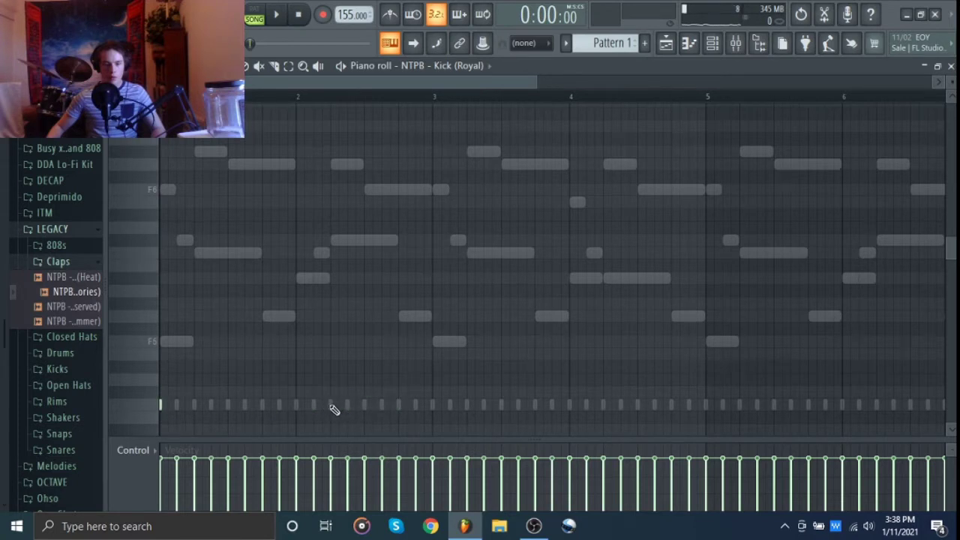
{"action": "left_click", "coordinate": [335, 405]}
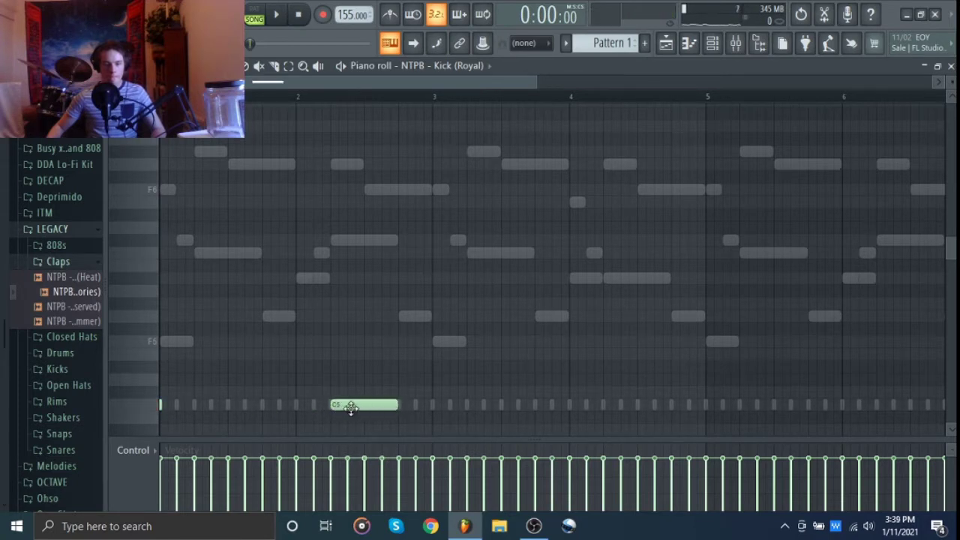
{"action": "key", "text": "shift+d"}
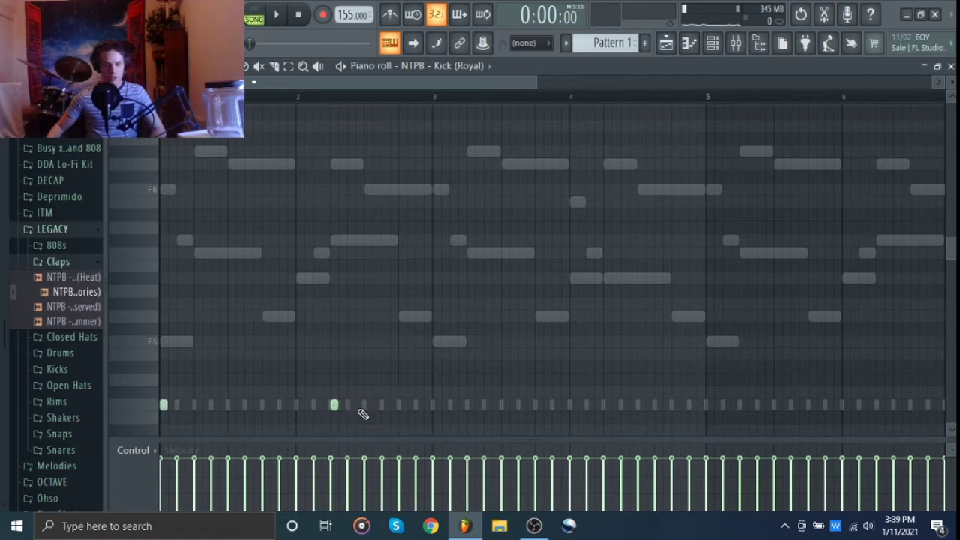
Step: Add kicks half a beat after beat 2 and on beat 4 of bar 2, plus one at the start of bar 3, checking with playback
{"action": "left_click", "coordinate": [332, 406]}
{"action": "left_click", "coordinate": [351, 405]}
{"action": "key", "text": "space"}
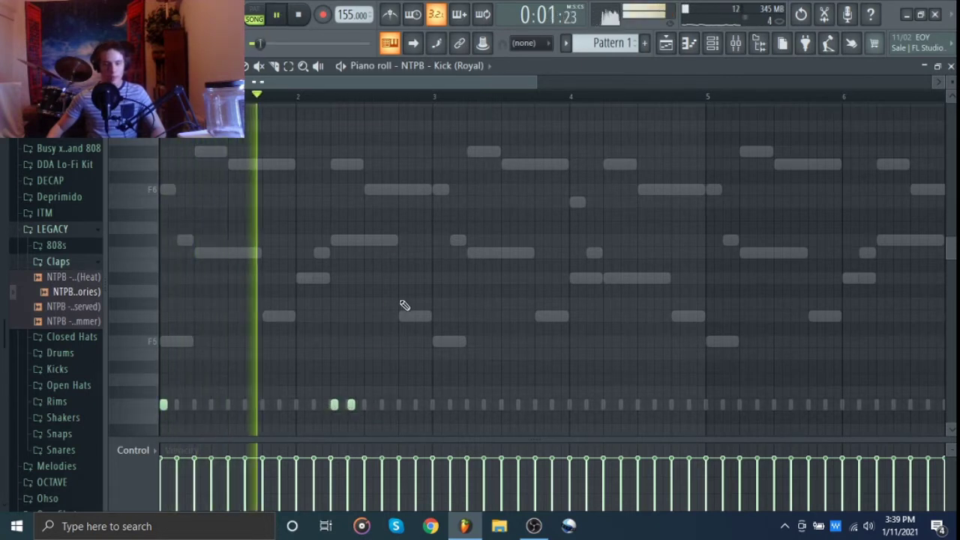
{"action": "left_click", "coordinate": [401, 405]}
{"action": "left_click", "coordinate": [443, 405]}
{"action": "left_click_drag", "start_coordinate": [438, 402], "coordinate": [435, 402]}
{"action": "key", "text": "space"}
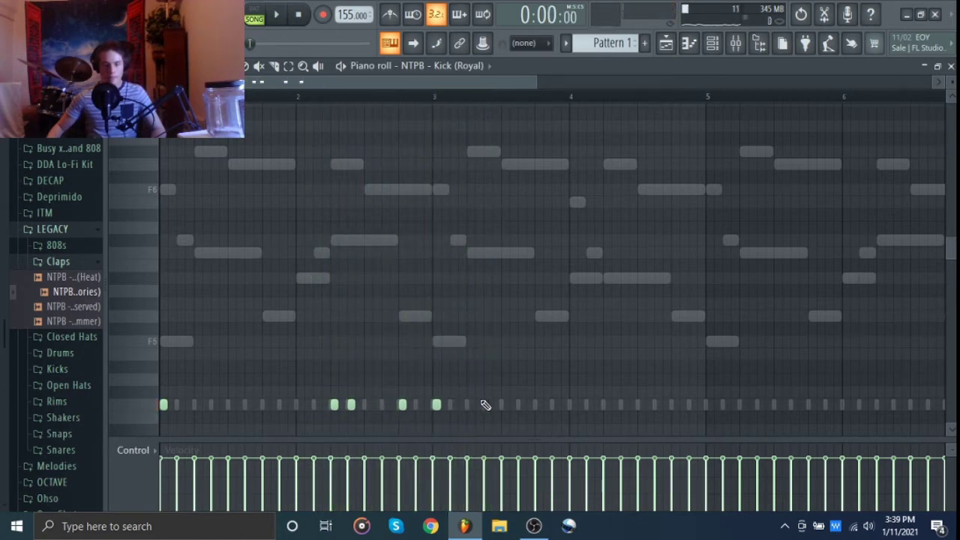
Step: Play back the kick pattern and add bar 4 kicks half a beat after beat 1, on beat 2, and half a beat after beat 3
{"action": "key", "text": "space"}
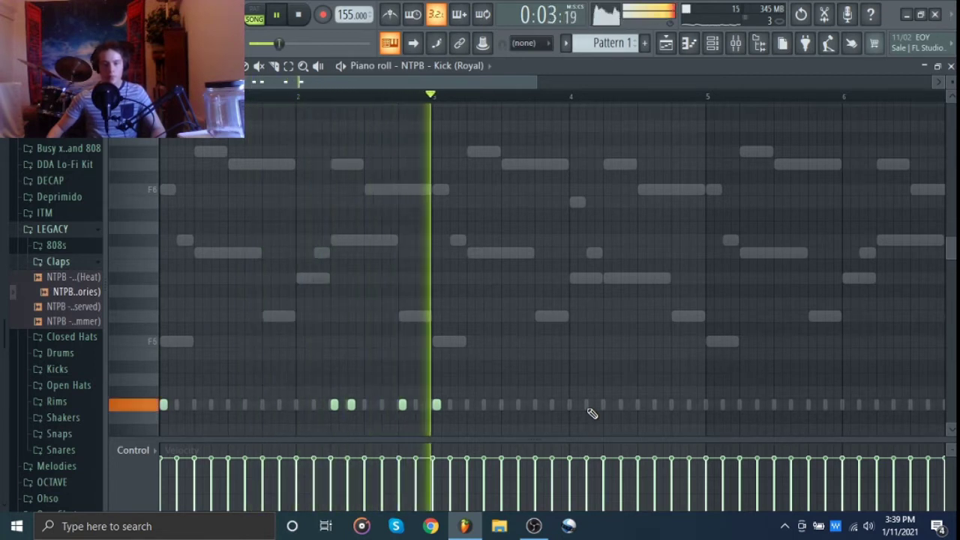
{"action": "key", "text": "space"}
{"action": "left_click", "coordinate": [590, 405]}
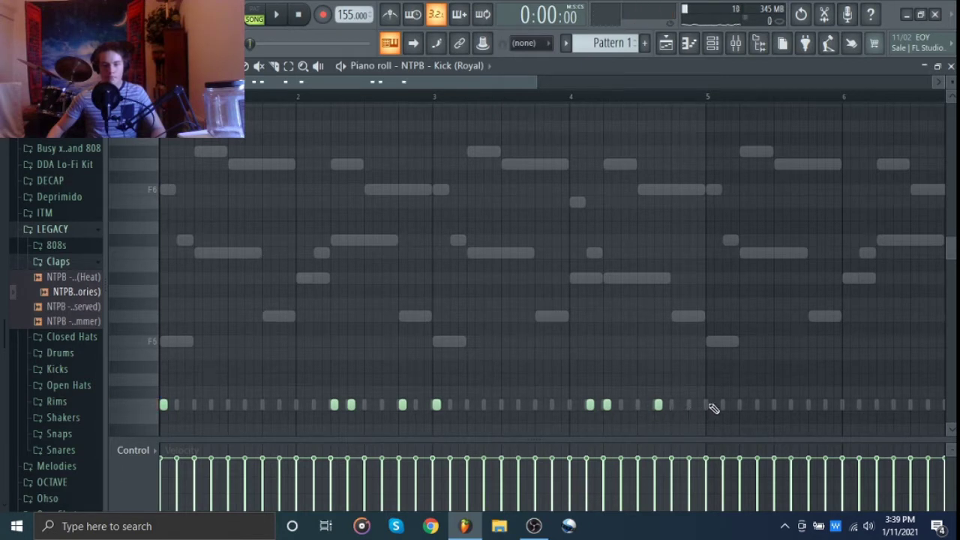
Step: Duplicate the four-bar kick pattern, align the copy with the start of bar 5, and deselect it
{"action": "key", "text": "ctrl+b"}
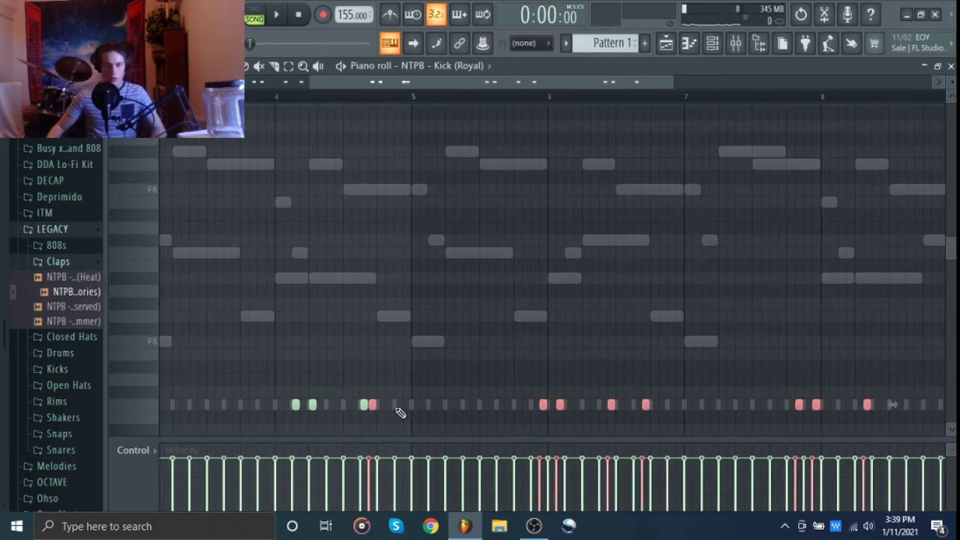
{"action": "left_click_drag", "start_coordinate": [373, 405], "coordinate": [415, 408]}
{"action": "left_click", "coordinate": [445, 368], "text": "ctrl"}
Step: Play back the full eight bars and add a final kick on the last half beat of bar 8
{"action": "key", "text": "space"}
{"action": "scroll", "coordinate": [446, 368], "scroll_direction": "down", "scroll_amount": 3}
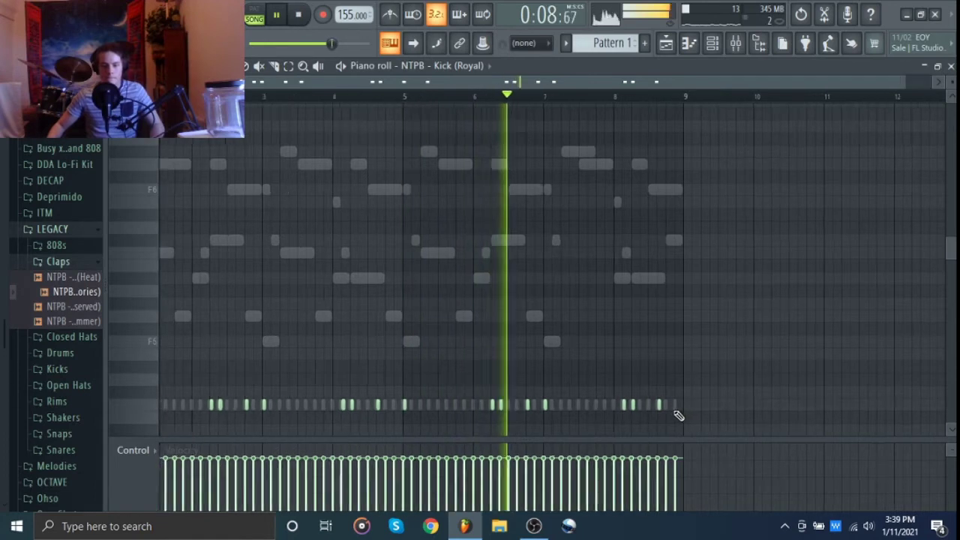
{"action": "scroll", "coordinate": [683, 414], "scroll_direction": "up", "scroll_amount": 3}
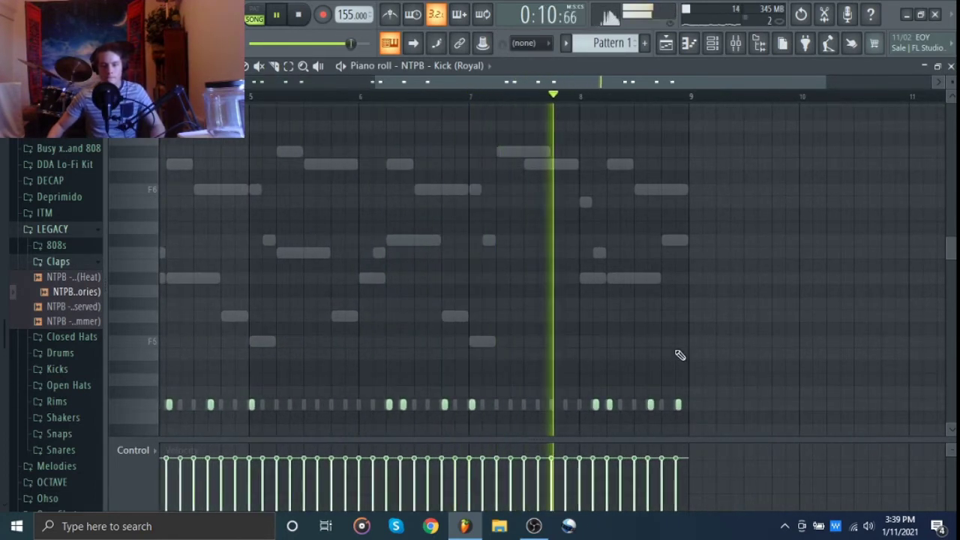
{"action": "key", "text": "space"}
Step: Load the lettuce D 808 sample from the ANDROMEDA kit into a new channel
{"action": "left_click_drag", "start_coordinate": [339, 370], "coordinate": [952, 314]}
{"action": "scroll", "coordinate": [213, 294], "scroll_direction": "down", "scroll_amount": 2}
{"action": "left_click", "coordinate": [64, 264]}
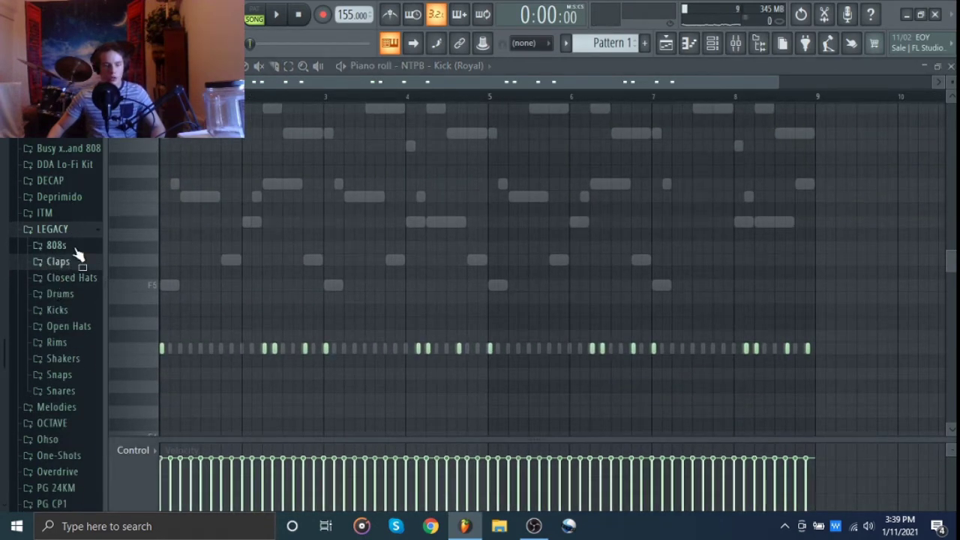
{"action": "left_click", "coordinate": [77, 234]}
{"action": "scroll", "coordinate": [79, 238], "scroll_direction": "up", "scroll_amount": 3}
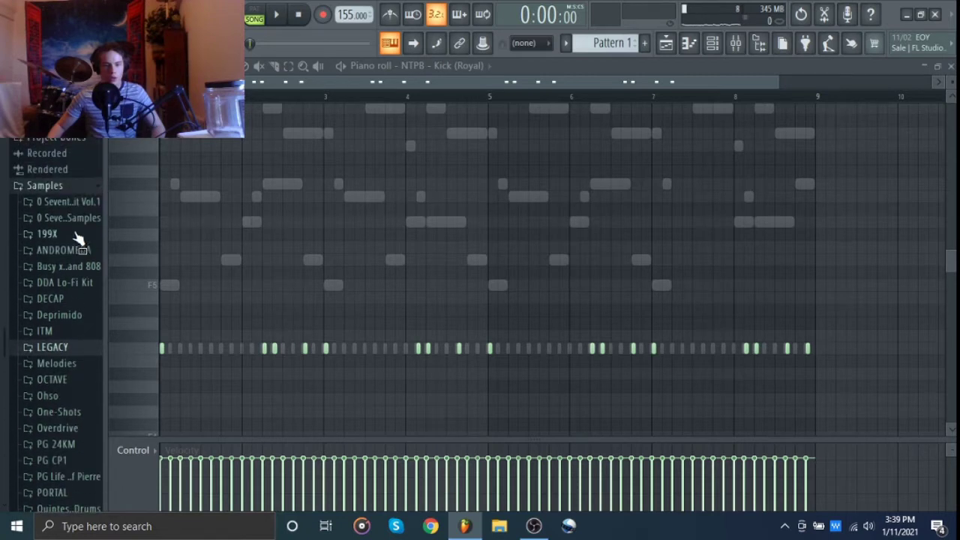
{"action": "scroll", "coordinate": [77, 239], "scroll_direction": "down", "scroll_amount": 1}
{"action": "left_click", "coordinate": [71, 192]}
{"action": "left_click", "coordinate": [75, 210]}
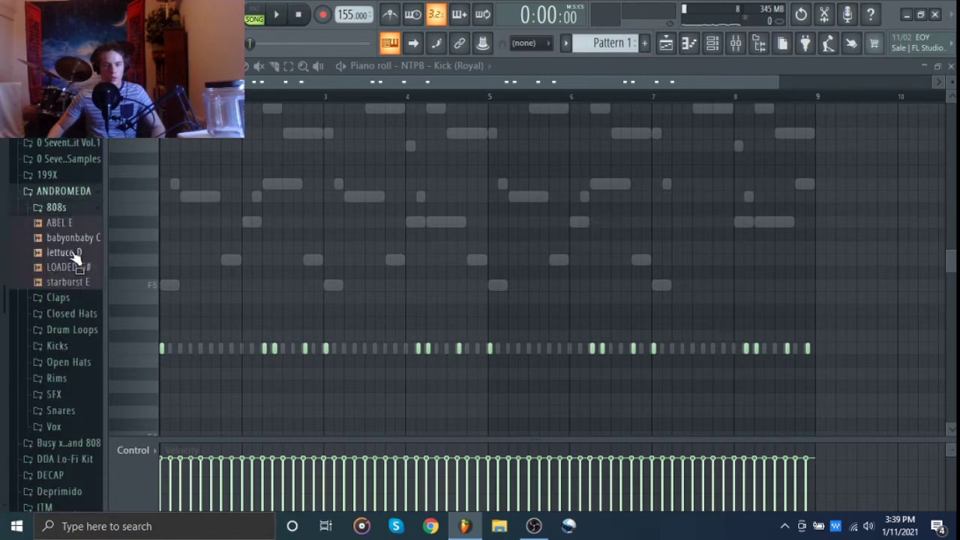
{"action": "left_click_drag", "start_coordinate": [75, 255], "coordinate": [214, 229]}
Step: Set the lettuce D channel's root note to D5, check its sample settings, and close the channel settings
{"action": "left_click", "coordinate": [216, 229]}
{"action": "left_click", "coordinate": [163, 156]}
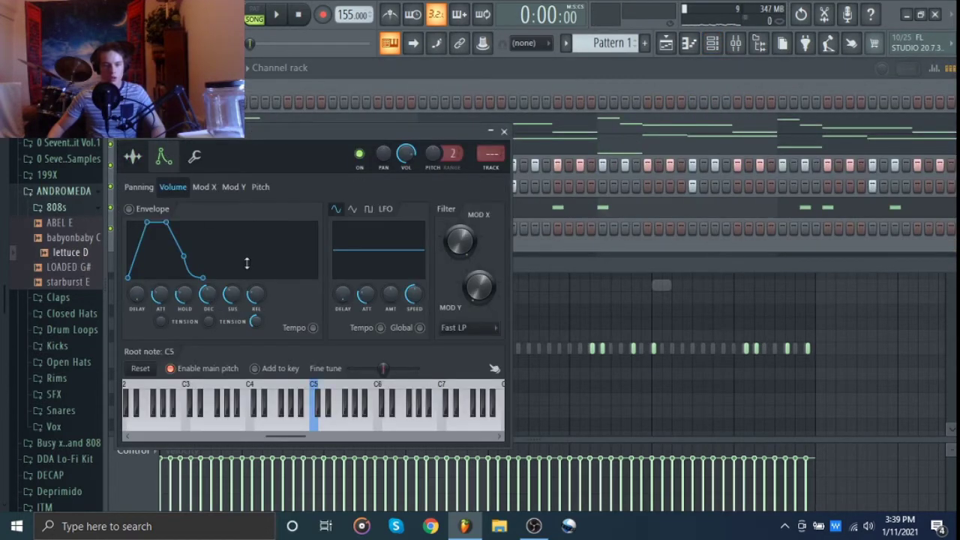
{"action": "right_click", "coordinate": [324, 421]}
{"action": "left_click", "coordinate": [133, 157]}
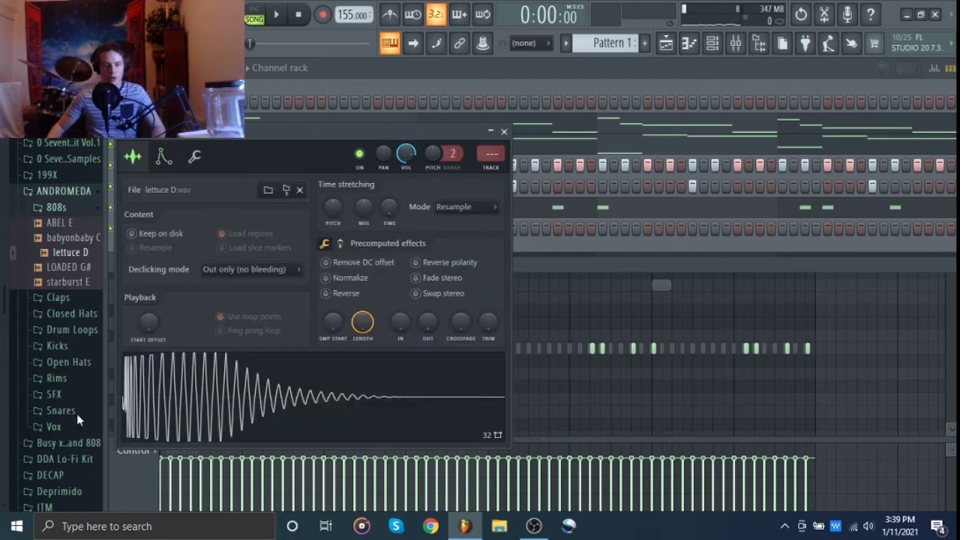
{"action": "key", "text": "space"}
{"action": "left_click", "coordinate": [506, 132]}
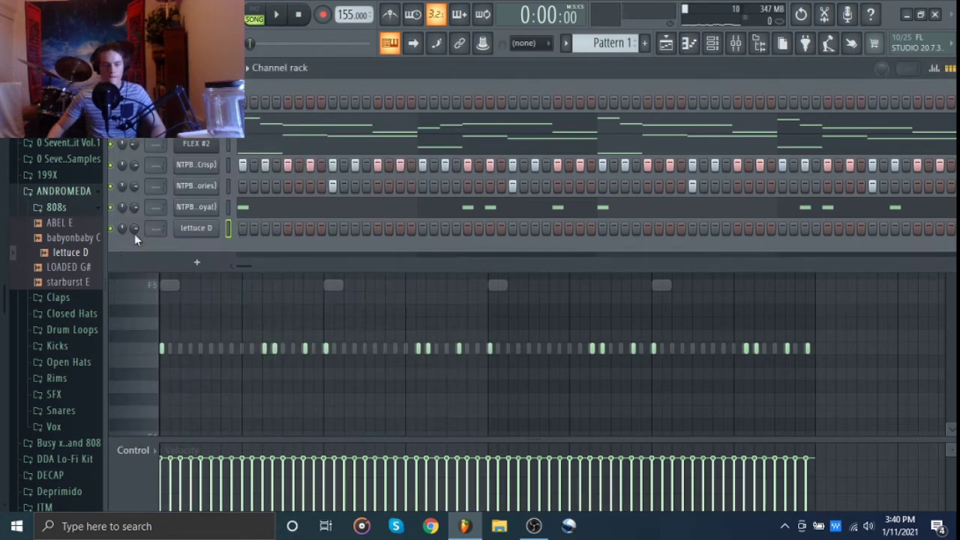
Step: Copy the kick pattern into the lettuce D channel and set that channel to cut itself
{"action": "left_click", "coordinate": [228, 206]}
{"action": "left_click", "coordinate": [229, 231]}
{"action": "key", "text": "ctrl+v"}
{"action": "left_click", "coordinate": [270, 236]}
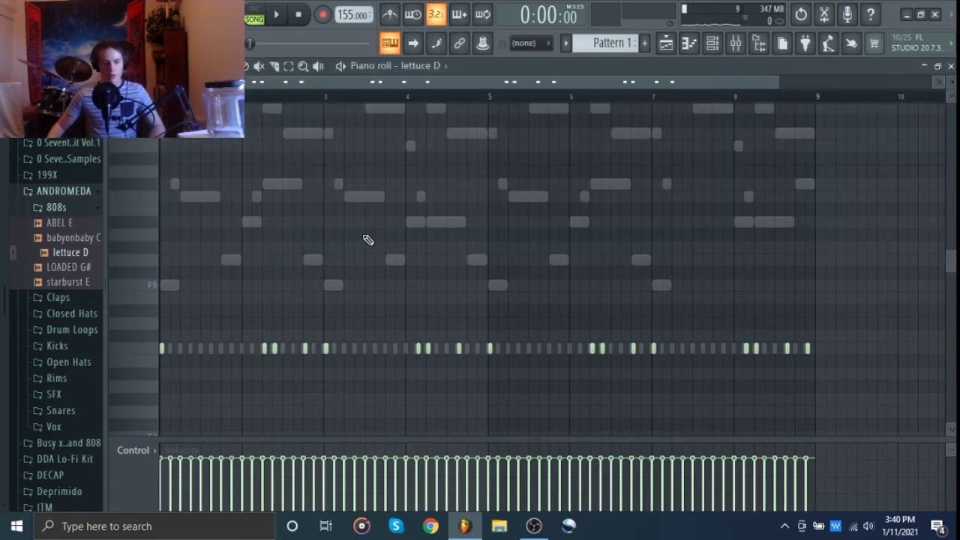
{"action": "left_click", "coordinate": [712, 43]}
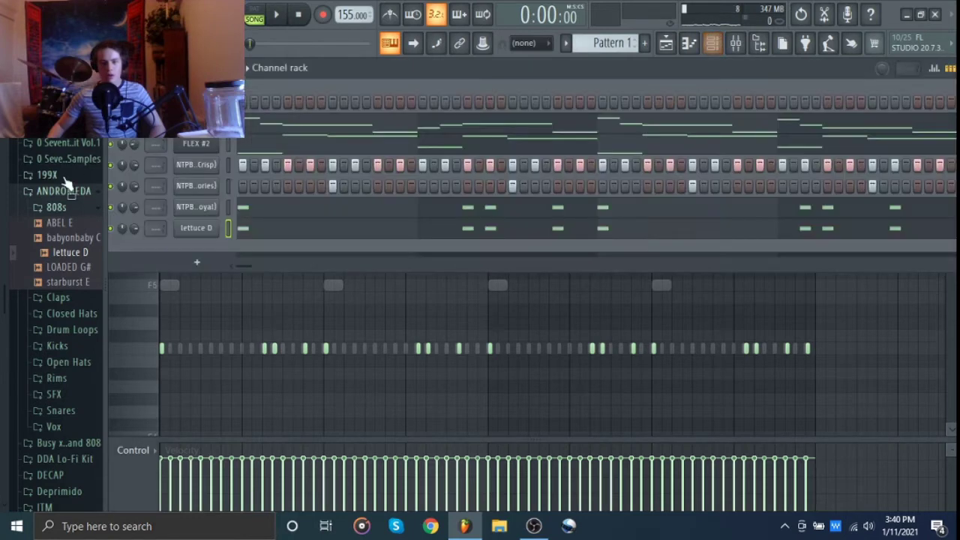
{"action": "right_click", "coordinate": [187, 229]}
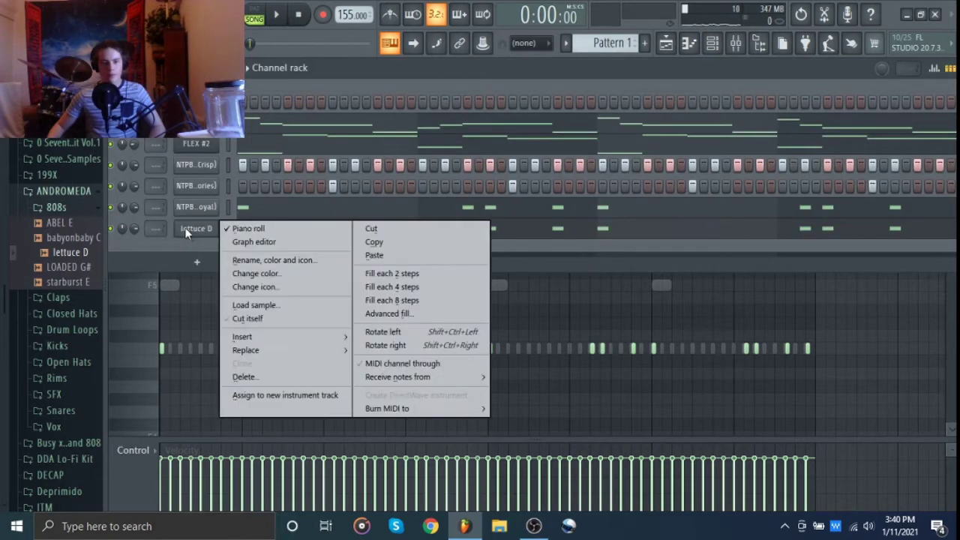
{"action": "left_click", "coordinate": [263, 320]}
Step: Examine the FLEX melody's notes across the eight bars as a pitch reference for the 808
{"action": "left_click", "coordinate": [260, 126]}
{"action": "scroll", "coordinate": [257, 129], "scroll_direction": "up", "scroll_amount": 3}
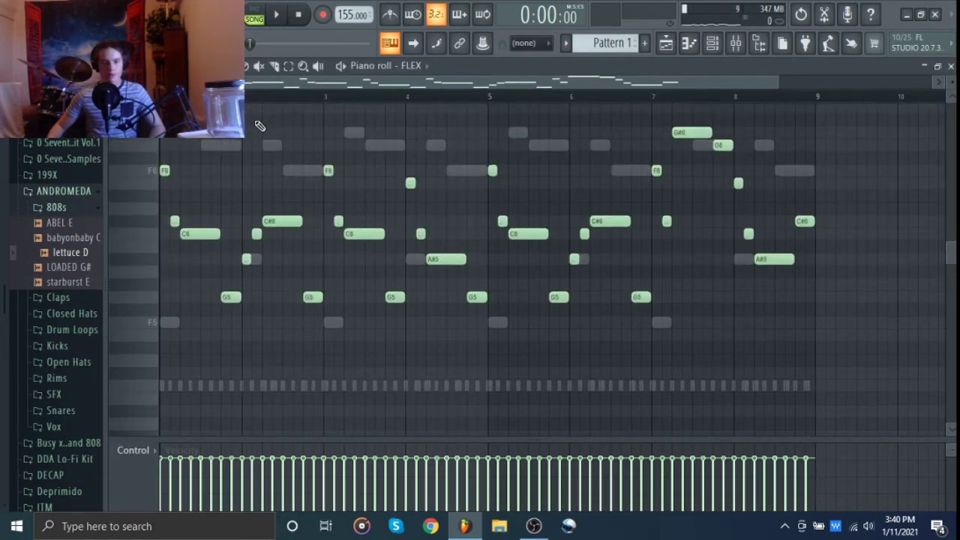
{"action": "left_click", "coordinate": [164, 171]}
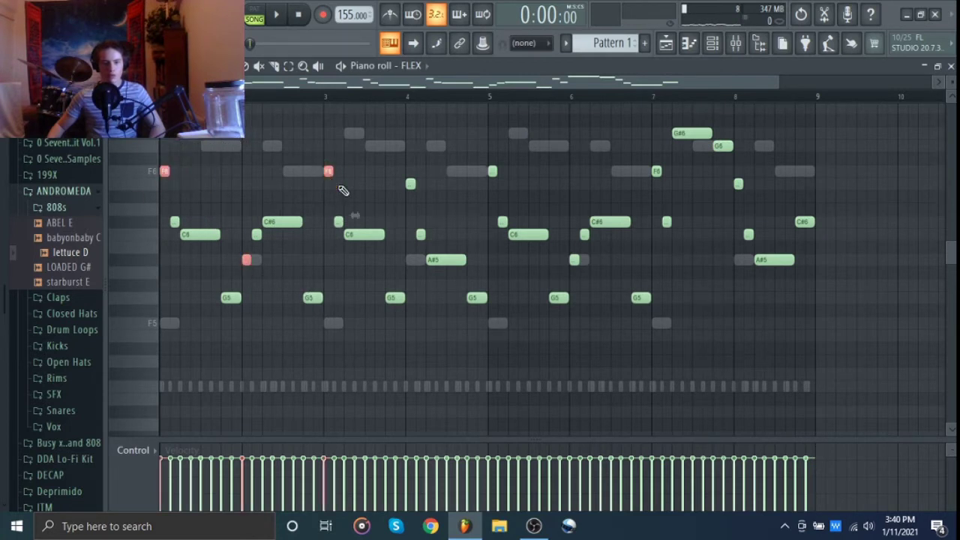
{"action": "left_click", "coordinate": [378, 179], "text": "ctrl"}
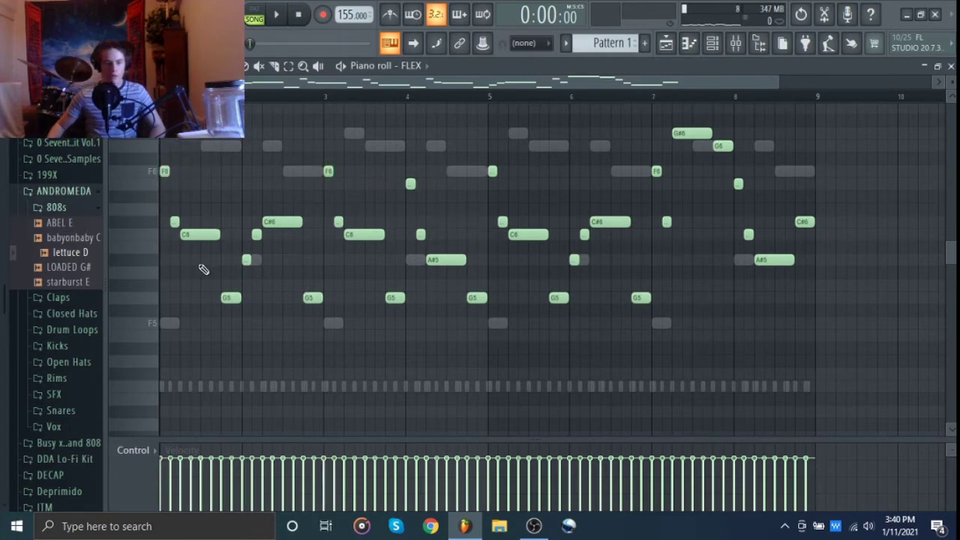
{"action": "scroll", "coordinate": [203, 269], "scroll_direction": "up", "scroll_amount": 3}
{"action": "left_click_drag", "start_coordinate": [201, 266], "coordinate": [286, 297]}
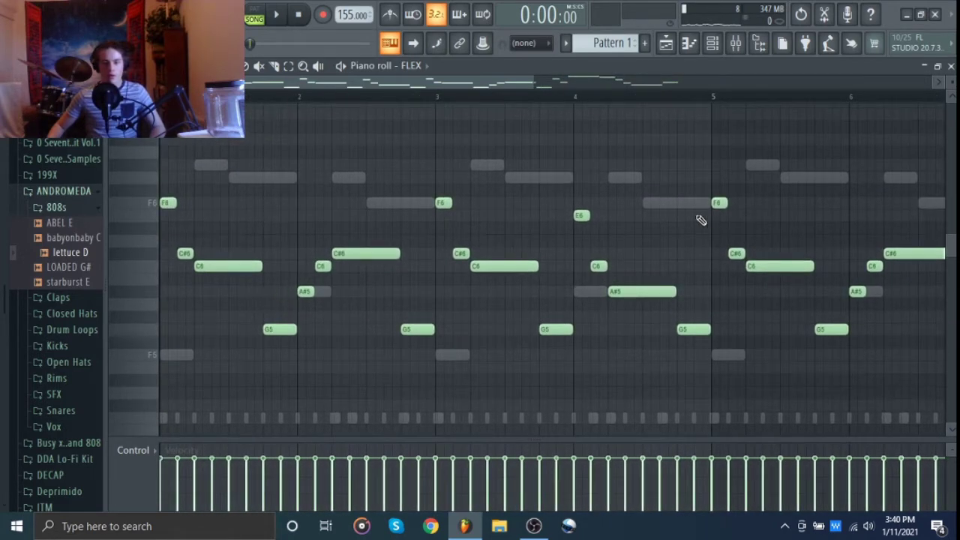
{"action": "scroll", "coordinate": [643, 201], "scroll_direction": "down", "scroll_amount": 2}
{"action": "left_click_drag", "start_coordinate": [750, 292], "coordinate": [454, 346]}
{"action": "scroll", "coordinate": [604, 297], "scroll_direction": "up", "scroll_amount": 2}
{"action": "left_click_drag", "start_coordinate": [660, 294], "coordinate": [859, 300]}
{"action": "scroll", "coordinate": [859, 300], "scroll_direction": "down", "scroll_amount": 4}
Step: Retune the lettuce D notes to F5 in bars 1 and 3, A#4 in bar 2 and E5 in bar 4, keeping them on the kicks
{"action": "left_click", "coordinate": [412, 65]}
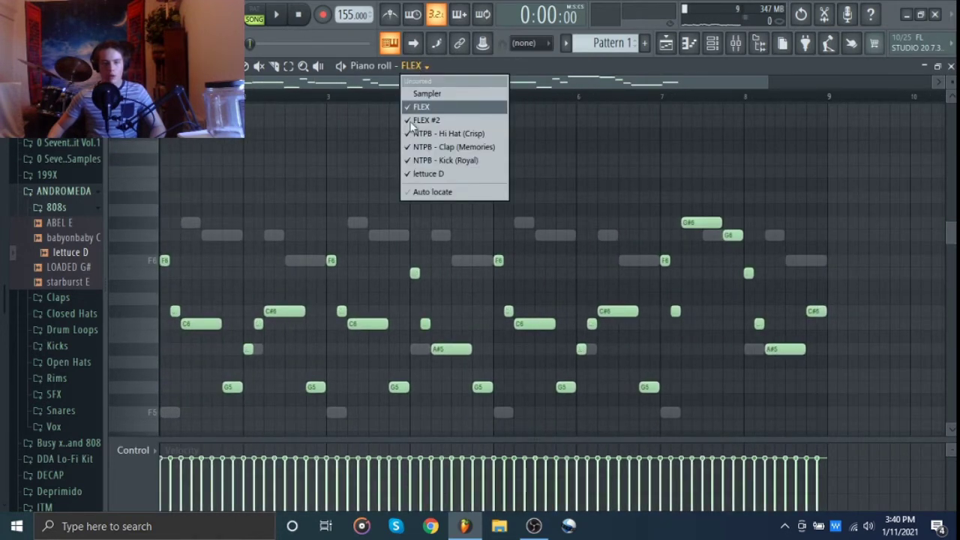
{"action": "left_click", "coordinate": [422, 174]}
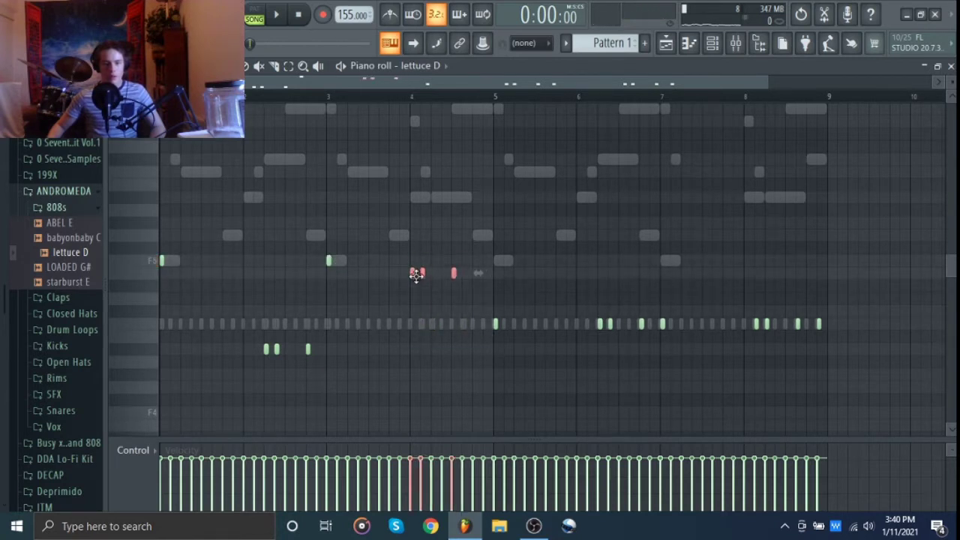
{"action": "key", "text": "space"}
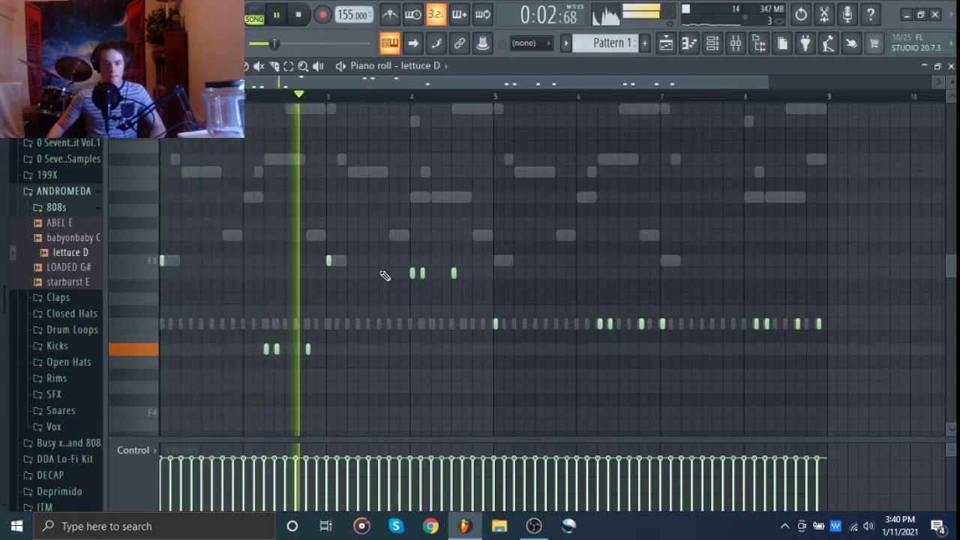
{"action": "left_click_drag", "start_coordinate": [387, 268], "coordinate": [497, 295]}
{"action": "key", "text": "space"}
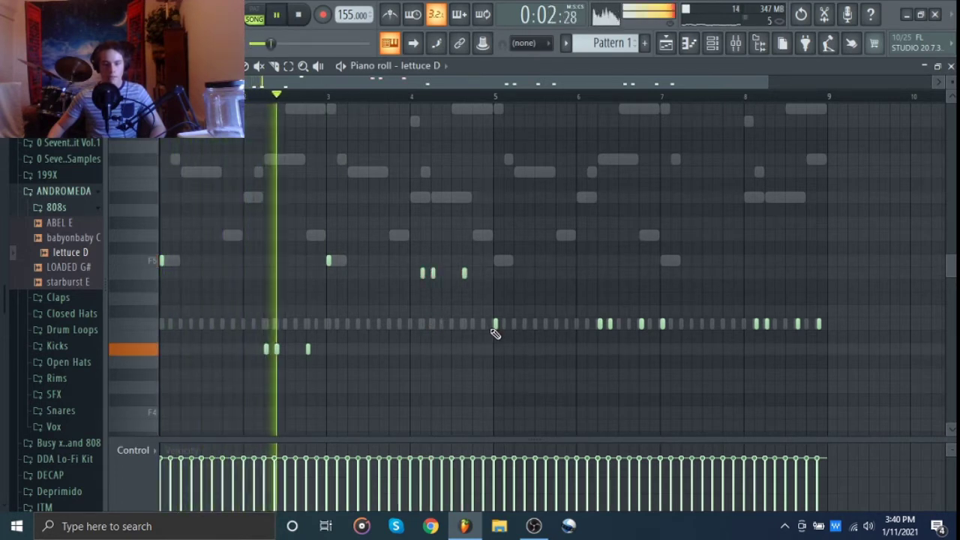
Step: Retune the remaining lettuce D notes to F5 in bar 5, A#4 in bar 6 and E5 in bars 7 and 8
{"action": "left_click", "coordinate": [495, 325]}
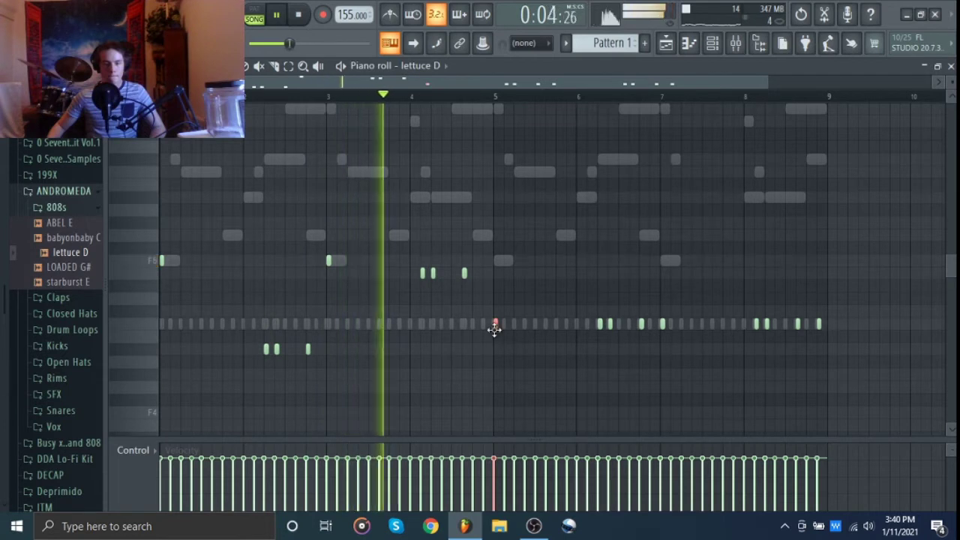
{"action": "left_click_drag", "start_coordinate": [494, 329], "coordinate": [494, 264]}
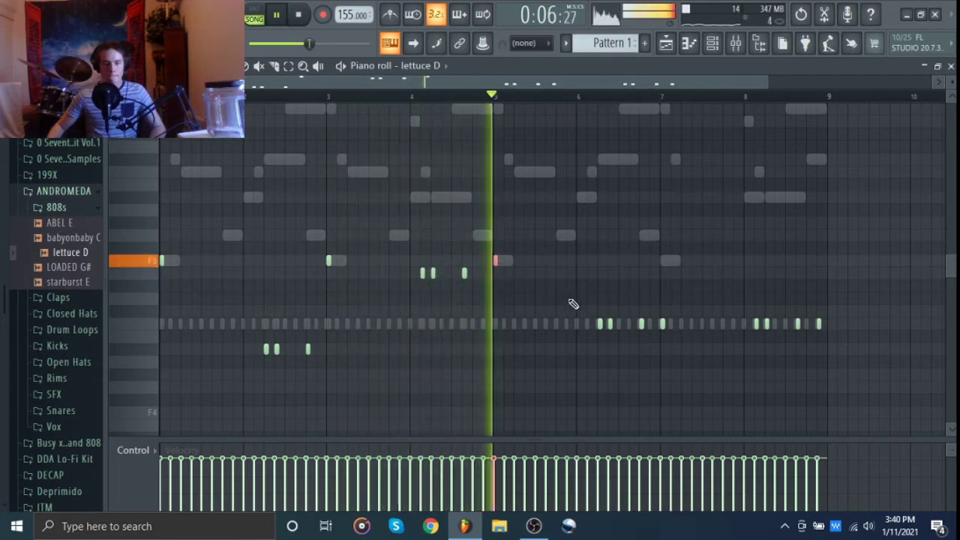
{"action": "left_click_drag", "start_coordinate": [594, 320], "coordinate": [642, 347]}
{"action": "mouse_move", "coordinate": [640, 307]}
{"action": "left_mouse_down"}
{"action": "mouse_move", "coordinate": [673, 337]}
{"action": "mouse_move", "coordinate": [662, 325]}
{"action": "left_mouse_up"}
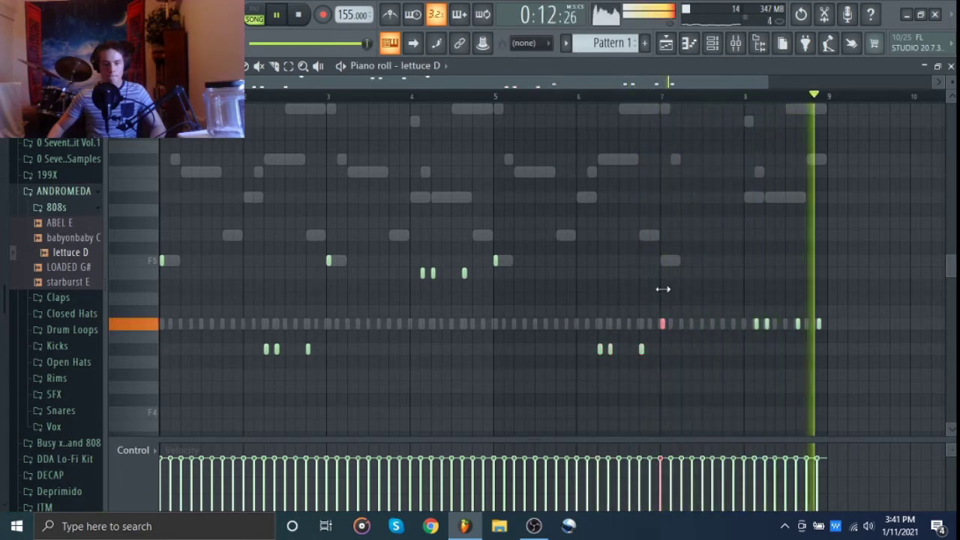
{"action": "left_click_drag", "start_coordinate": [660, 323], "coordinate": [660, 268]}
{"action": "left_click_drag", "start_coordinate": [732, 326], "coordinate": [823, 325]}
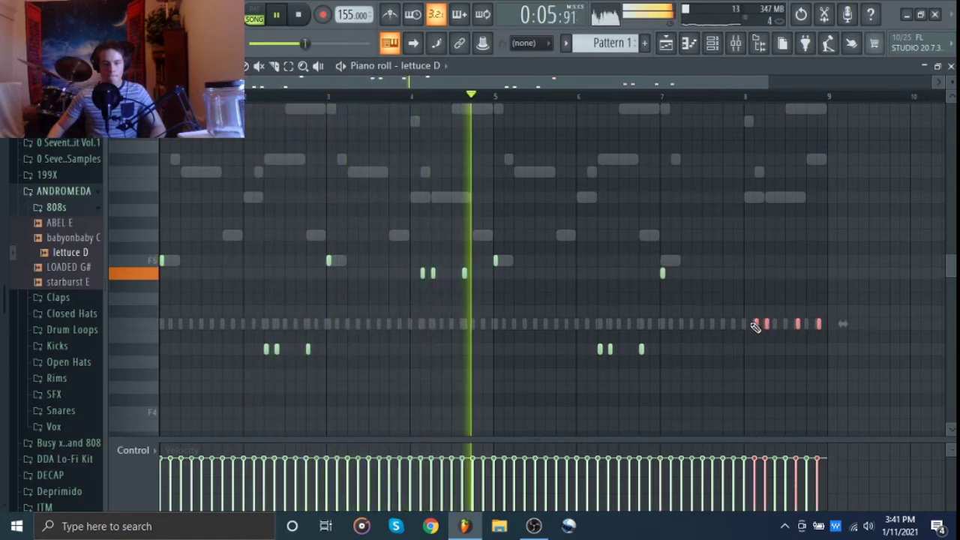
{"action": "left_click_drag", "start_coordinate": [755, 324], "coordinate": [757, 273]}
{"action": "left_click", "coordinate": [739, 226], "text": "ctrl"}
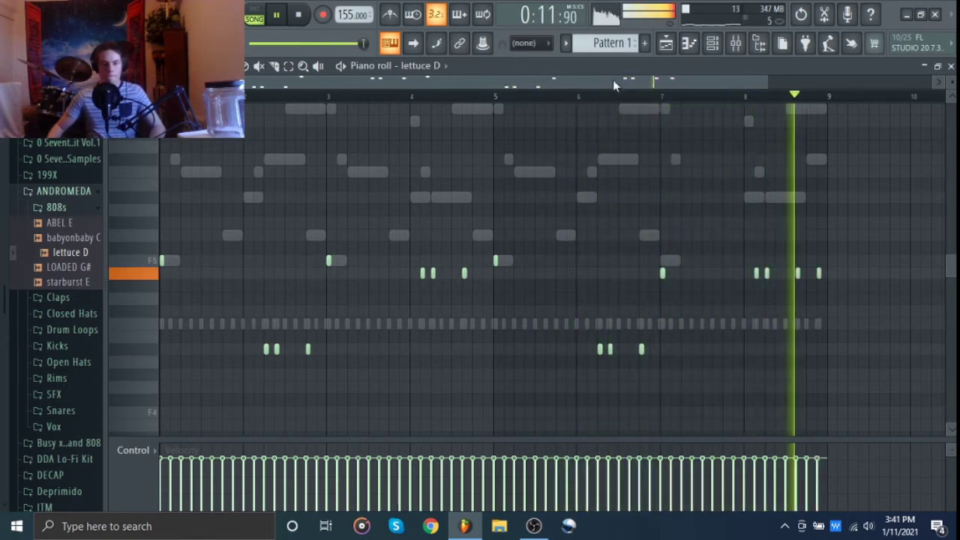
Step: Play back the pattern and add two E5 808 notes in bar 7, halfway through beat 2 and on beat 4
{"action": "key", "text": "space"}
{"action": "left_click", "coordinate": [713, 45]}
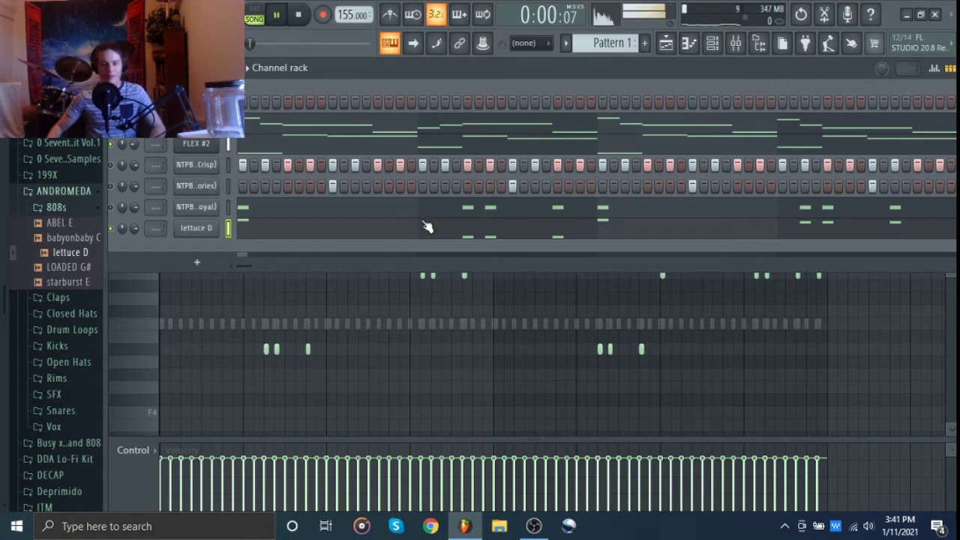
{"action": "key", "text": "F6"}
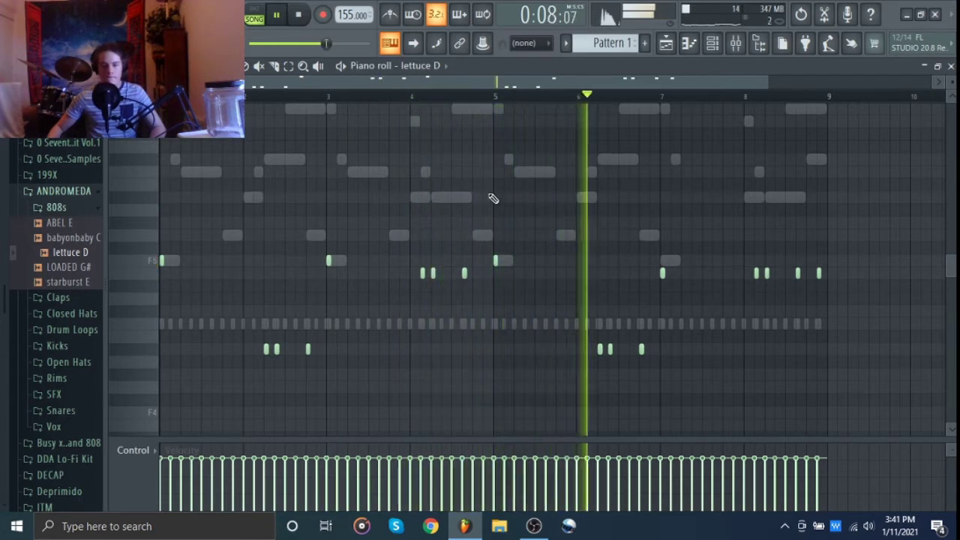
{"action": "key", "text": "space"}
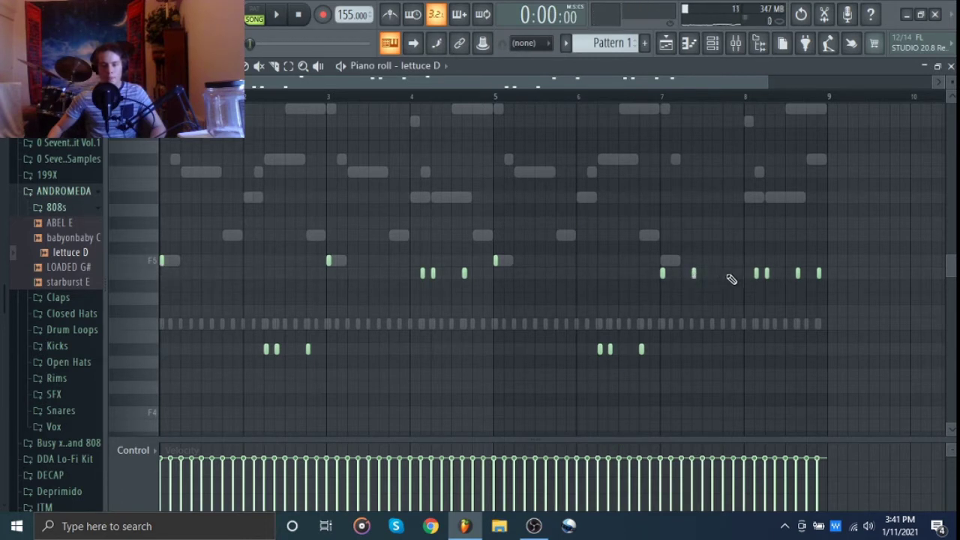
{"action": "key", "text": "space"}
Step: Add two kicks in bar 7 of the NTPB - Kick (Royal) part, matching the extra 808 notes
{"action": "left_click", "coordinate": [432, 73]}
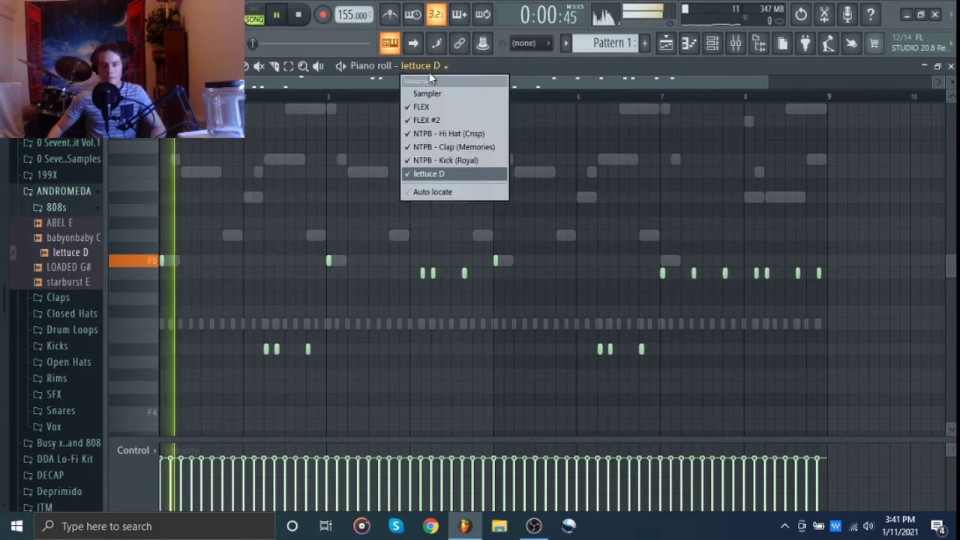
{"action": "left_click", "coordinate": [435, 156]}
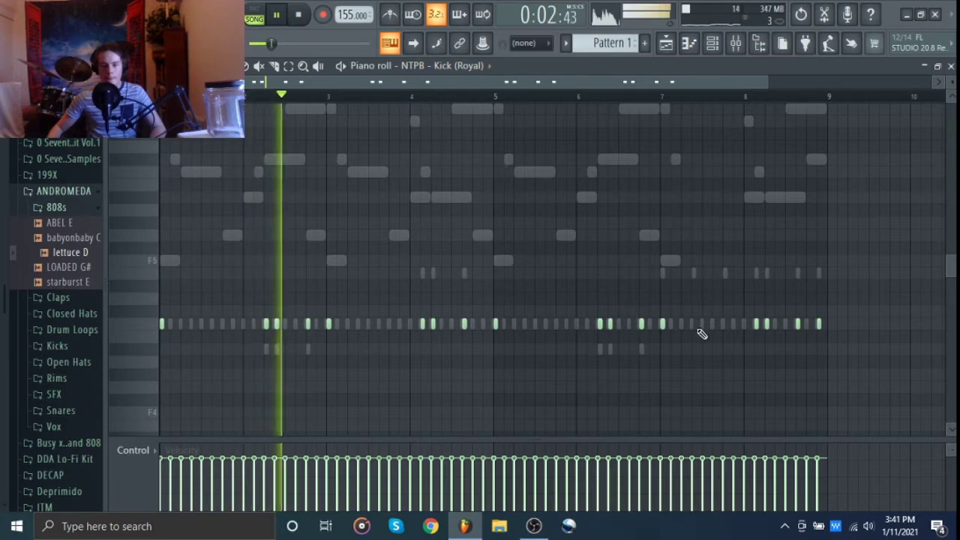
{"action": "scroll", "coordinate": [718, 335], "scroll_direction": "up", "scroll_amount": 3}
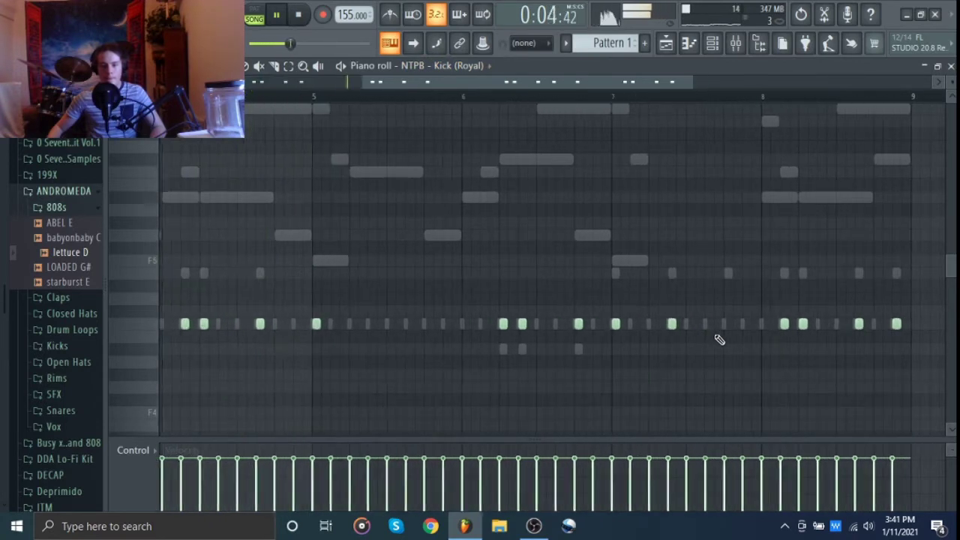
{"action": "left_click", "coordinate": [724, 326]}
{"action": "scroll", "coordinate": [681, 358], "scroll_direction": "down", "scroll_amount": 4}
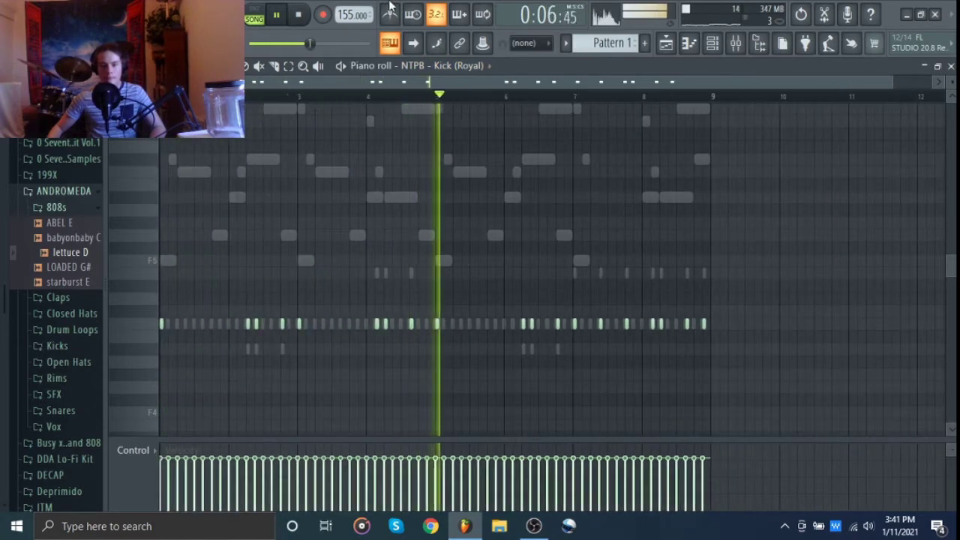
Step: Replace the last lettuce D note of bar 8 with a run of three short E6 notes and play the pattern back
{"action": "left_click", "coordinate": [474, 68]}
{"action": "left_click", "coordinate": [477, 175]}
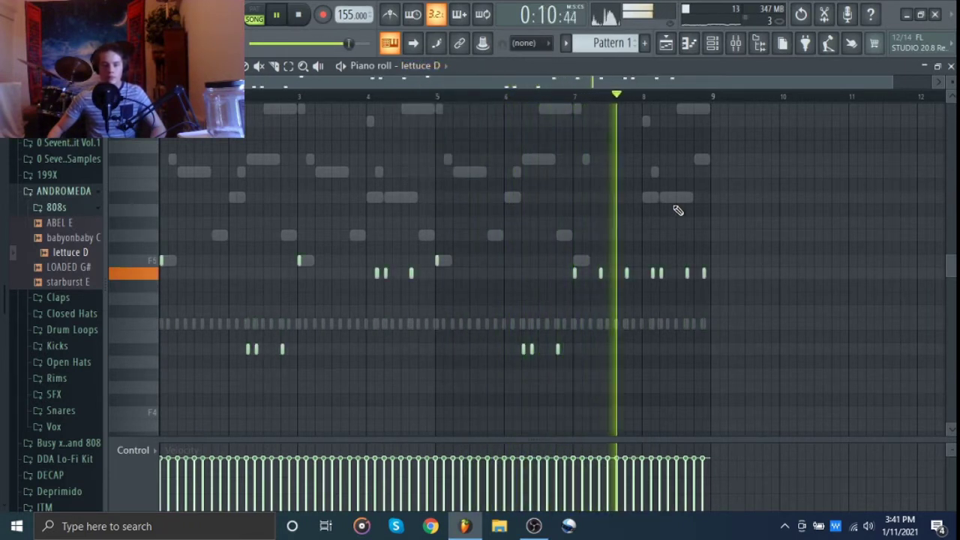
{"action": "key", "text": "space"}
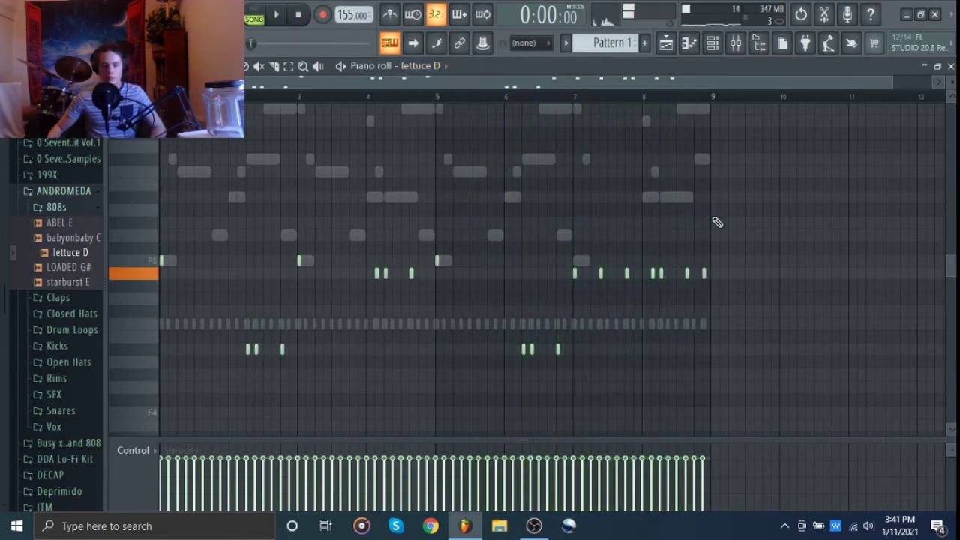
{"action": "scroll", "coordinate": [715, 221], "scroll_direction": "up", "scroll_amount": 2}
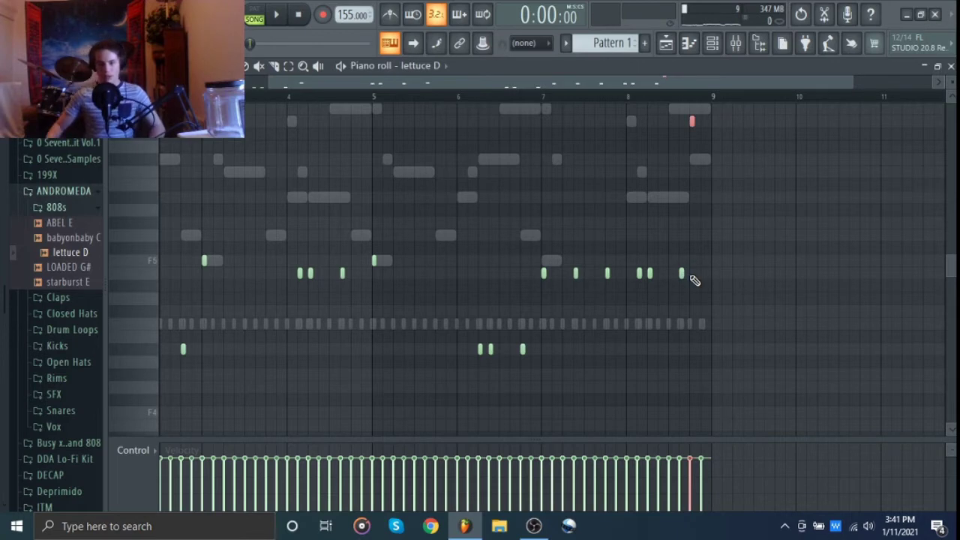
{"action": "scroll", "coordinate": [700, 178], "scroll_direction": "up", "scroll_amount": 3}
{"action": "scroll", "coordinate": [690, 214], "scroll_direction": "up", "scroll_amount": 2}
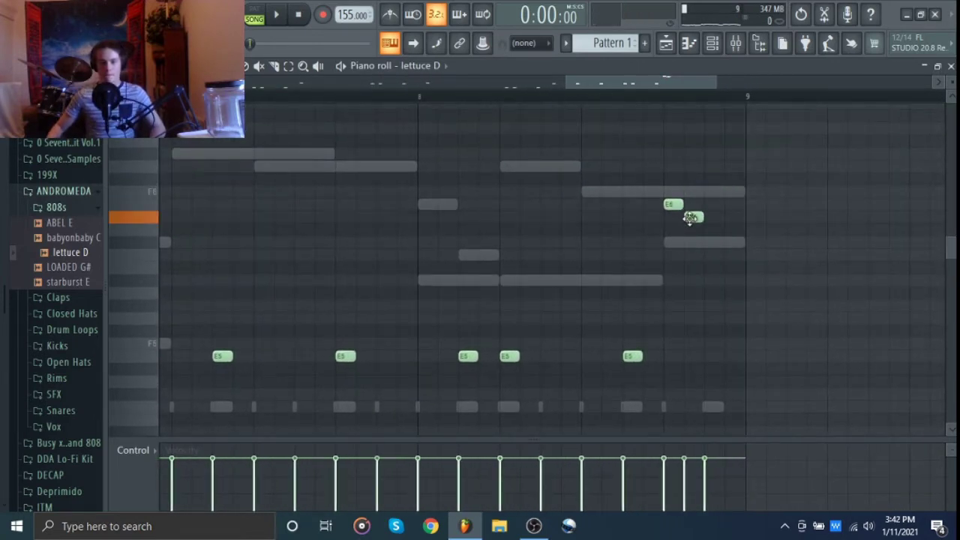
{"action": "key", "text": "space"}
{"action": "scroll", "coordinate": [707, 205], "scroll_direction": "down", "scroll_amount": 5}
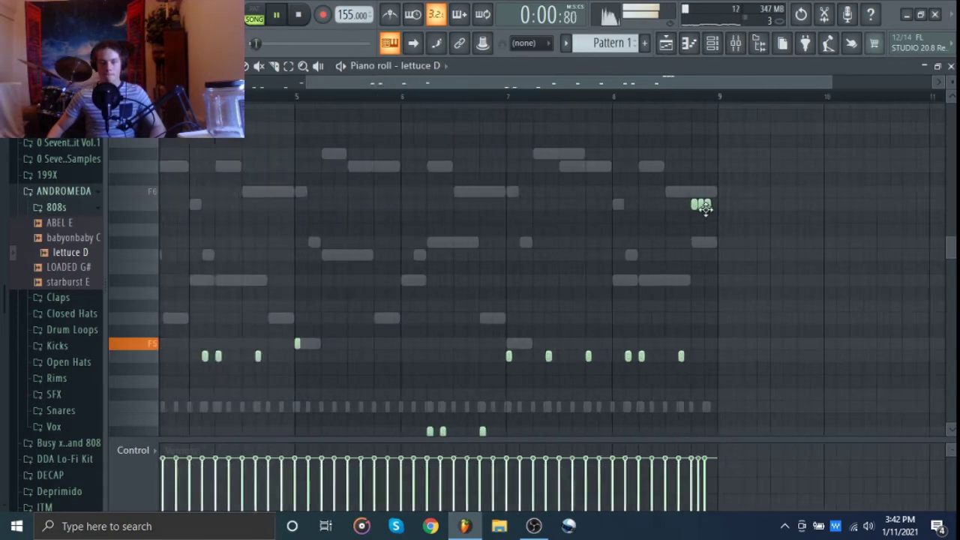
{"action": "left_click", "coordinate": [426, 96]}
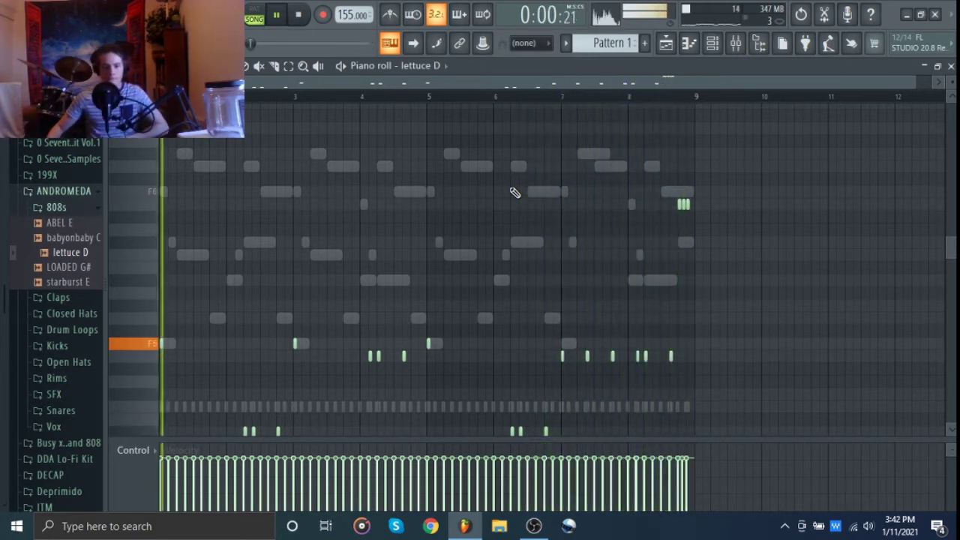
{"action": "key", "text": "space"}
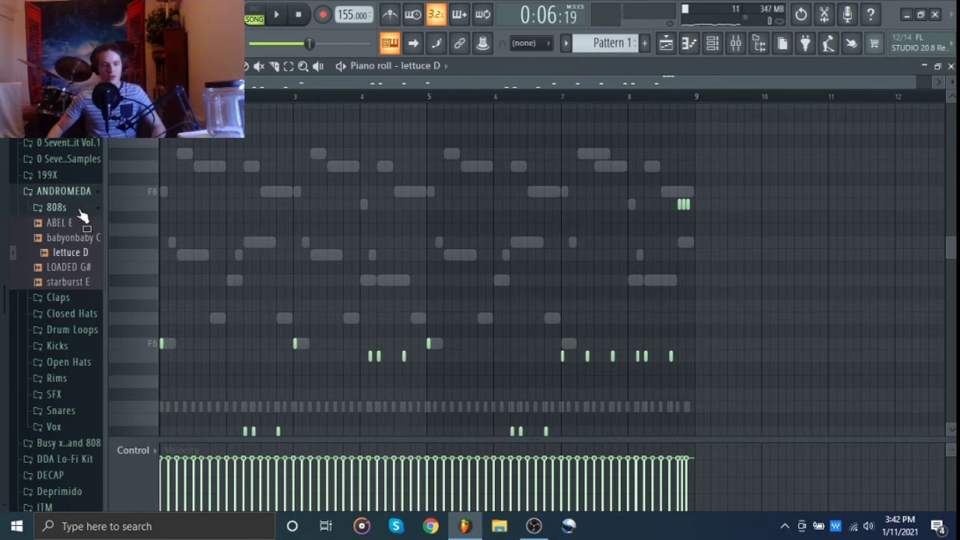
Step: Load the OPEN HAT 4 sample from the ANDROMEDA kit into a new channel and place a hit on its third step
{"action": "left_click", "coordinate": [81, 212]}
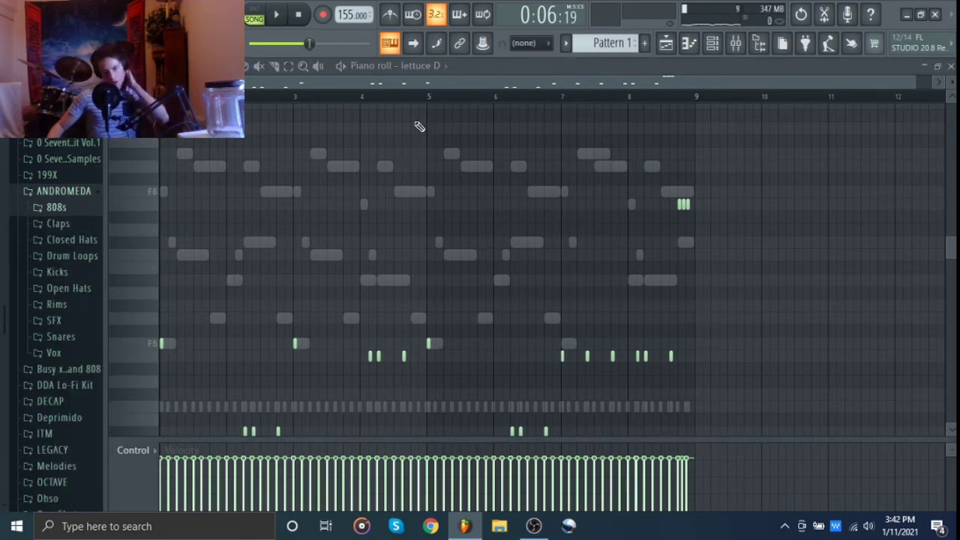
{"action": "left_click", "coordinate": [71, 289]}
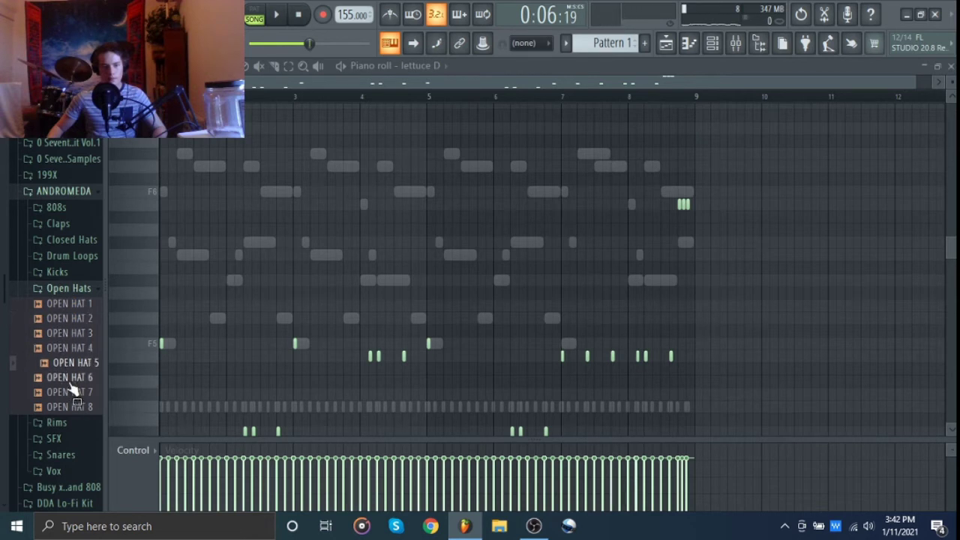
{"action": "left_click_drag", "start_coordinate": [614, 124], "coordinate": [712, 49]}
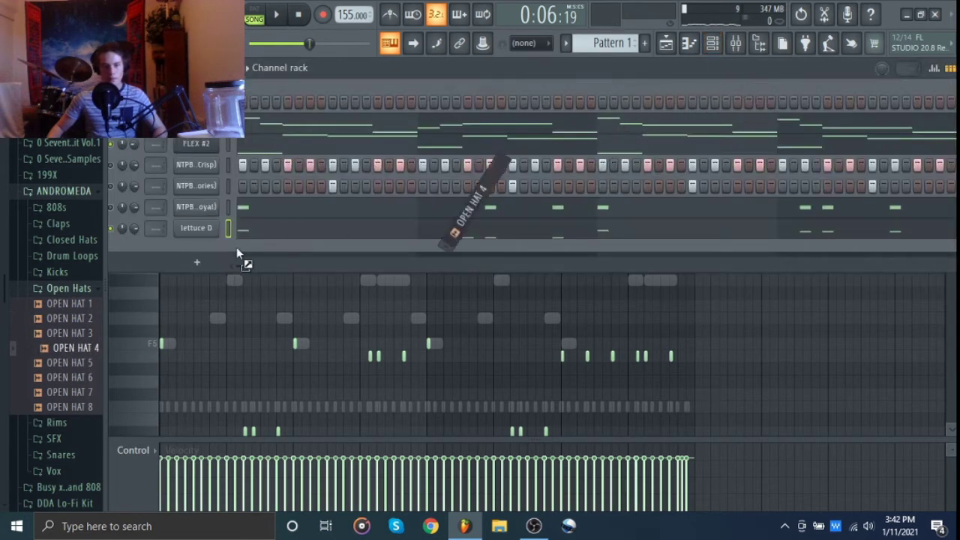
{"action": "left_click_drag", "start_coordinate": [211, 250], "coordinate": [252, 251]}
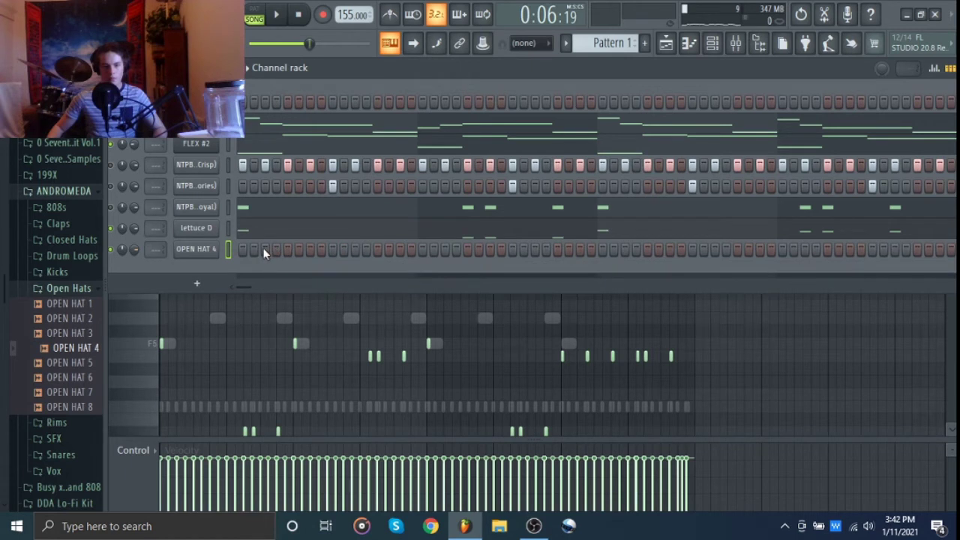
{"action": "key", "text": "space"}
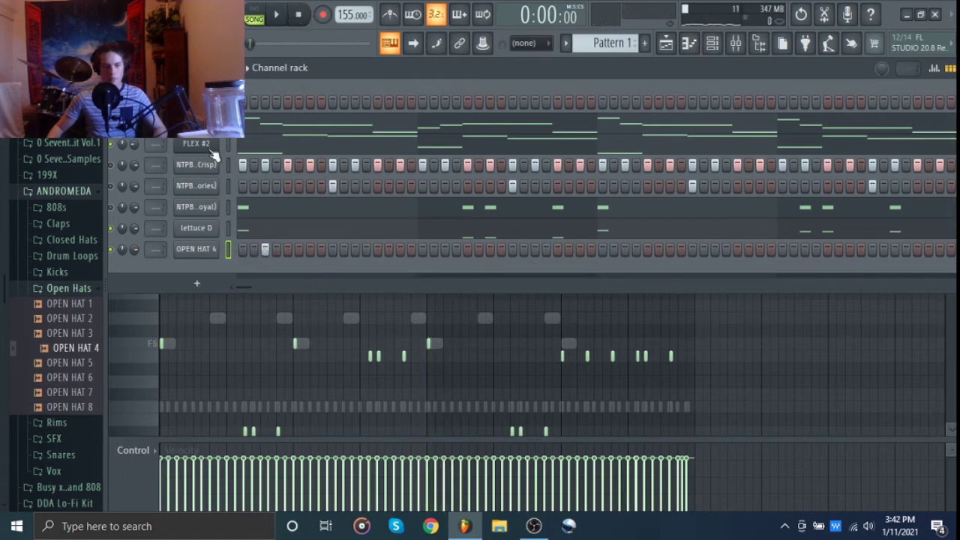
Step: Play back the pattern with the open hat and examine the notes in the FLEX #2 piano roll
{"action": "key", "text": "space"}
{"action": "key", "text": "space"}
{"action": "left_click", "coordinate": [388, 145]}
{"action": "key", "text": "space"}
{"action": "key", "text": "ctrl+Down"}
{"action": "key", "text": "space"}
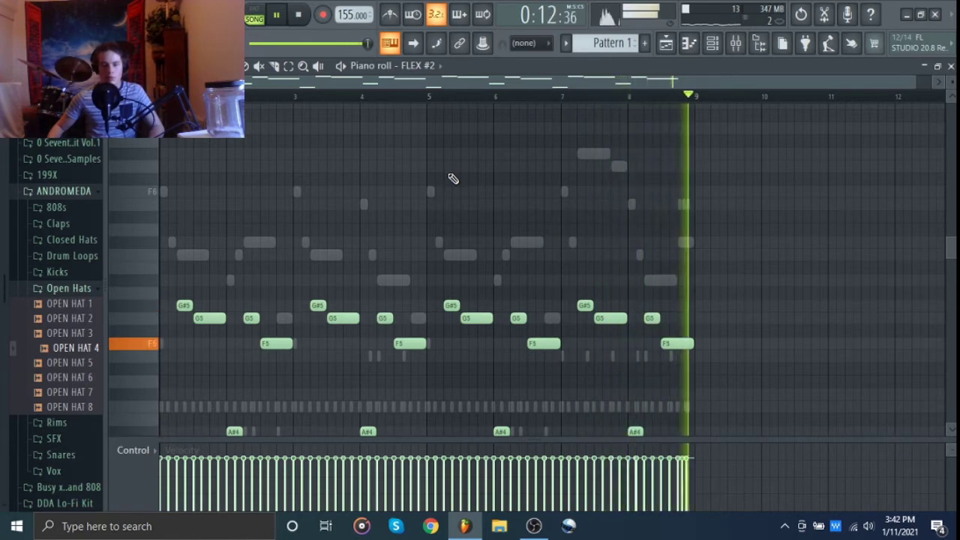
{"action": "left_click", "coordinate": [716, 45]}
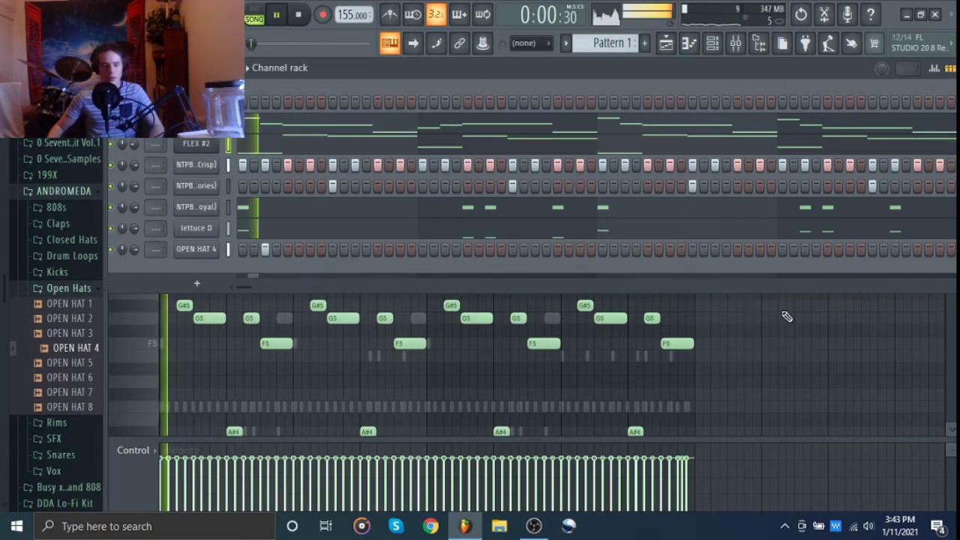
{"action": "key", "text": "F6"}
{"action": "key", "text": "space"}
Step: In the OPEN HAT 4 piano roll, add hits near the end of bar 1 and near the start and end of bar 3
{"action": "left_click", "coordinate": [421, 66]}
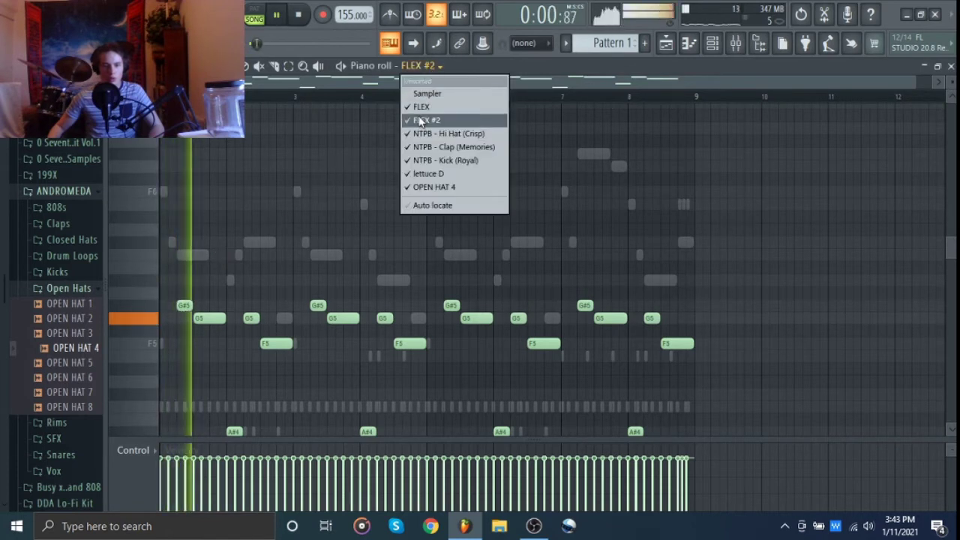
{"action": "left_click", "coordinate": [426, 188]}
{"action": "key", "text": "space"}
{"action": "scroll", "coordinate": [307, 247], "scroll_direction": "down", "scroll_amount": 3}
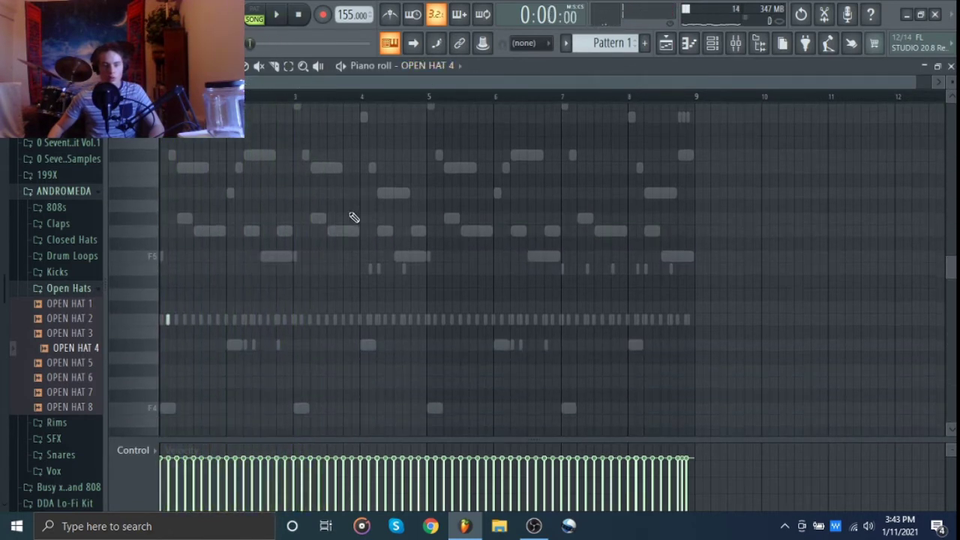
{"action": "key", "text": "space"}
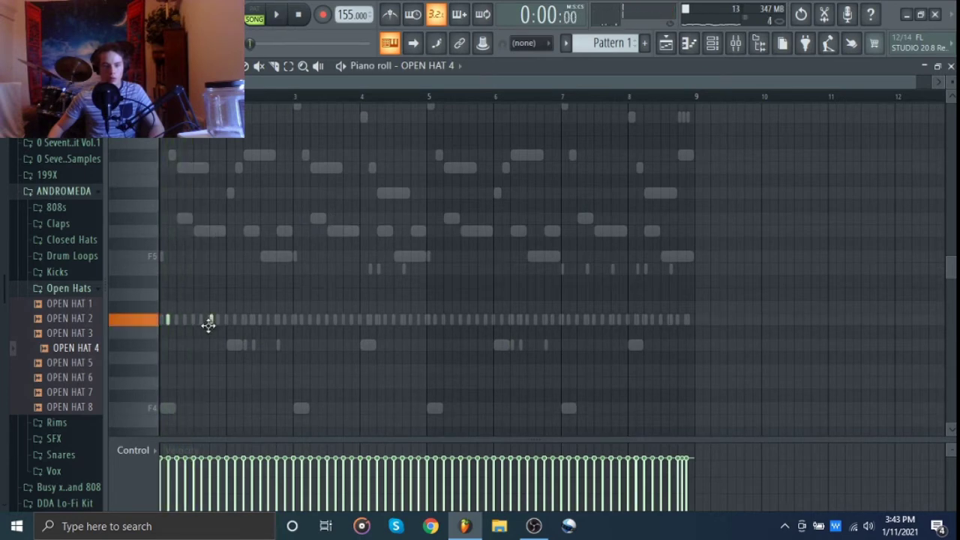
{"action": "scroll", "coordinate": [202, 358], "scroll_direction": "up", "scroll_amount": 3}
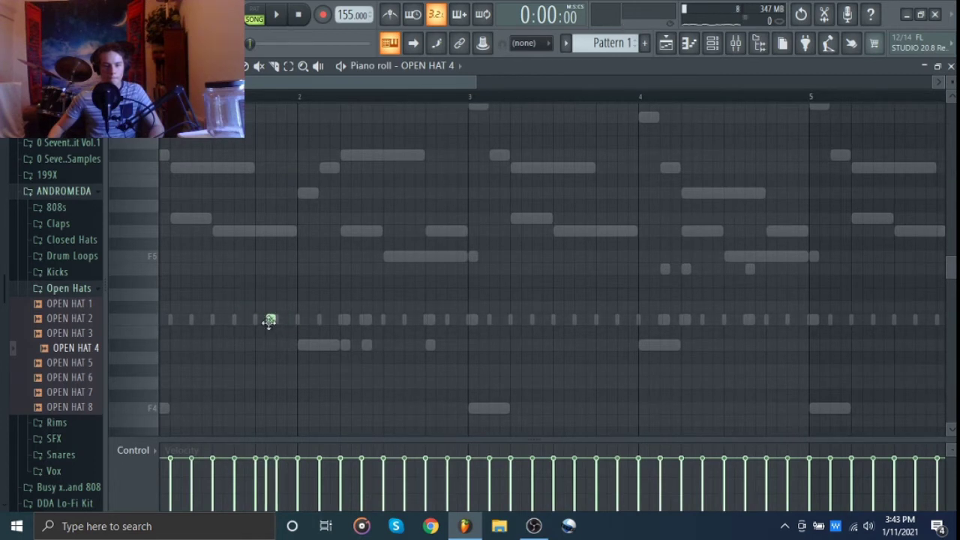
{"action": "left_click_drag", "start_coordinate": [405, 260], "coordinate": [439, 239]}
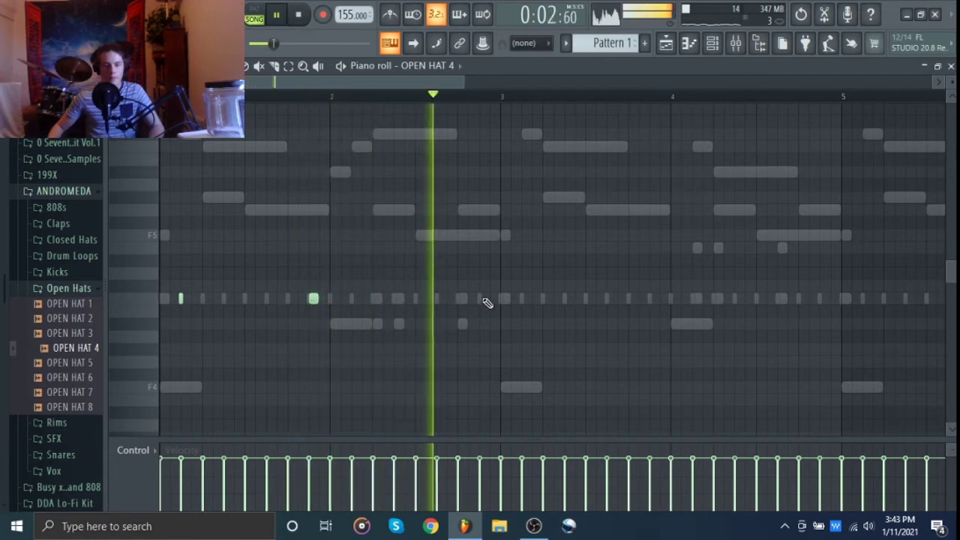
{"action": "key", "text": "space"}
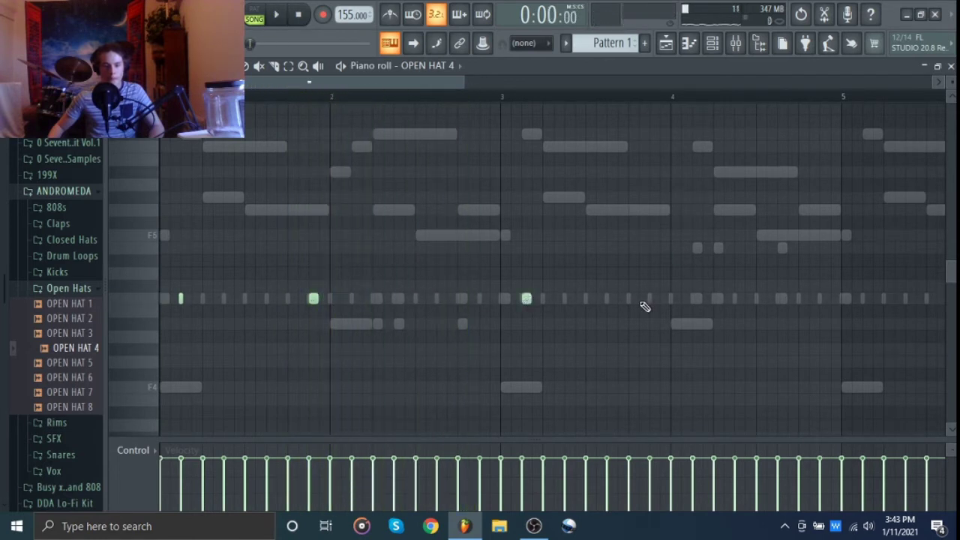
{"action": "scroll", "coordinate": [661, 251], "scroll_direction": "down", "scroll_amount": 3, "text": "ctrl"}
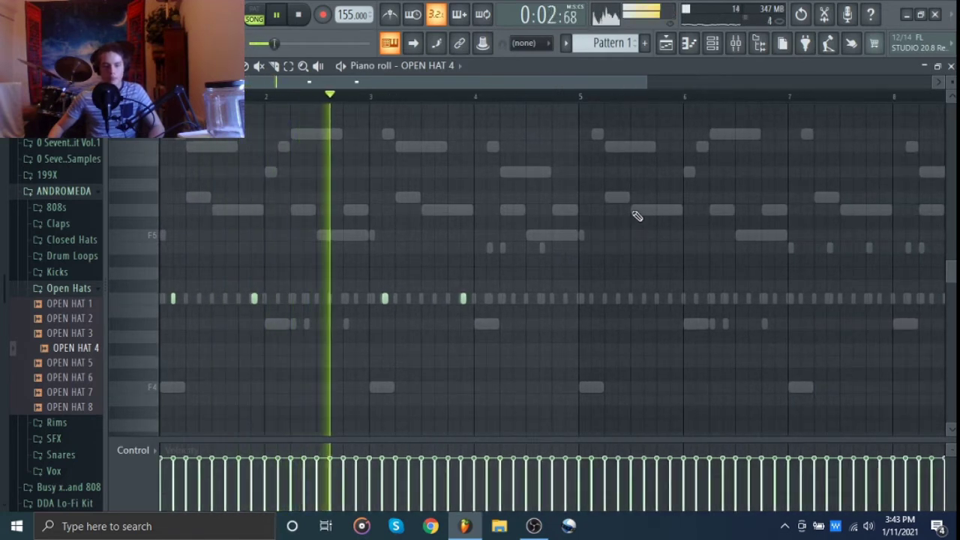
{"action": "left_click_drag", "start_coordinate": [475, 97], "coordinate": [161, 96]}
{"action": "key", "text": "ctrl+b"}
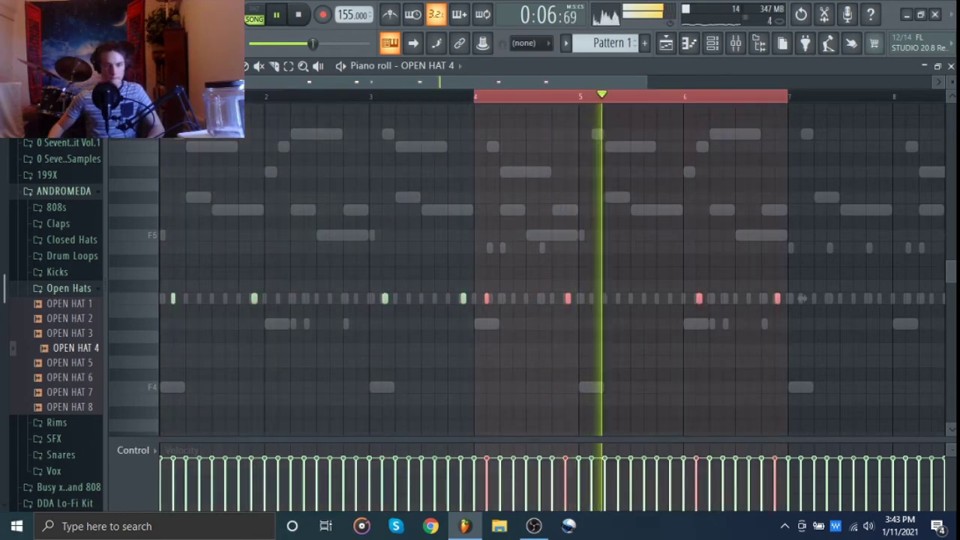
{"action": "scroll", "coordinate": [384, 276], "scroll_direction": "down", "scroll_amount": 3, "text": "ctrl"}
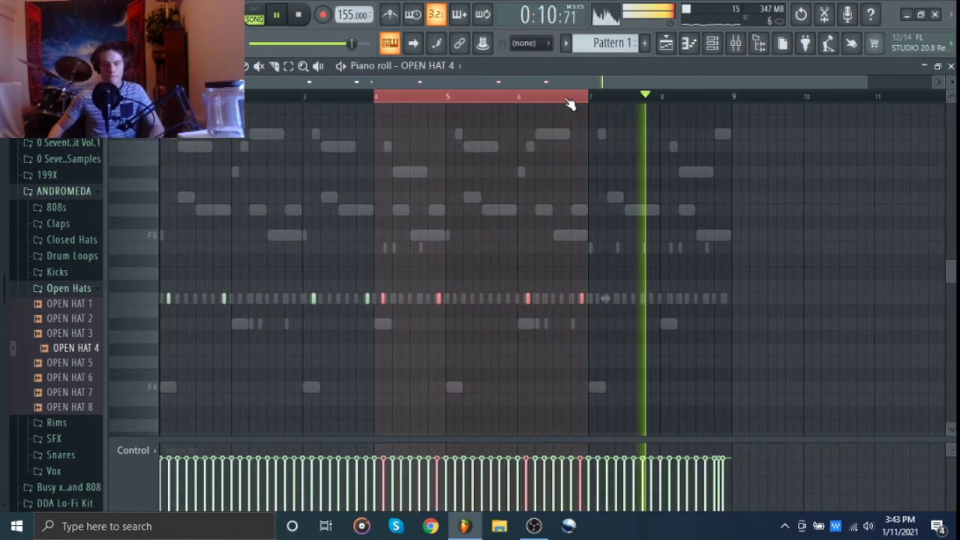
{"action": "key", "text": "ctrl+z"}
{"action": "key", "text": "space"}
{"action": "key", "text": "ctrl+d"}
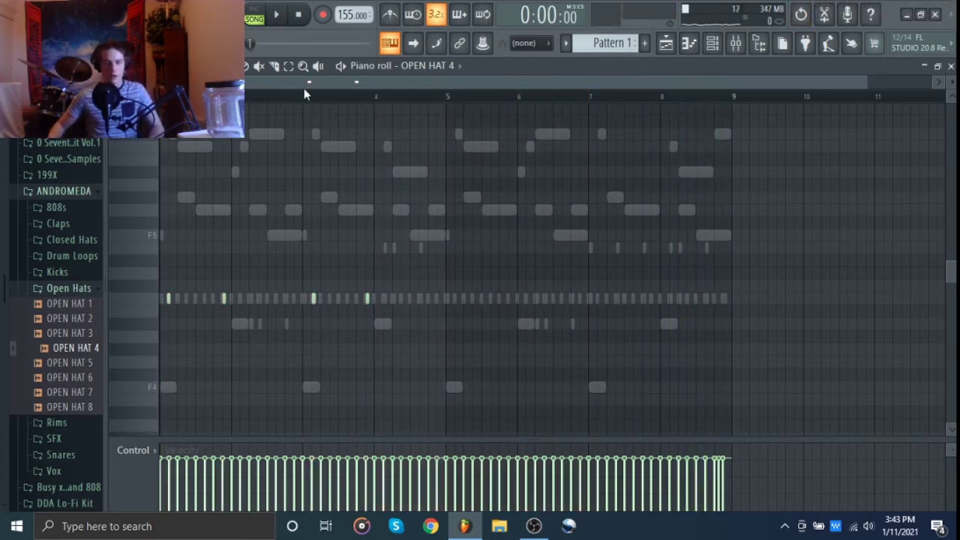
Step: Duplicate the open hat notes of bars 3–4 through bar 8, delete the surplus copy in bars 9–10, and play the pattern
{"action": "left_click_drag", "start_coordinate": [304, 100], "coordinate": [454, 101]}
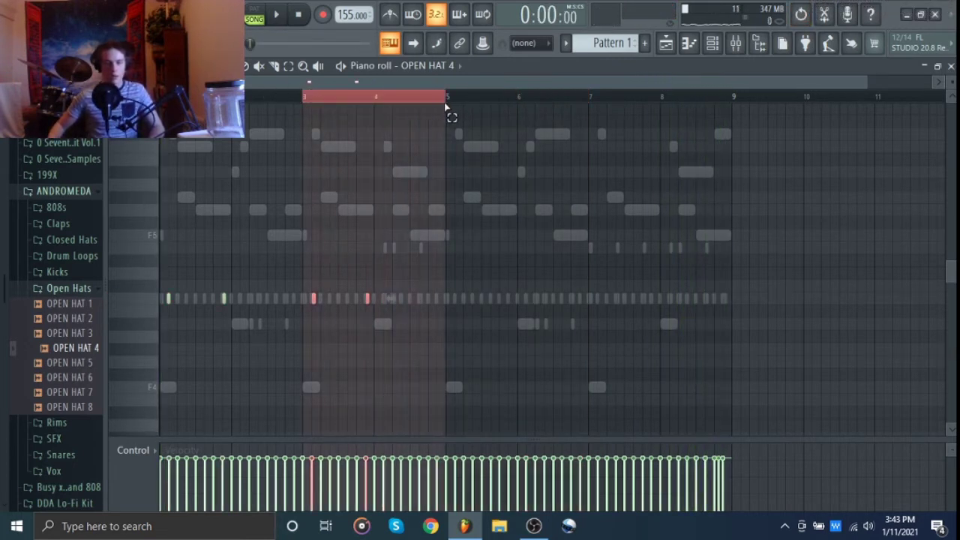
{"action": "key", "text": "ctrl+b"}
{"action": "key", "text": "ctrl+b"}
{"action": "key", "text": "ctrl+b"}
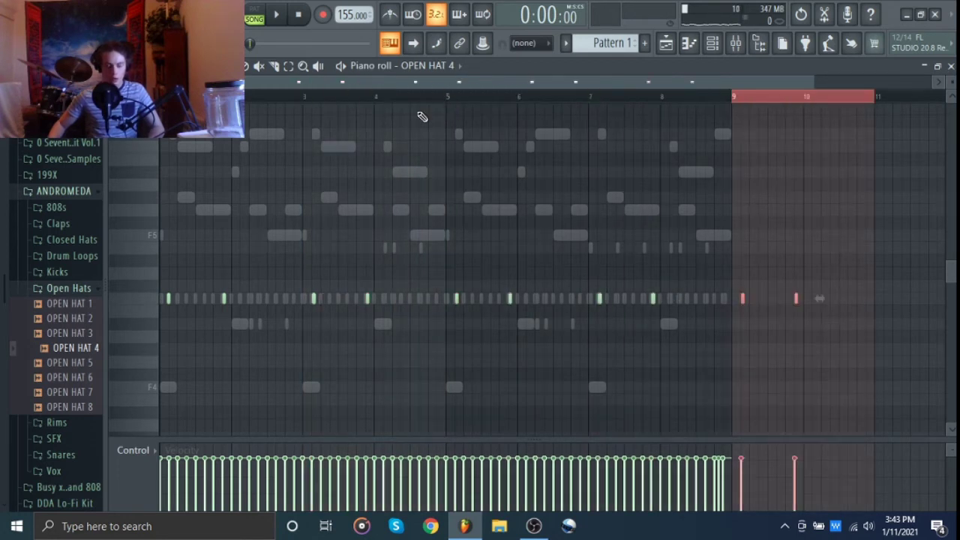
{"action": "key", "text": "Delete"}
{"action": "key", "text": "space"}
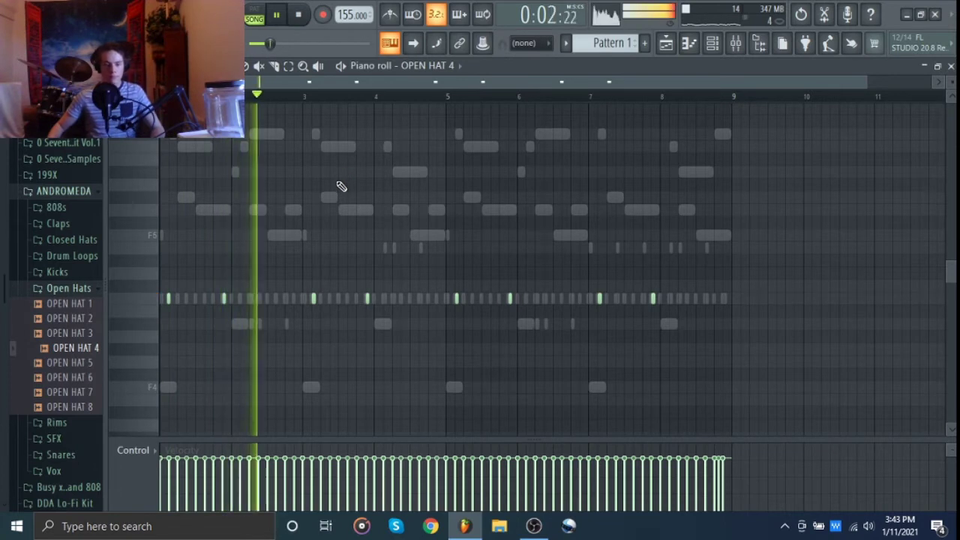
Step: Load the Crash Cymbals sample from the Quintessential Trap Drums kit into a new channel and place a hit on its first step
{"action": "left_click", "coordinate": [54, 288]}
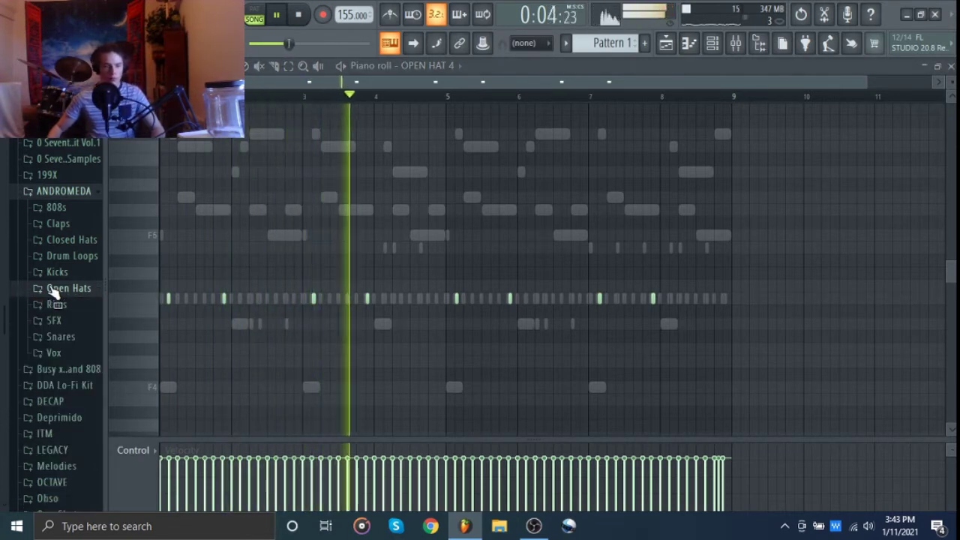
{"action": "key", "text": "space"}
{"action": "left_click", "coordinate": [72, 192]}
{"action": "scroll", "coordinate": [71, 316], "scroll_direction": "down", "scroll_amount": 3}
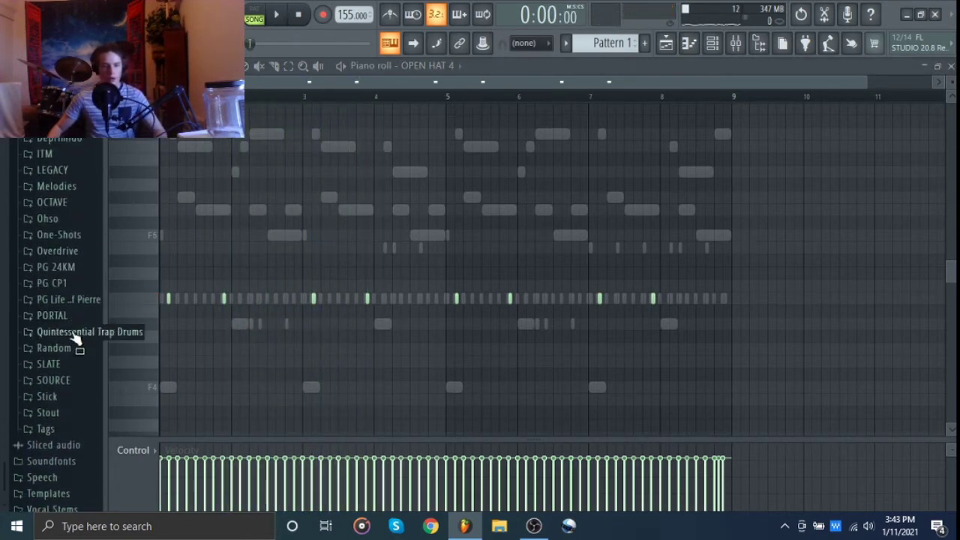
{"action": "left_click", "coordinate": [77, 335]}
{"action": "scroll", "coordinate": [75, 423], "scroll_direction": "down", "scroll_amount": 2}
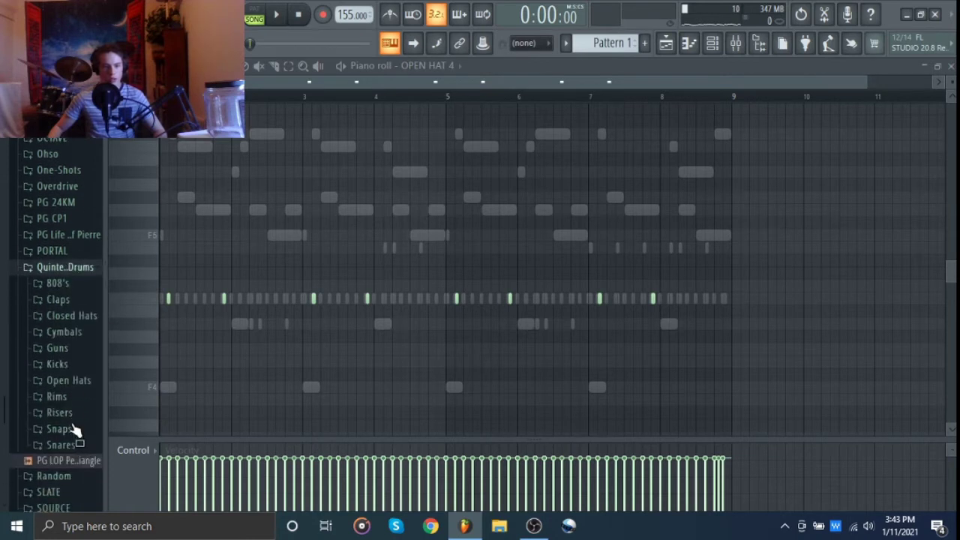
{"action": "left_click", "coordinate": [64, 331]}
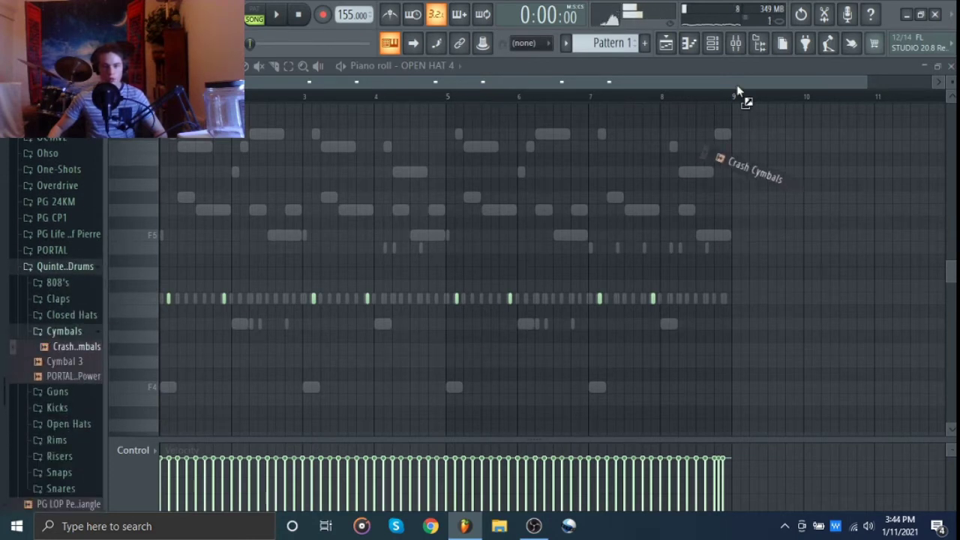
{"action": "left_click_drag", "start_coordinate": [736, 86], "coordinate": [212, 276]}
{"action": "left_click", "coordinate": [241, 271]}
Step: Play back the pattern with the crash and check the Crash Cymbals channel's sample settings
{"action": "key", "text": "space"}
{"action": "right_click", "coordinate": [239, 391]}
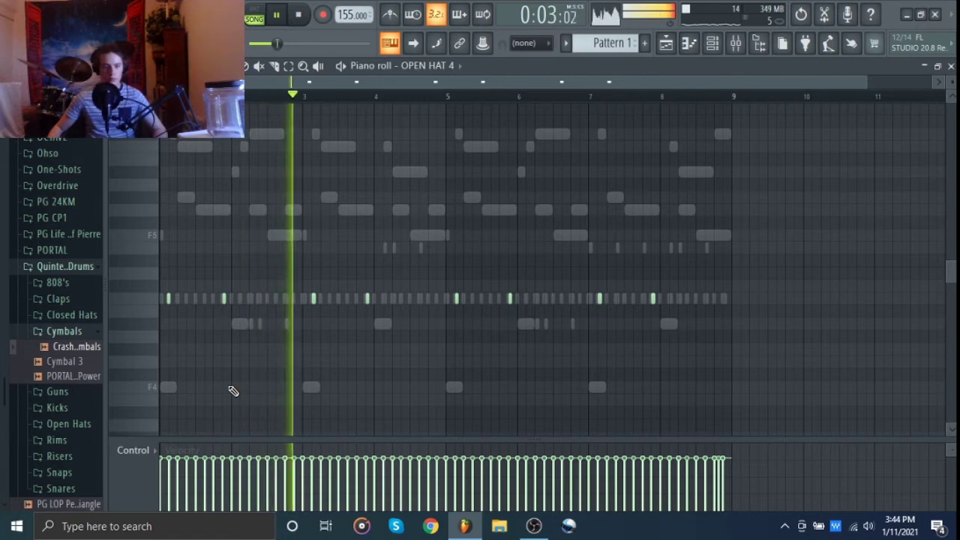
{"action": "key", "text": "F6"}
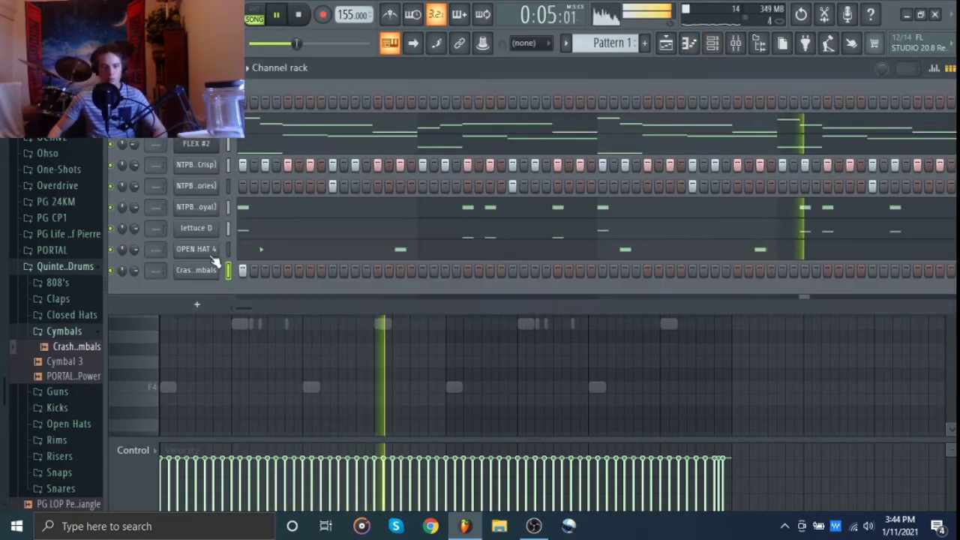
{"action": "left_click", "coordinate": [209, 268]}
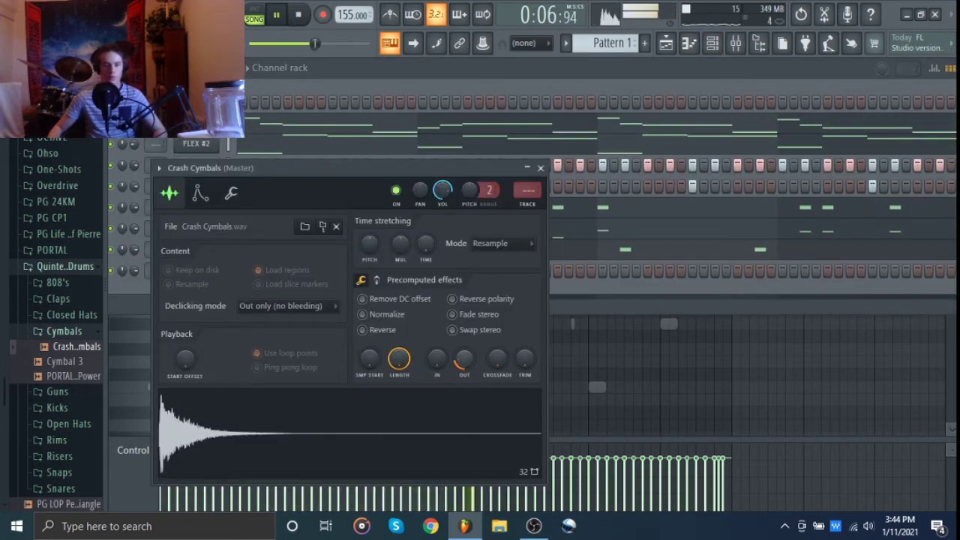
{"action": "left_click", "coordinate": [540, 168]}
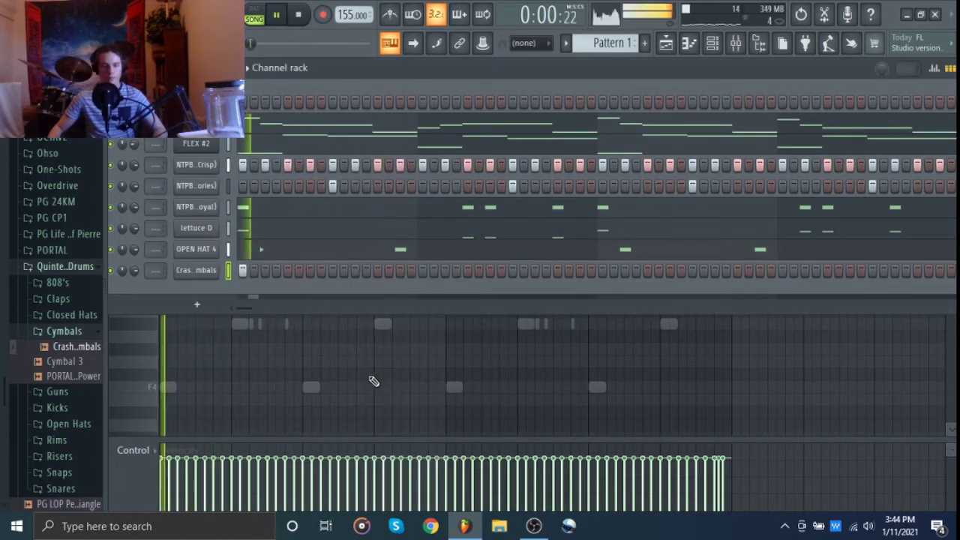
{"action": "key", "text": "F6"}
{"action": "key", "text": "space"}
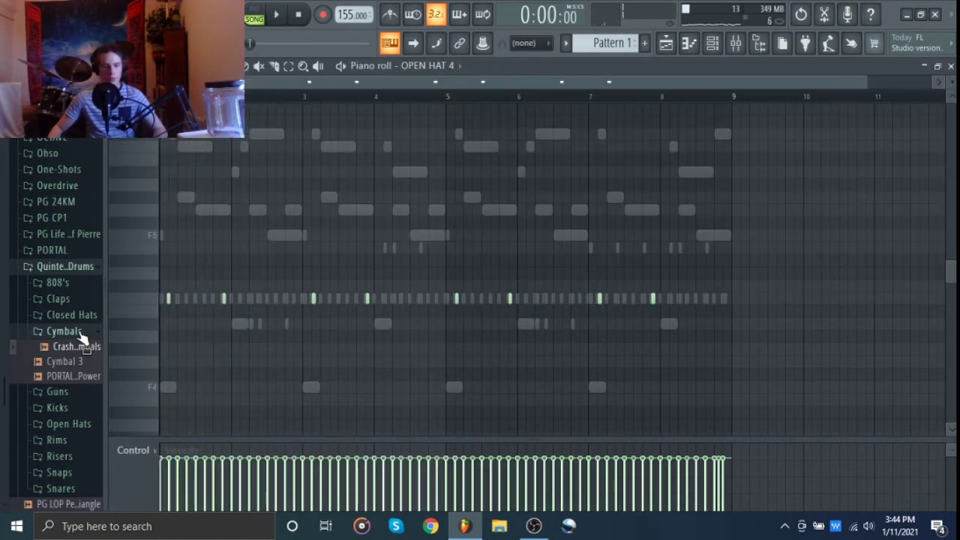
Step: Load the PG LOP Percussion - Nudy Triangle sample into a new channel and place a hit on step 21 during playback
{"action": "left_click", "coordinate": [80, 334]}
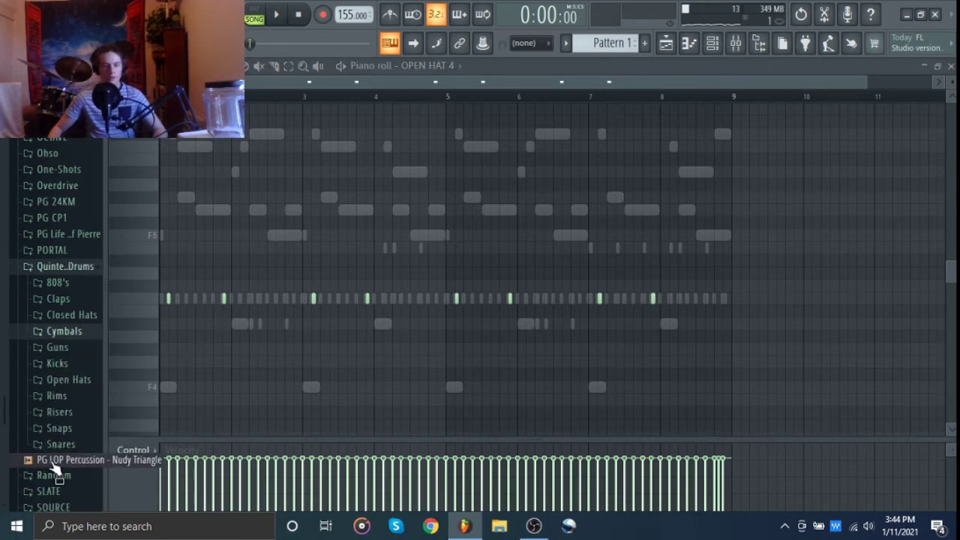
{"action": "left_click_drag", "start_coordinate": [186, 436], "coordinate": [189, 319]}
{"action": "key", "text": "space"}
{"action": "left_click", "coordinate": [466, 291]}
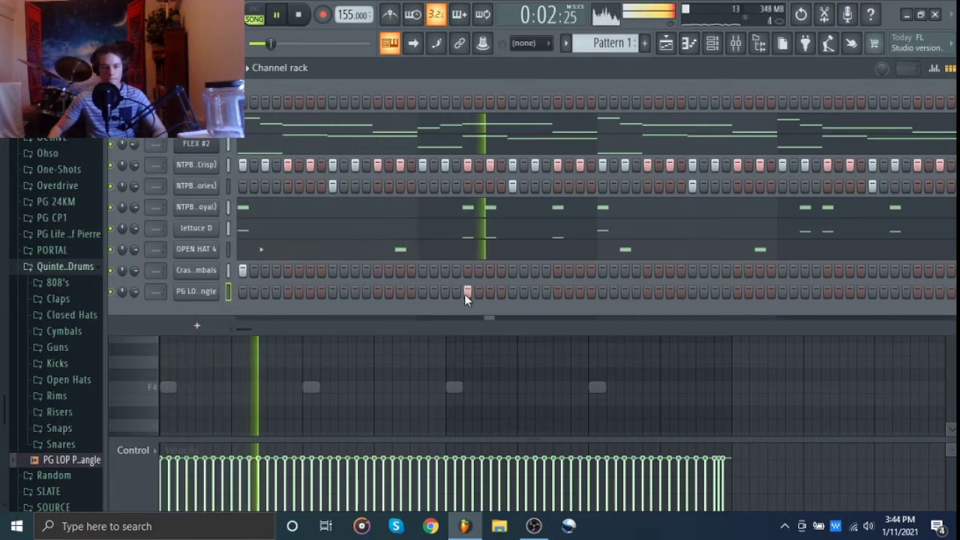
Step: In the Nudy Triangle piano roll, duplicate bars 1–4 into bars 5–8, stop playback and collapse the Quintessential Trap Drums folder
{"action": "right_click", "coordinate": [219, 297]}
{"action": "left_click", "coordinate": [247, 290]}
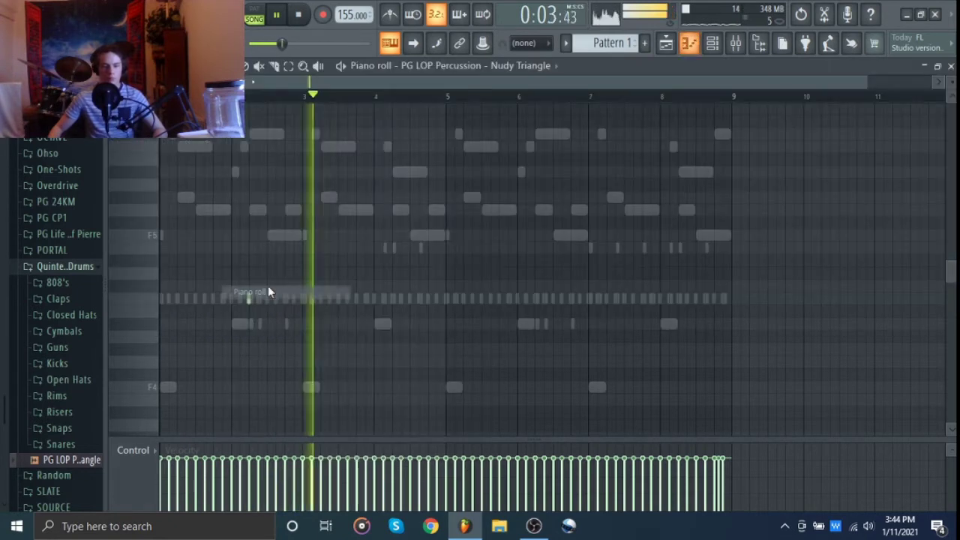
{"action": "left_click_drag", "start_coordinate": [447, 98], "coordinate": [162, 101]}
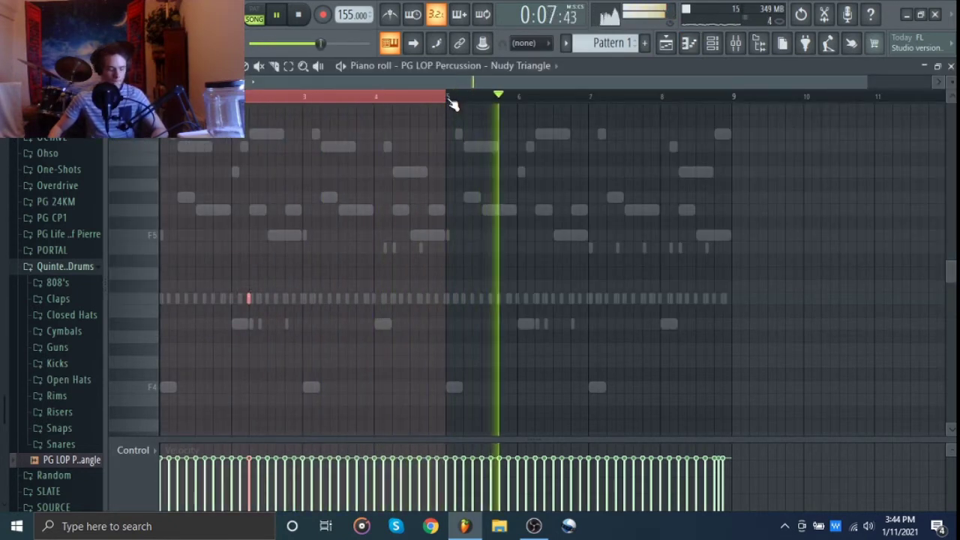
{"action": "key", "text": "ctrl+b"}
{"action": "key", "text": "ctrl+d"}
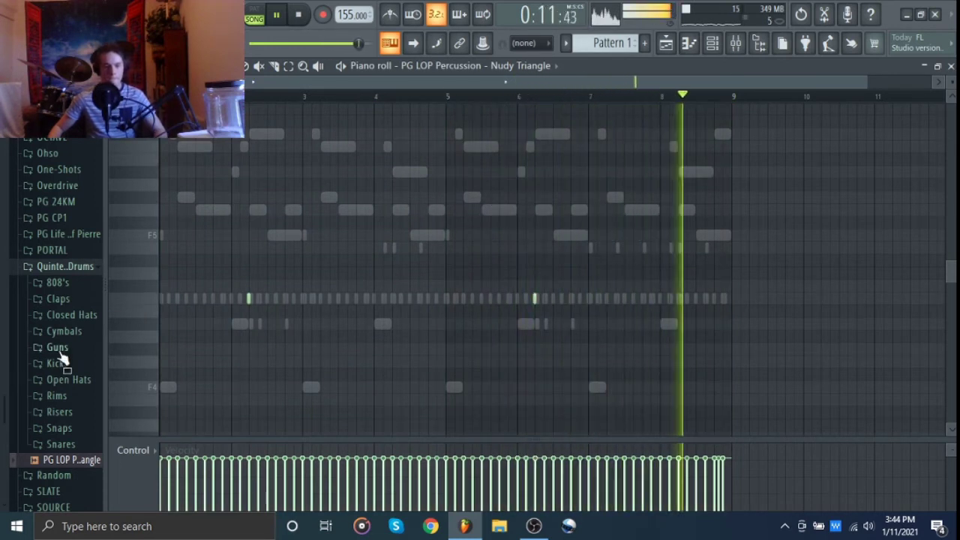
{"action": "key", "text": "space"}
{"action": "left_click", "coordinate": [73, 268]}
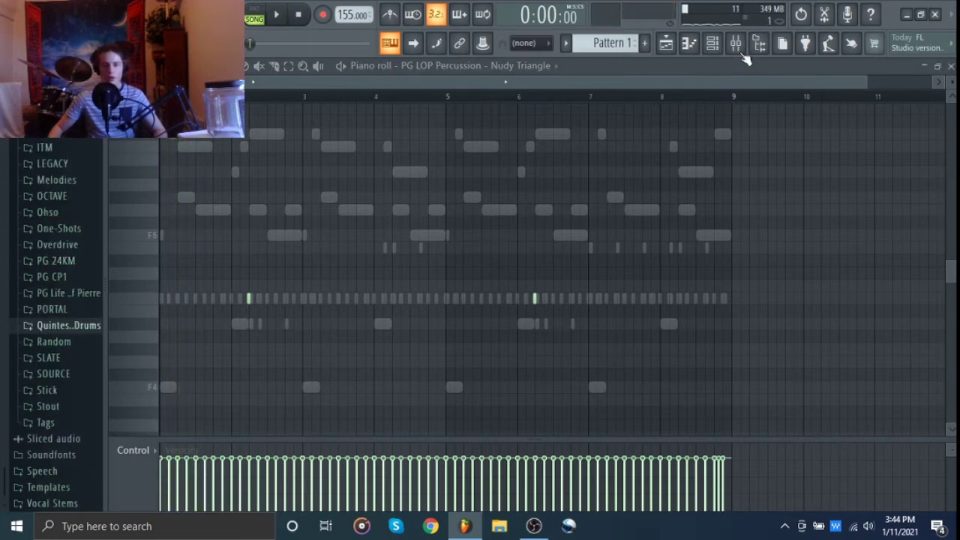
Step: Select all the channels and route them to their own mixer tracks, starting with FLEX on track 1
{"action": "left_click", "coordinate": [712, 43]}
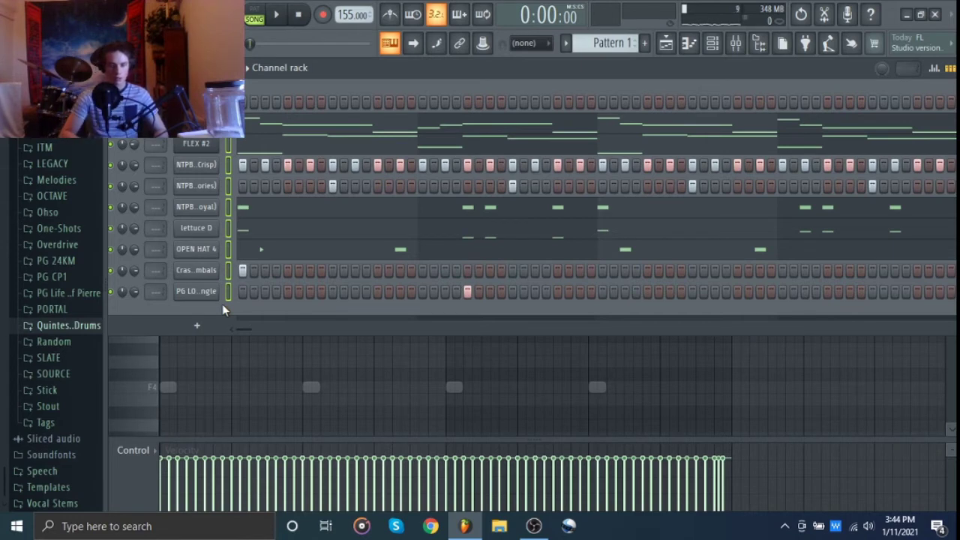
{"action": "key", "text": "F9"}
{"action": "left_click", "coordinate": [712, 43]}
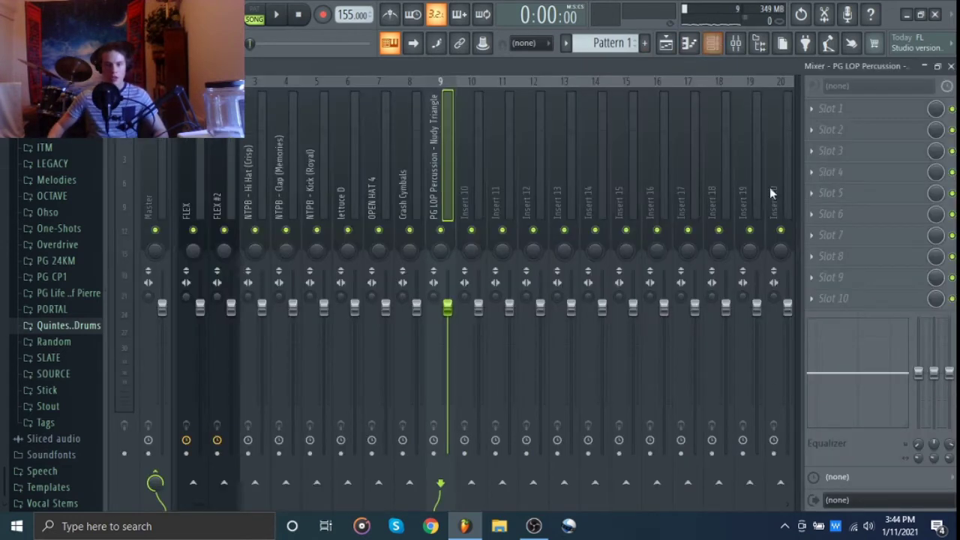
Step: Solo the FLEX mixer track and insert Fruity Reeverb 2 in its first effect slot during playback
{"action": "left_click", "coordinate": [198, 191]}
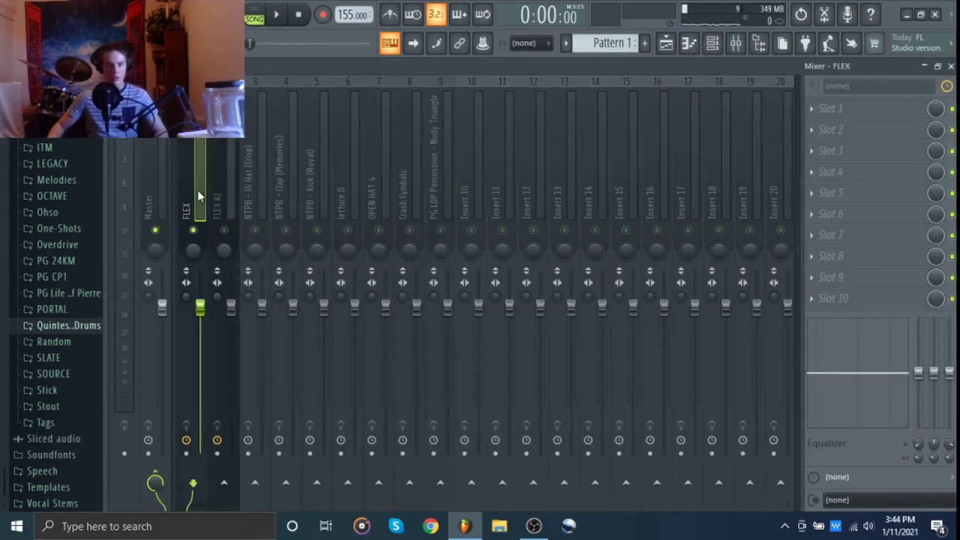
{"action": "key", "text": "space"}
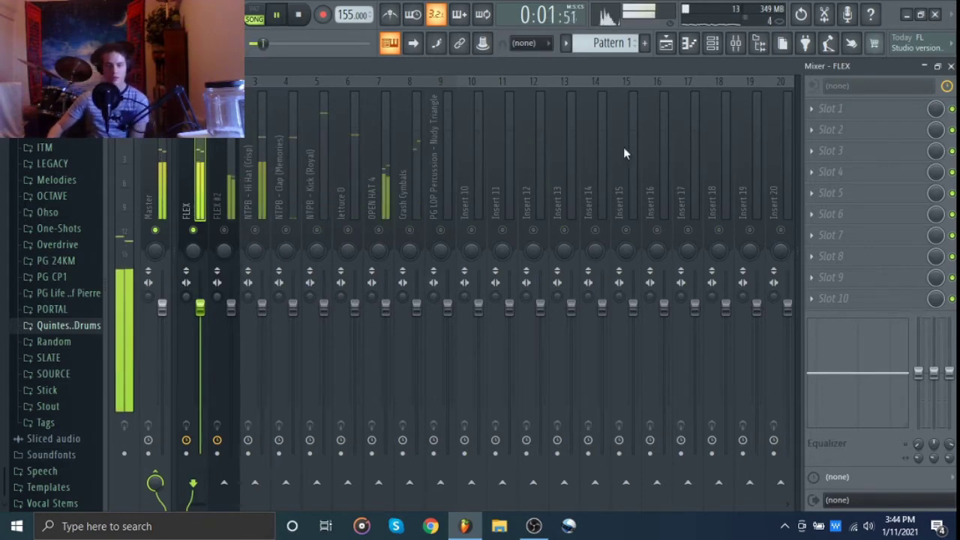
{"action": "left_click", "coordinate": [836, 109]}
{"action": "left_click", "coordinate": [517, 195]}
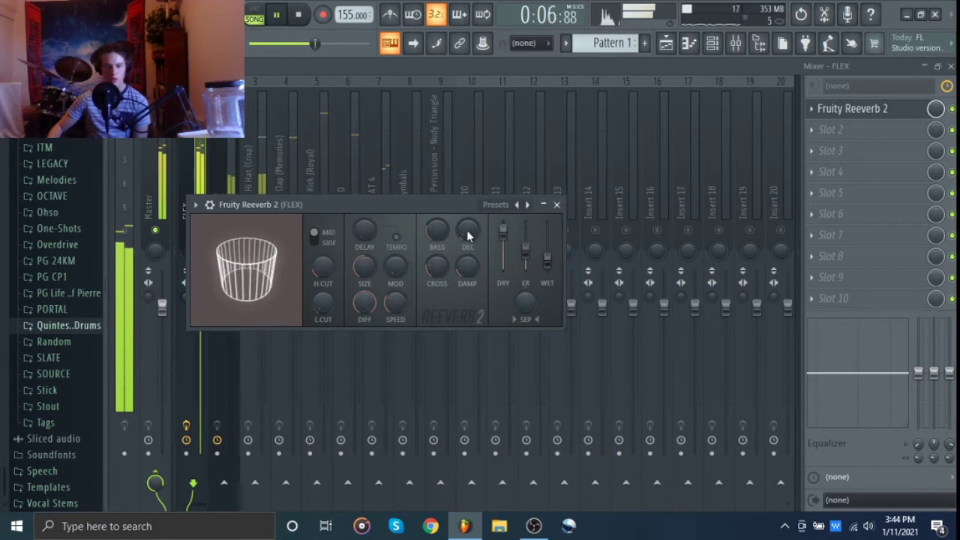
{"action": "left_click", "coordinate": [557, 204]}
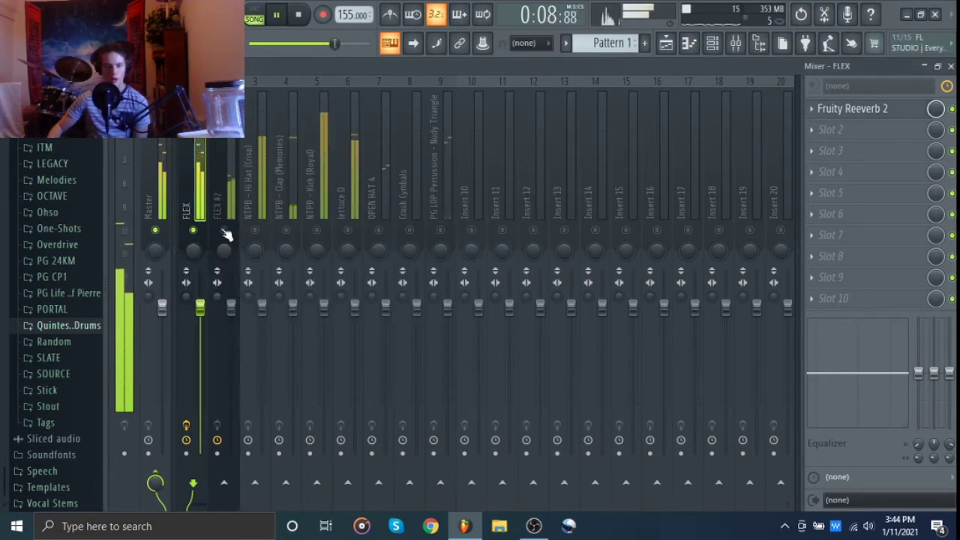
Step: Solo FLEX #2, add Fruity Parametric EQ 2, and roll off its highs with band 7 and its lows with band 1
{"action": "left_click", "coordinate": [227, 201]}
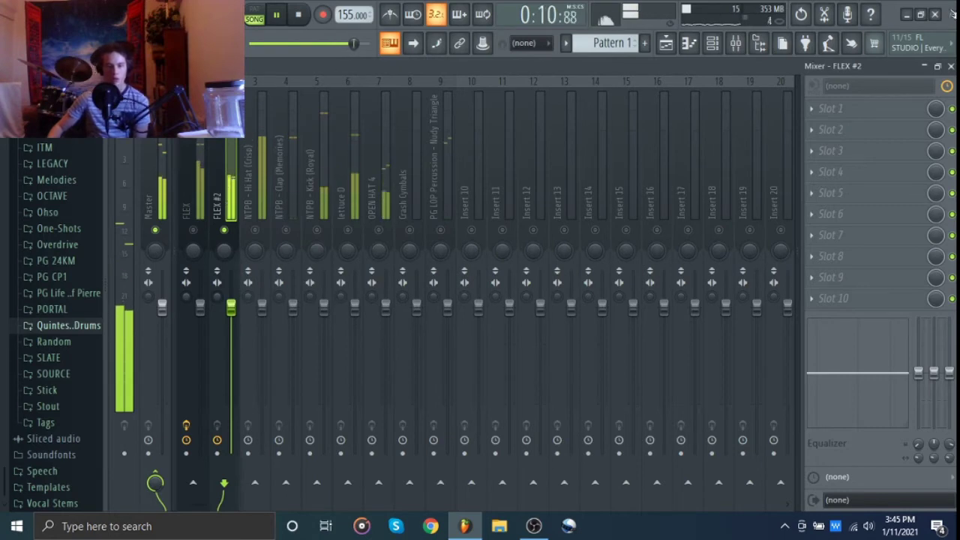
{"action": "left_click", "coordinate": [841, 110]}
{"action": "left_click", "coordinate": [626, 61]}
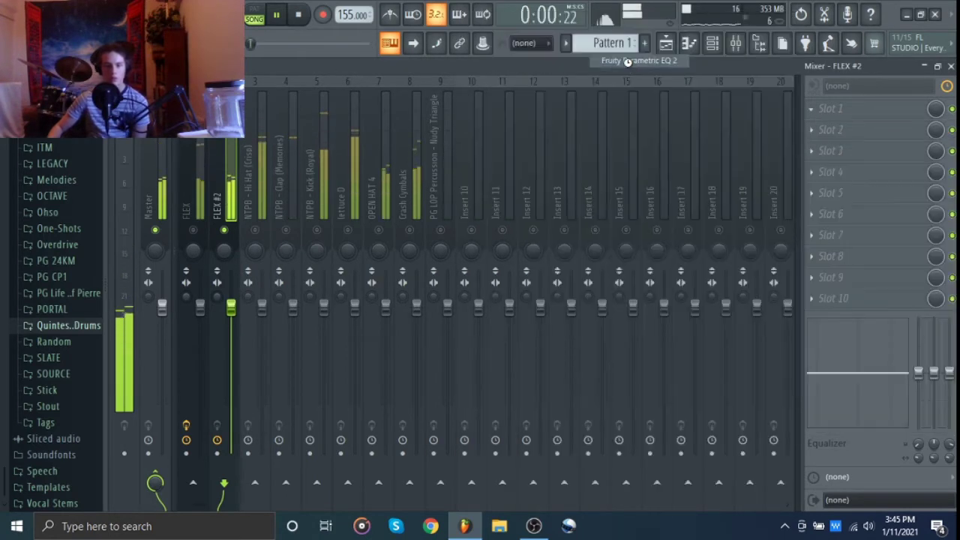
{"action": "left_click_drag", "start_coordinate": [493, 357], "coordinate": [513, 385]}
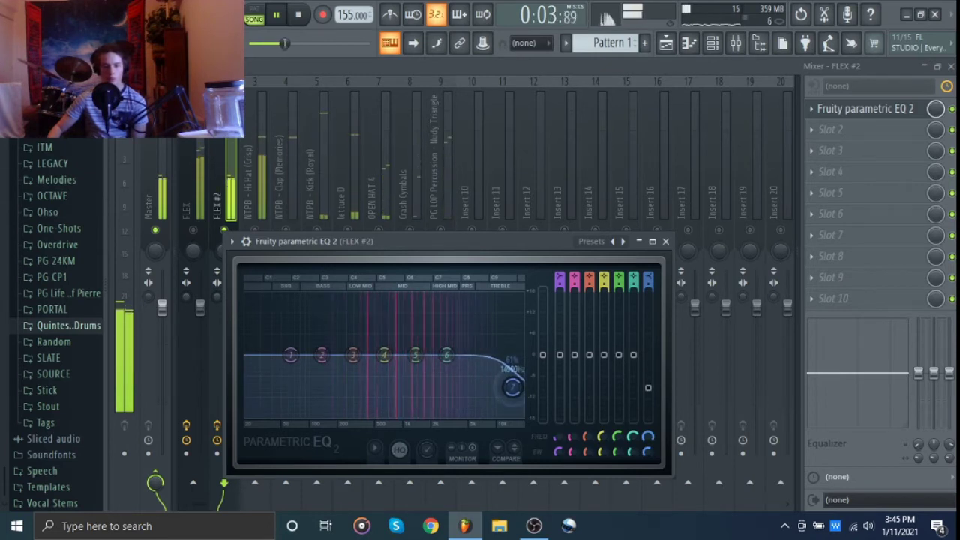
{"action": "left_click_drag", "start_coordinate": [291, 355], "coordinate": [346, 396]}
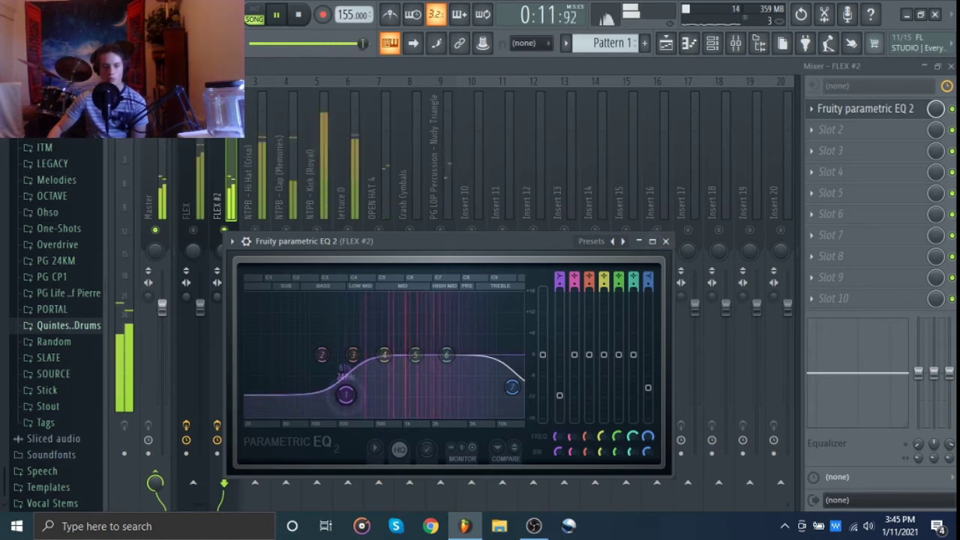
{"action": "left_click", "coordinate": [665, 240]}
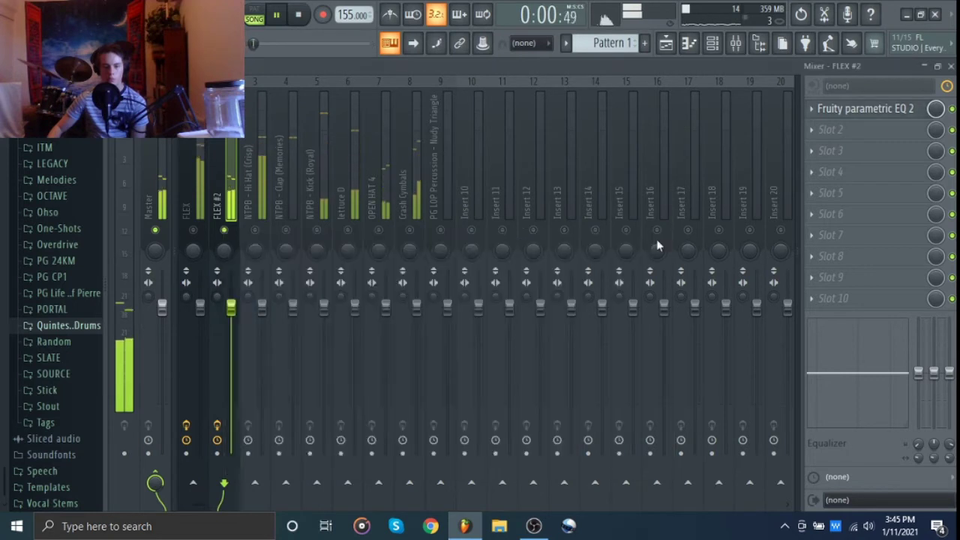
Step: Audition the Hi Hat (Crisp) track on its own, solo Clap (Memories), and restart playback from the mixer
{"action": "left_click", "coordinate": [259, 230]}
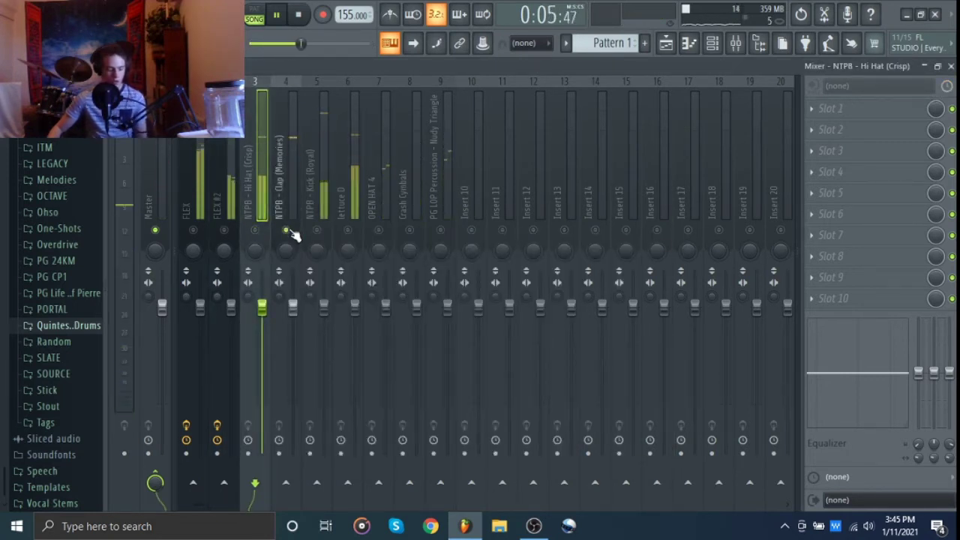
{"action": "key", "text": "space"}
{"action": "key", "text": "F7"}
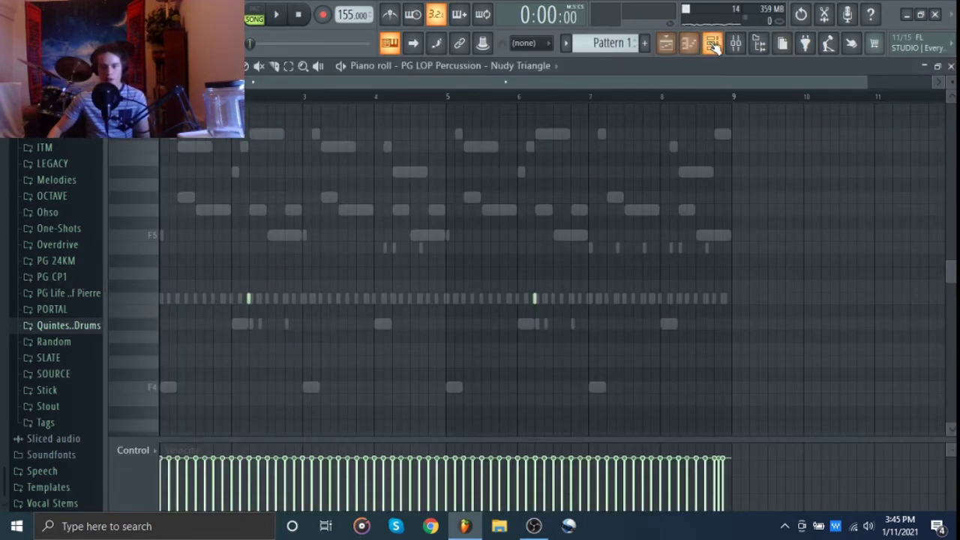
{"action": "left_click", "coordinate": [712, 45]}
{"action": "left_click", "coordinate": [738, 41]}
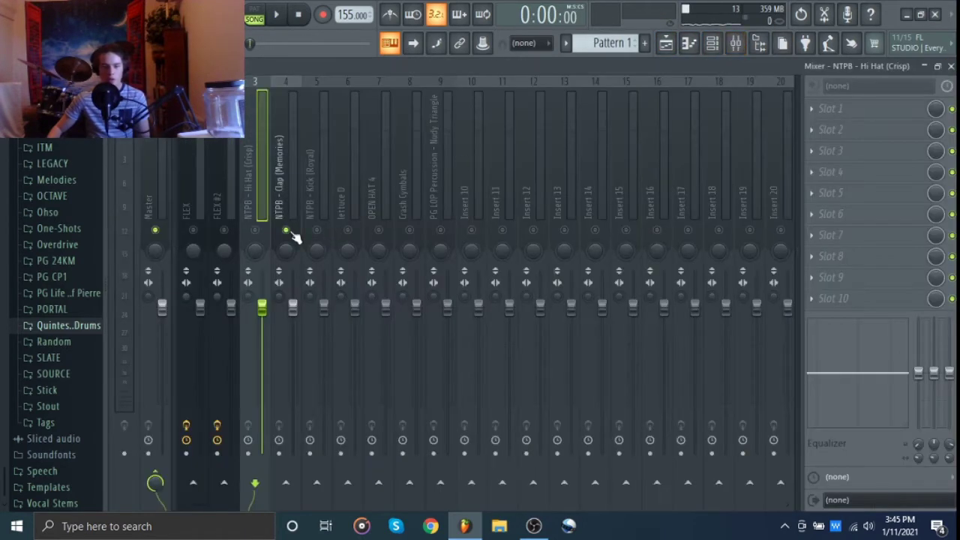
{"action": "key", "text": "space"}
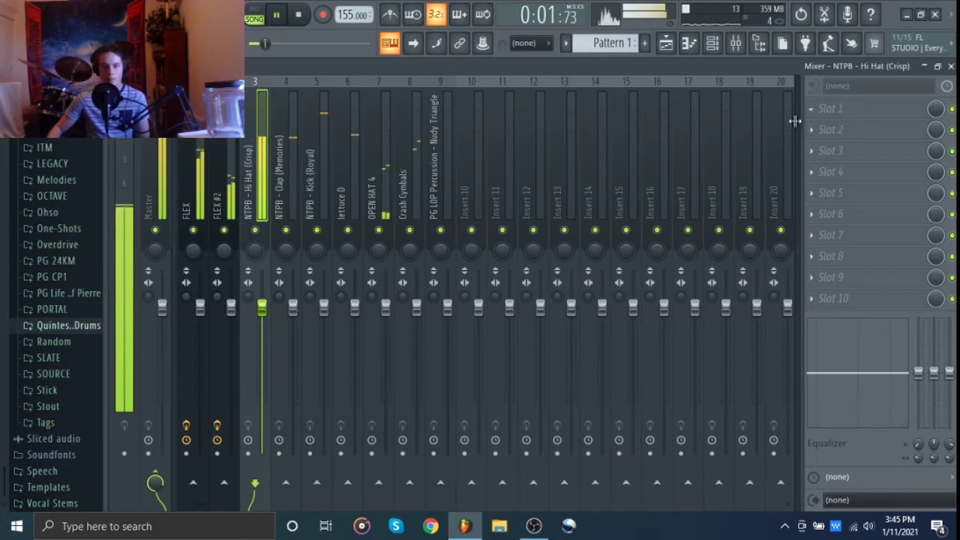
Step: Open the Clap (Memories) channel's sample settings and fine-tune its time-stretching pitch slightly downward while listening
{"action": "left_click", "coordinate": [711, 45]}
{"action": "key", "text": "space"}
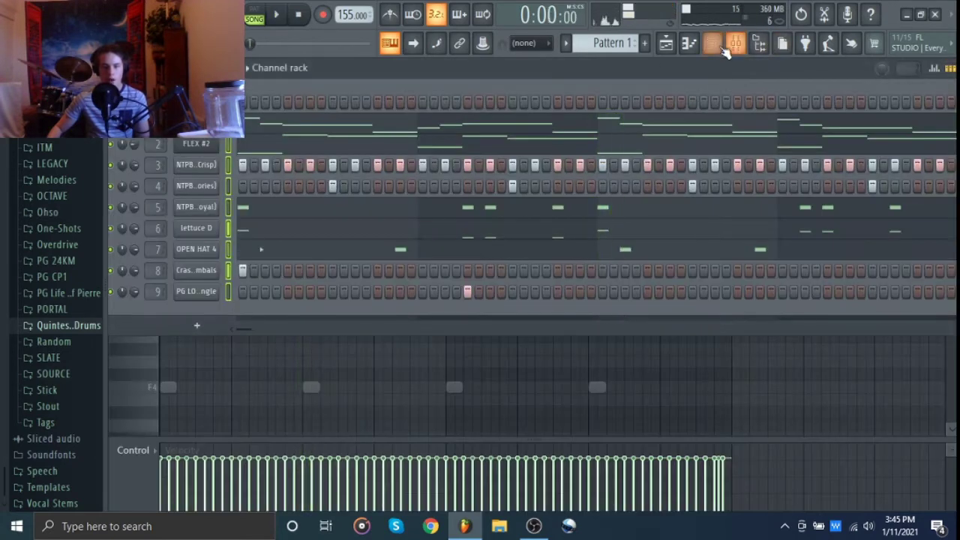
{"action": "left_click", "coordinate": [213, 189]}
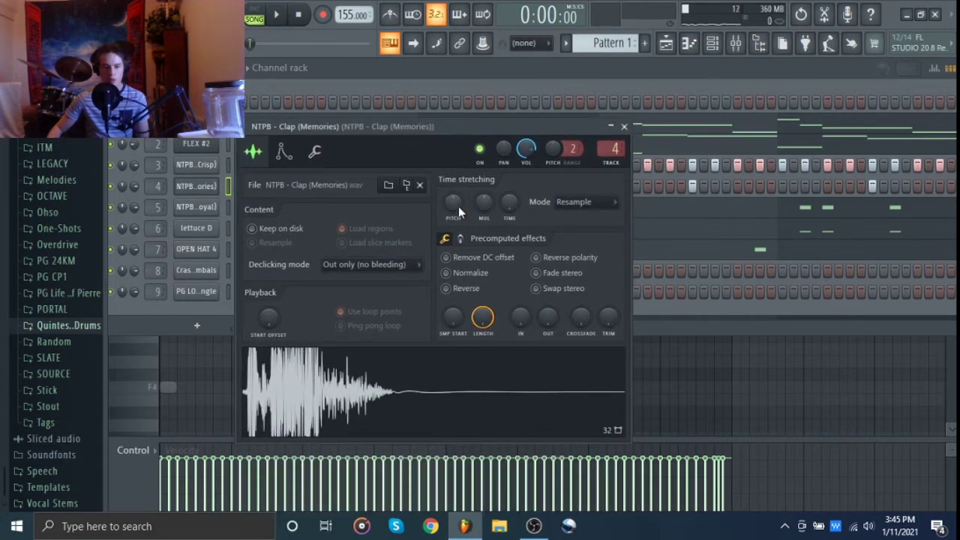
{"action": "scroll", "coordinate": [458, 206], "scroll_direction": "down", "scroll_amount": 1}
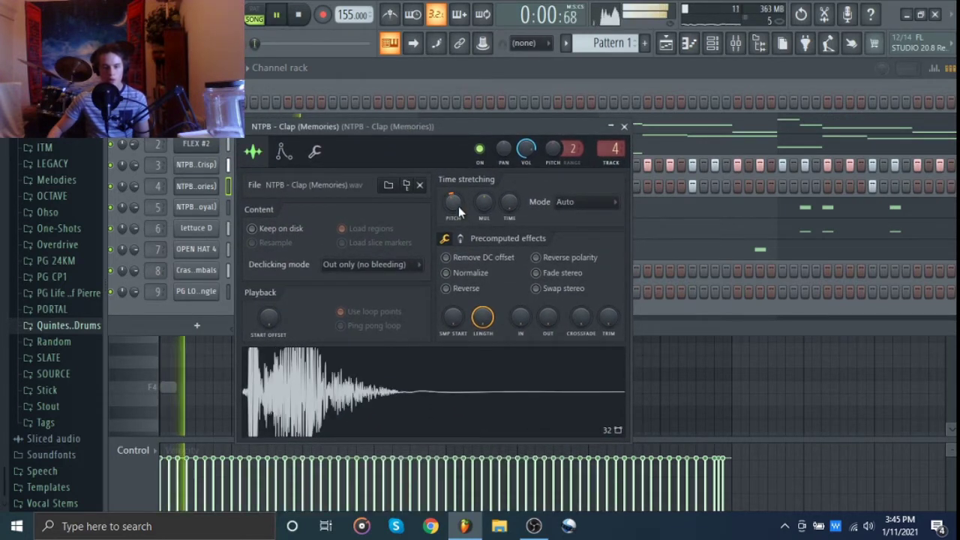
{"action": "left_click", "coordinate": [624, 126]}
{"action": "left_click", "coordinate": [194, 186]}
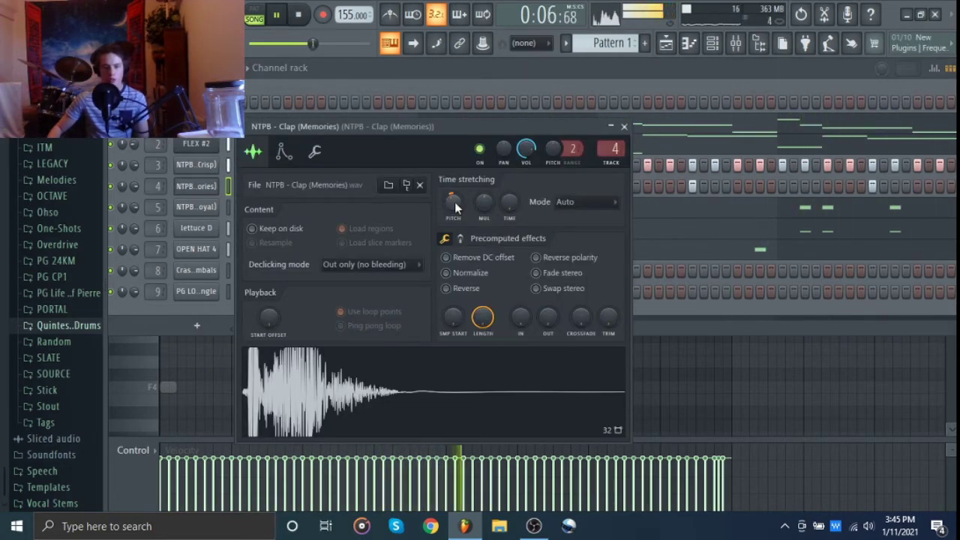
{"action": "scroll", "coordinate": [454, 202], "scroll_direction": "up", "scroll_amount": 2}
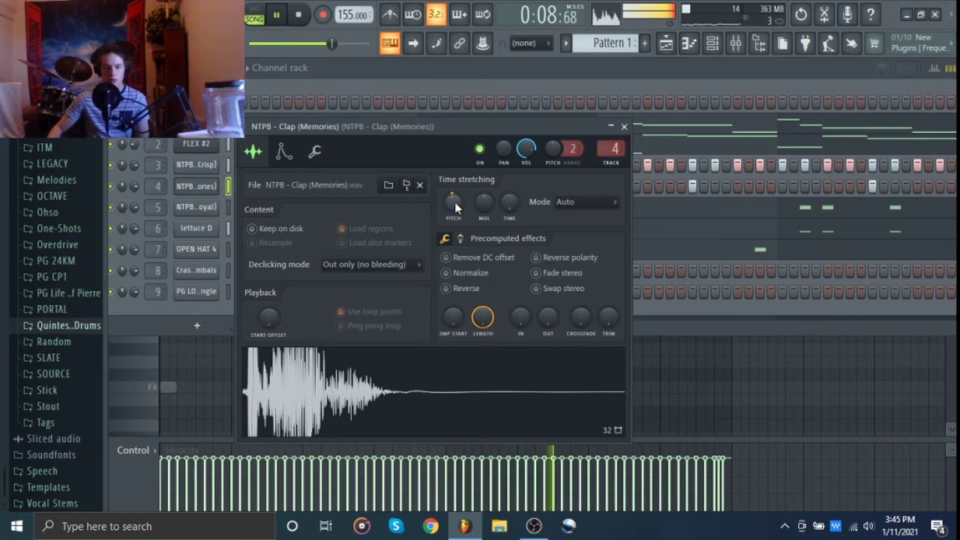
{"action": "left_click", "coordinate": [624, 125]}
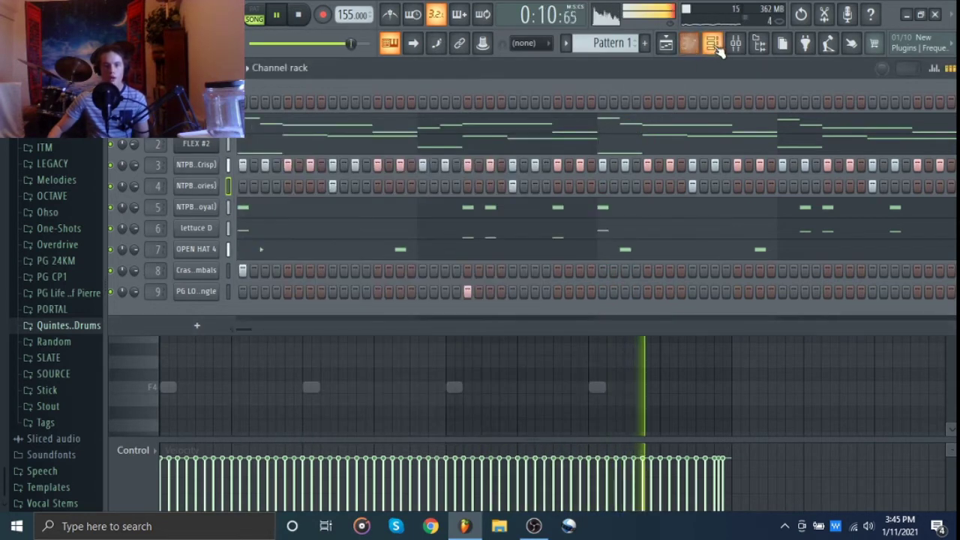
Step: Return to the mixer, audition the clap, kick and lettuce D tracks, and check the effect choices for lettuce D
{"action": "left_click", "coordinate": [715, 45]}
{"action": "left_click", "coordinate": [737, 45]}
{"action": "key", "text": "space"}
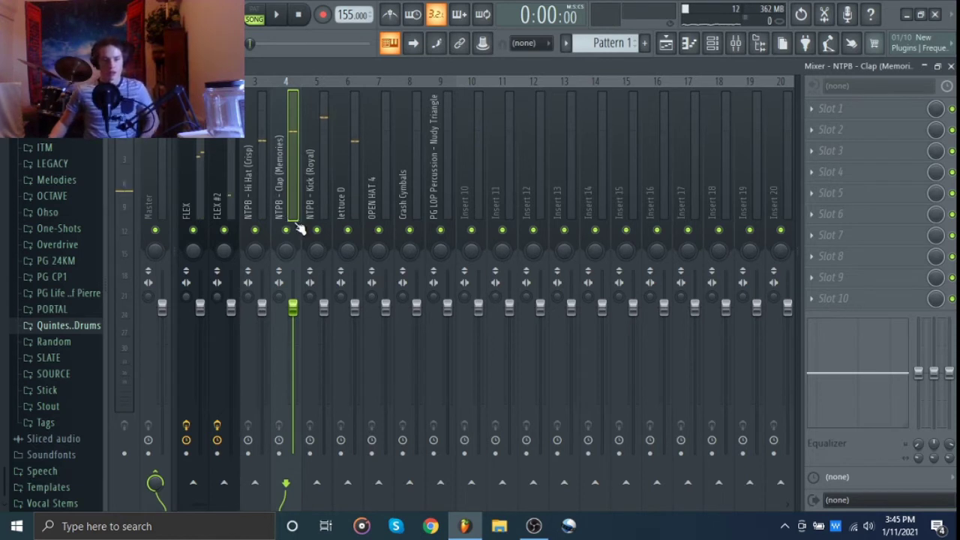
{"action": "key", "text": "space"}
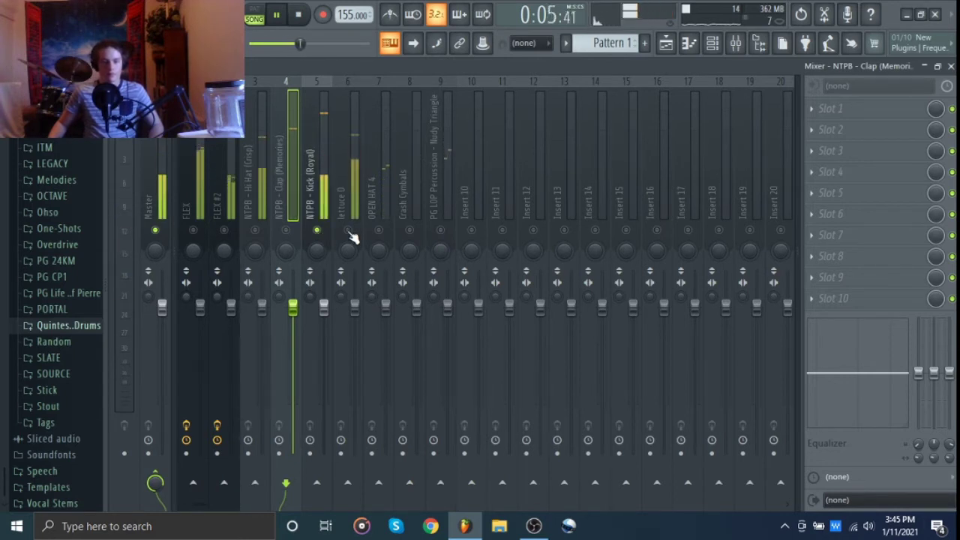
{"action": "left_click", "coordinate": [351, 212]}
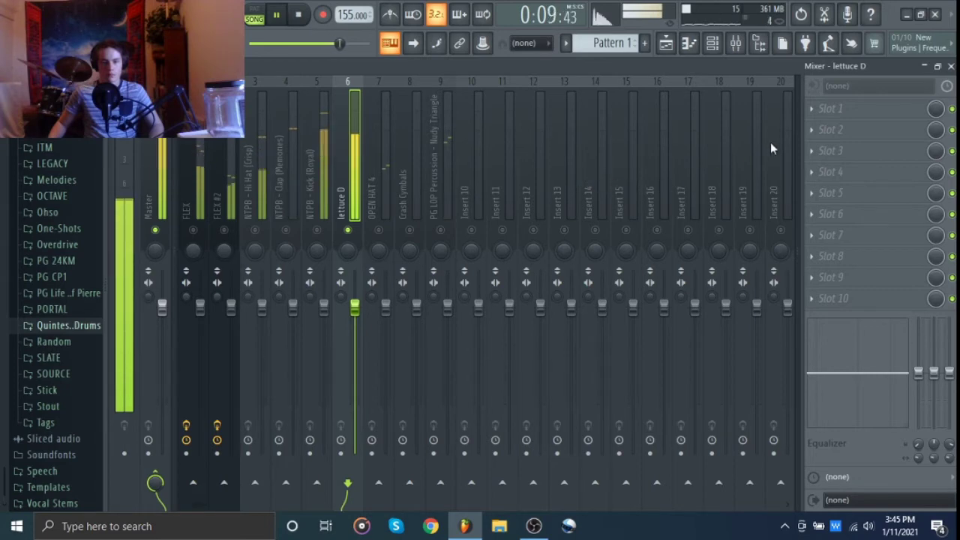
{"action": "left_click", "coordinate": [816, 111]}
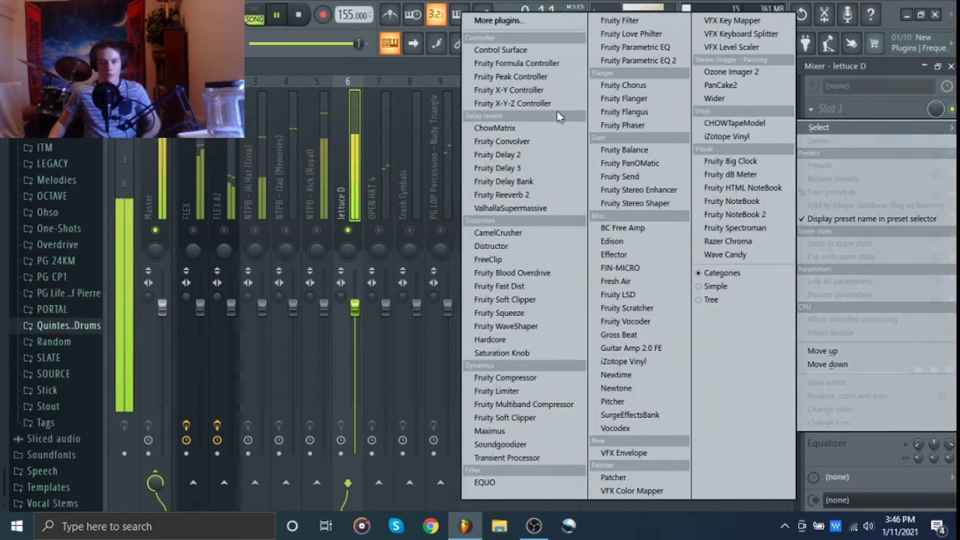
{"action": "left_click", "coordinate": [882, 111]}
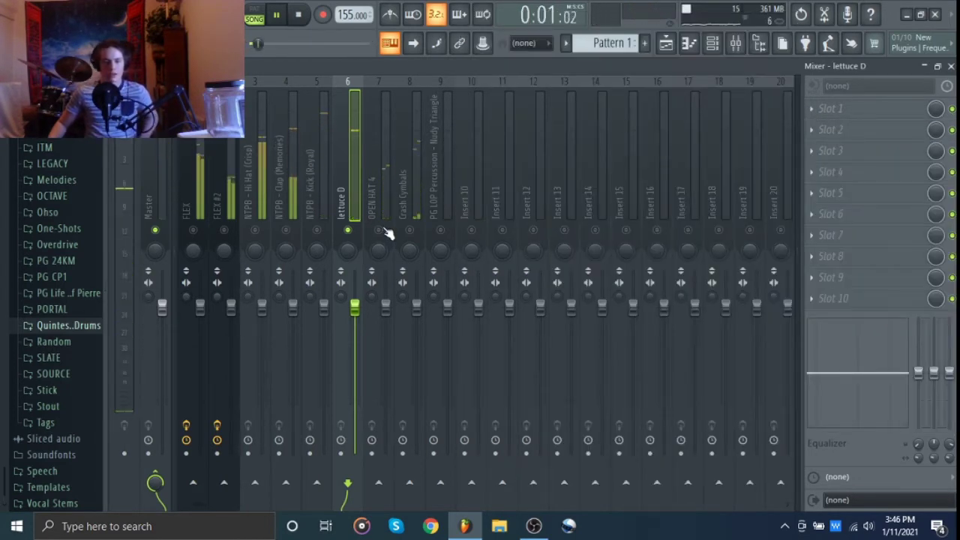
Step: Solo OPEN HAT 4, insert Fruity Reeverb 2 in its first effect slot, and lower the reverb's wet level and decay
{"action": "left_click", "coordinate": [384, 196]}
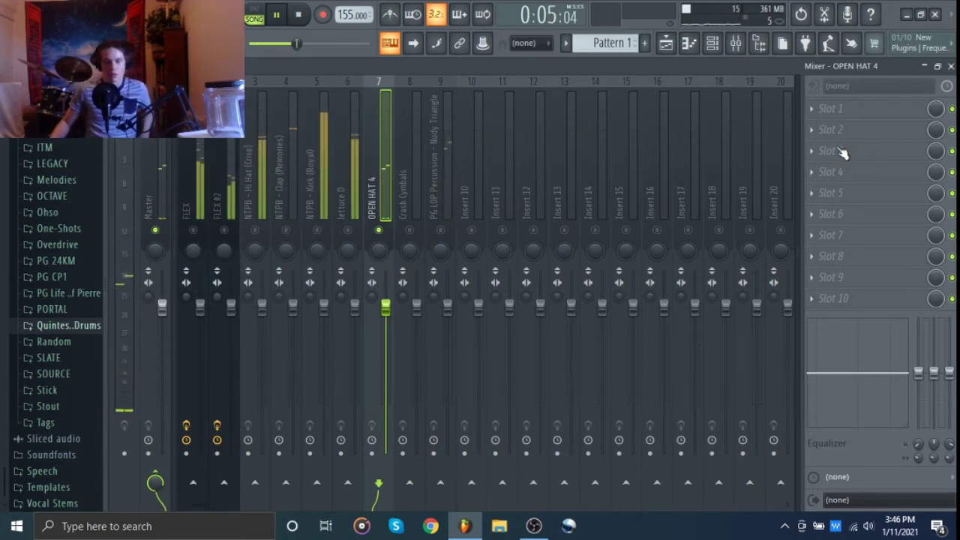
{"action": "left_click", "coordinate": [840, 119]}
{"action": "left_click", "coordinate": [546, 194]}
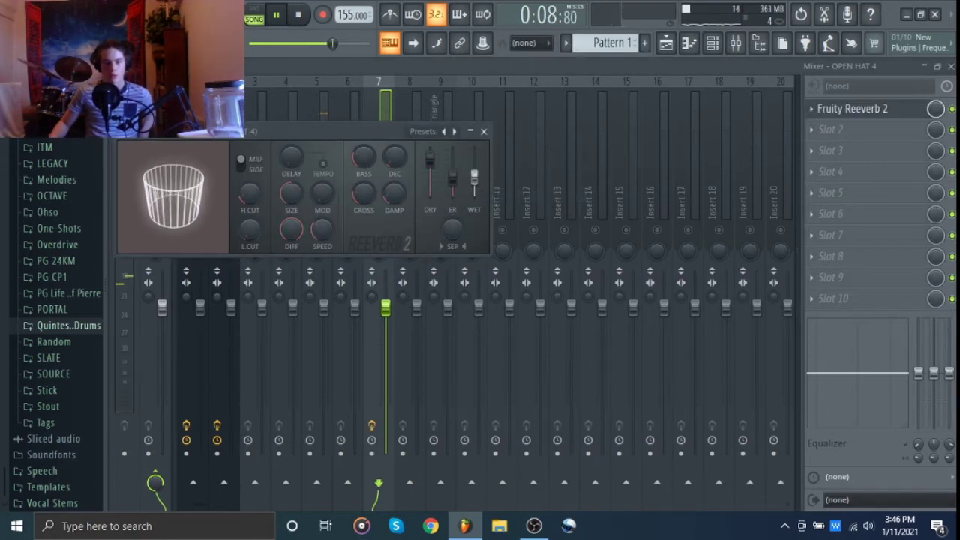
{"action": "left_click_drag", "start_coordinate": [474, 182], "coordinate": [474, 188]}
{"action": "left_click_drag", "start_coordinate": [395, 158], "coordinate": [395, 171]}
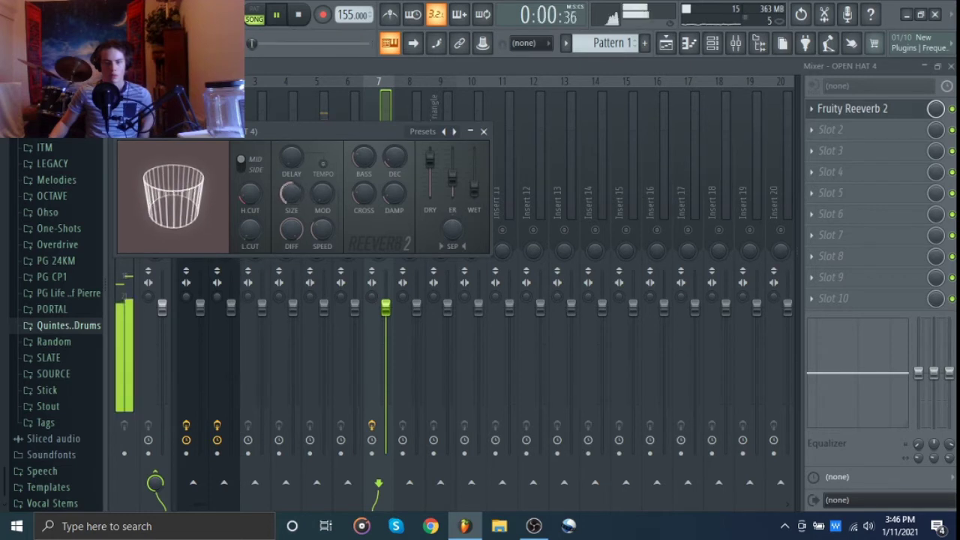
{"action": "left_click", "coordinate": [483, 131]}
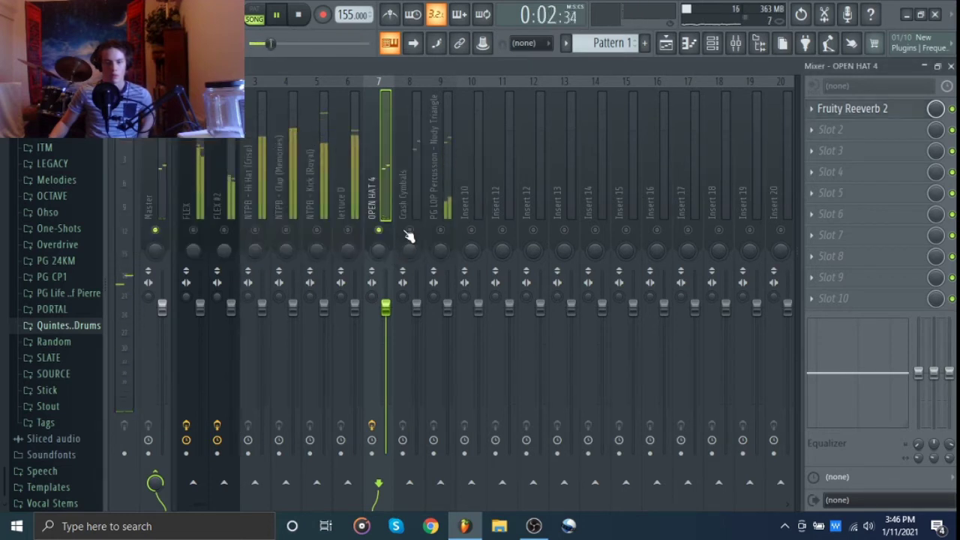
Step: Audition the Crash Cymbals and Nudy Triangle mixer tracks in solo and stop playback
{"action": "left_click", "coordinate": [409, 219]}
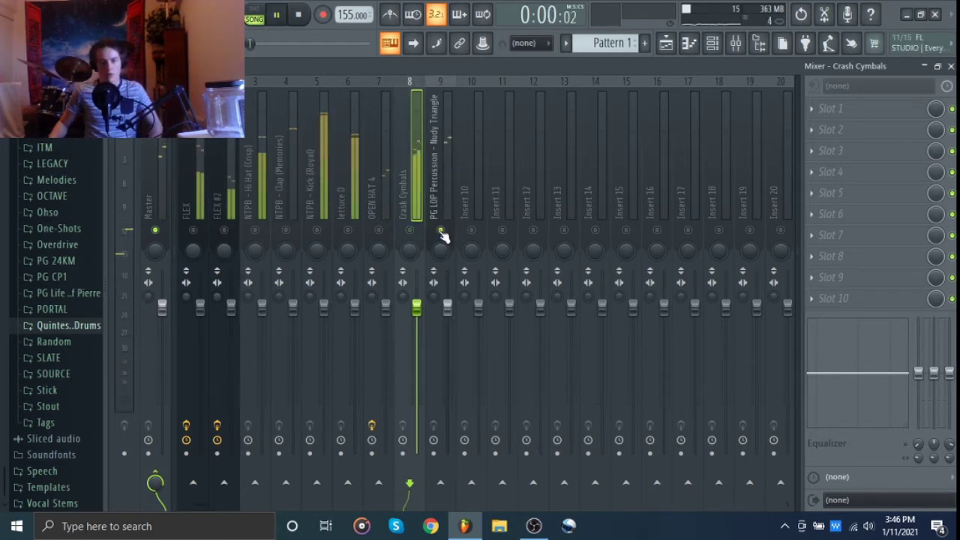
{"action": "left_click", "coordinate": [449, 197]}
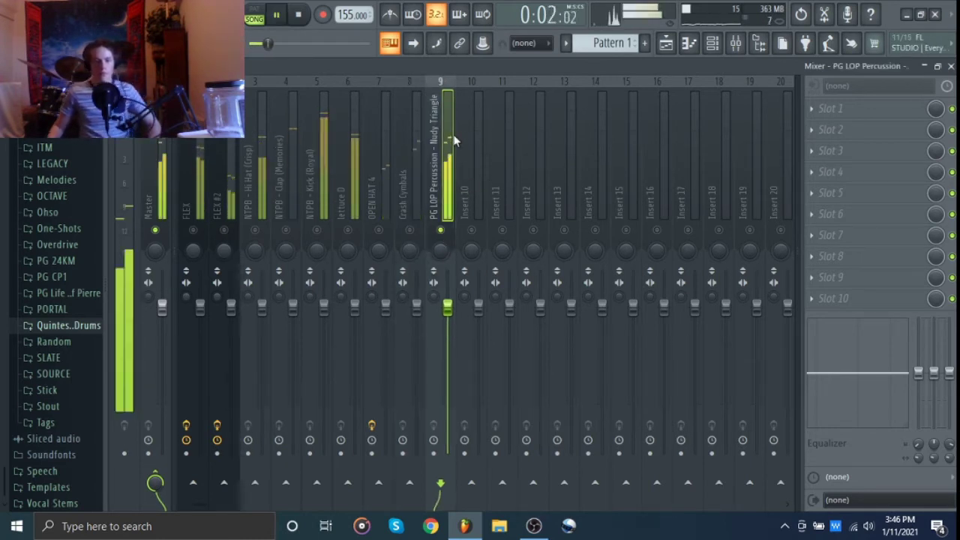
{"action": "key", "text": "space"}
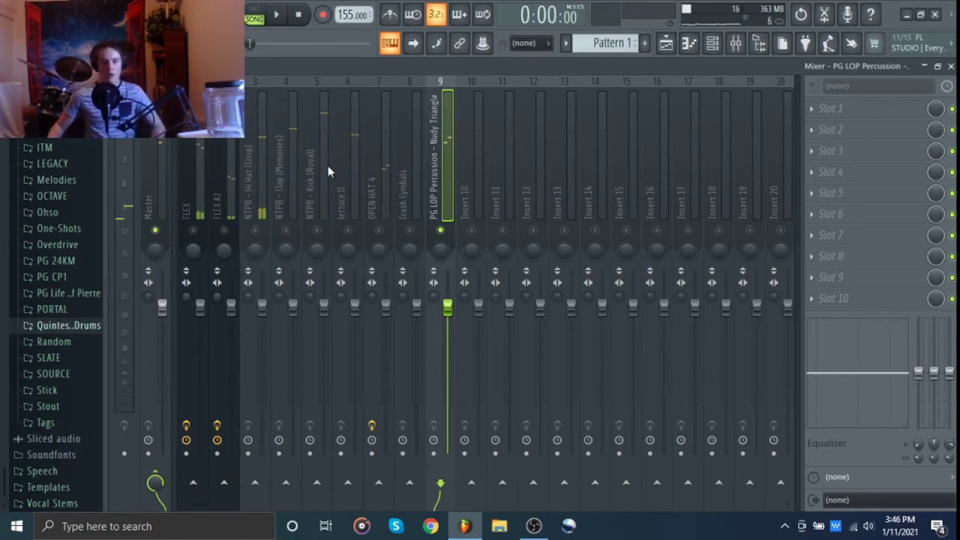
Step: Solo the FLEX track and adjust the Master track's stereo separation
{"action": "left_click", "coordinate": [199, 202]}
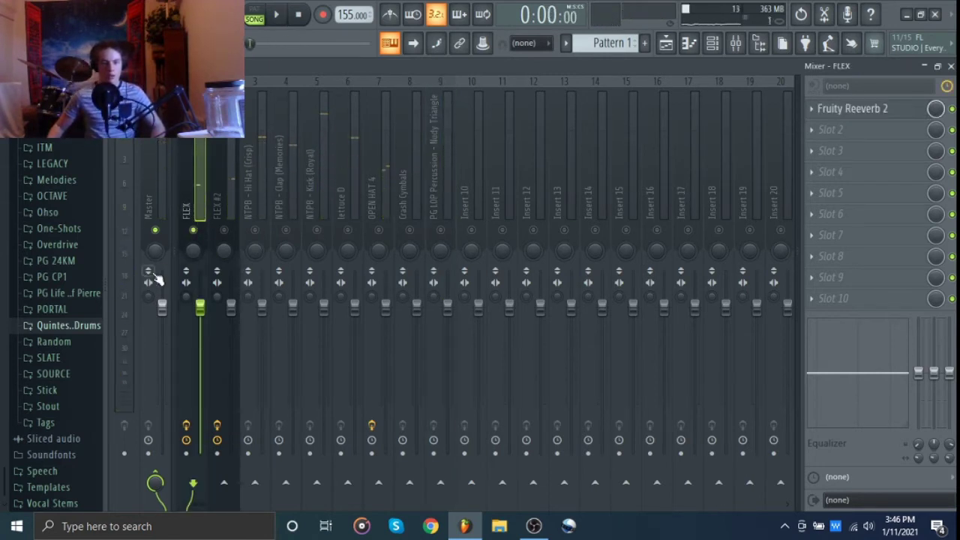
{"action": "left_click", "coordinate": [150, 298]}
{"action": "left_click", "coordinate": [199, 174]}
Step: Lower the FLEX #2 mixer level, then enable the Hi Hat (Crisp) track and bring its level down slightly
{"action": "left_click_drag", "start_coordinate": [235, 321], "coordinate": [232, 367]}
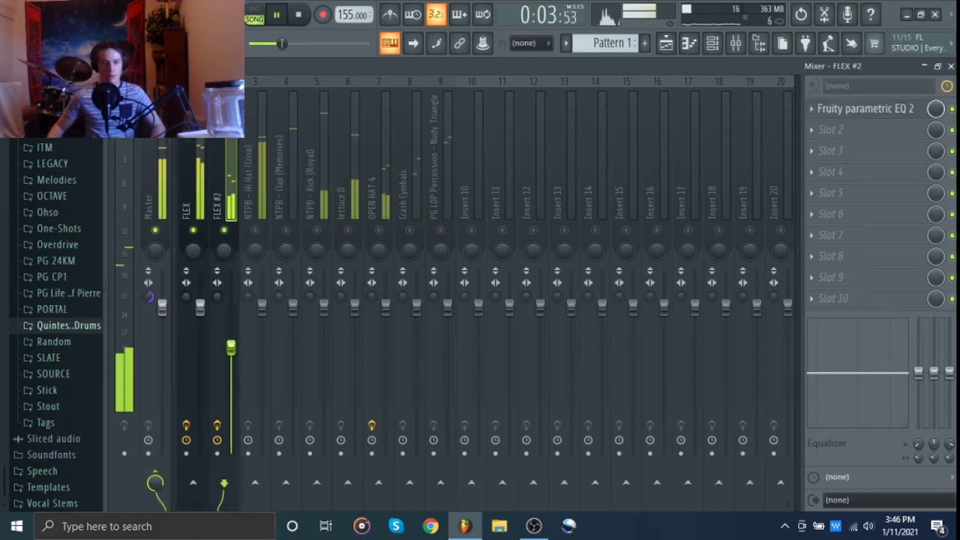
{"action": "left_click", "coordinate": [255, 231]}
{"action": "left_click_drag", "start_coordinate": [262, 307], "coordinate": [261, 328]}
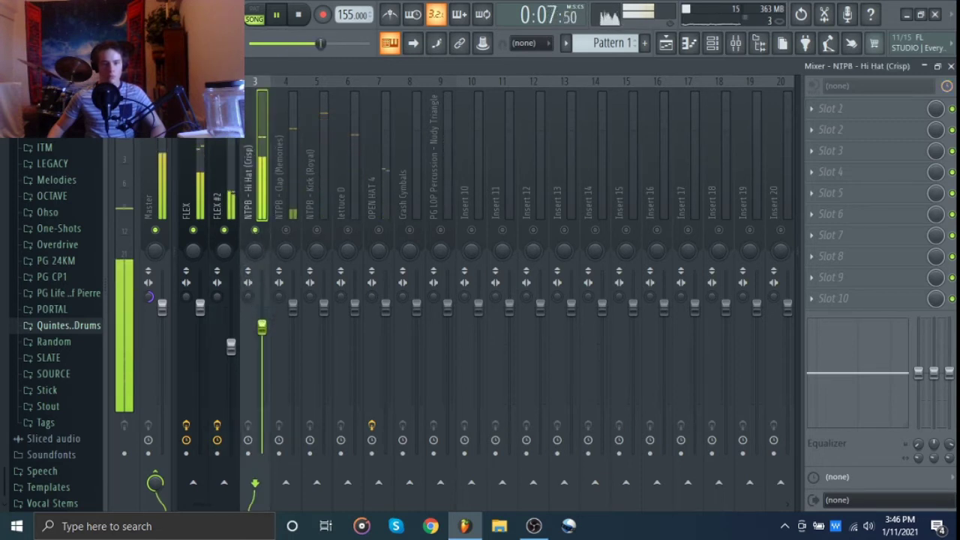
Step: Enable the Clap (Memories) track, cut its high EQ band at 16.0k to -18.0, and lower its level
{"action": "left_click", "coordinate": [286, 230]}
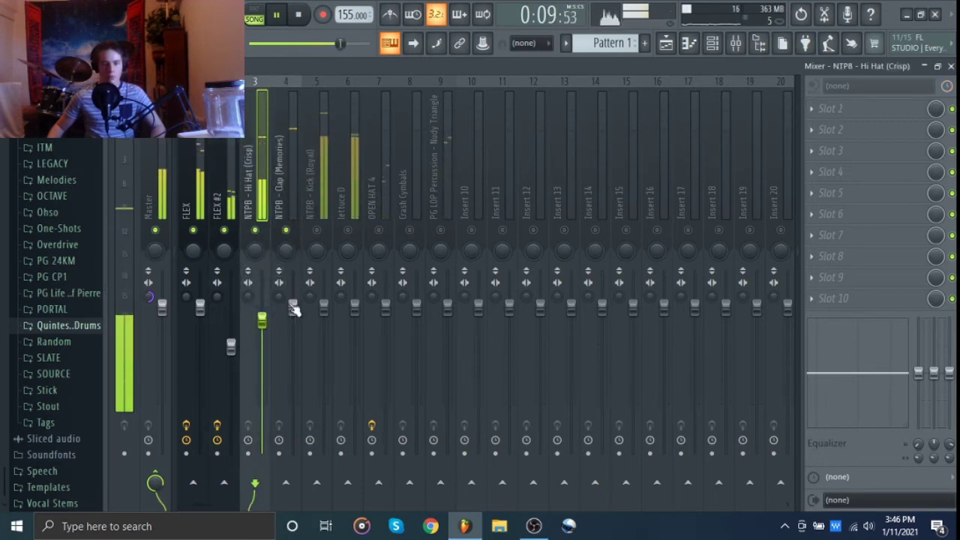
{"action": "left_click_drag", "start_coordinate": [293, 308], "coordinate": [293, 294]}
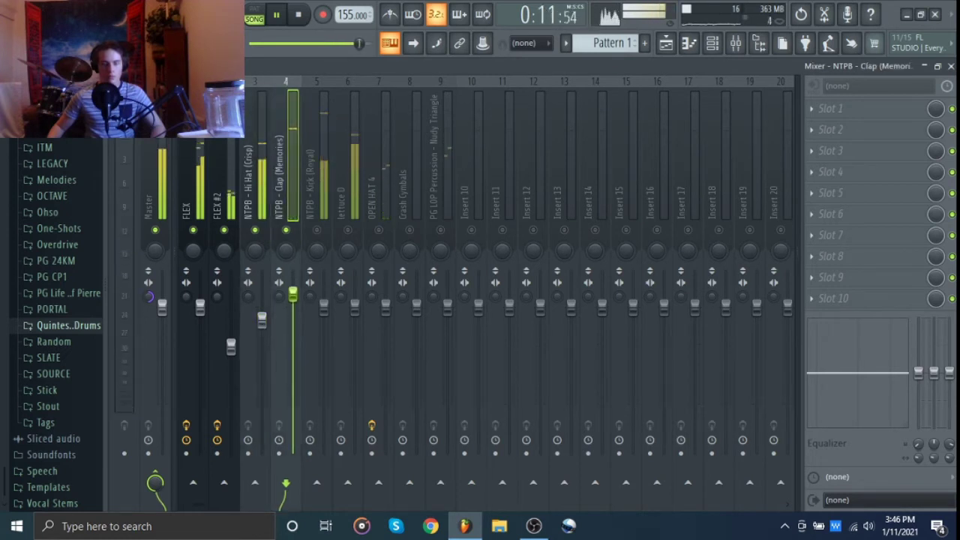
{"action": "left_click_drag", "start_coordinate": [949, 421], "coordinate": [950, 426]}
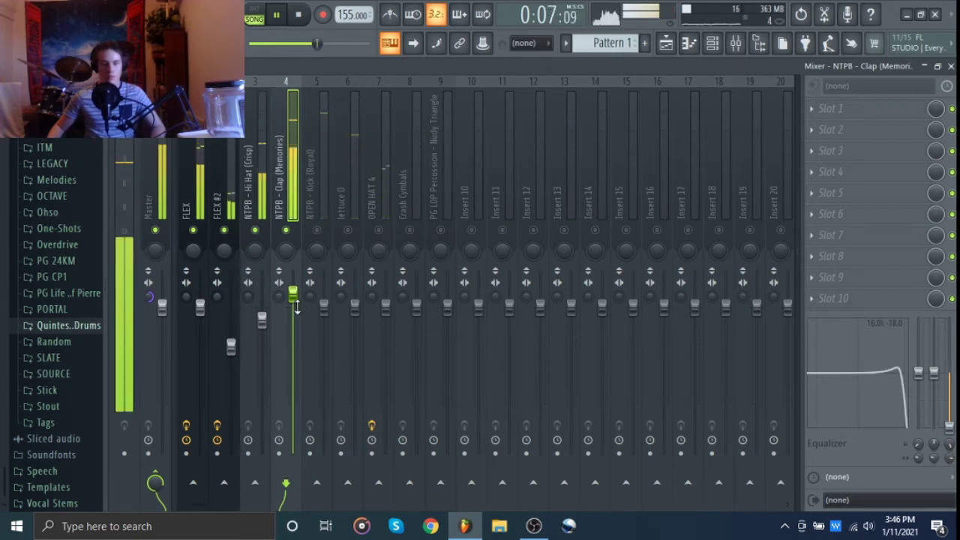
{"action": "left_click_drag", "start_coordinate": [292, 294], "coordinate": [293, 328]}
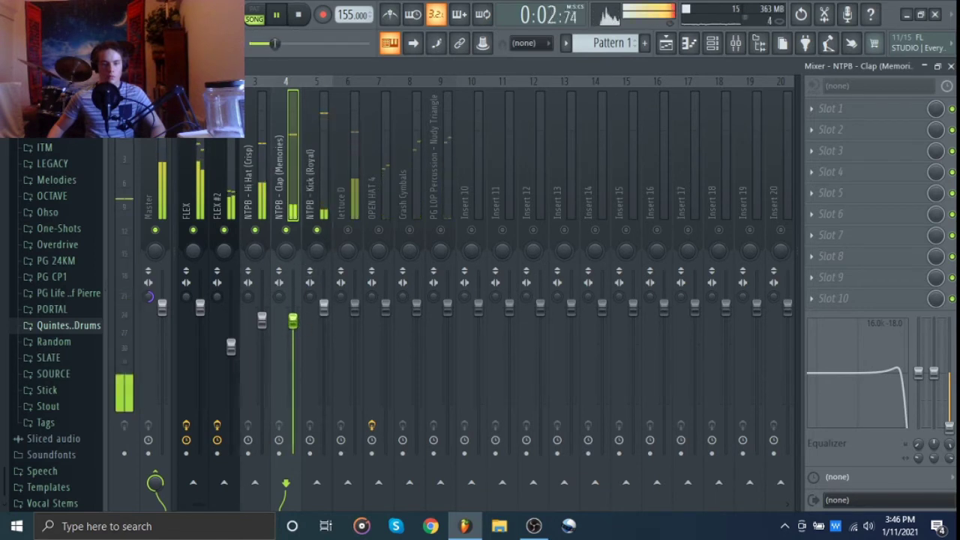
Step: Lower the Kick (Royal) level, raise the lettuce D level above it, and stop playback
{"action": "left_click", "coordinate": [328, 319]}
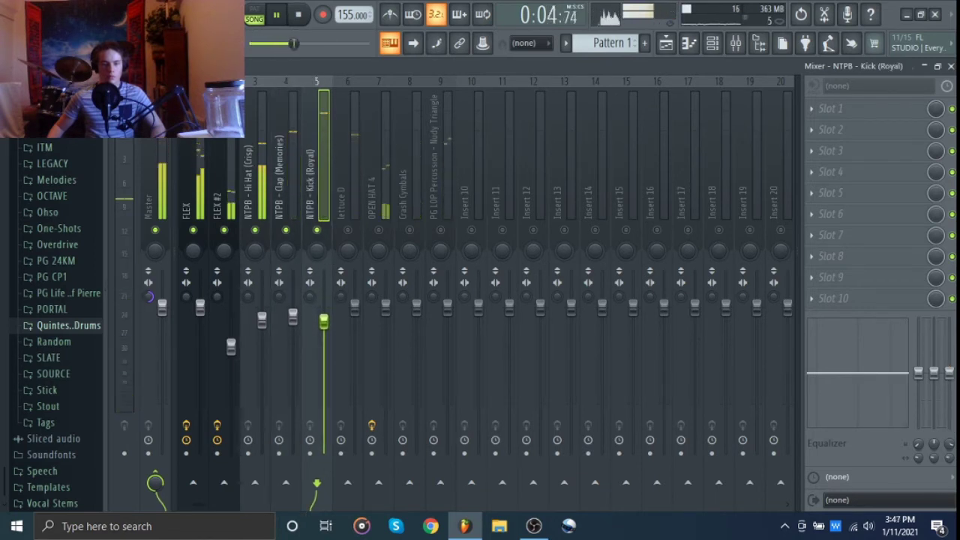
{"action": "left_click_drag", "start_coordinate": [324, 321], "coordinate": [324, 328]}
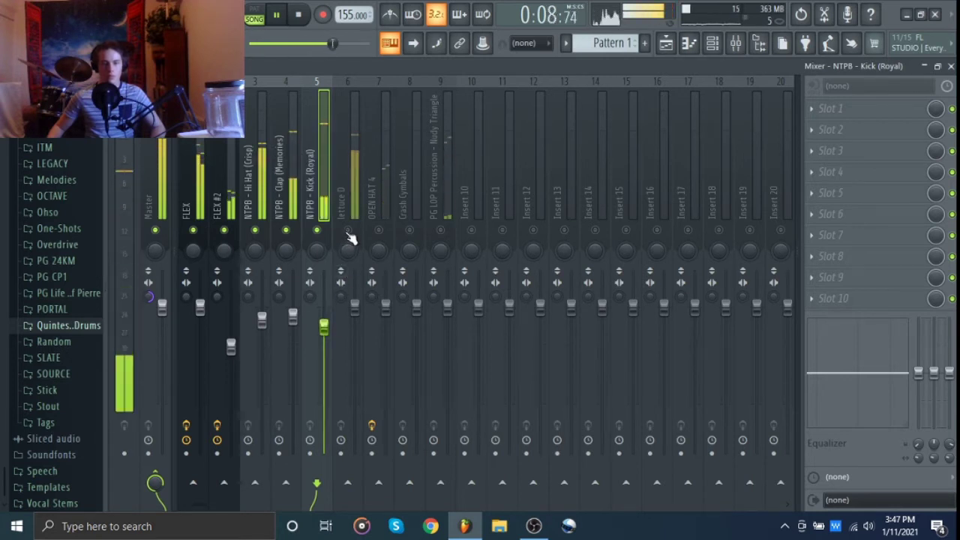
{"action": "left_click_drag", "start_coordinate": [354, 306], "coordinate": [354, 289]}
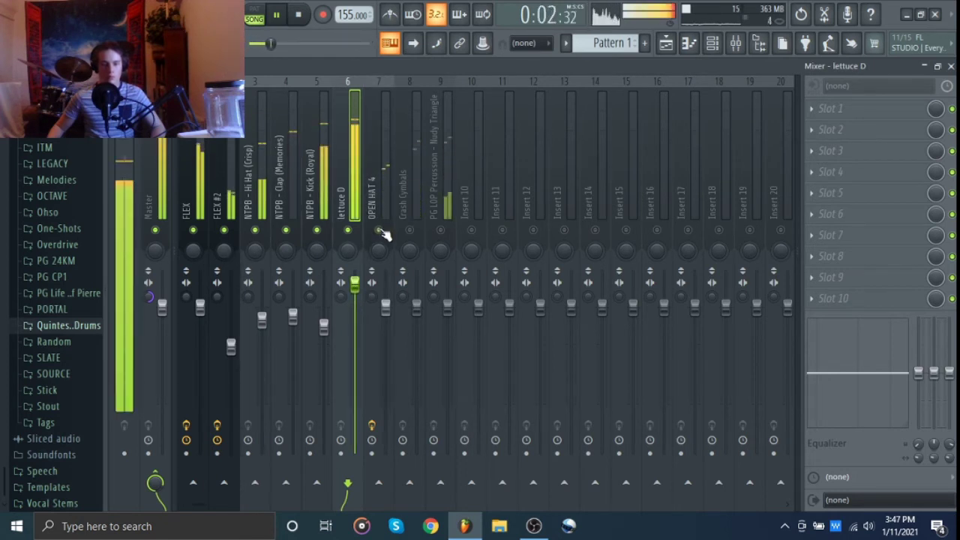
{"action": "key", "text": "space"}
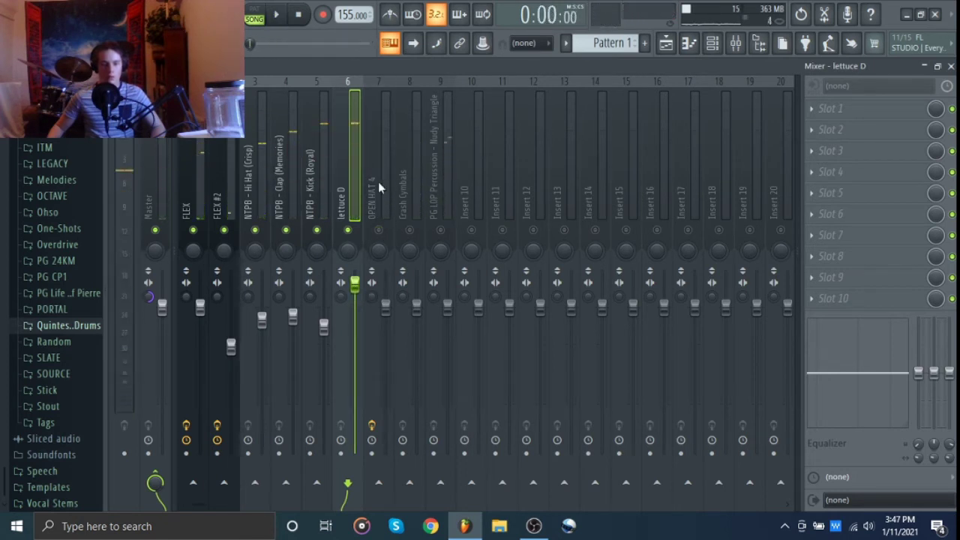
Step: Select mixer tracks 1 to 9, lower all their levels together, and resume playback with only lettuce D selected
{"action": "left_click_drag", "start_coordinate": [438, 183], "coordinate": [170, 217]}
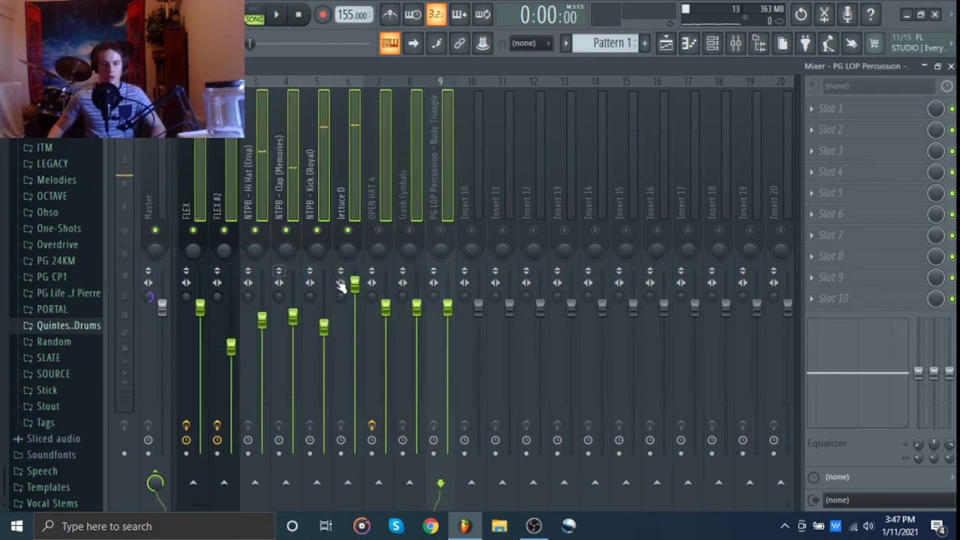
{"action": "left_click_drag", "start_coordinate": [424, 318], "coordinate": [424, 348]}
{"action": "left_click", "coordinate": [499, 163]}
{"action": "left_click", "coordinate": [443, 169]}
{"action": "left_click", "coordinate": [384, 180]}
{"action": "left_click", "coordinate": [352, 187]}
{"action": "key", "text": "space"}
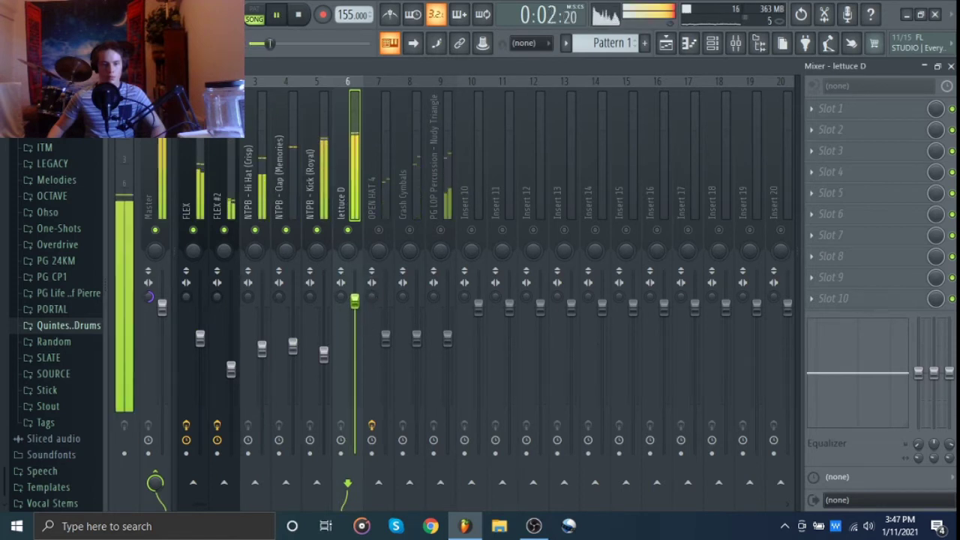
Step: Compare the kick and lettuce D muted and unmuted, lowering the kick further and fine-tuning the lettuce D level
{"action": "left_click", "coordinate": [317, 230]}
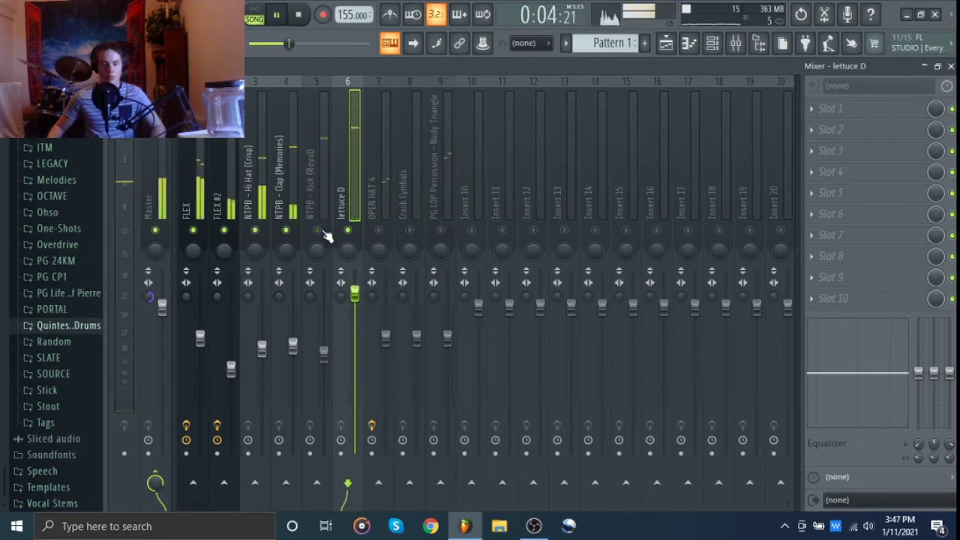
{"action": "left_click_drag", "start_coordinate": [323, 352], "coordinate": [323, 362]}
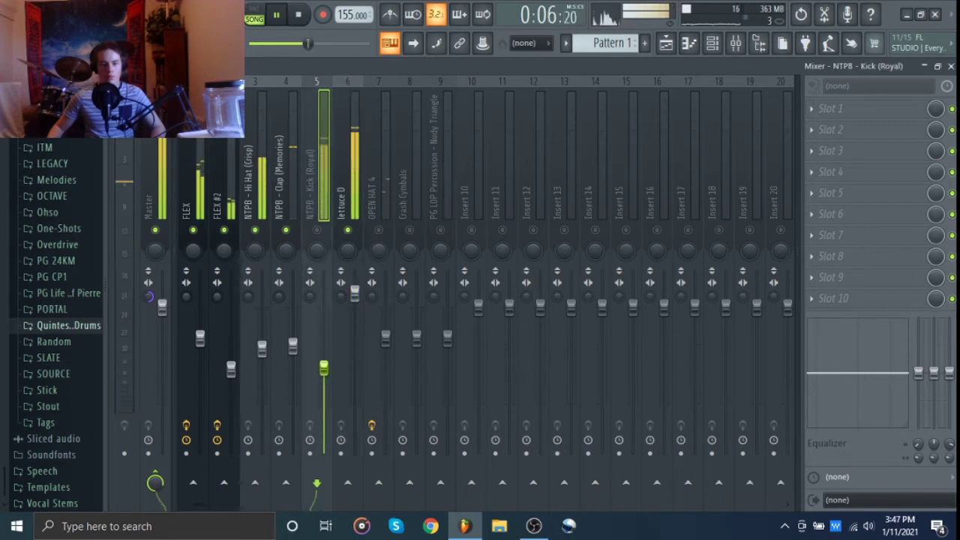
{"action": "left_click", "coordinate": [355, 300]}
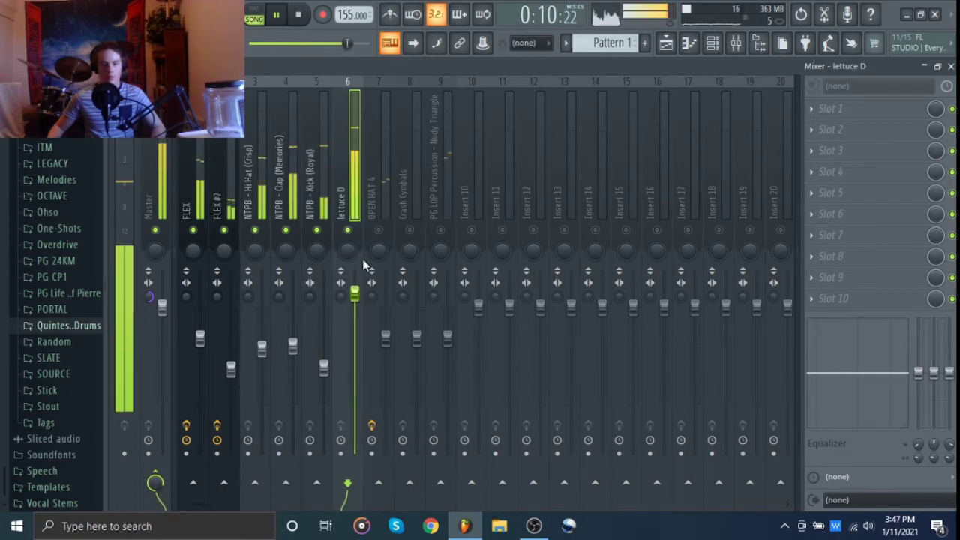
{"action": "left_click", "coordinate": [347, 230]}
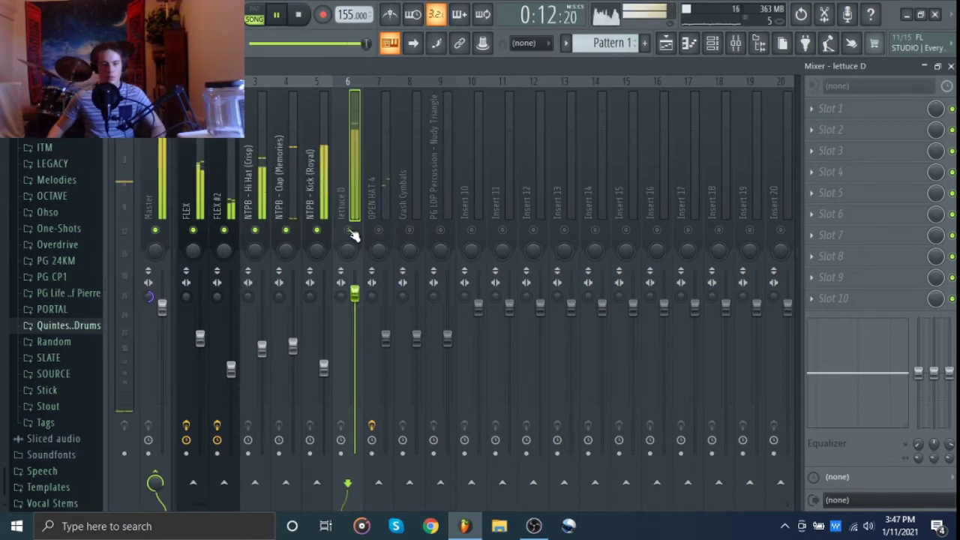
{"action": "left_click", "coordinate": [349, 231]}
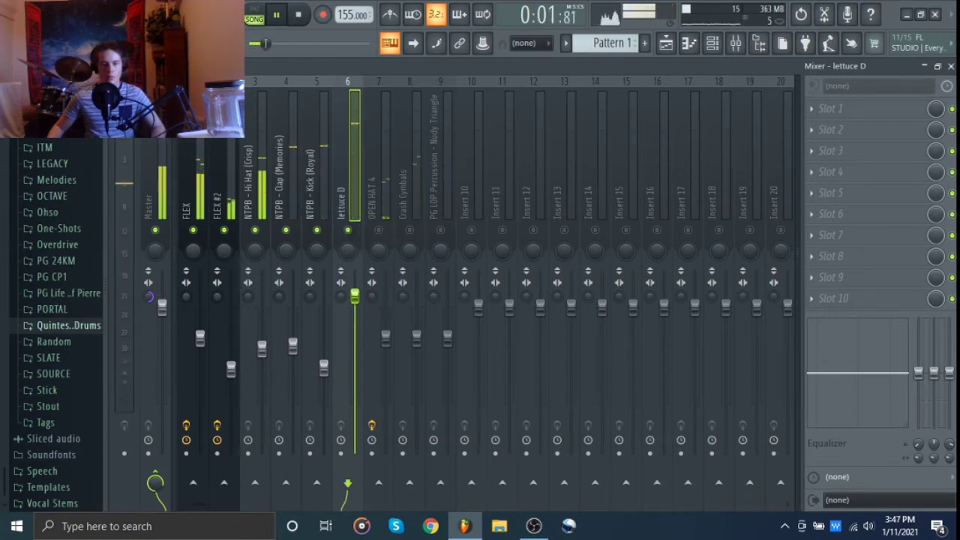
Step: Enable the remaining percussion tracks, raise OPEN HAT 4 and Crash Cymbals slightly, and lower Nudy Triangle
{"action": "left_click", "coordinate": [378, 230]}
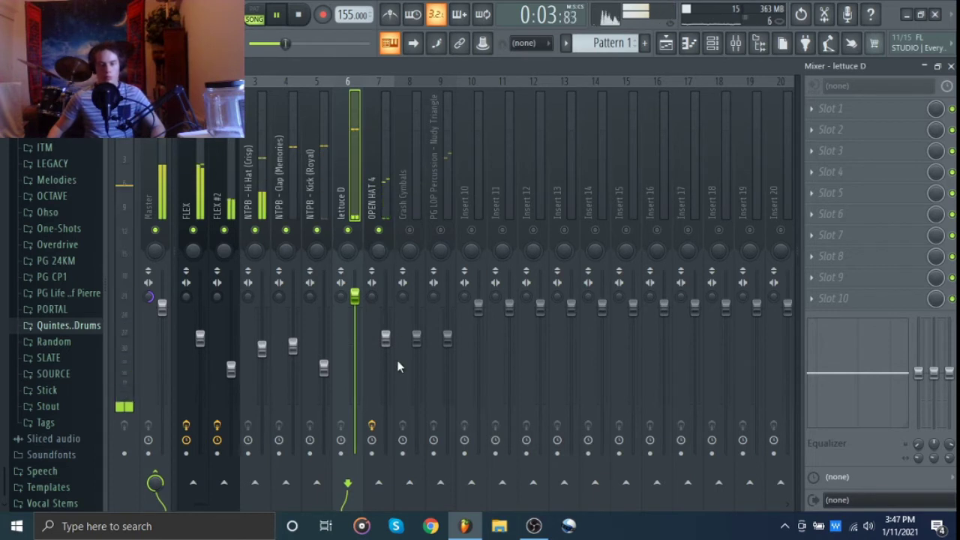
{"action": "left_click_drag", "start_coordinate": [385, 338], "coordinate": [385, 331]}
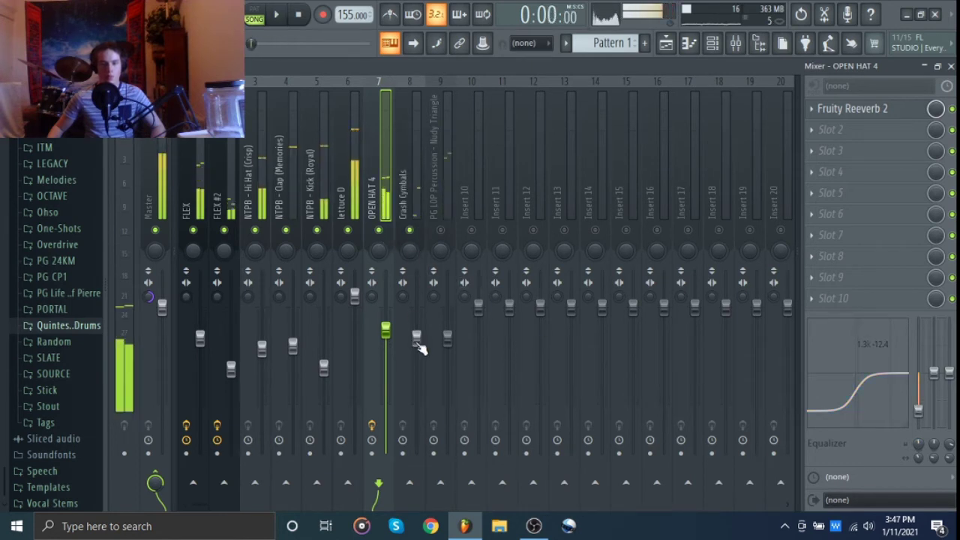
{"action": "left_click_drag", "start_coordinate": [416, 340], "coordinate": [448, 358]}
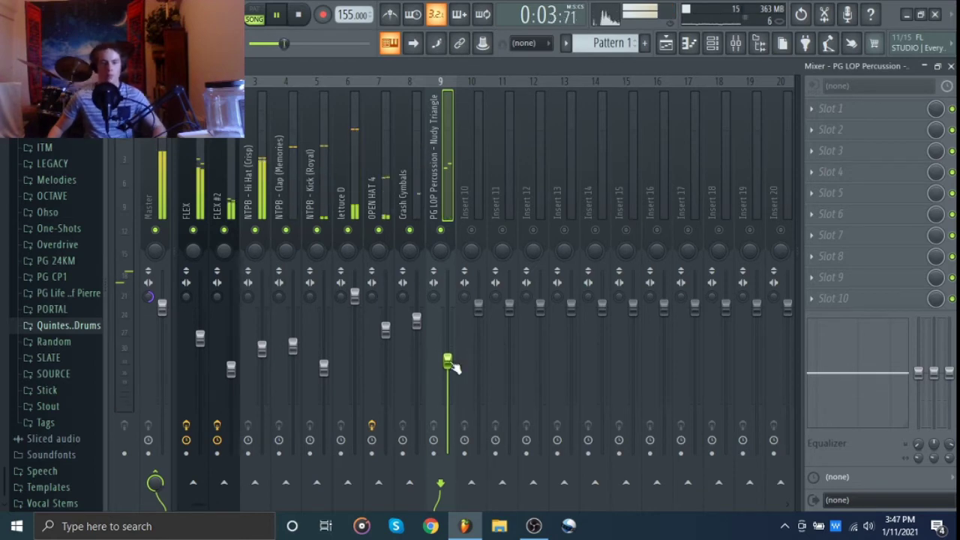
Step: Close the mixer and piano roll, stop playback, and split Pattern 1 by channel in the playlist
{"action": "left_click", "coordinate": [950, 66]}
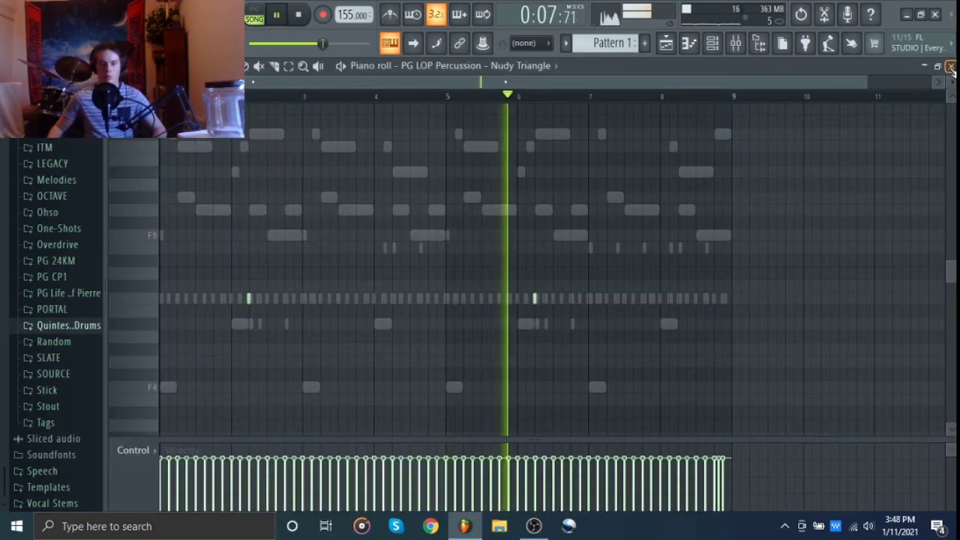
{"action": "left_click", "coordinate": [950, 66]}
{"action": "key", "text": "space"}
{"action": "right_click", "coordinate": [495, 125]}
{"action": "right_click", "coordinate": [165, 141]}
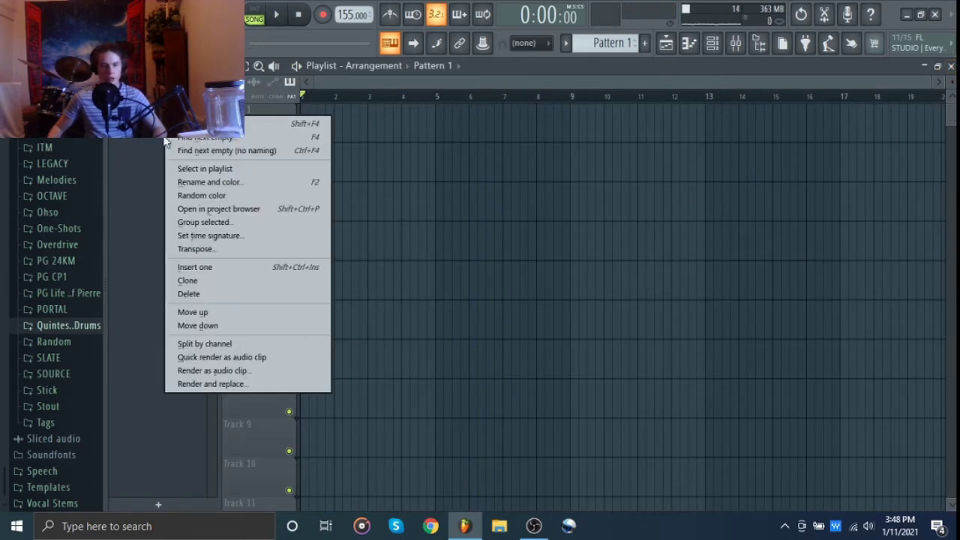
{"action": "left_click", "coordinate": [203, 344]}
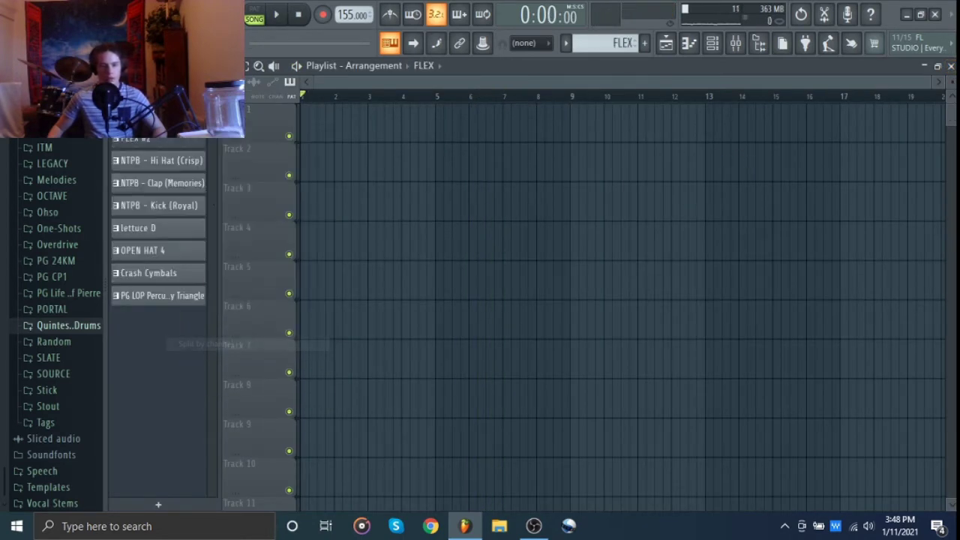
Step: Place all the split patterns on the playlist from bar 1 and extend the open hat, crash and triangle clips to bar 9
{"action": "left_click", "coordinate": [145, 296]}
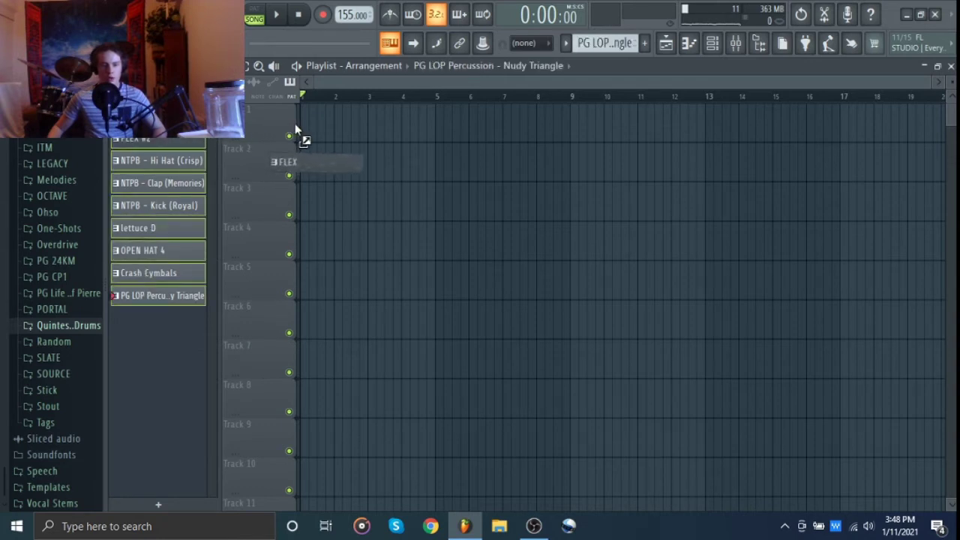
{"action": "left_click_drag", "start_coordinate": [300, 128], "coordinate": [300, 129]}
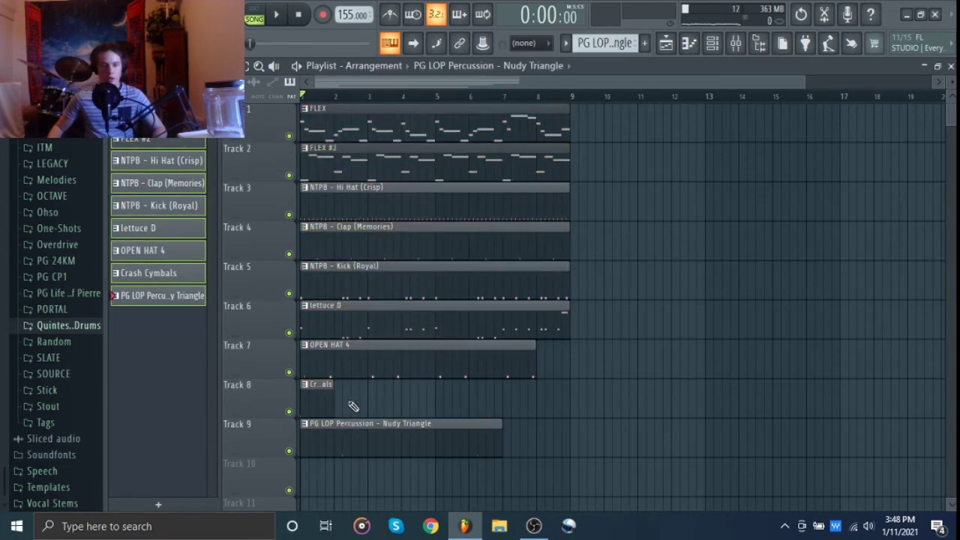
{"action": "left_click_drag", "start_coordinate": [329, 401], "coordinate": [545, 359]}
{"action": "left_click_drag", "start_coordinate": [502, 447], "coordinate": [526, 445]}
Step: Select every playlist clip and duplicate the eight-bar block four times so the arrangement reaches bar 41
{"action": "key", "text": "ctrl+a"}
{"action": "key", "text": "ctrl+b"}
{"action": "key", "text": "ctrl+b"}
{"action": "key", "text": "ctrl+b"}
{"action": "key", "text": "ctrl+b"}
{"action": "scroll", "coordinate": [386, 268], "scroll_direction": "down", "scroll_amount": 2}
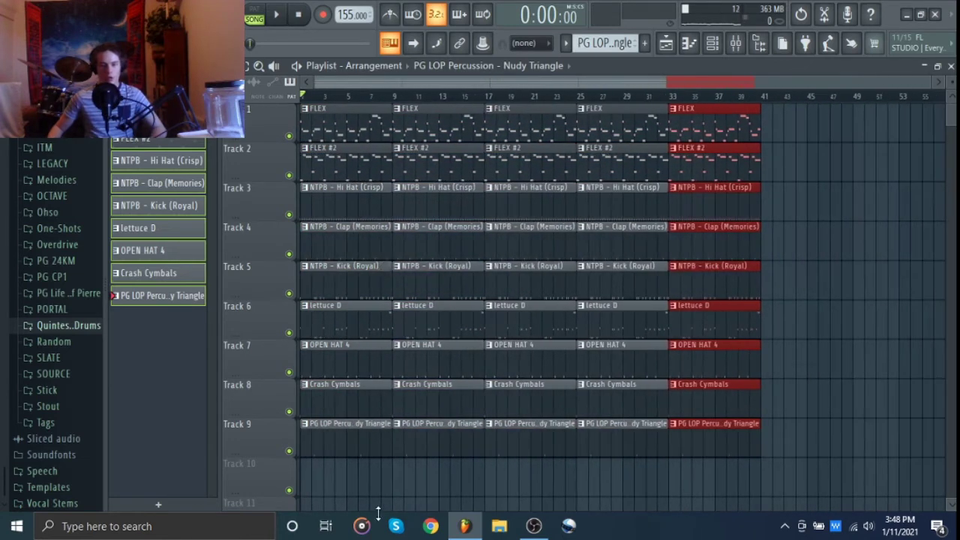
Step: Remove the drum, 808, percussion and FLEX #2 clips from the first eight bars, leaving only FLEX as the intro
{"action": "mouse_move", "coordinate": [366, 444]}
{"action": "left_mouse_down"}
{"action": "mouse_move", "coordinate": [327, 202]}
{"action": "mouse_move", "coordinate": [335, 168]}
{"action": "mouse_move", "coordinate": [334, 201]}
{"action": "left_mouse_up"}
{"action": "key", "text": "space"}
{"action": "left_click", "coordinate": [444, 165]}
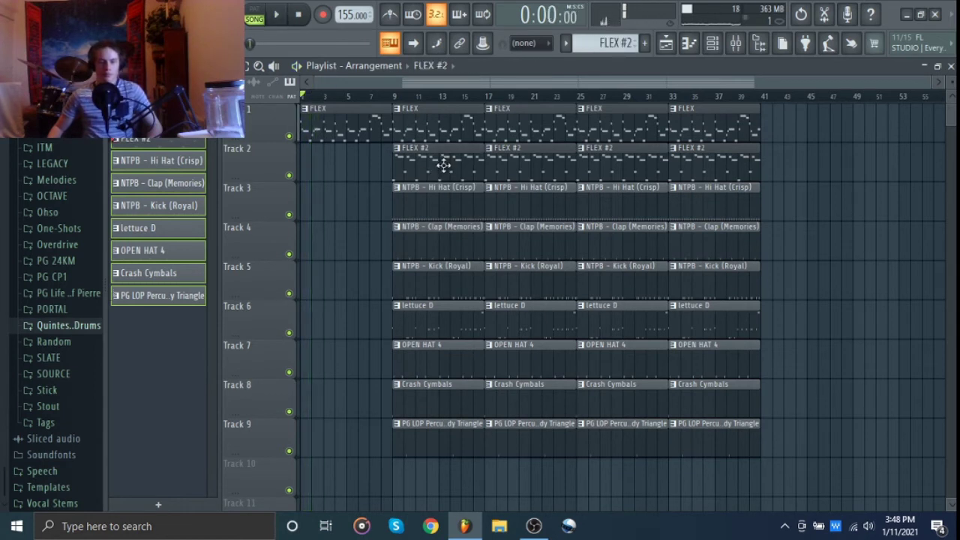
{"action": "left_click", "coordinate": [345, 164]}
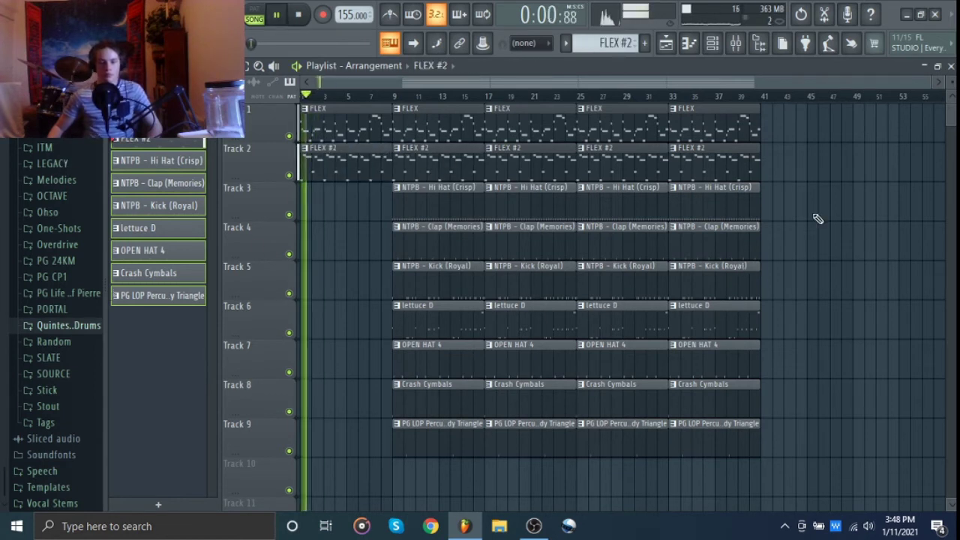
{"action": "right_click", "coordinate": [325, 179]}
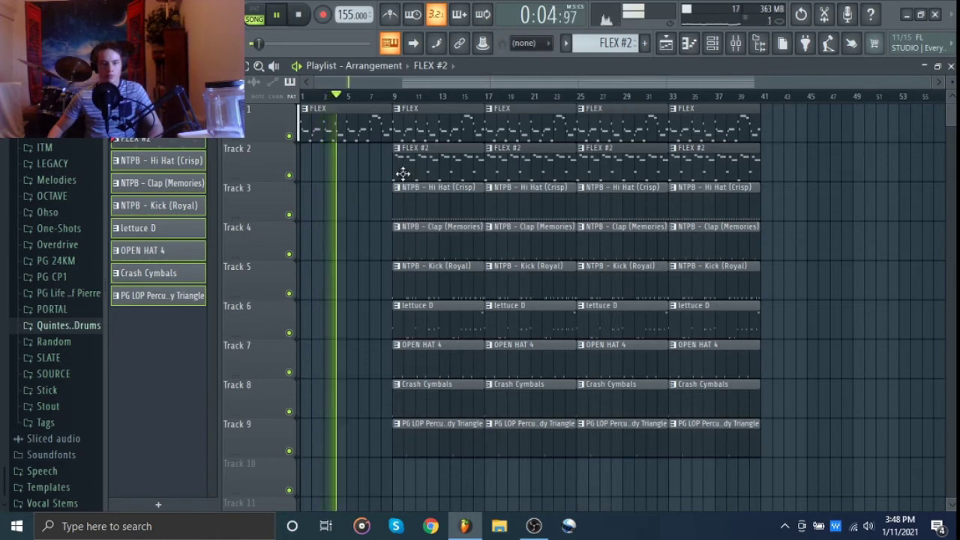
{"action": "key", "text": "space"}
Step: Add a Hi Hat (Crisp) clip on Track 3 before bar 9 and trim it to span bars 5 to 9
{"action": "scroll", "coordinate": [424, 246], "scroll_direction": "up", "scroll_amount": 2}
{"action": "left_click", "coordinate": [423, 205]}
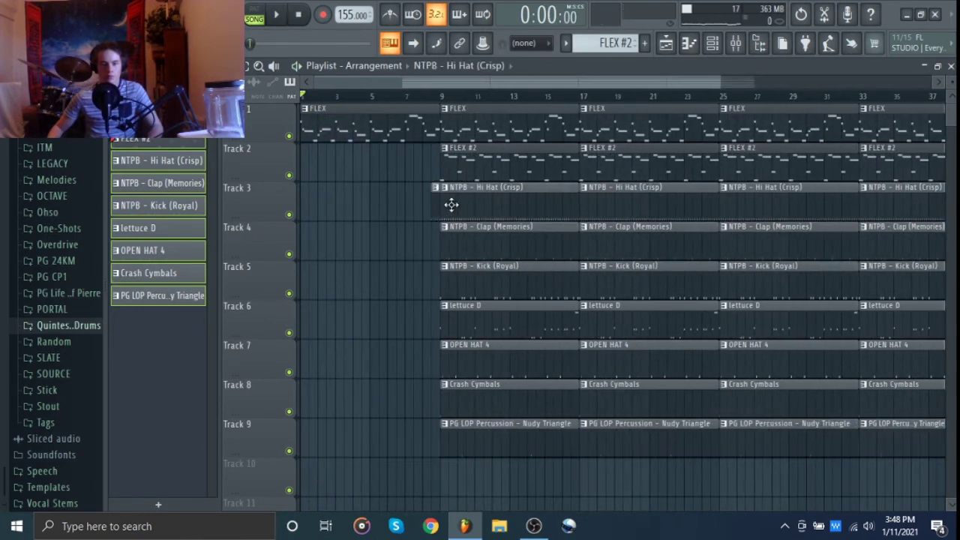
{"action": "left_click_drag", "start_coordinate": [423, 204], "coordinate": [380, 210]}
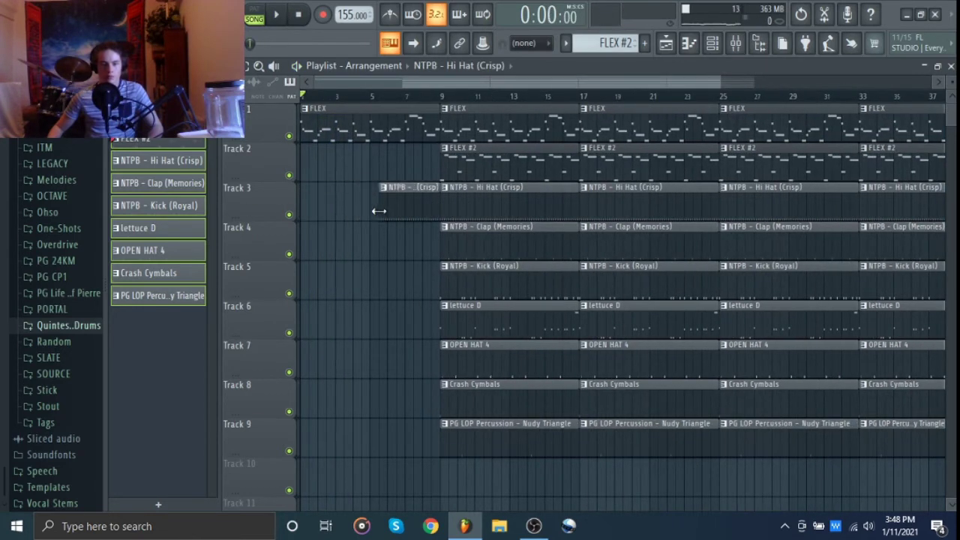
Step: Run the macro that locks all the playlist tracks and decline resizing them to their minimum size
{"action": "left_click", "coordinate": [174, 13]}
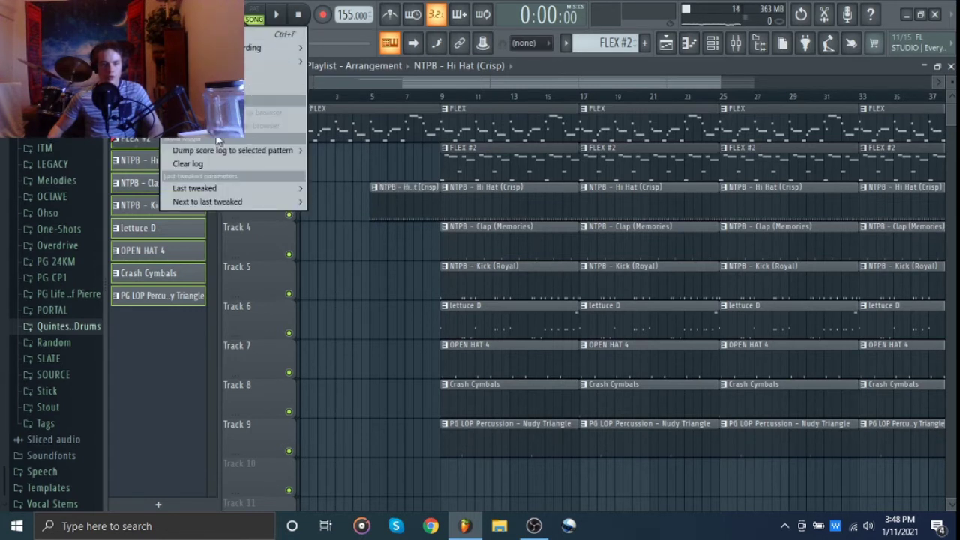
{"action": "mouse_move", "coordinate": [285, 61]}
{"action": "left_click", "coordinate": [375, 188]}
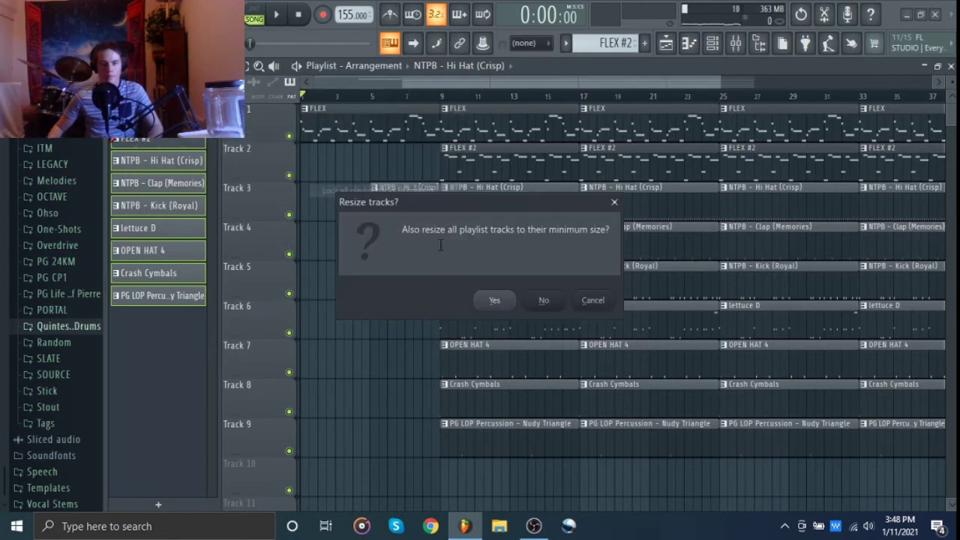
{"action": "left_click", "coordinate": [541, 301]}
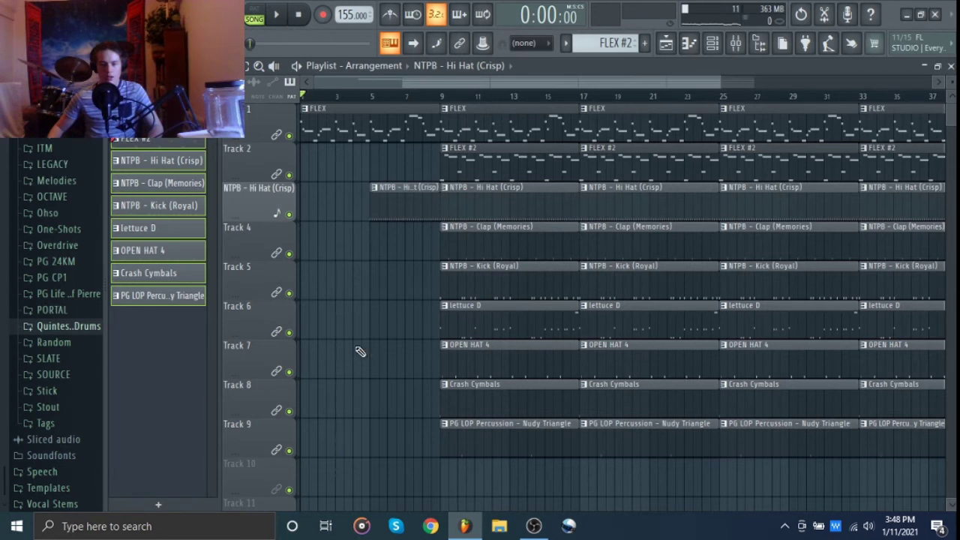
Step: Add a lettuce D clip to the intro on Track 6 and trim it to span bars 5 to 9
{"action": "left_click_drag", "start_coordinate": [360, 329], "coordinate": [225, 322]}
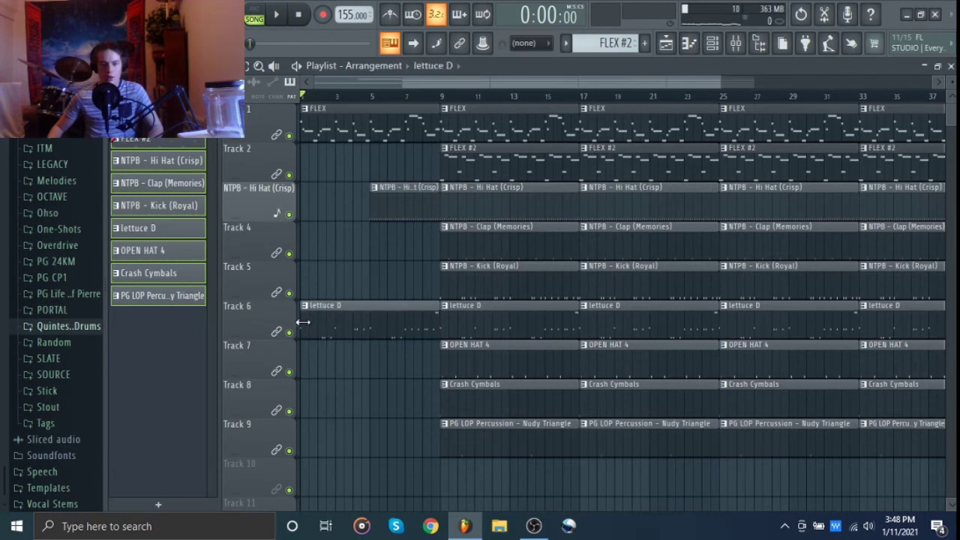
{"action": "left_click_drag", "start_coordinate": [303, 322], "coordinate": [372, 314]}
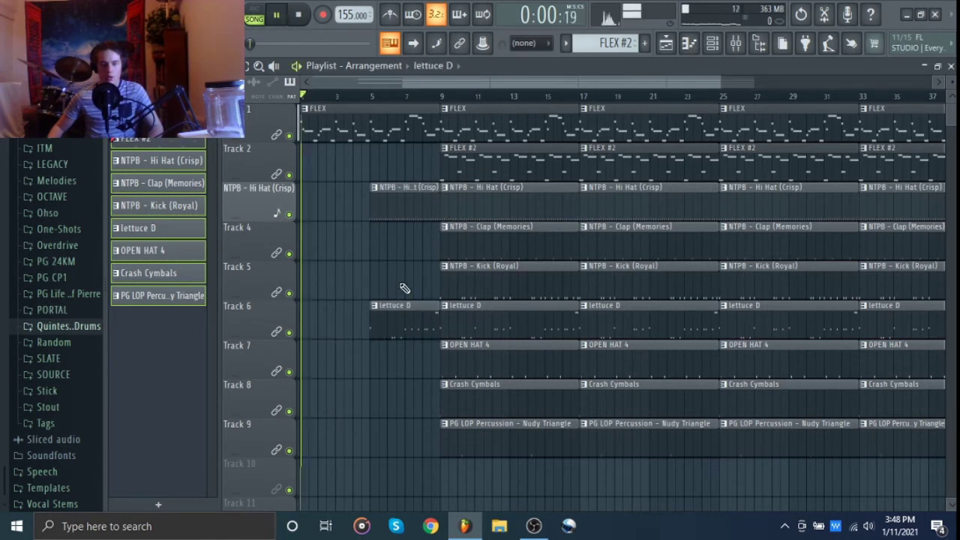
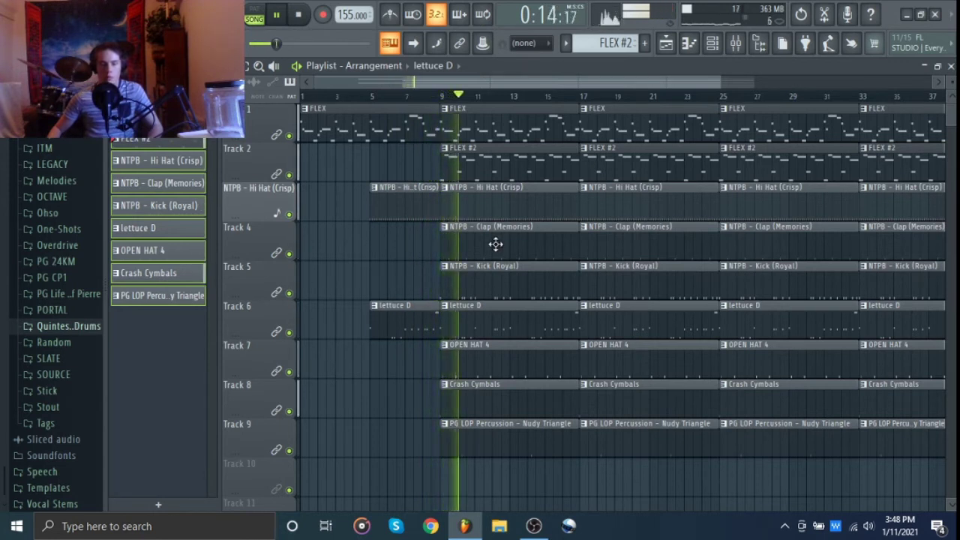
Step: Raise the FLEX #2 level slightly in the mixer while the song plays, and stop playback
{"action": "left_click_drag", "start_coordinate": [491, 244], "coordinate": [457, 243]}
{"action": "left_click", "coordinate": [736, 43]}
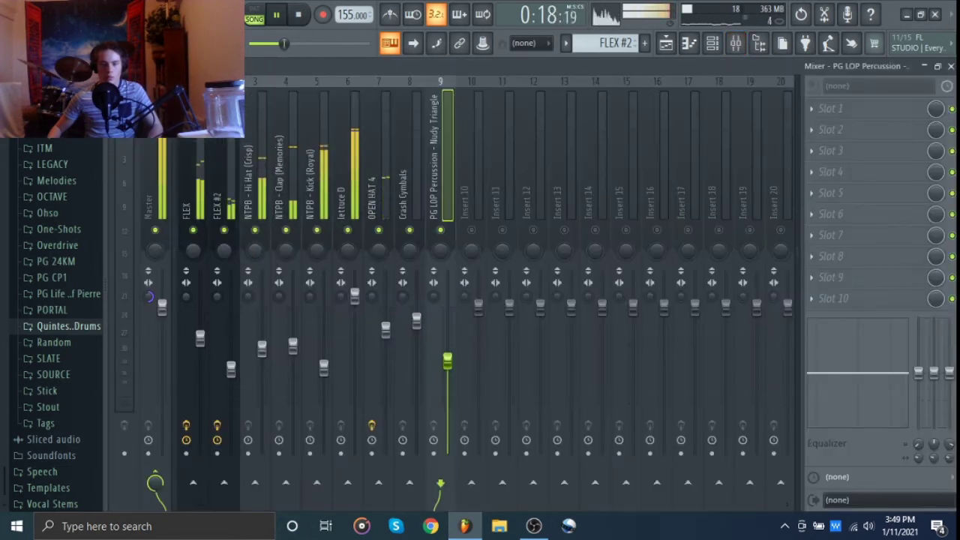
{"action": "left_click_drag", "start_coordinate": [231, 368], "coordinate": [231, 352]}
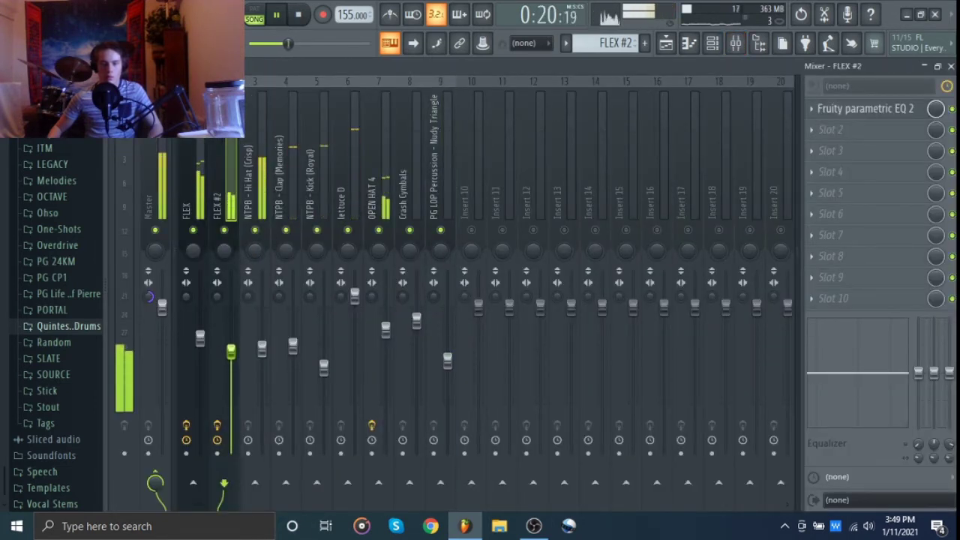
{"action": "left_click", "coordinate": [950, 66]}
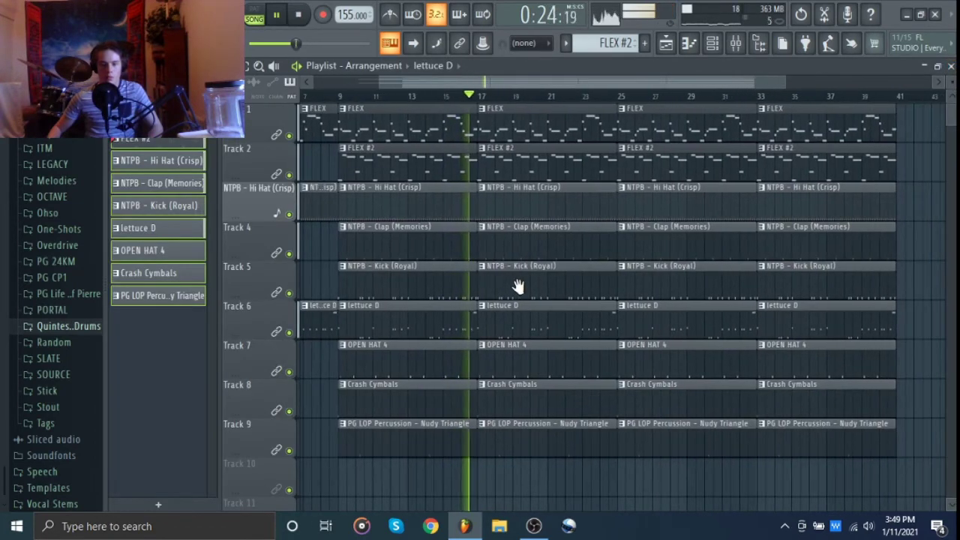
{"action": "key", "text": "space"}
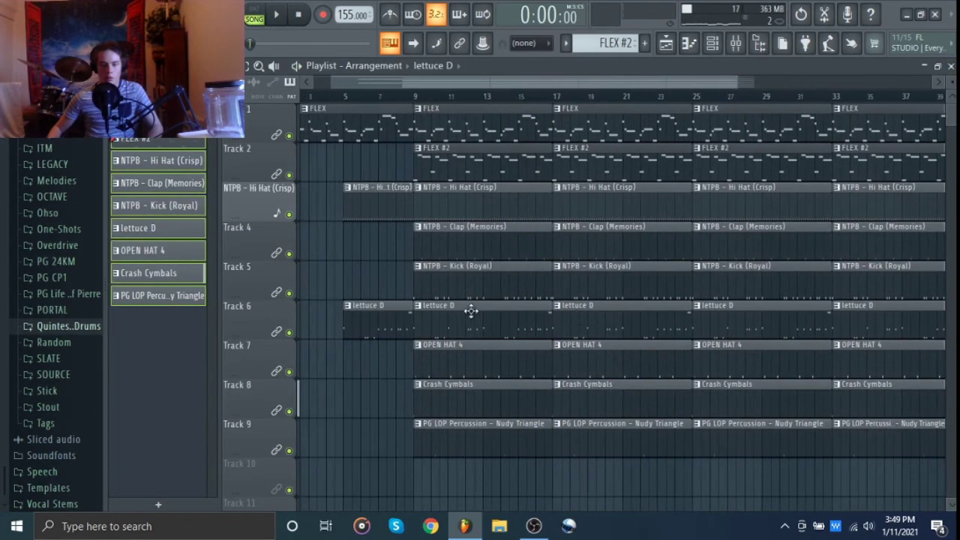
Step: Remove the OPEN HAT 4 and PG LOP Percussion clips from bars 9 to 17
{"action": "scroll", "coordinate": [418, 288], "scroll_direction": "up", "scroll_amount": 2}
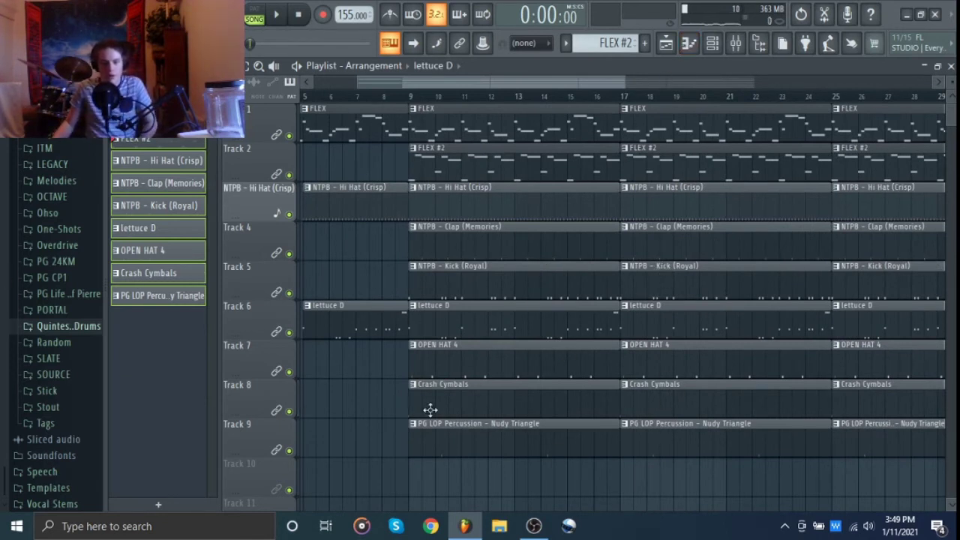
{"action": "right_click", "coordinate": [497, 358]}
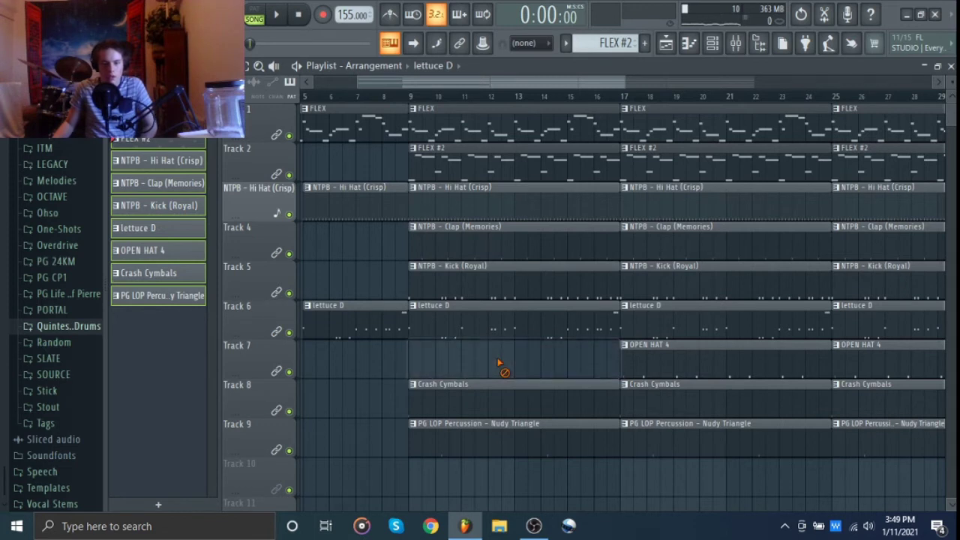
{"action": "right_click", "coordinate": [485, 435]}
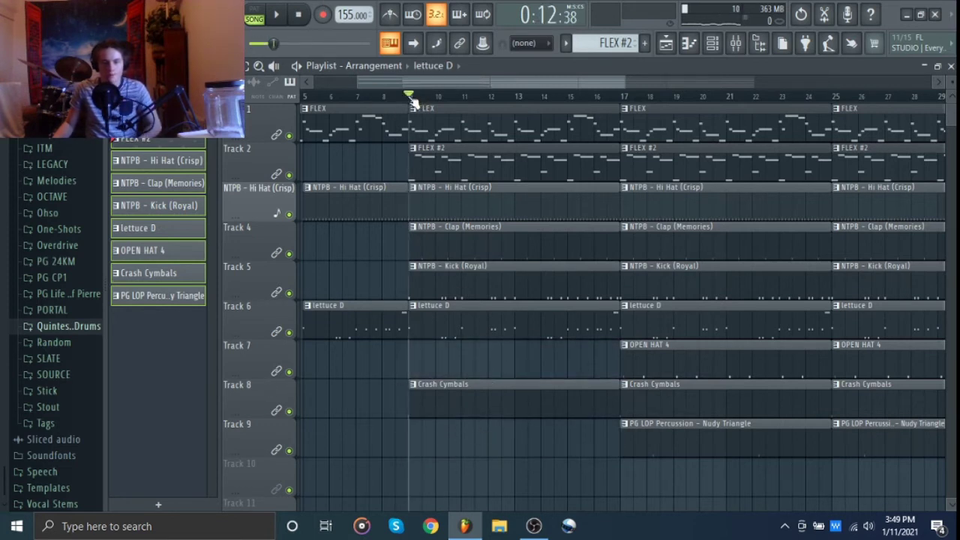
Step: Shorten the Hi Hat (Crisp) and Clap (Memories) clips to end half a bar before bar 17, and play back the section
{"action": "scroll", "coordinate": [615, 225], "scroll_direction": "up", "scroll_amount": 3}
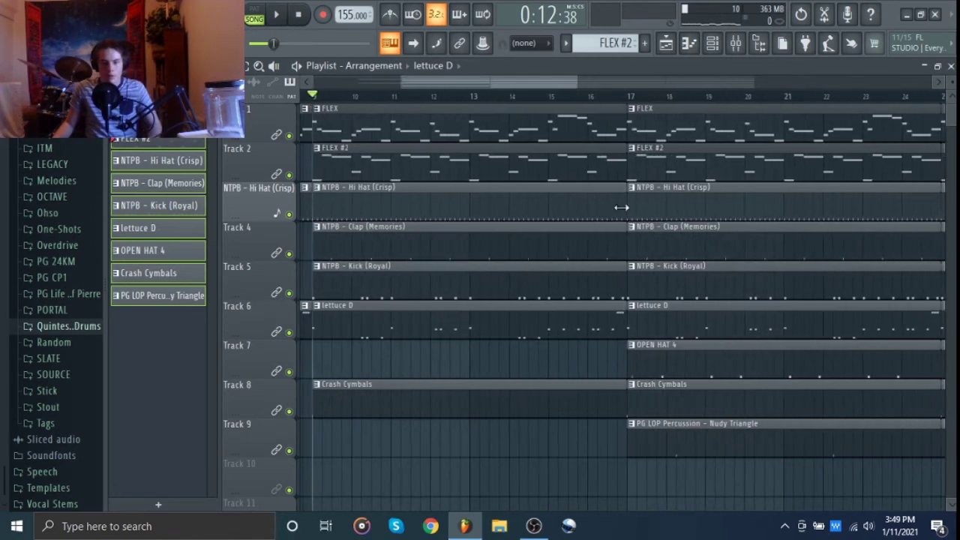
{"action": "left_click", "coordinate": [627, 238]}
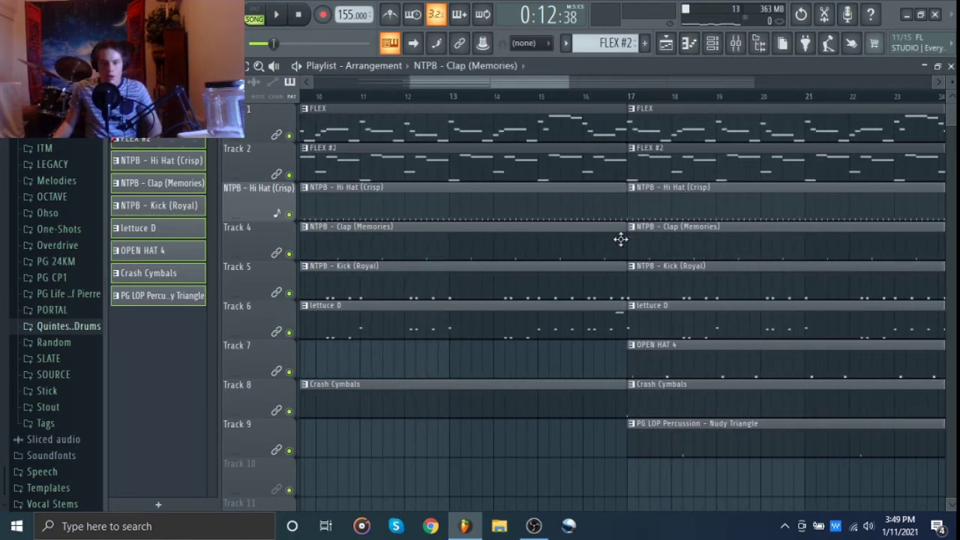
{"action": "scroll", "coordinate": [620, 238], "scroll_direction": "up", "scroll_amount": 2}
{"action": "left_click_drag", "start_coordinate": [617, 238], "coordinate": [617, 217]}
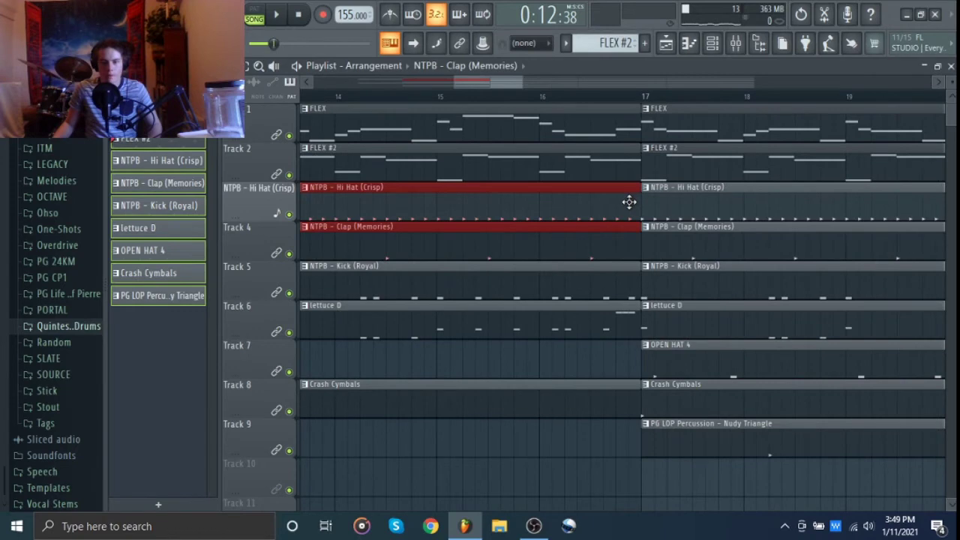
{"action": "left_click", "coordinate": [608, 222]}
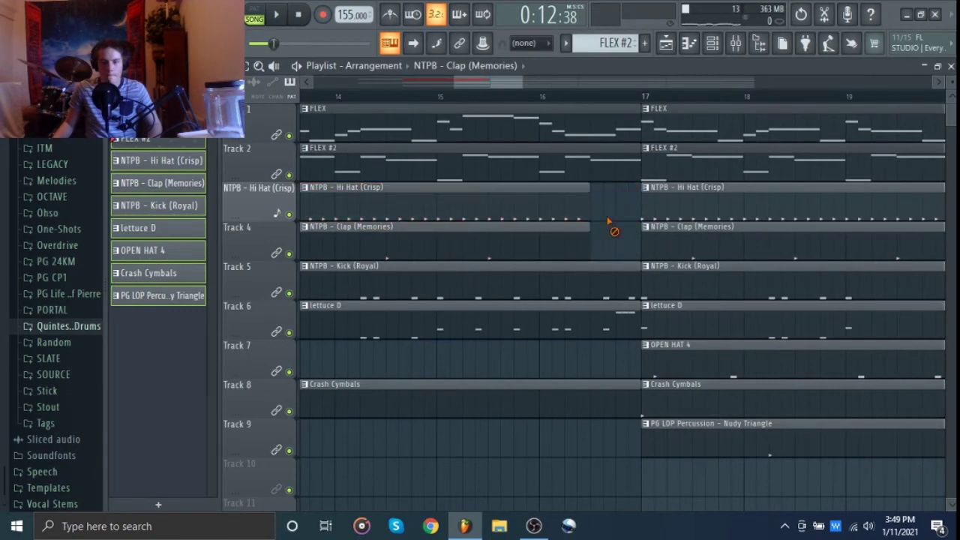
{"action": "key", "text": "space"}
{"action": "scroll", "coordinate": [609, 219], "scroll_direction": "down", "scroll_amount": 3}
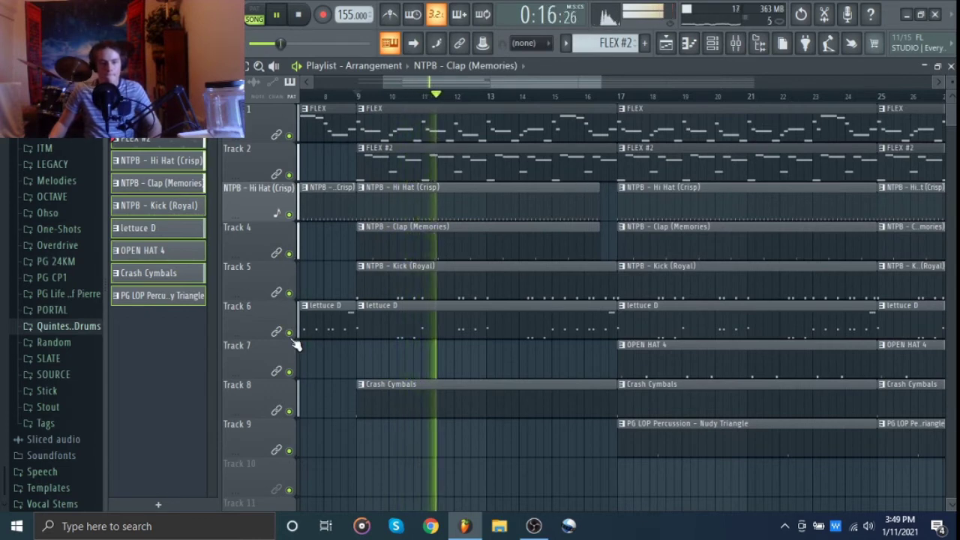
{"action": "key", "text": "space"}
Step: Move the Kick, lettuce D, OPEN HAT 4, Crash Cymbals and percussion clips down one track to free Track 5
{"action": "scroll", "coordinate": [332, 342], "scroll_direction": "down", "scroll_amount": 1}
{"action": "scroll", "coordinate": [332, 344], "scroll_direction": "down", "scroll_amount": 3}
{"action": "left_click_drag", "start_coordinate": [401, 259], "coordinate": [693, 428]}
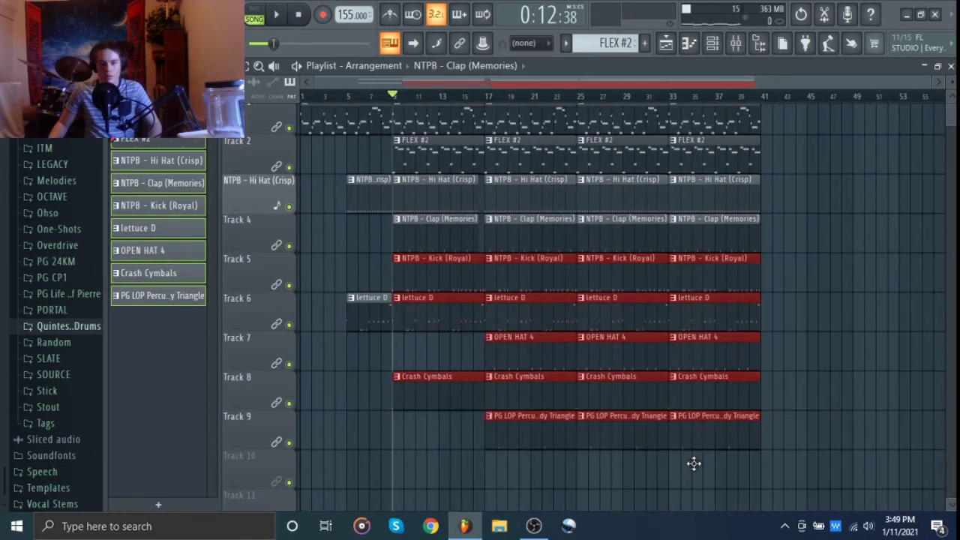
{"action": "left_click_drag", "start_coordinate": [693, 466], "coordinate": [694, 468]}
{"action": "left_click_drag", "start_coordinate": [365, 316], "coordinate": [364, 363]}
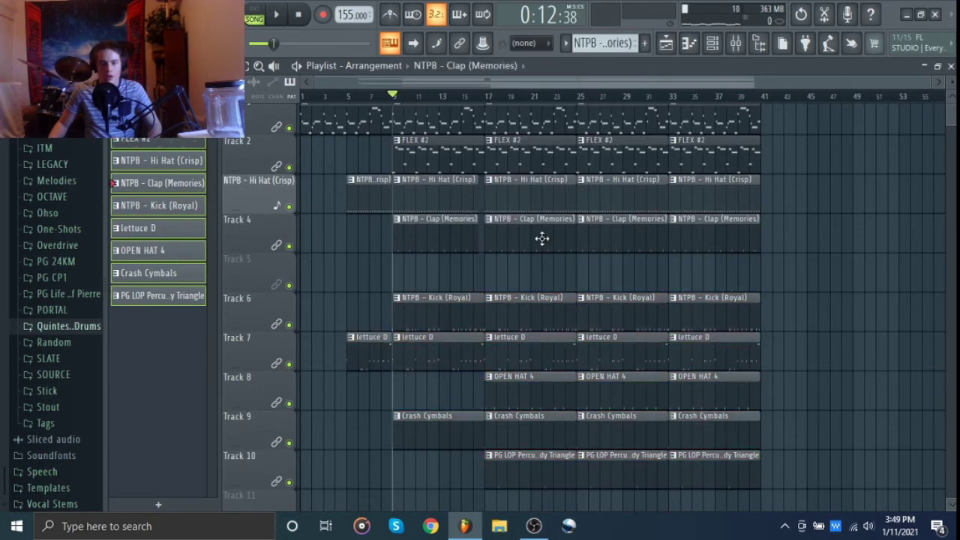
Step: Create an empty Pattern 10 and load the PG LOP Clap 01 sample as a new channel below the Clap (Memories) channel
{"action": "left_click", "coordinate": [574, 47]}
{"action": "left_click", "coordinate": [579, 179]}
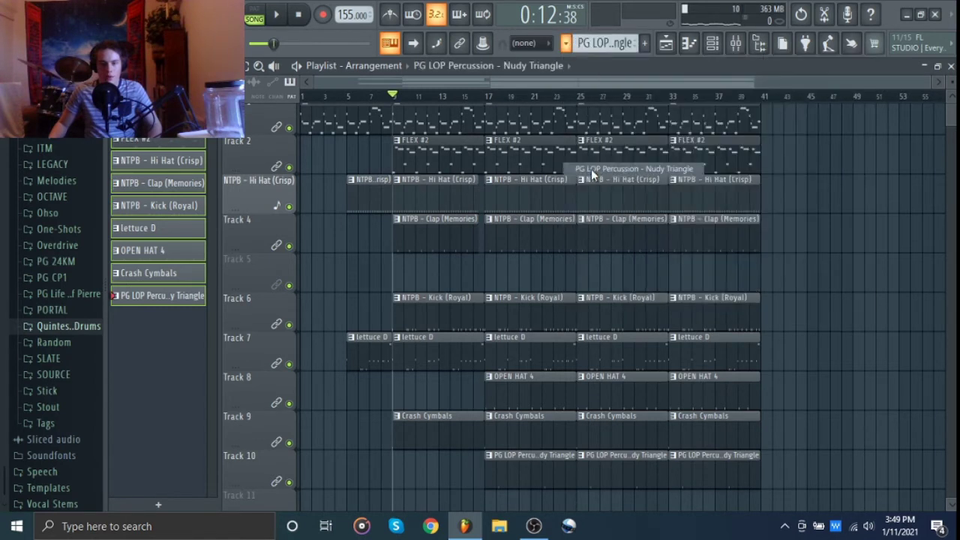
{"action": "key", "text": "F4"}
{"action": "scroll", "coordinate": [47, 361], "scroll_direction": "up", "scroll_amount": 3}
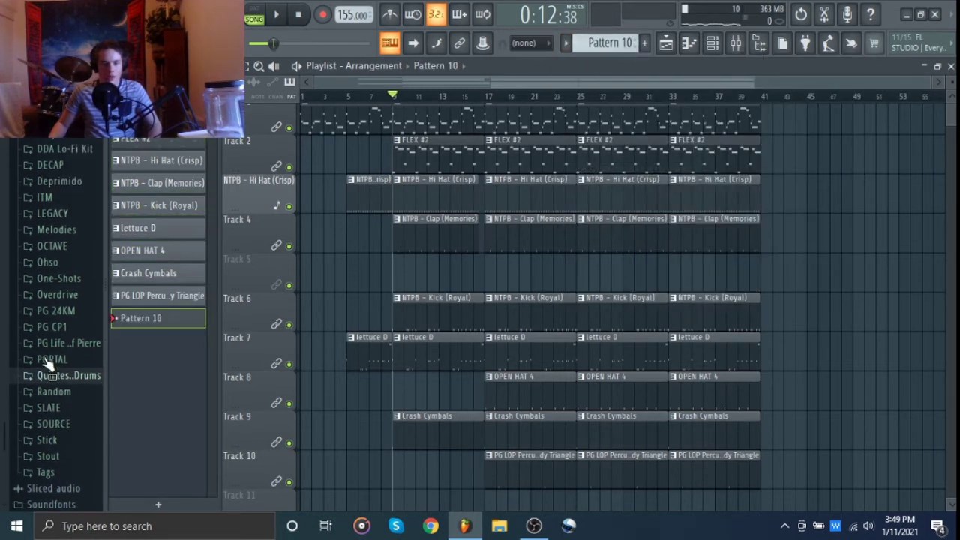
{"action": "left_click", "coordinate": [64, 388]}
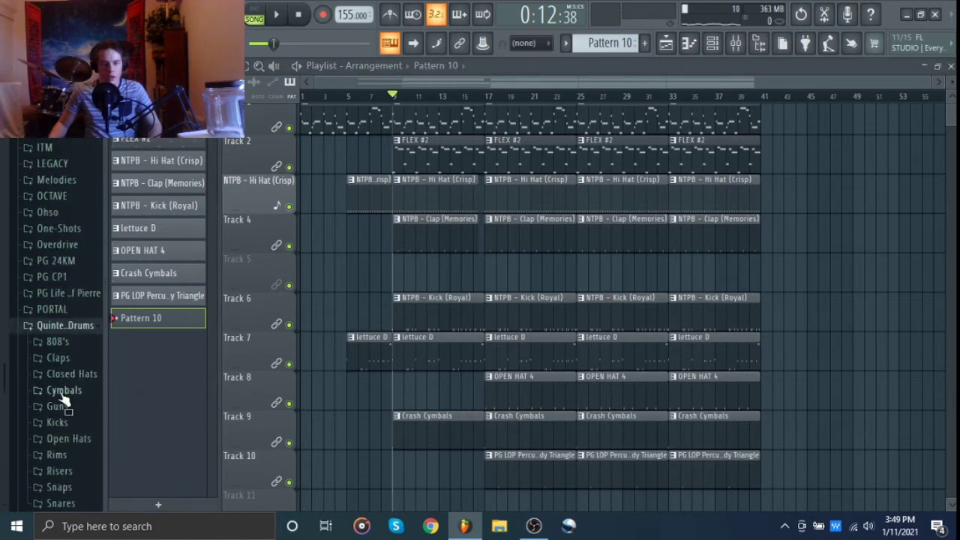
{"action": "left_click", "coordinate": [58, 358]}
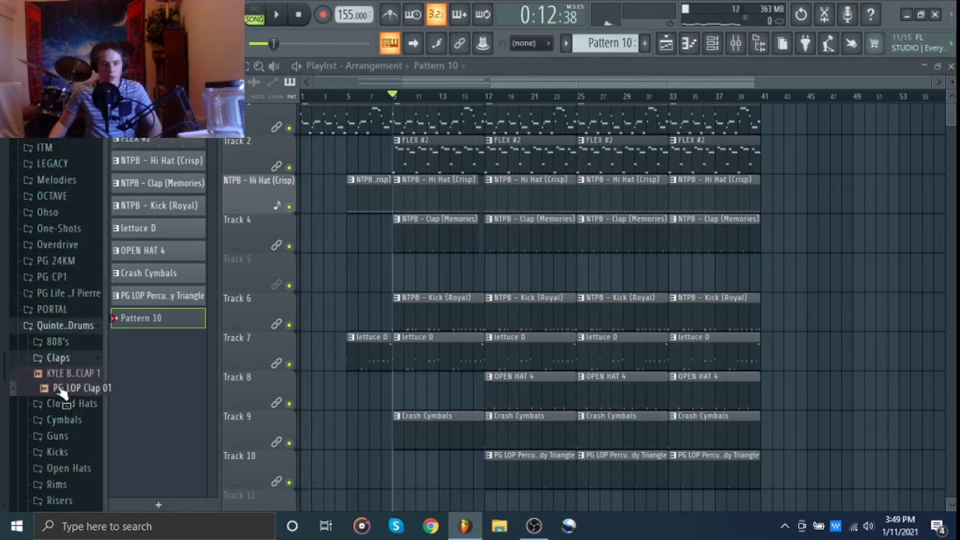
{"action": "left_click_drag", "start_coordinate": [341, 342], "coordinate": [202, 201]}
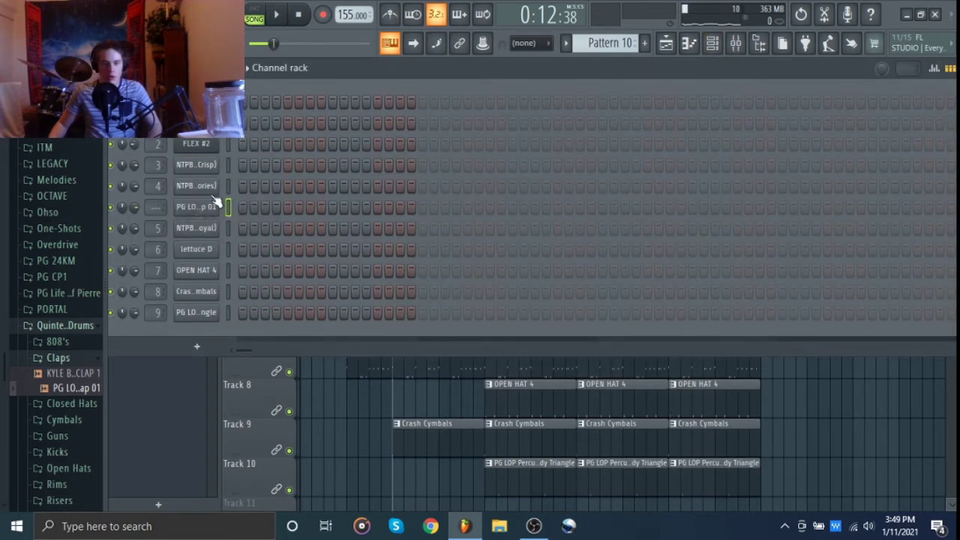
Step: Program PG LOP Clap 01 hits on steps 9, 25, 41 and 57 of Pattern 10
{"action": "left_click", "coordinate": [333, 208]}
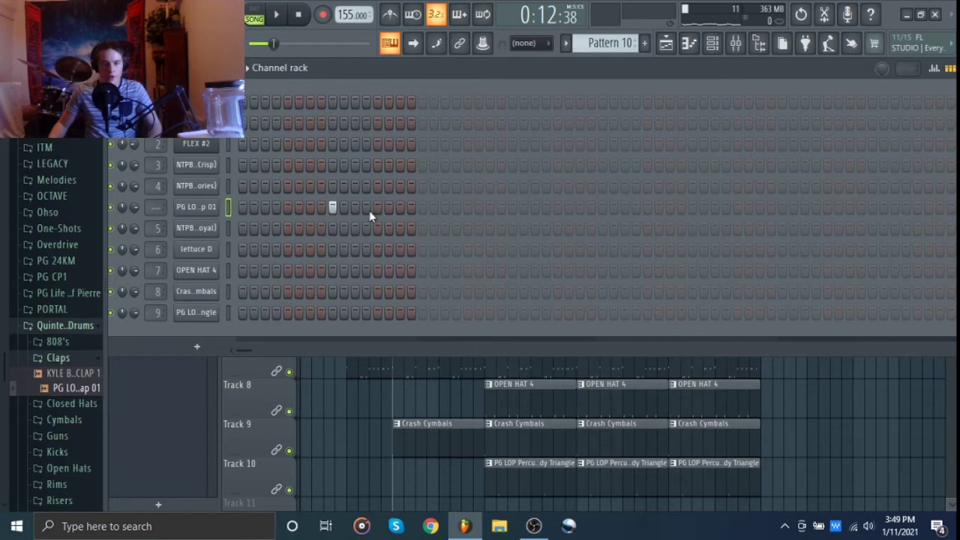
{"action": "left_click", "coordinate": [512, 208]}
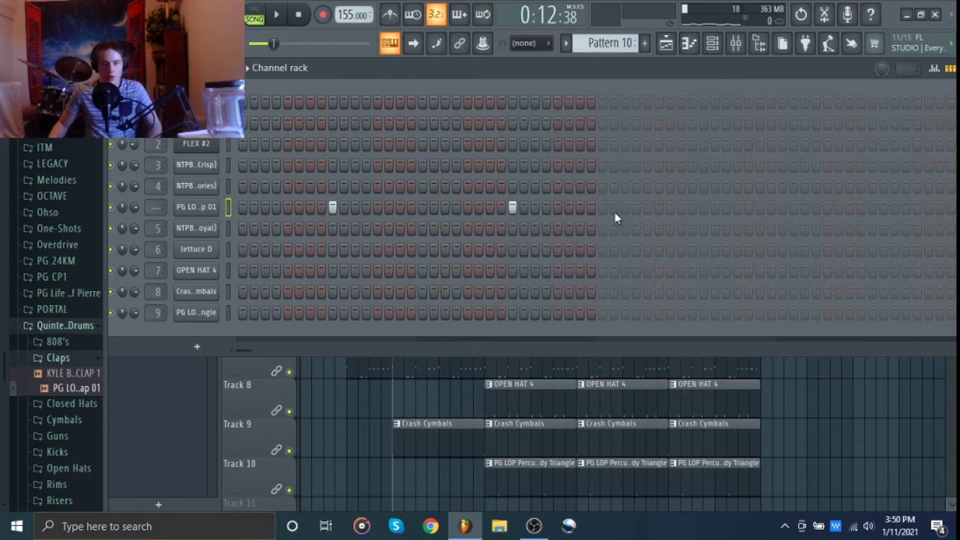
{"action": "left_click", "coordinate": [692, 207]}
{"action": "left_click", "coordinate": [872, 208]}
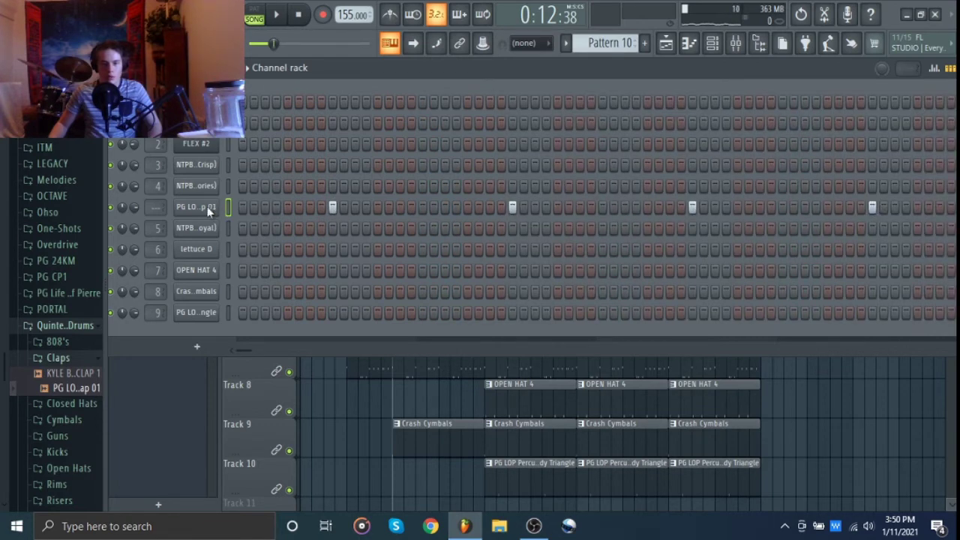
Step: Duplicate the four PG LOP Clap 01 notes in the piano roll so the claps fill eight bars
{"action": "right_click", "coordinate": [210, 213]}
{"action": "left_click", "coordinate": [287, 207]}
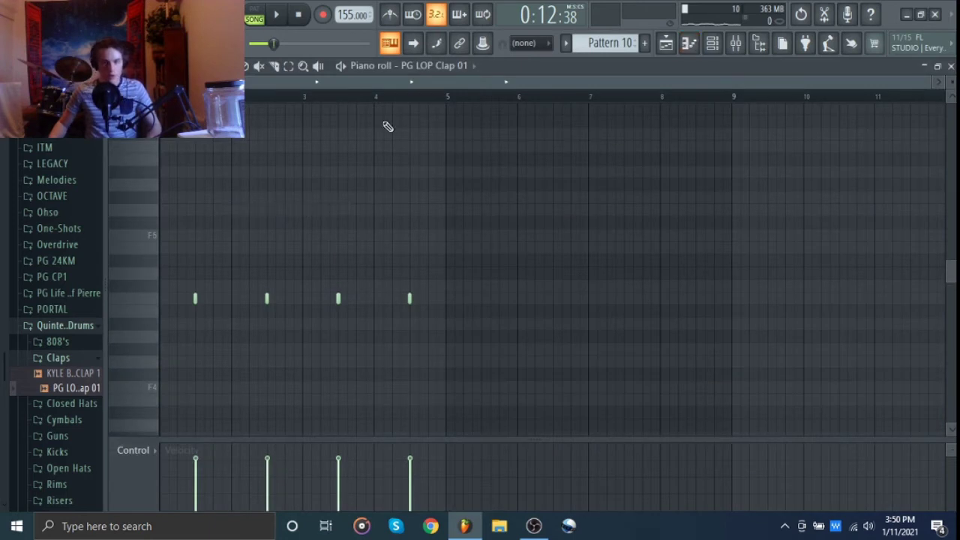
{"action": "key", "text": "ctrl+b"}
{"action": "left_click_drag", "start_coordinate": [486, 300], "coordinate": [552, 306]}
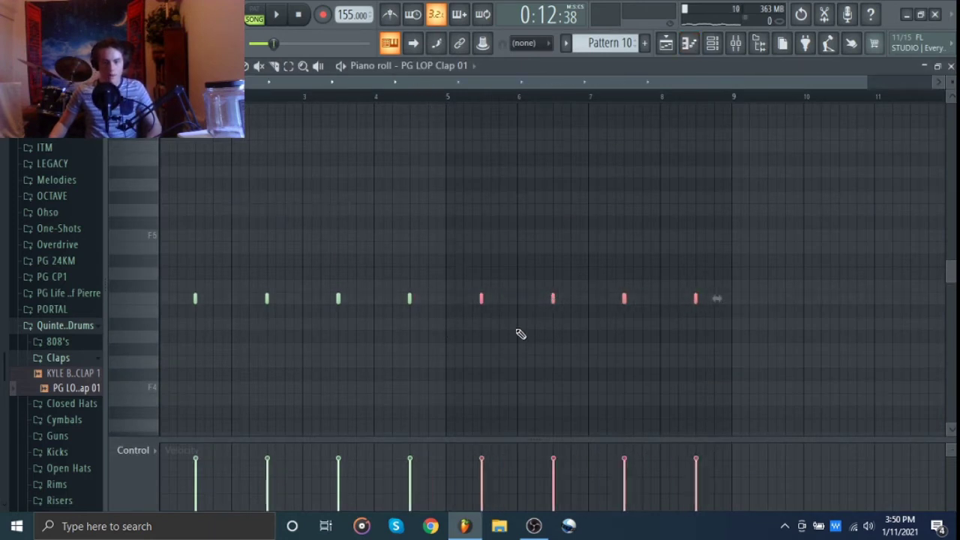
{"action": "left_click", "coordinate": [951, 67]}
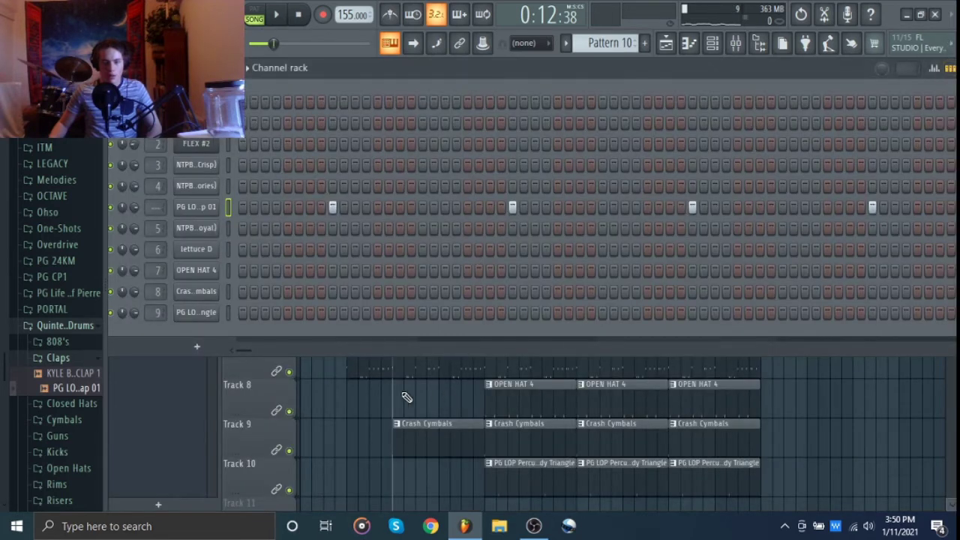
Step: Place Pattern 10 on Track 5 at bar 17 and delete the Clap (Memories) clip spanning bars 17 to 25
{"action": "key", "text": "F6"}
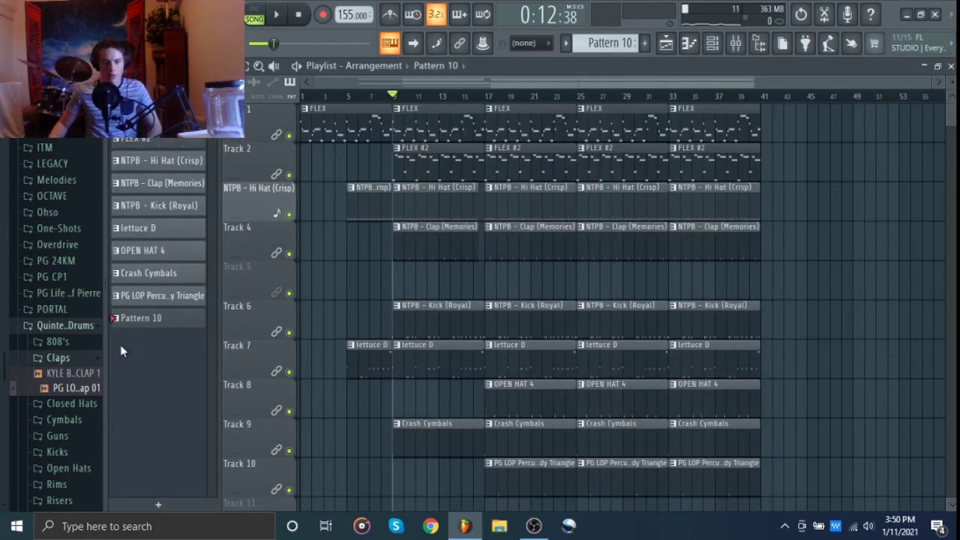
{"action": "left_click", "coordinate": [491, 278]}
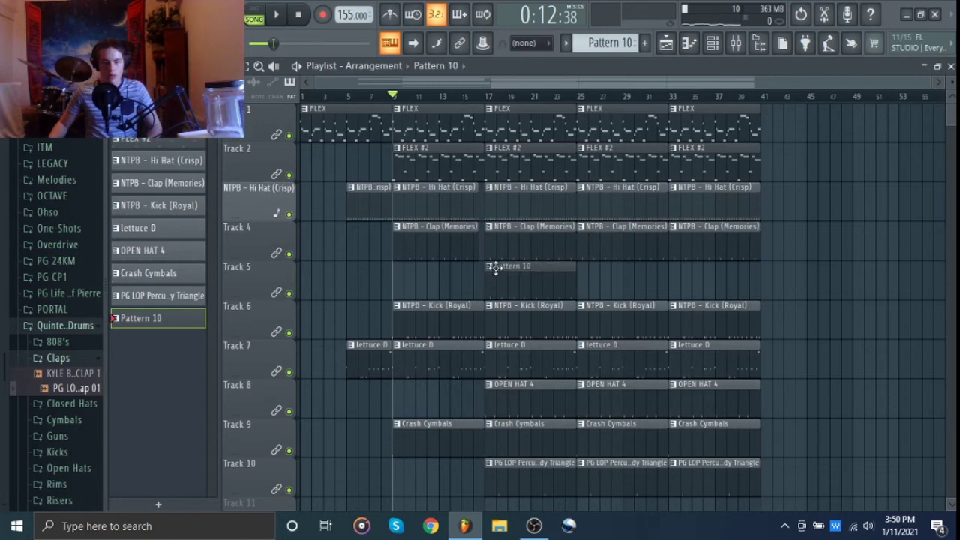
{"action": "right_click", "coordinate": [516, 253]}
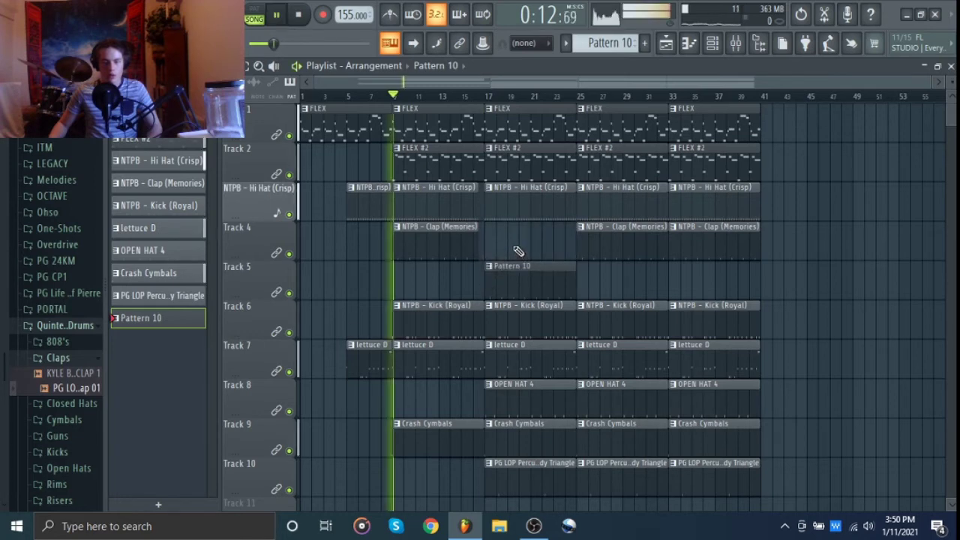
Step: Lower the Clap (Memories) mixer level slightly during playback
{"action": "scroll", "coordinate": [430, 250], "scroll_direction": "up", "scroll_amount": 3}
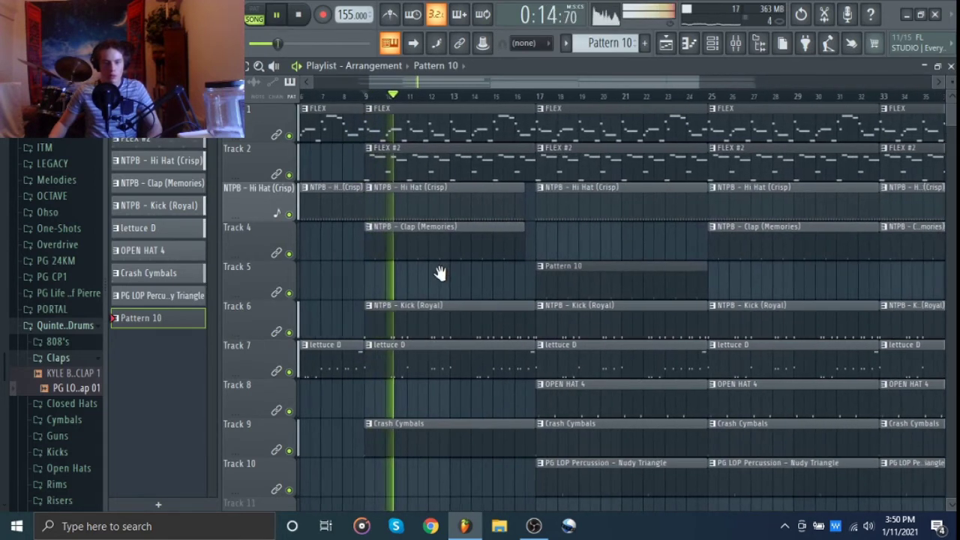
{"action": "left_click", "coordinate": [735, 43]}
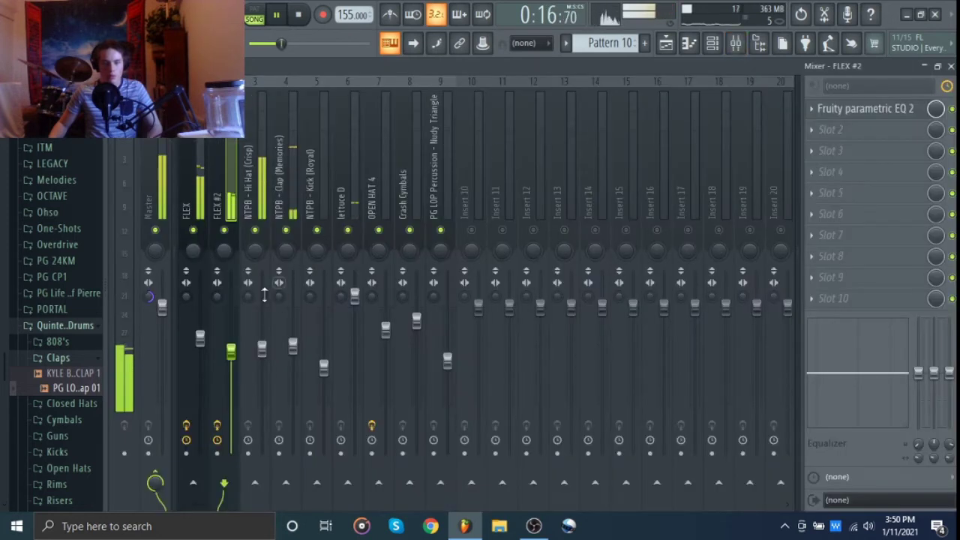
{"action": "left_click", "coordinate": [292, 346]}
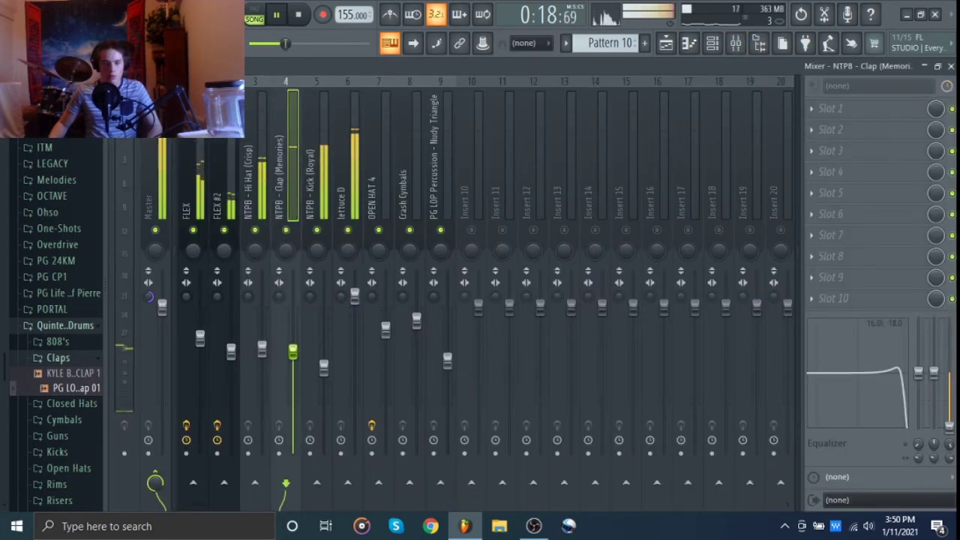
Step: Route PG LOP Clap 01 to mixer track 10, lower its level slightly and play back the arrangement to check it
{"action": "left_click", "coordinate": [712, 42]}
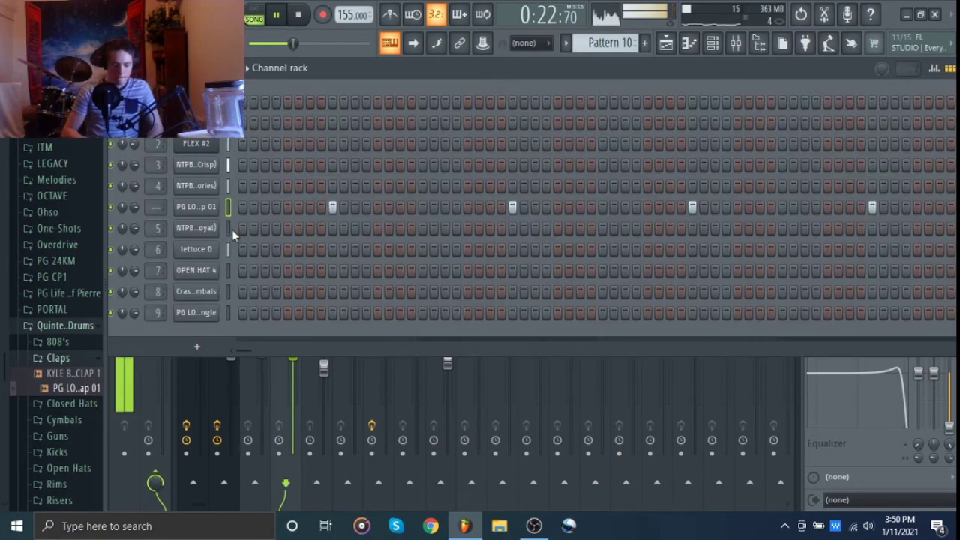
{"action": "key", "text": "ctrl+l"}
{"action": "left_click", "coordinate": [712, 43]}
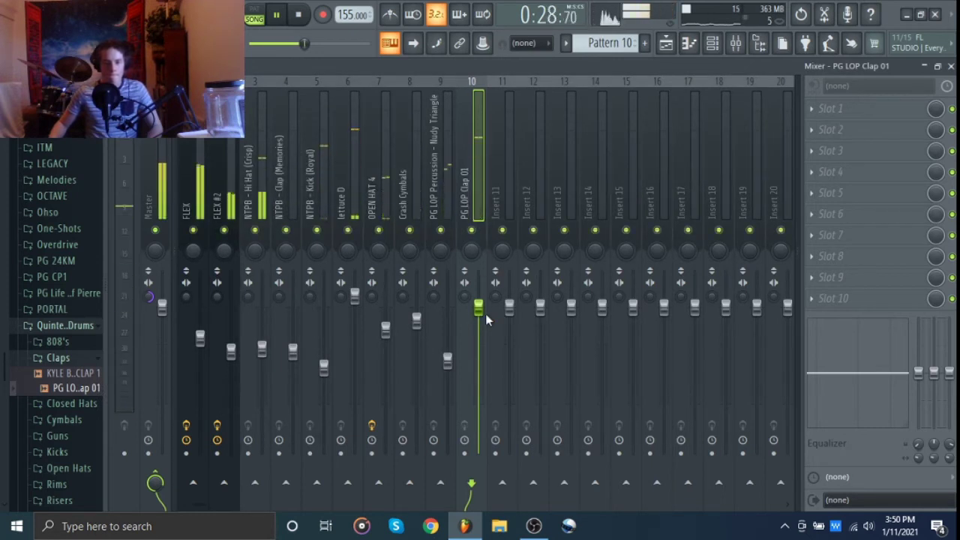
{"action": "left_click_drag", "start_coordinate": [478, 307], "coordinate": [478, 313]}
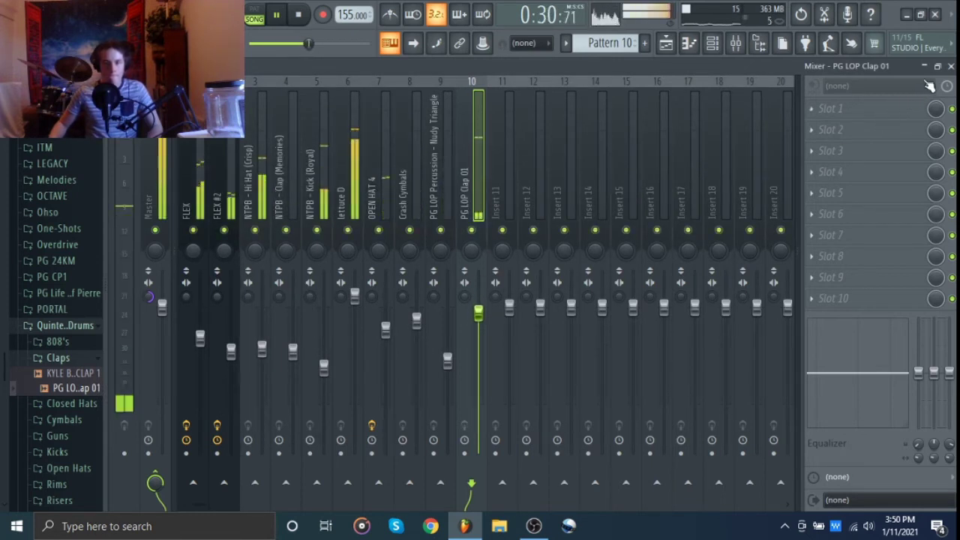
{"action": "key", "text": "space"}
{"action": "key", "text": "F5"}
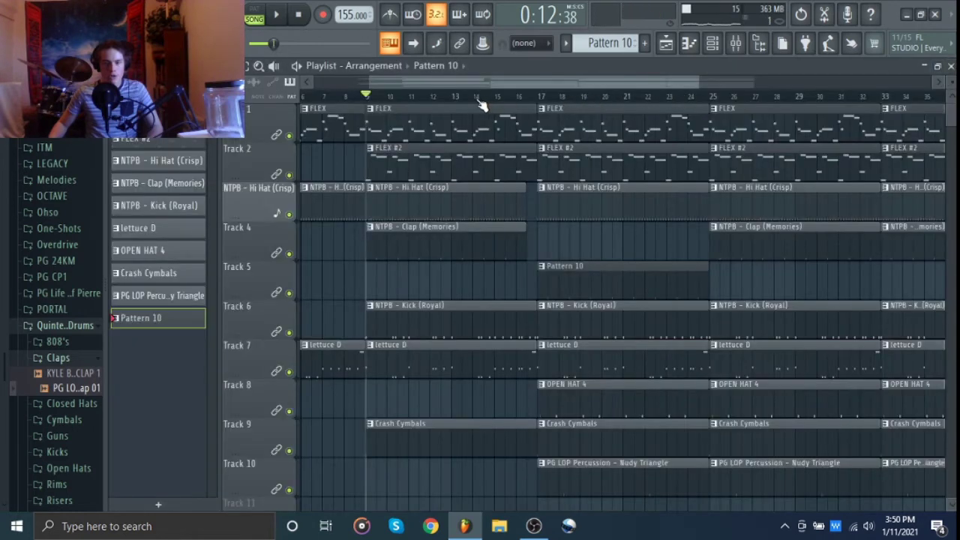
{"action": "key", "text": "space"}
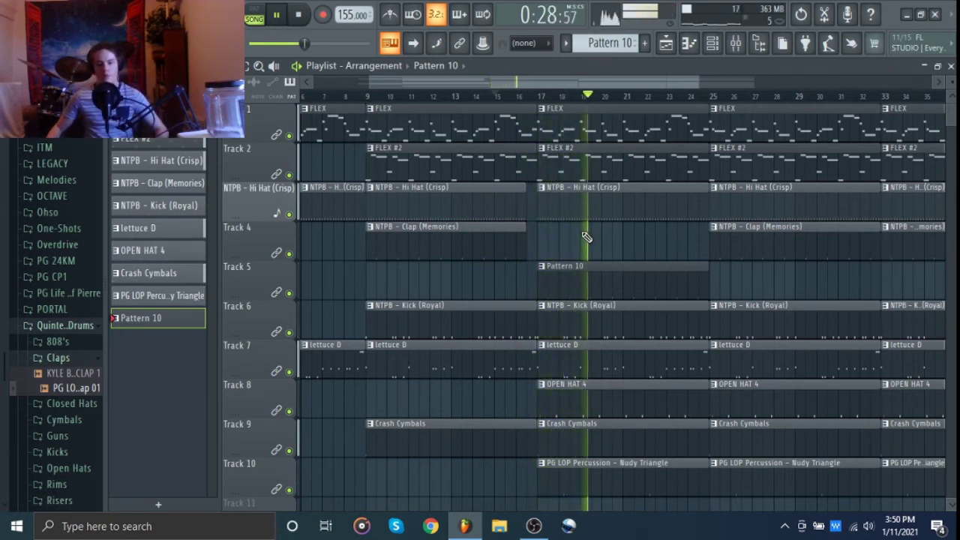
Step: Delete the FLEX clips from bar 25 to 41 and the kick, lettuce D, open hat, crash and percussion clips in bars 25 to 33
{"action": "left_click_drag", "start_coordinate": [633, 250], "coordinate": [544, 203]}
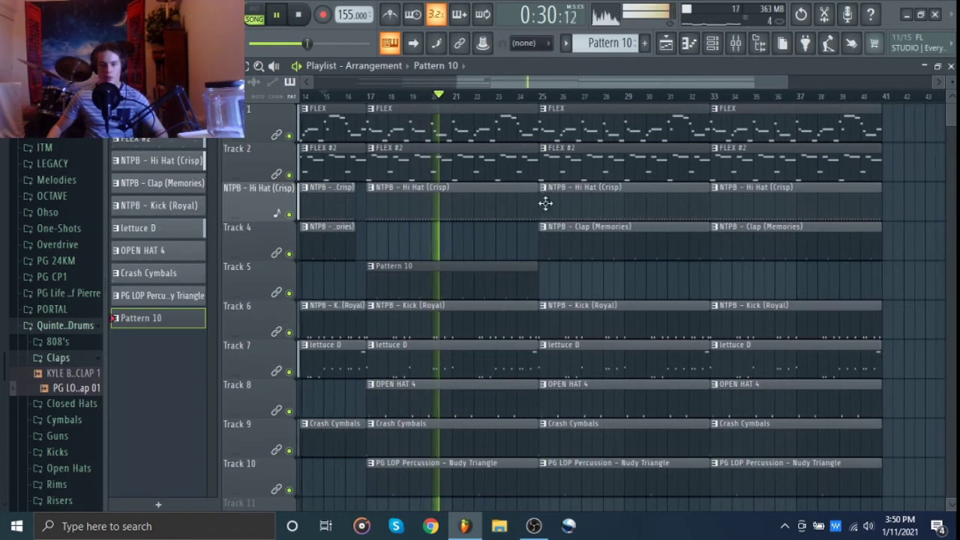
{"action": "right_click", "coordinate": [609, 122]}
{"action": "right_click", "coordinate": [780, 125]}
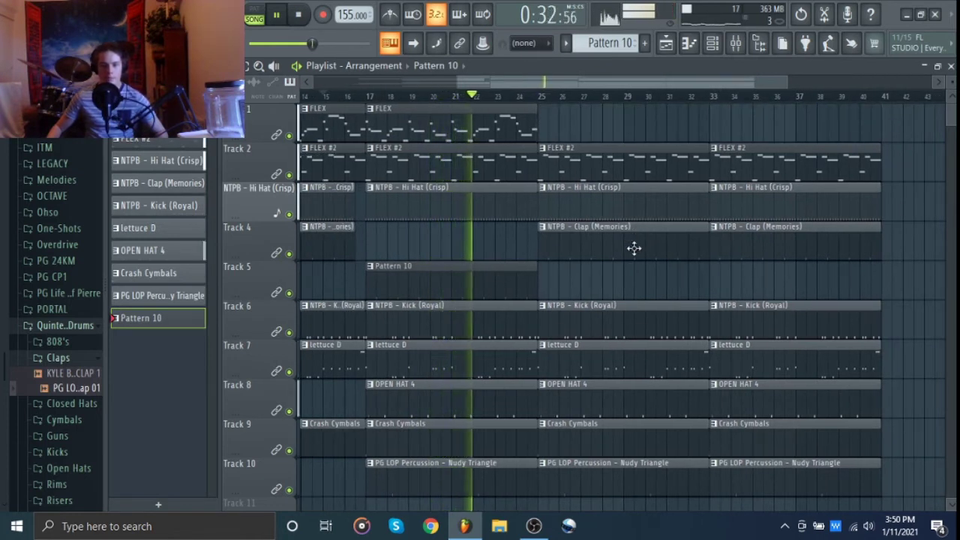
{"action": "left_click_drag", "start_coordinate": [623, 290], "coordinate": [638, 490]}
{"action": "key", "text": "Delete"}
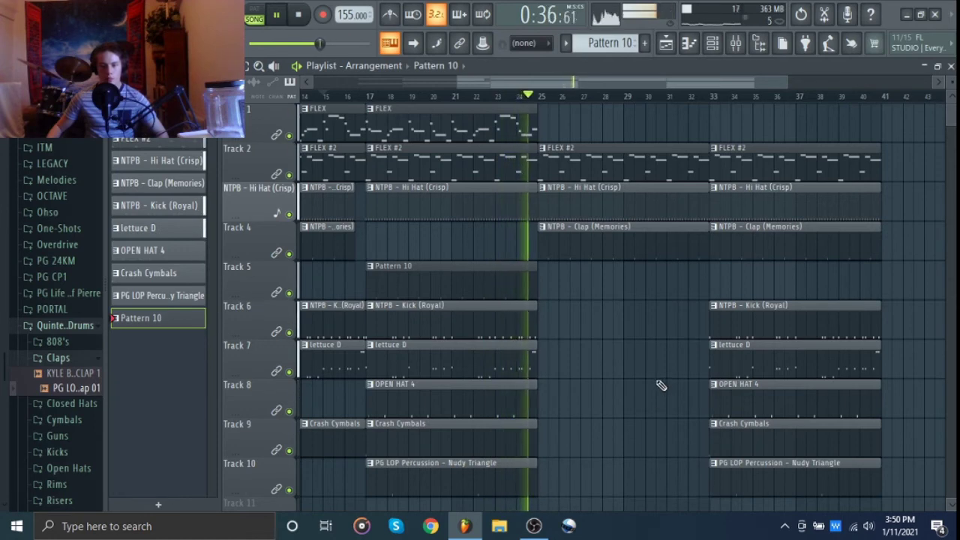
Step: Delete the kick, open hat, crash and percussion clips at bar 33, leaving a lettuce D clip on Track 7
{"action": "right_click", "coordinate": [742, 360]}
{"action": "right_click", "coordinate": [746, 400]}
{"action": "right_click", "coordinate": [748, 439]}
{"action": "right_click", "coordinate": [752, 465]}
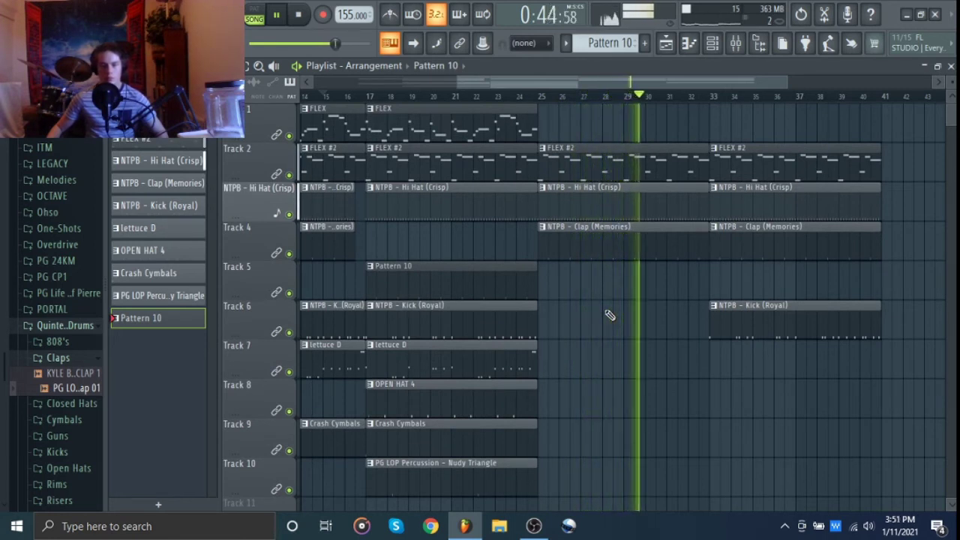
{"action": "left_click", "coordinate": [710, 365]}
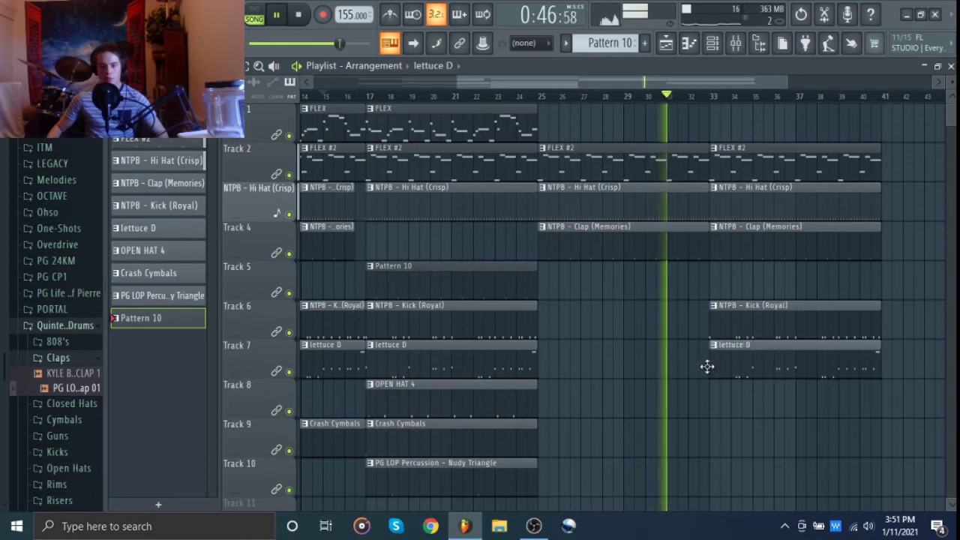
{"action": "right_click", "coordinate": [733, 329]}
Step: Shorten the Hi Hat (Crisp) and Clap (Memories) clips starting at bar 33 so they end half a bar before bar 41
{"action": "left_click_drag", "start_coordinate": [844, 328], "coordinate": [773, 334]}
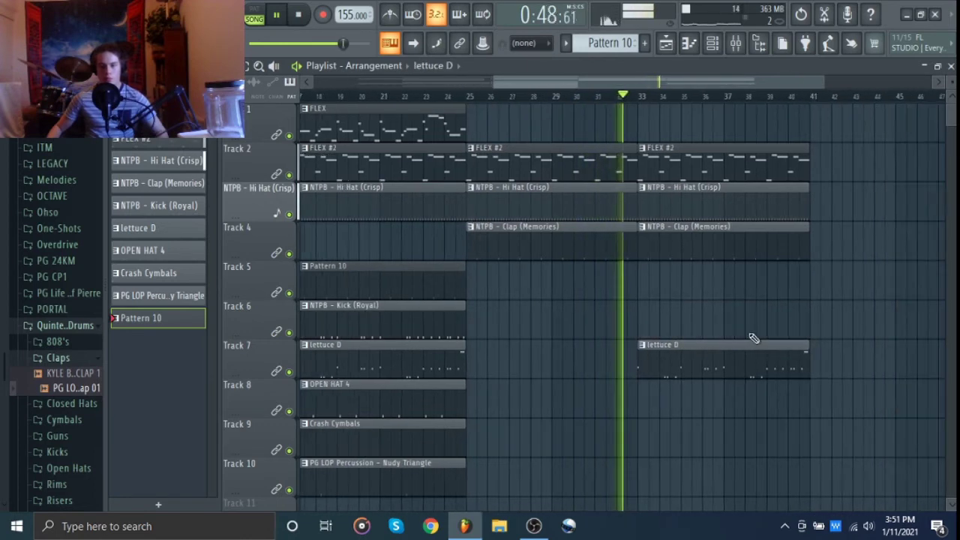
{"action": "scroll", "coordinate": [823, 315], "scroll_direction": "up", "scroll_amount": 6}
{"action": "left_click_drag", "start_coordinate": [774, 216], "coordinate": [762, 236]}
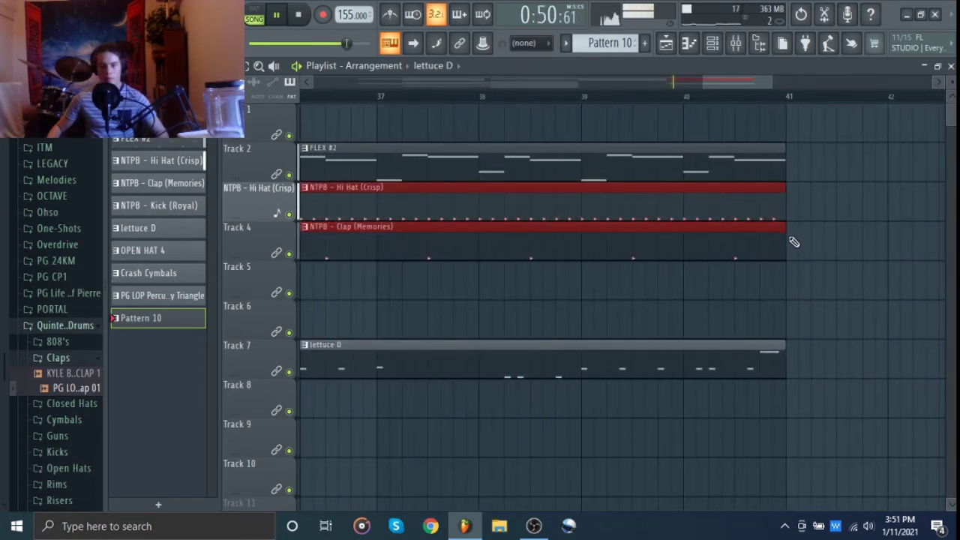
{"action": "scroll", "coordinate": [740, 280], "scroll_direction": "down", "scroll_amount": 6}
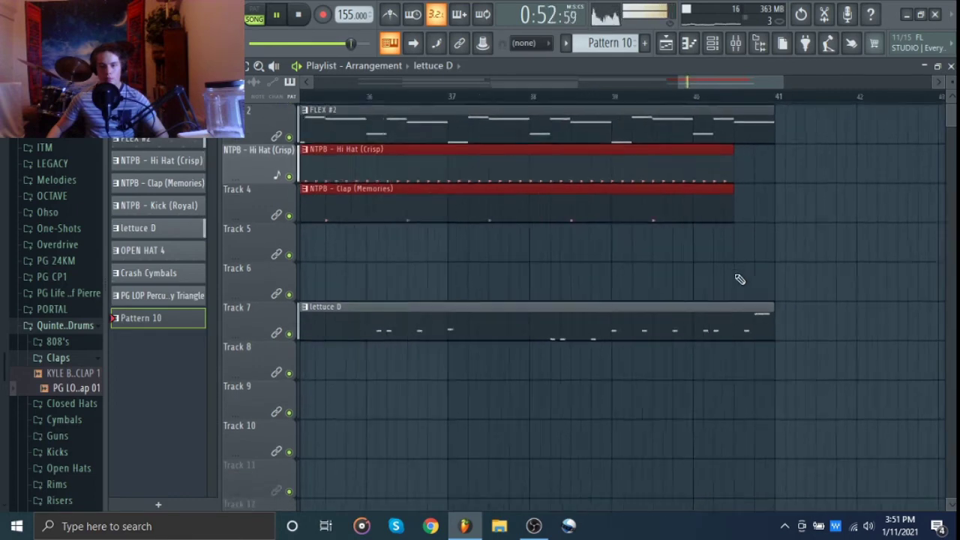
{"action": "right_click", "coordinate": [739, 281]}
{"action": "scroll", "coordinate": [738, 282], "scroll_direction": "down", "scroll_amount": 2}
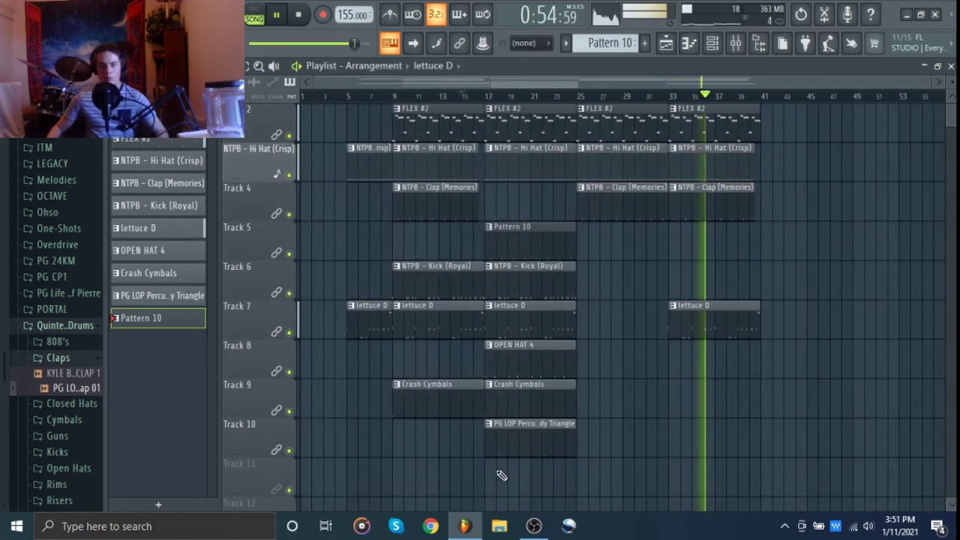
Step: Copy the clips of all tracks from bars 9 to 25 to bar 41
{"action": "left_click_drag", "start_coordinate": [526, 478], "coordinate": [791, 169]}
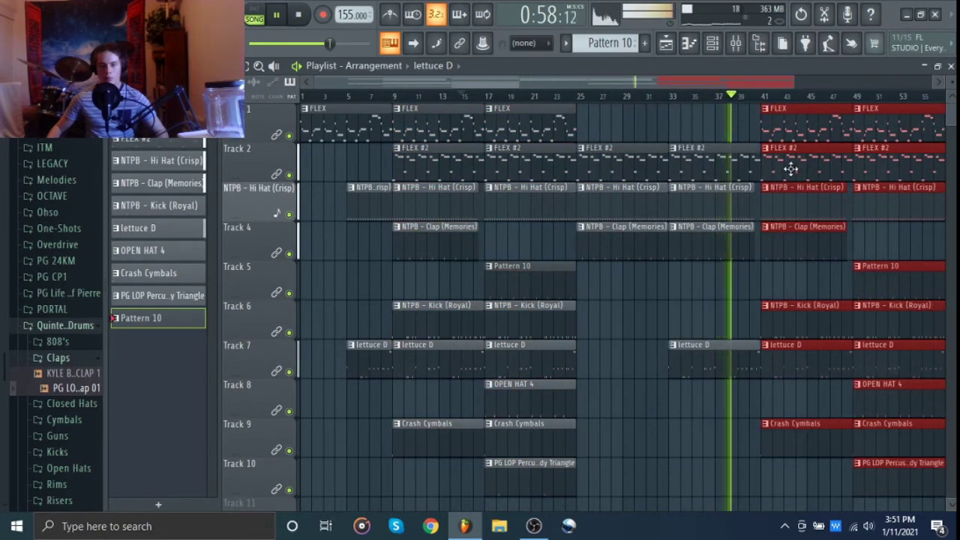
{"action": "left_click", "coordinate": [925, 247], "text": "ctrl"}
Step: Try the boost in the precomputed effects of the Hi Hat (Crisp) channel and return to the playlist
{"action": "left_click", "coordinate": [711, 43]}
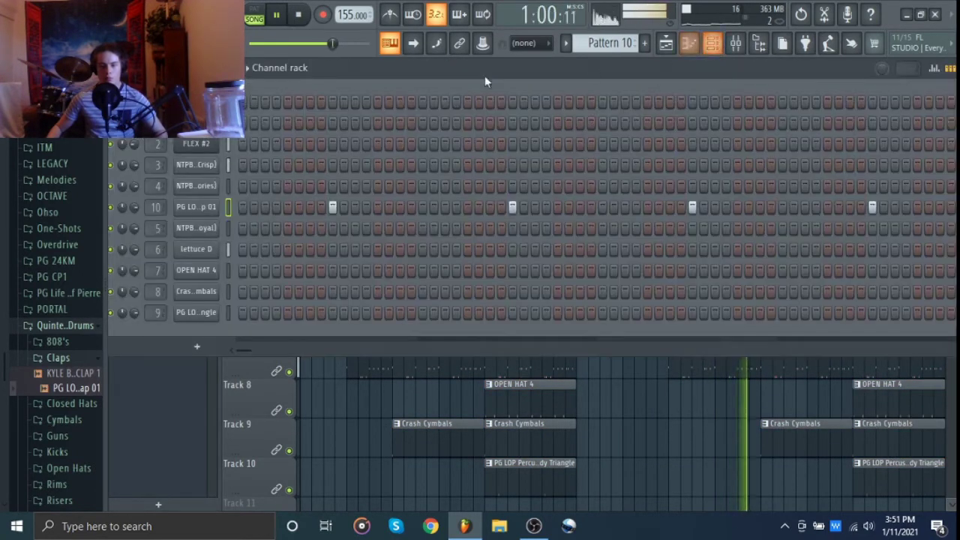
{"action": "left_click", "coordinate": [216, 166]}
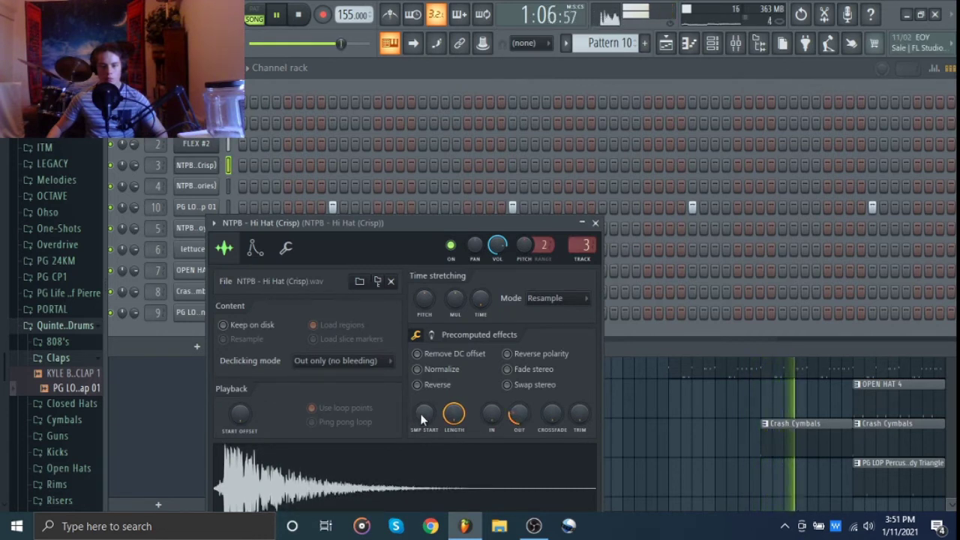
{"action": "left_click", "coordinate": [432, 334]}
{"action": "mouse_move", "coordinate": [427, 358]}
{"action": "left_mouse_down"}
{"action": "mouse_move", "coordinate": [426, 341]}
{"action": "mouse_move", "coordinate": [424, 374]}
{"action": "left_mouse_up"}
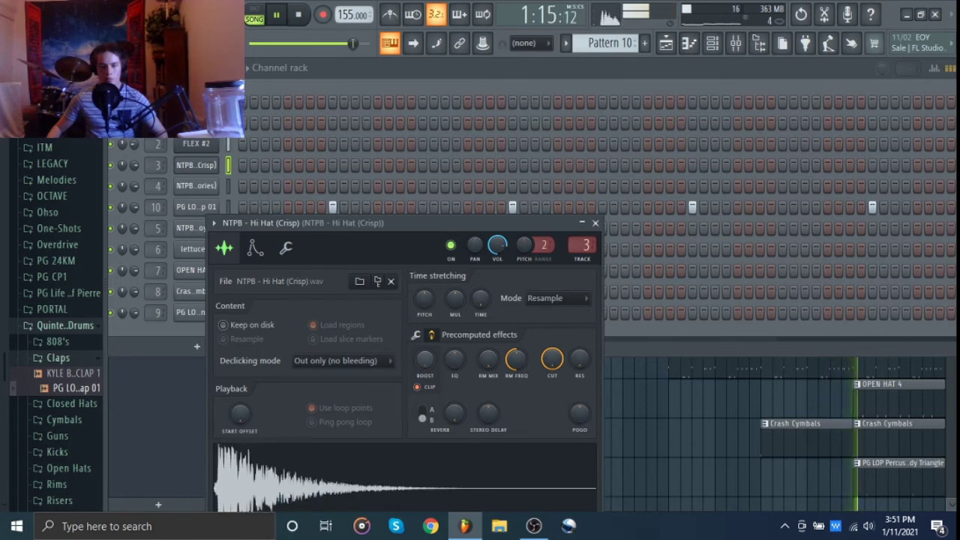
{"action": "left_click", "coordinate": [417, 336]}
{"action": "left_click", "coordinate": [596, 224]}
{"action": "left_click", "coordinate": [625, 452]}
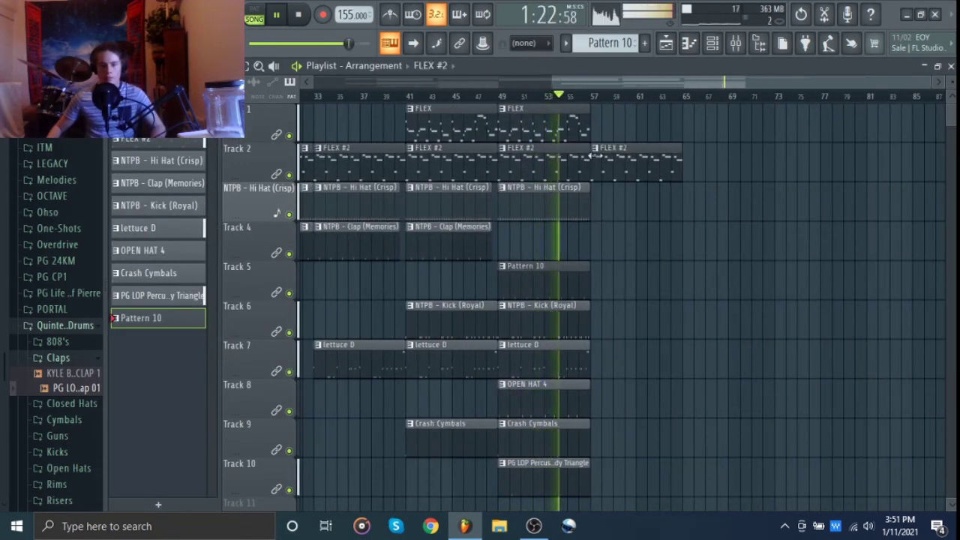
Step: Place FLEX, Hi Hat (Crisp) and Clap (Memories) clips at bar 57 and extend the clap clip to bar 65
{"action": "left_click", "coordinate": [628, 150]}
{"action": "right_click", "coordinate": [623, 175]}
{"action": "left_click", "coordinate": [578, 125]}
{"action": "left_click", "coordinate": [597, 126]}
{"action": "left_click_drag", "start_coordinate": [552, 183], "coordinate": [537, 258]}
{"action": "key", "text": "ctrl+b"}
{"action": "left_click", "coordinate": [698, 266], "text": "ctrl"}
{"action": "left_click", "coordinate": [481, 249]}
{"action": "left_click", "coordinate": [600, 254]}
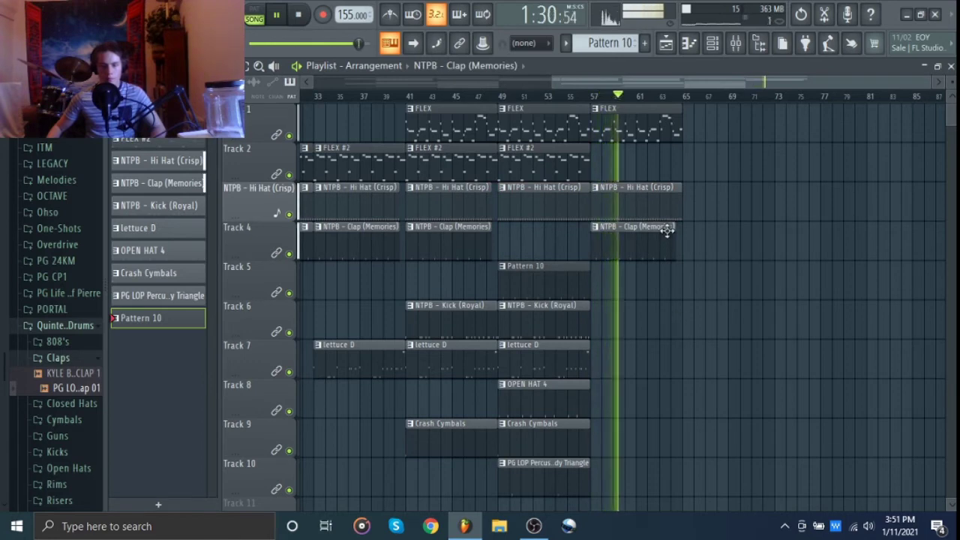
{"action": "scroll", "coordinate": [667, 253], "scroll_direction": "up", "scroll_amount": 3}
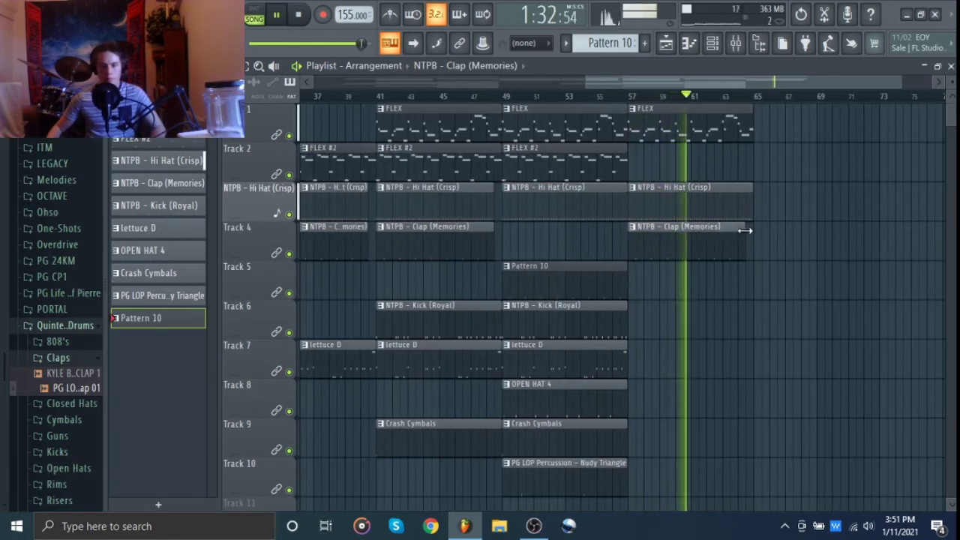
{"action": "left_click_drag", "start_coordinate": [743, 231], "coordinate": [750, 230]}
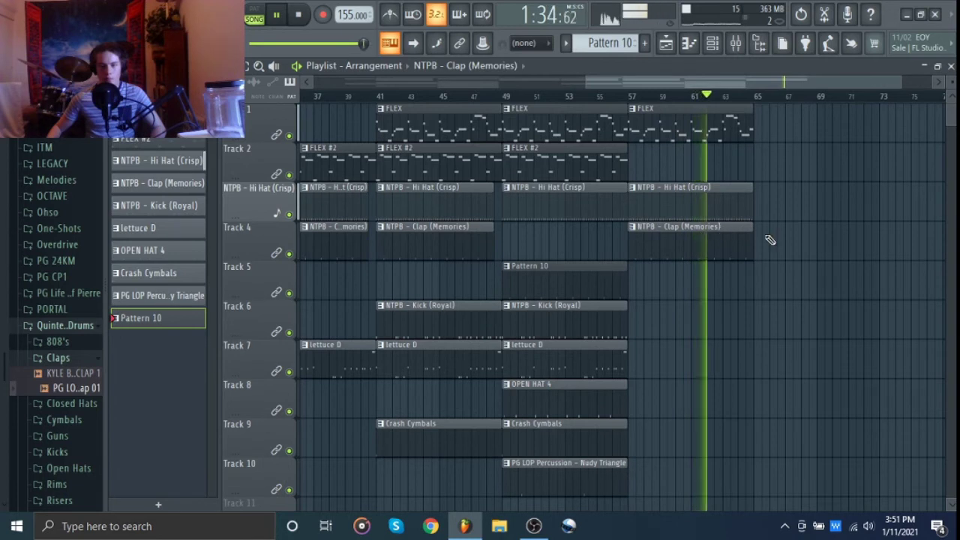
Step: Duplicate the clips of bars 57 to 65 at bar 65 and add Pattern 10 and Kick (Royal) clips beneath them
{"action": "left_click", "coordinate": [756, 288]}
{"action": "left_click_drag", "start_coordinate": [709, 297], "coordinate": [713, 116]}
{"action": "key", "text": "ctrl+b"}
{"action": "left_click", "coordinate": [762, 333], "text": "ctrl"}
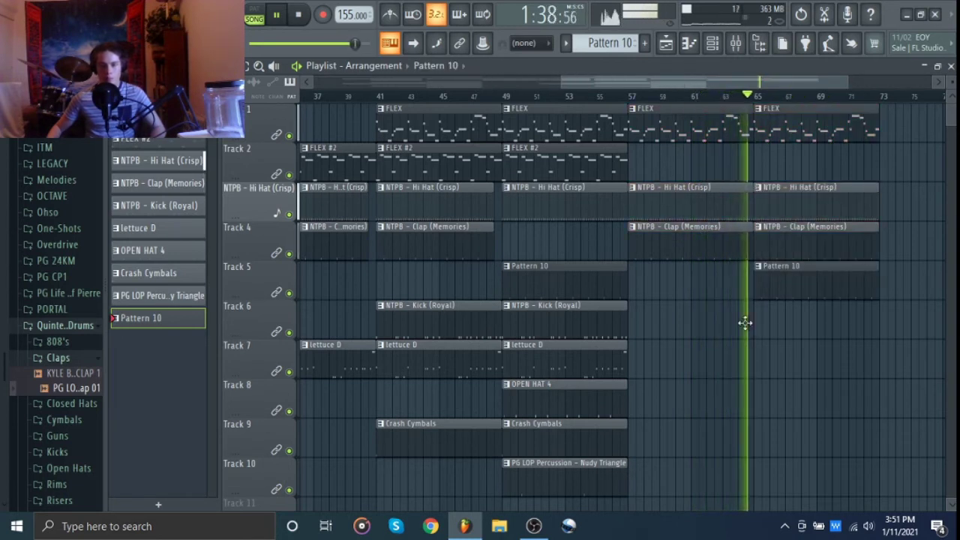
{"action": "left_click", "coordinate": [608, 324]}
{"action": "left_click", "coordinate": [747, 324]}
{"action": "mouse_move", "coordinate": [789, 334]}
{"action": "left_mouse_down"}
{"action": "mouse_move", "coordinate": [811, 335]}
{"action": "mouse_move", "coordinate": [793, 338]}
{"action": "left_mouse_up"}
Step: Copy the clips of bars 41 to 57 to bar 73 and add a closing FLEX clip on Track 1 at bar 89
{"action": "scroll", "coordinate": [779, 390], "scroll_direction": "down", "scroll_amount": 5}
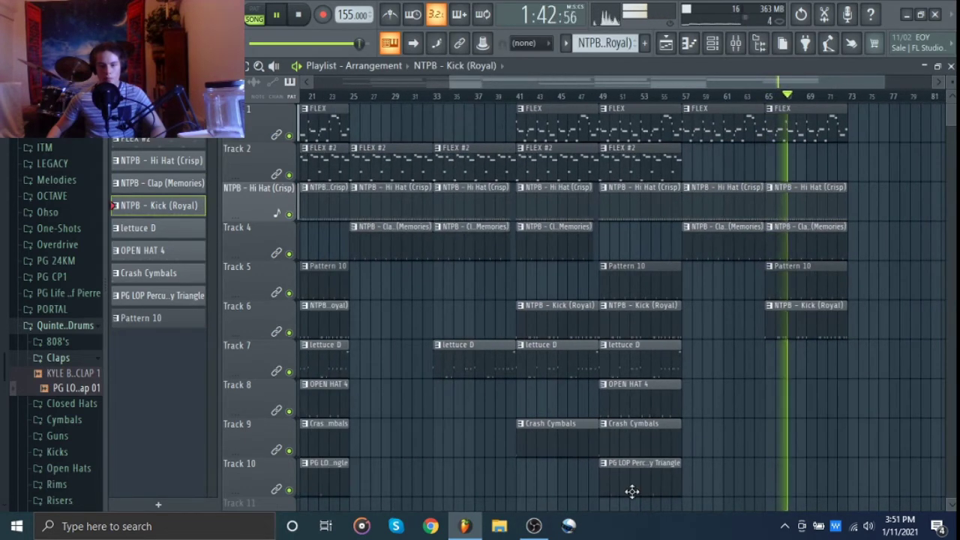
{"action": "left_click_drag", "start_coordinate": [632, 491], "coordinate": [713, 207]}
{"action": "scroll", "coordinate": [879, 136], "scroll_direction": "down", "scroll_amount": 3}
{"action": "left_click", "coordinate": [815, 141]}
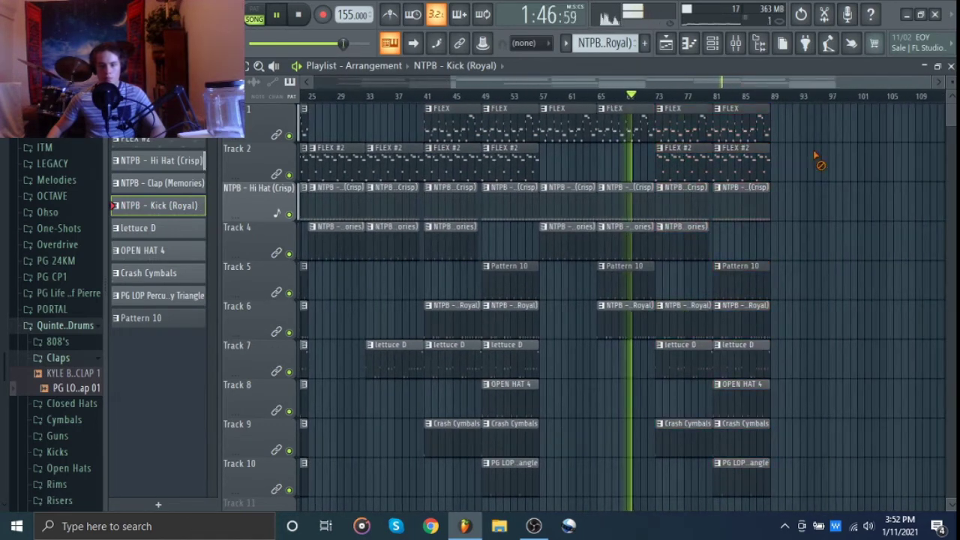
{"action": "left_click_drag", "start_coordinate": [815, 140], "coordinate": [769, 139]}
{"action": "scroll", "coordinate": [810, 157], "scroll_direction": "down", "scroll_amount": 3}
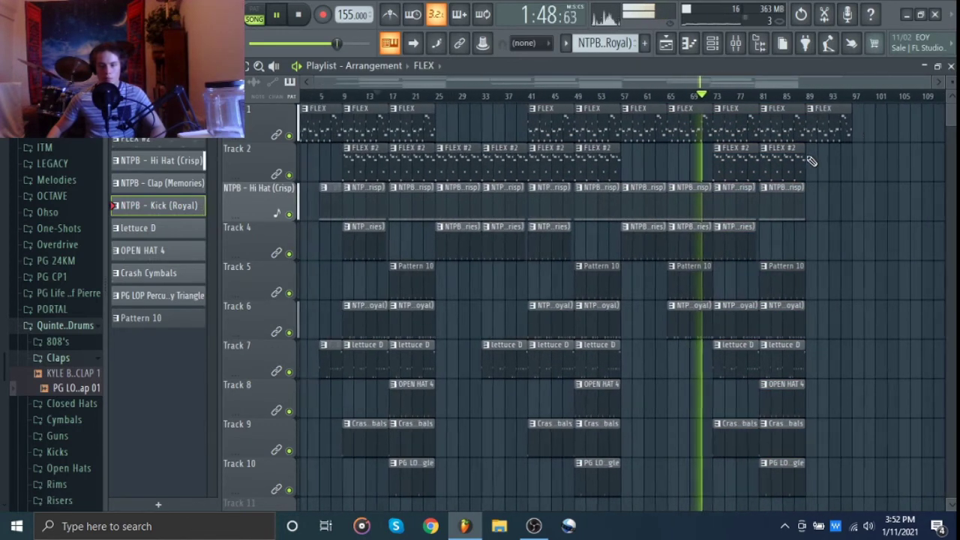
Step: Open the Hi Hat (Crisp) pattern in the piano roll, stop playback and set the snap to 1/2 step
{"action": "left_click", "coordinate": [725, 203]}
{"action": "double_click", "coordinate": [725, 203]}
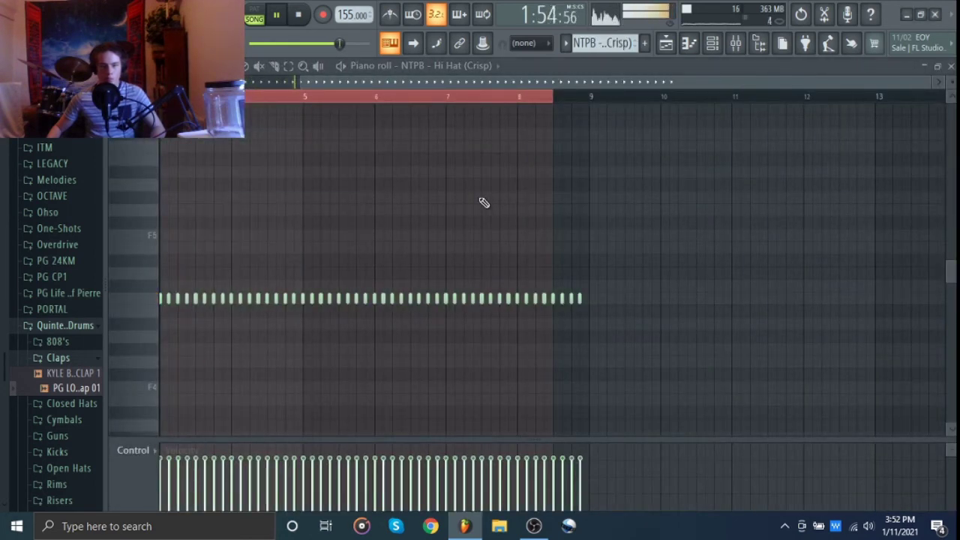
{"action": "left_click_drag", "start_coordinate": [316, 219], "coordinate": [459, 228]}
{"action": "left_click", "coordinate": [841, 224], "text": "ctrl"}
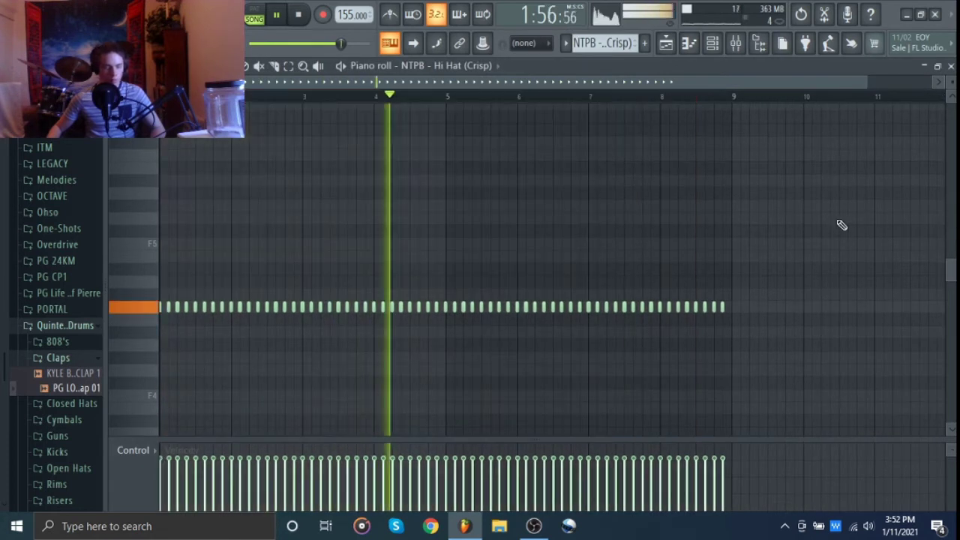
{"action": "key", "text": "space"}
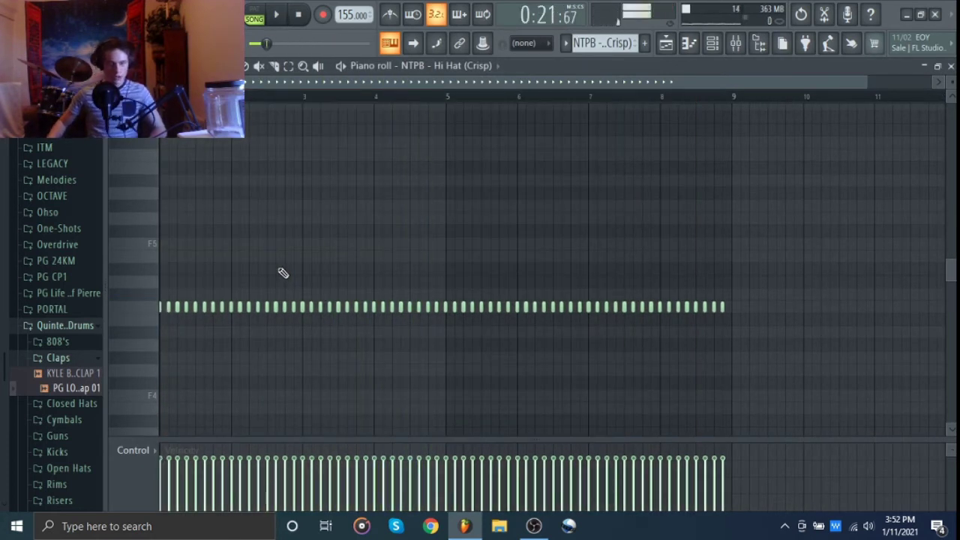
{"action": "left_click", "coordinate": [146, 66]}
{"action": "left_click", "coordinate": [177, 199]}
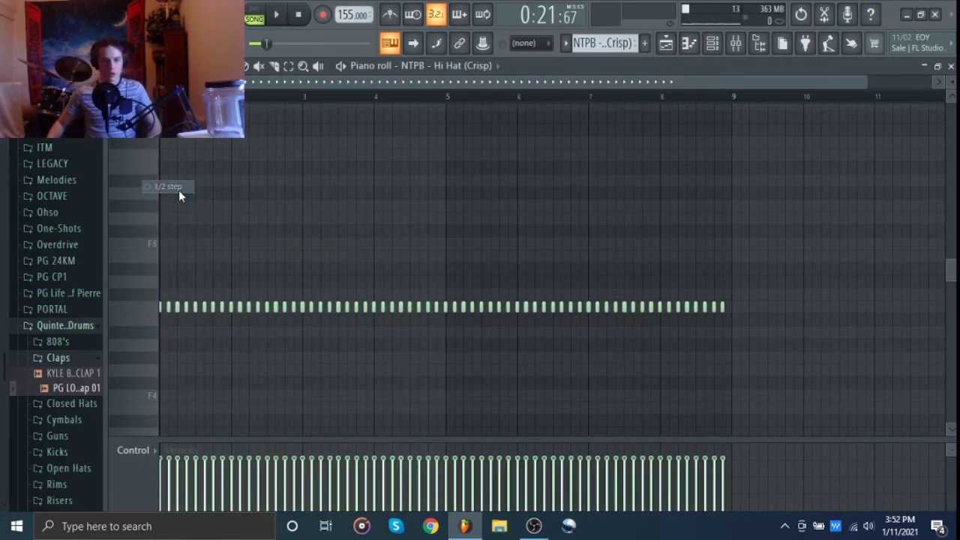
Step: Add a four-note hi-hat roll with rising velocities on F4 in bar 1 and play it back
{"action": "scroll", "coordinate": [233, 210], "scroll_direction": "up", "scroll_amount": 4}
{"action": "left_click_drag", "start_coordinate": [329, 172], "coordinate": [791, 187]}
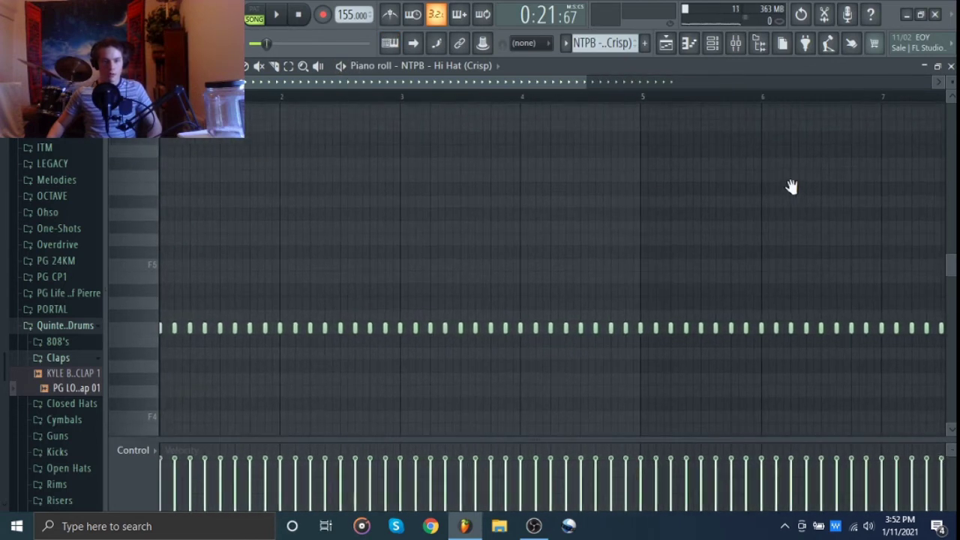
{"action": "scroll", "coordinate": [315, 240], "scroll_direction": "down", "scroll_amount": 2}
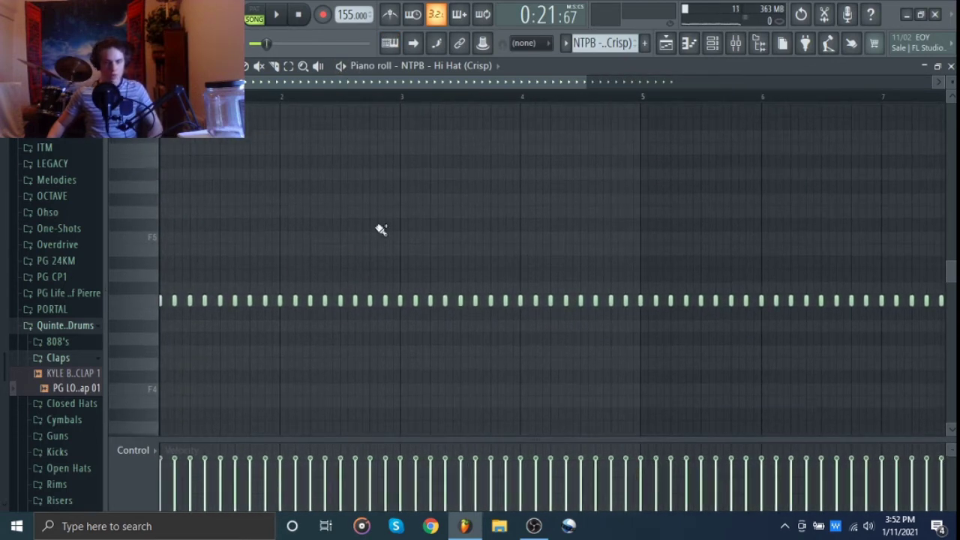
{"action": "scroll", "coordinate": [214, 278], "scroll_direction": "up", "scroll_amount": 3, "text": "ctrl"}
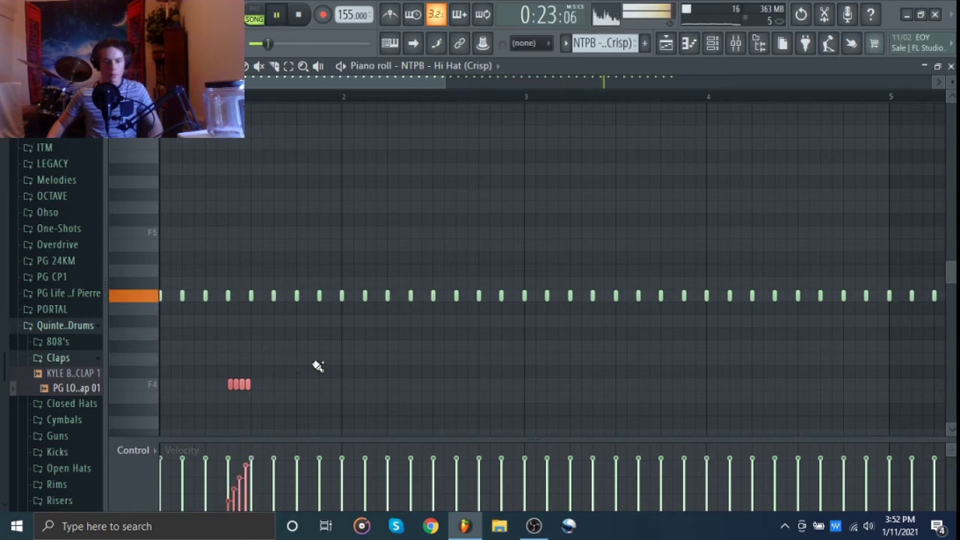
{"action": "scroll", "coordinate": [619, 321], "scroll_direction": "down", "scroll_amount": 2}
Step: Return to the playlist, select bars 81 to 89 as the playback range and start playing
{"action": "left_click", "coordinate": [950, 67]}
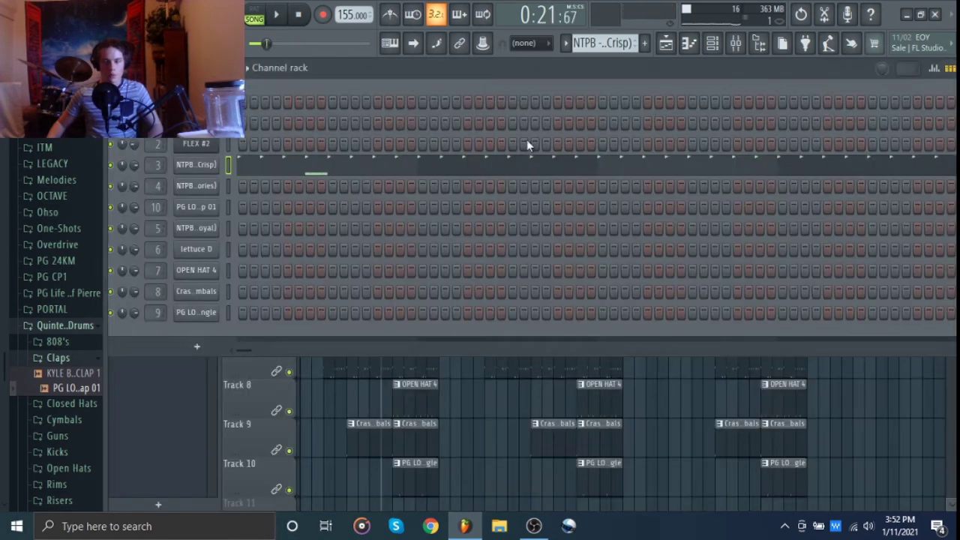
{"action": "left_click", "coordinate": [634, 402]}
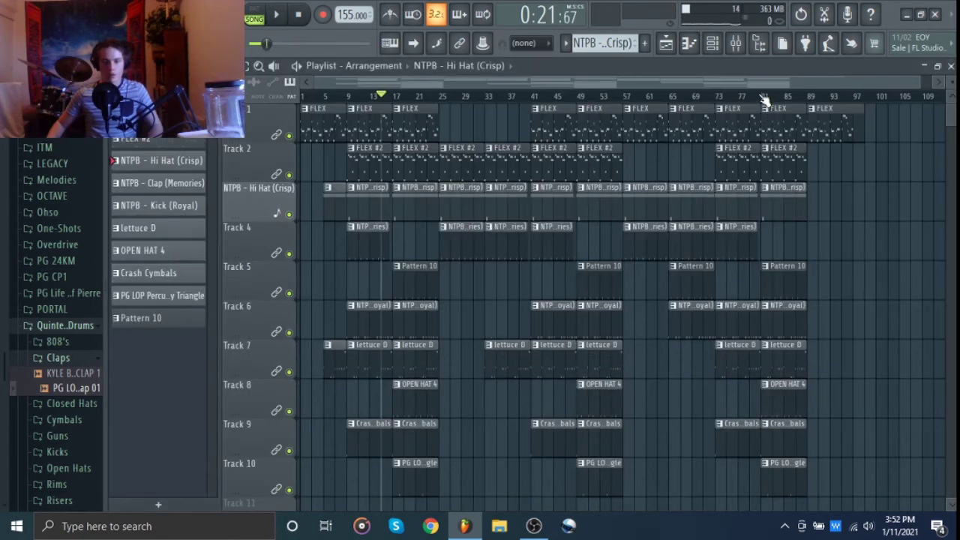
{"action": "left_click_drag", "start_coordinate": [761, 97], "coordinate": [796, 103]}
{"action": "key", "text": "space"}
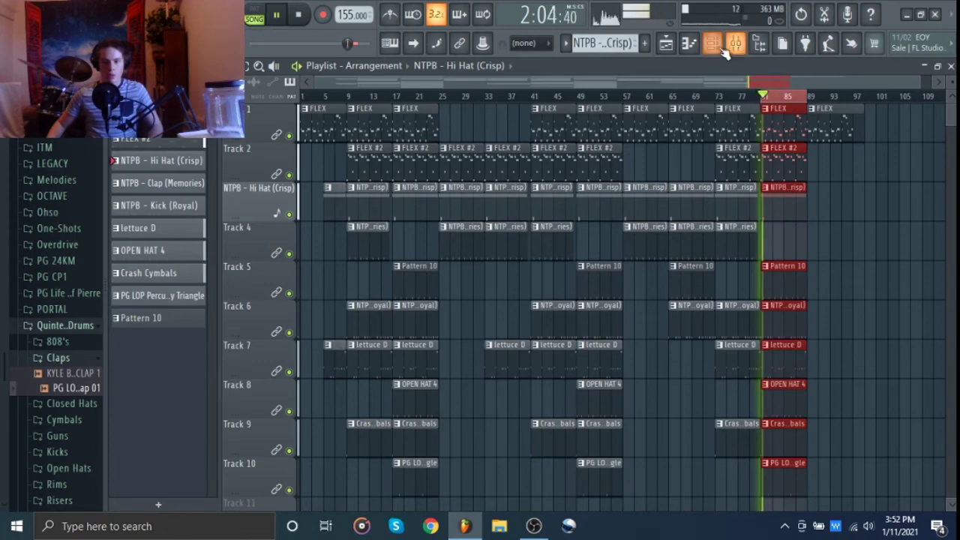
Step: Add an F5 roll at the end of bar 1 of the hi-hat pattern and chop it into eight notes with falling velocities
{"action": "left_click", "coordinate": [689, 43]}
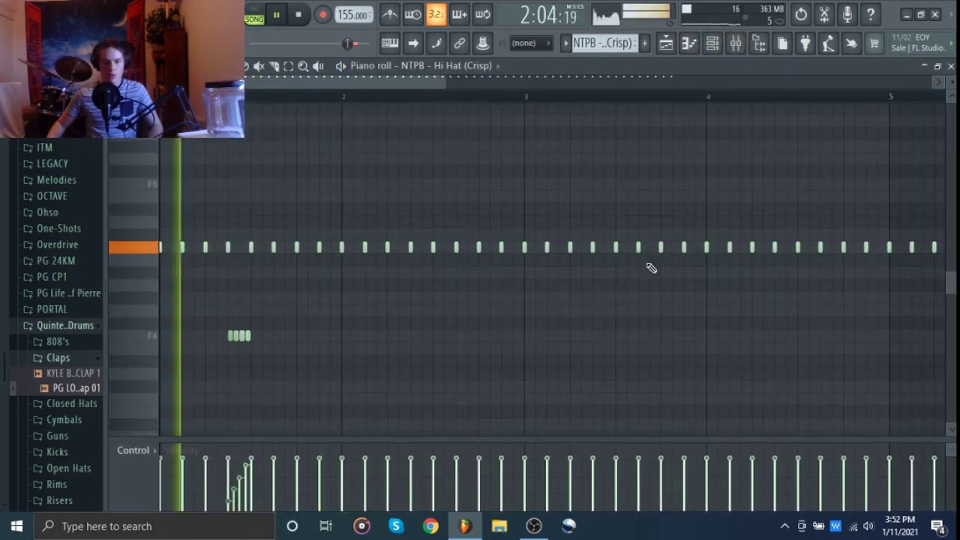
{"action": "key", "text": "space"}
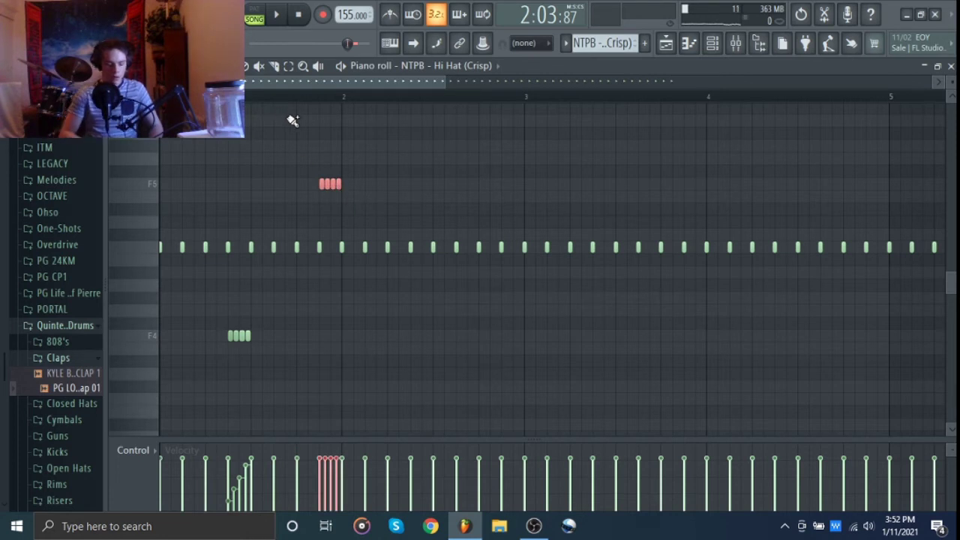
{"action": "key", "text": "ctrl+u"}
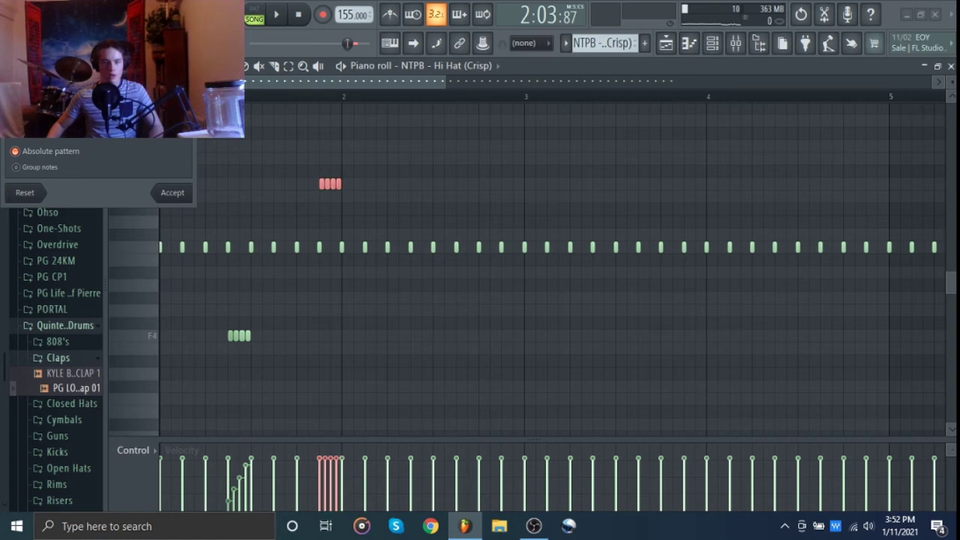
{"action": "left_click", "coordinate": [170, 198]}
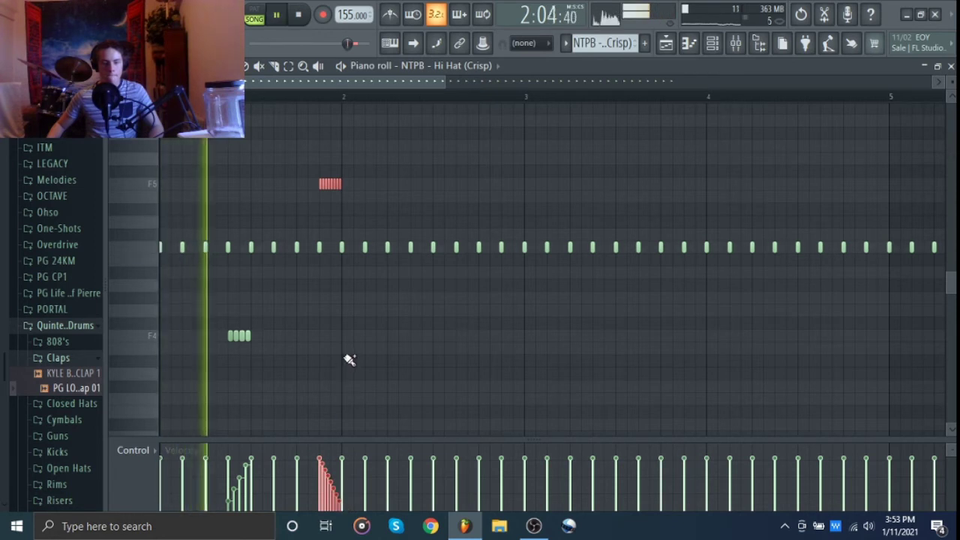
Step: Move the eight-note roll from the end of bar 1 to A#5 on the second hi-hat of bar 2 and play it back
{"action": "key", "text": "space"}
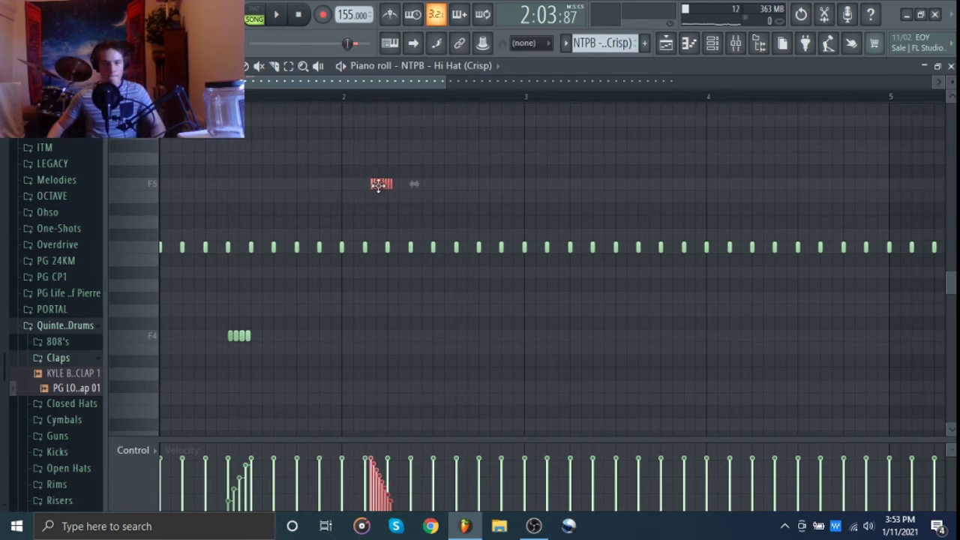
{"action": "left_click", "coordinate": [495, 209], "text": "ctrl"}
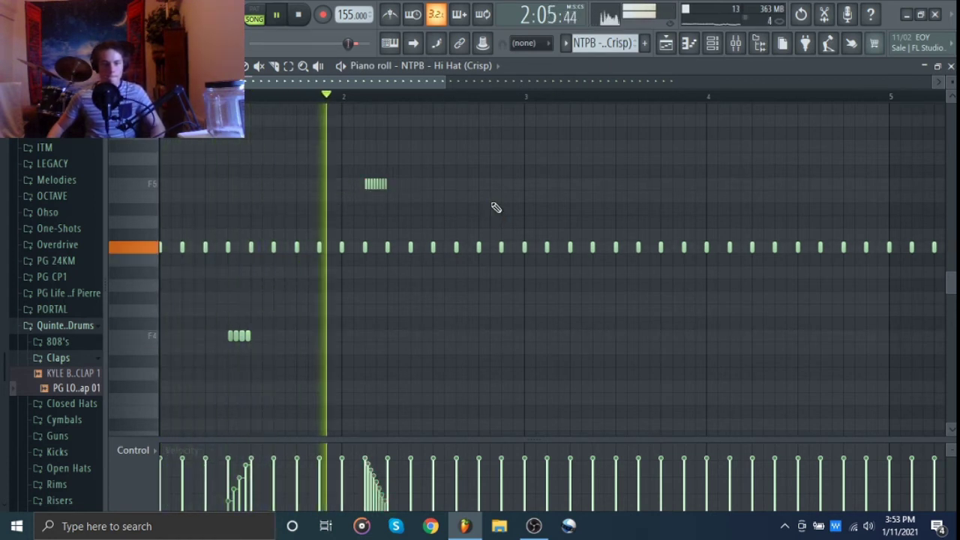
{"action": "key", "text": "space"}
{"action": "left_click_drag", "start_coordinate": [333, 182], "coordinate": [435, 188]}
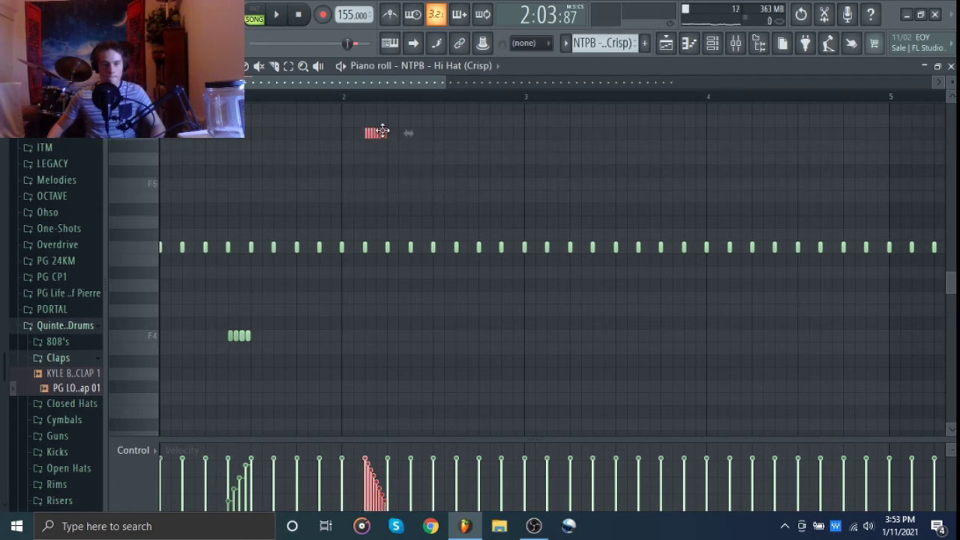
{"action": "key", "text": "space"}
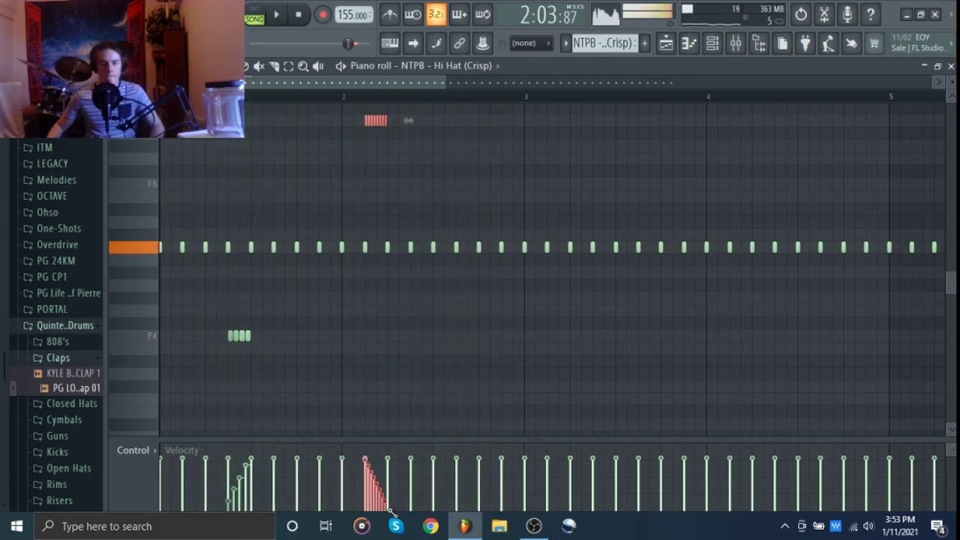
{"action": "key", "text": "space"}
{"action": "key", "text": "space"}
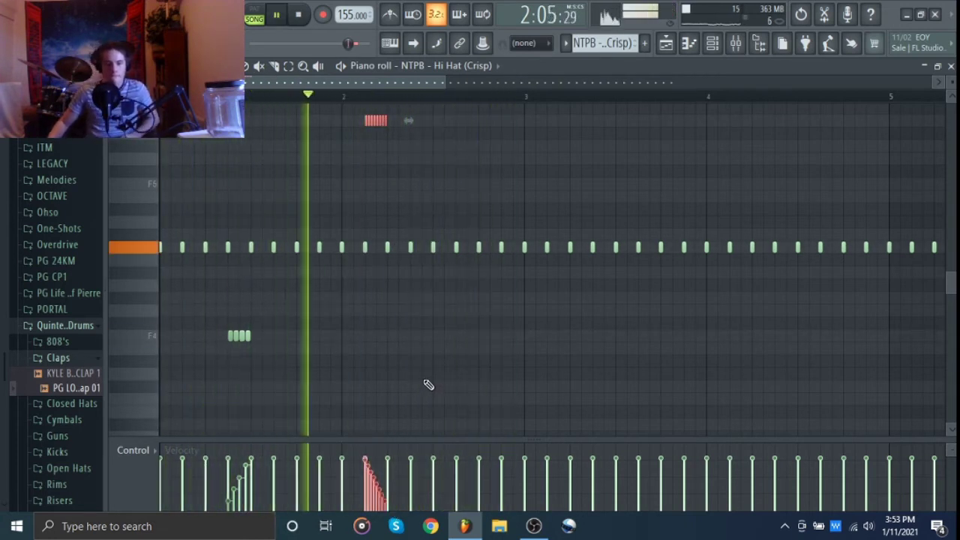
{"action": "key", "text": "space"}
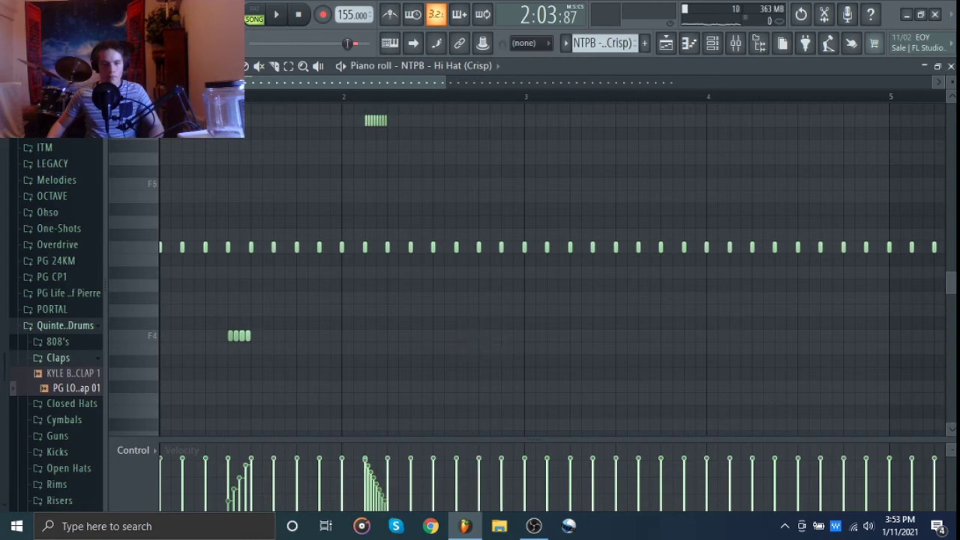
Step: Set the snap to 1/4 step, add four short F4 notes and one extra F4 hit near the end of bar 2, and play them
{"action": "left_click", "coordinate": [136, 90]}
{"action": "left_click", "coordinate": [147, 67]}
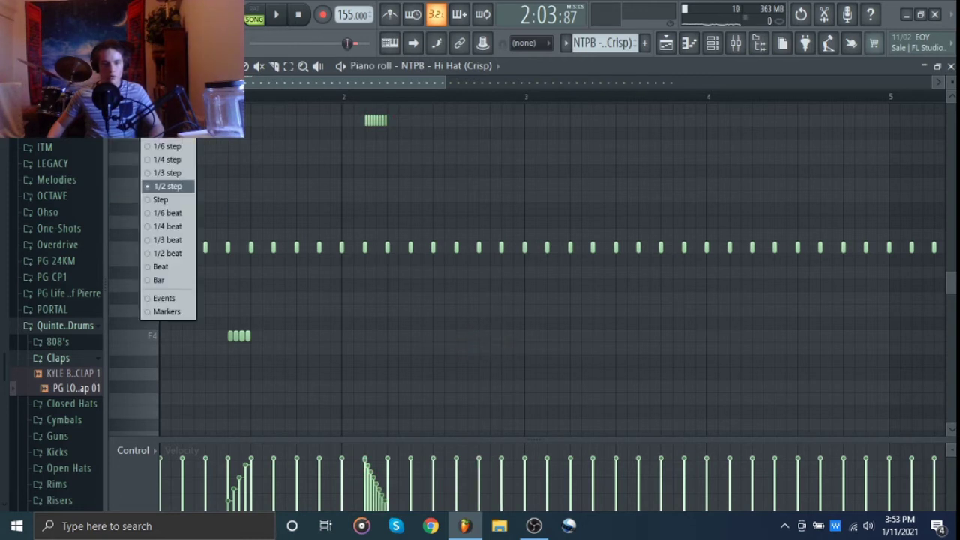
{"action": "left_click", "coordinate": [171, 173]}
{"action": "scroll", "coordinate": [491, 338], "scroll_direction": "up", "scroll_amount": 4}
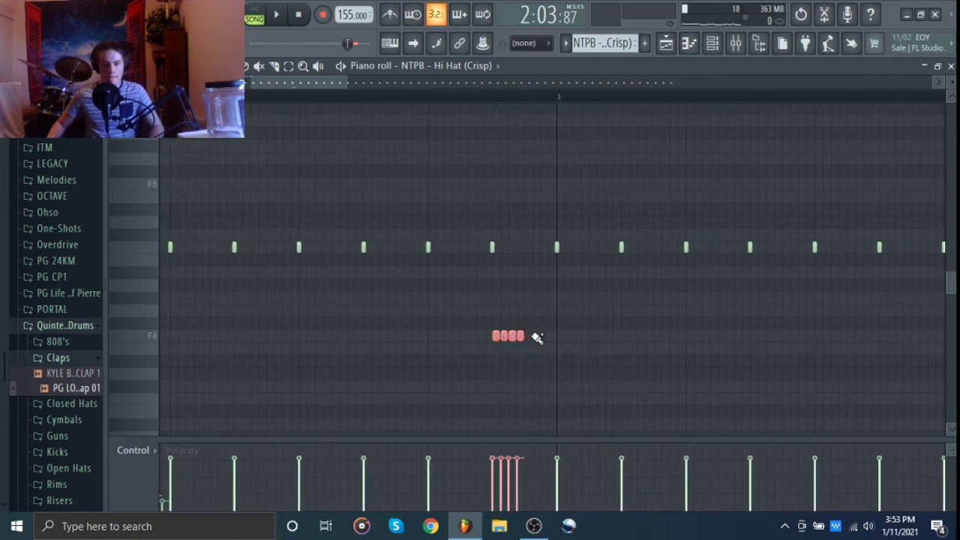
{"action": "left_click", "coordinate": [487, 336]}
{"action": "key", "text": "space"}
{"action": "scroll", "coordinate": [513, 306], "scroll_direction": "down", "scroll_amount": 3}
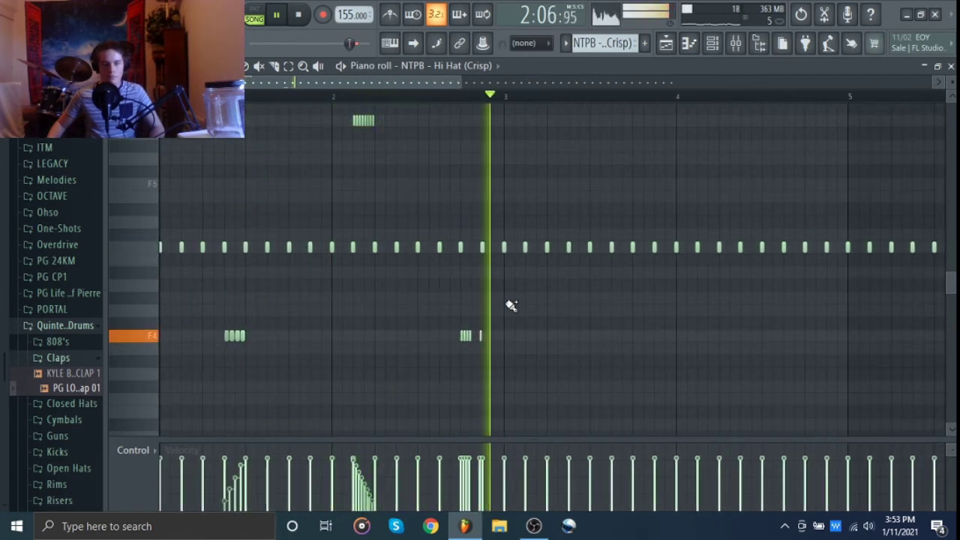
{"action": "key", "text": "space"}
Step: Align the extra F4 hit with the last hi-hat of bar 2 and give the four-note roll before it falling velocities, checking by playback
{"action": "scroll", "coordinate": [467, 335], "scroll_direction": "up", "scroll_amount": 4}
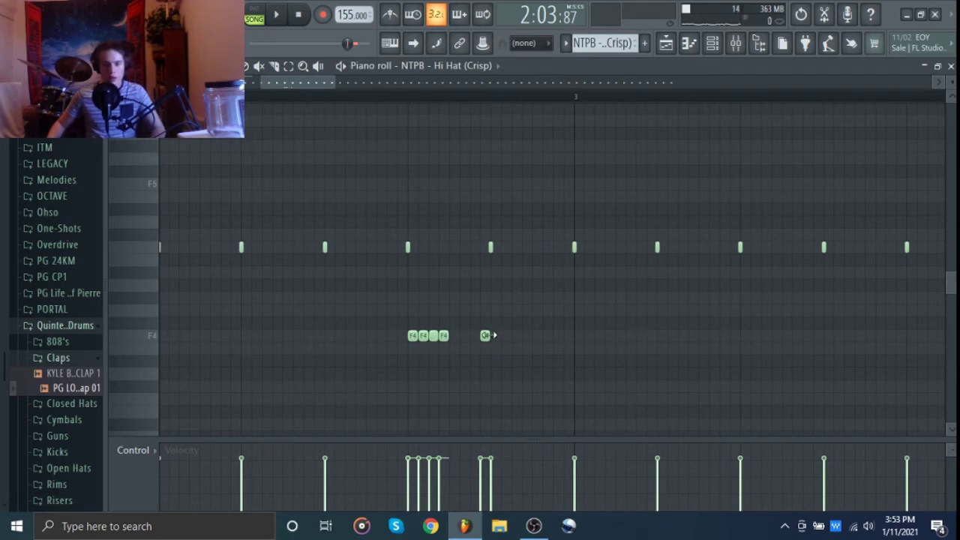
{"action": "key", "text": "space"}
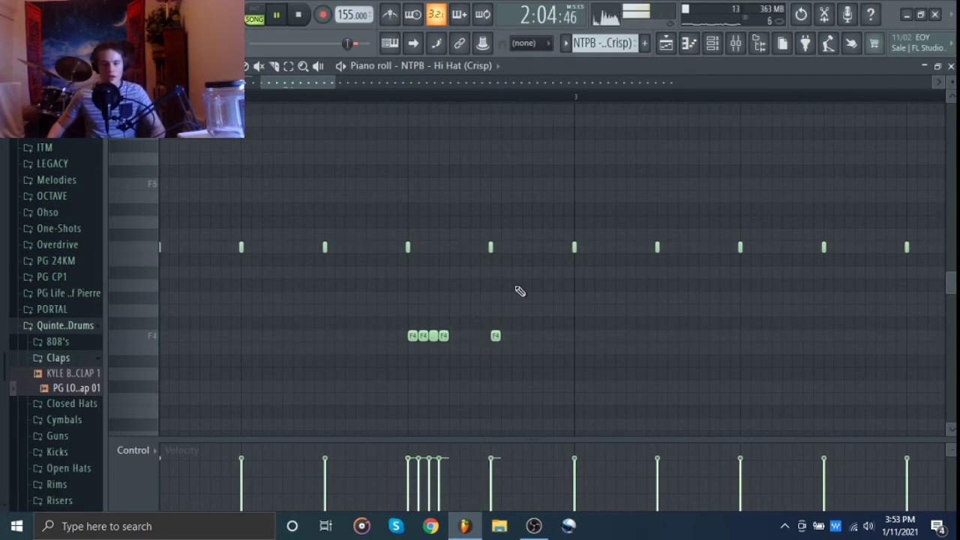
{"action": "scroll", "coordinate": [519, 291], "scroll_direction": "down", "scroll_amount": 3}
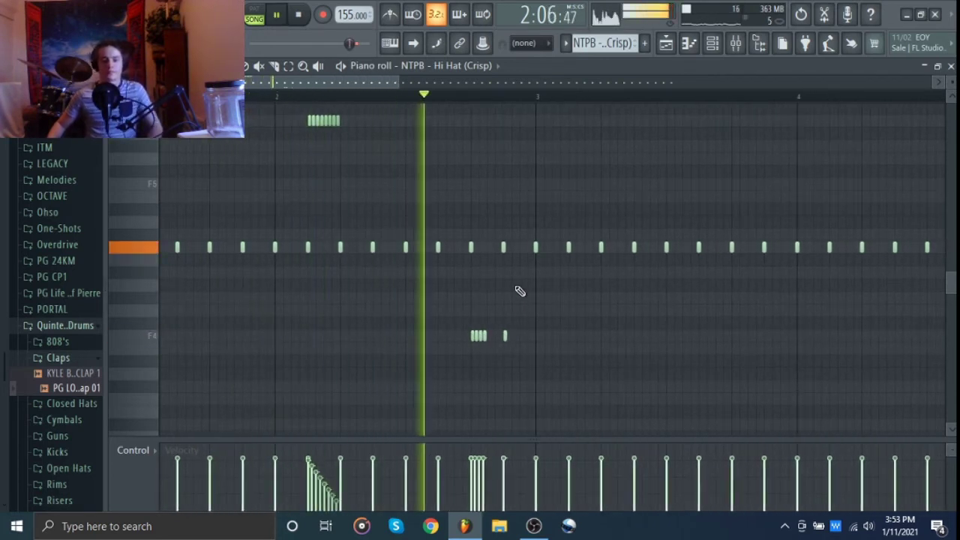
{"action": "key", "text": "space"}
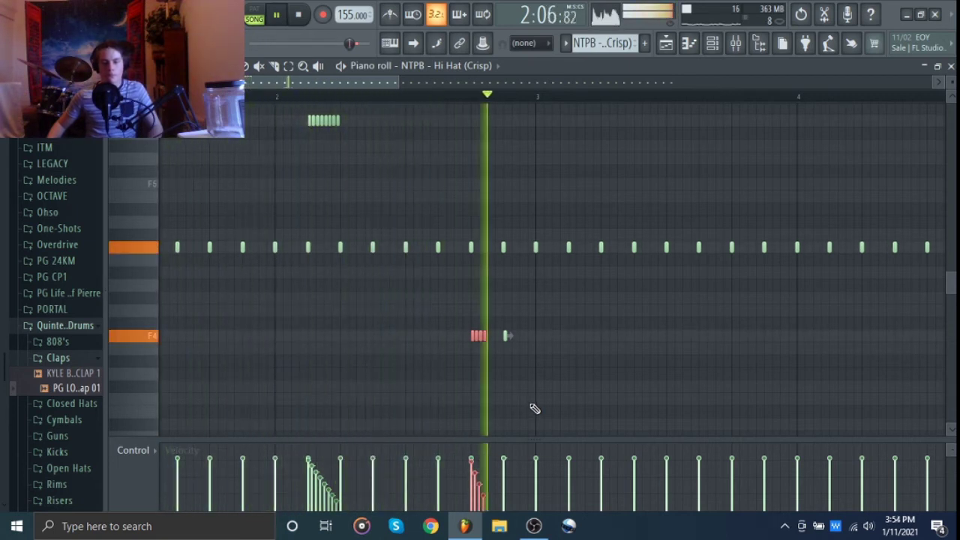
{"action": "key", "text": "space"}
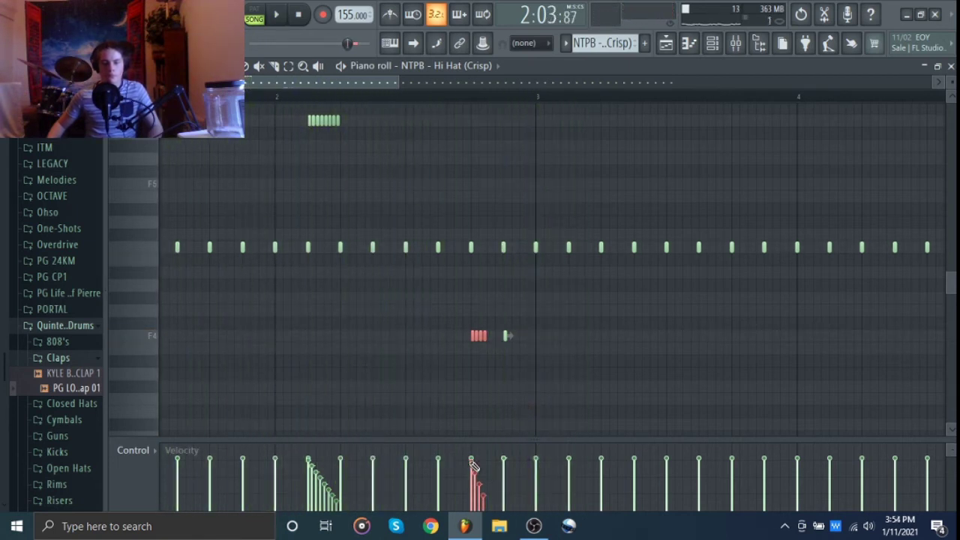
{"action": "key", "text": "space"}
{"action": "scroll", "coordinate": [502, 431], "scroll_direction": "down", "scroll_amount": 3}
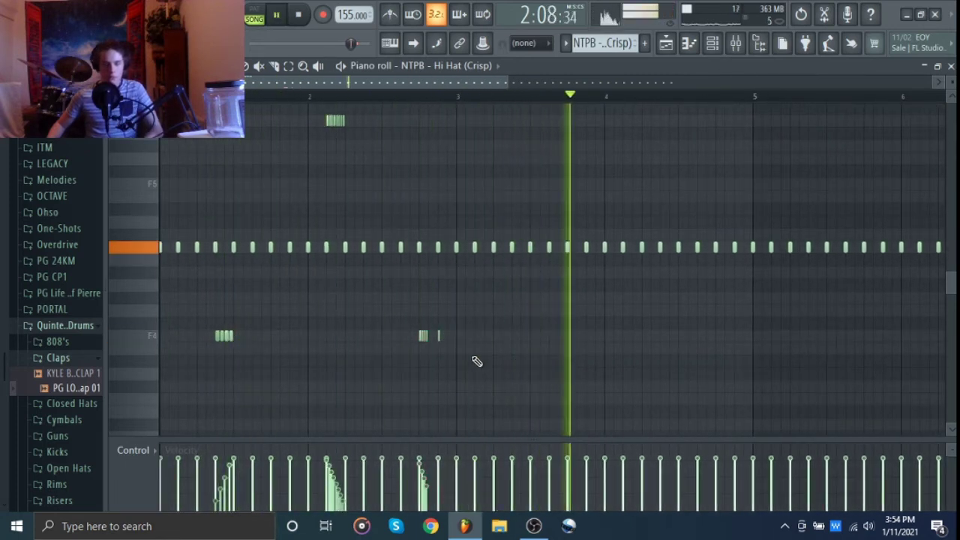
Step: Add an F5 roll with reduced, even velocities on the third hi-hat of bar 3 and trim it to eight notes
{"action": "key", "text": "space"}
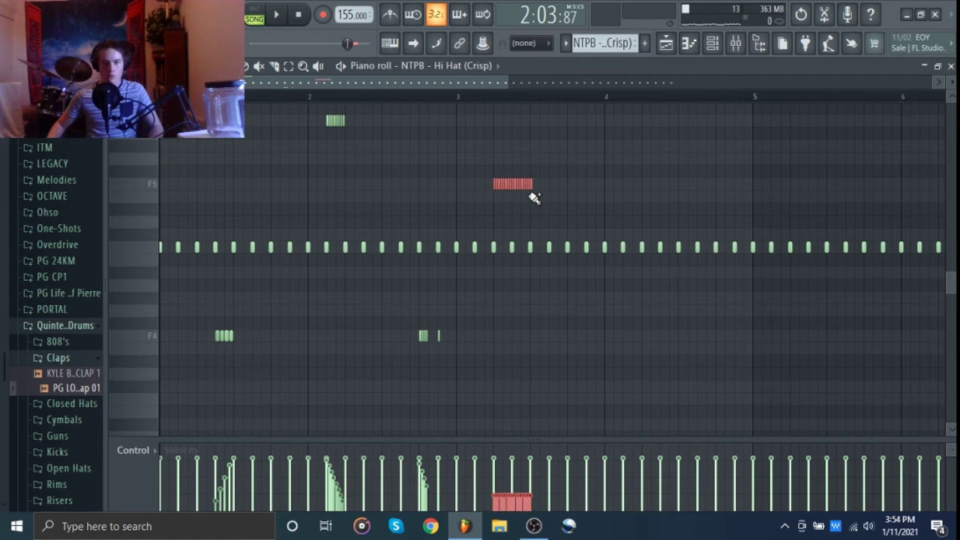
{"action": "scroll", "coordinate": [525, 214], "scroll_direction": "up", "scroll_amount": 5}
{"action": "left_click_drag", "start_coordinate": [368, 180], "coordinate": [638, 196]}
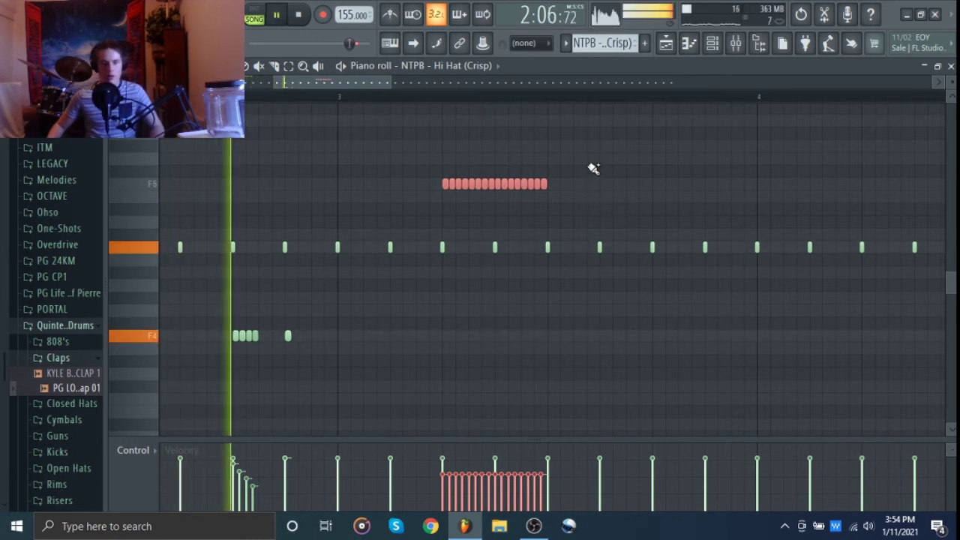
{"action": "key", "text": "space"}
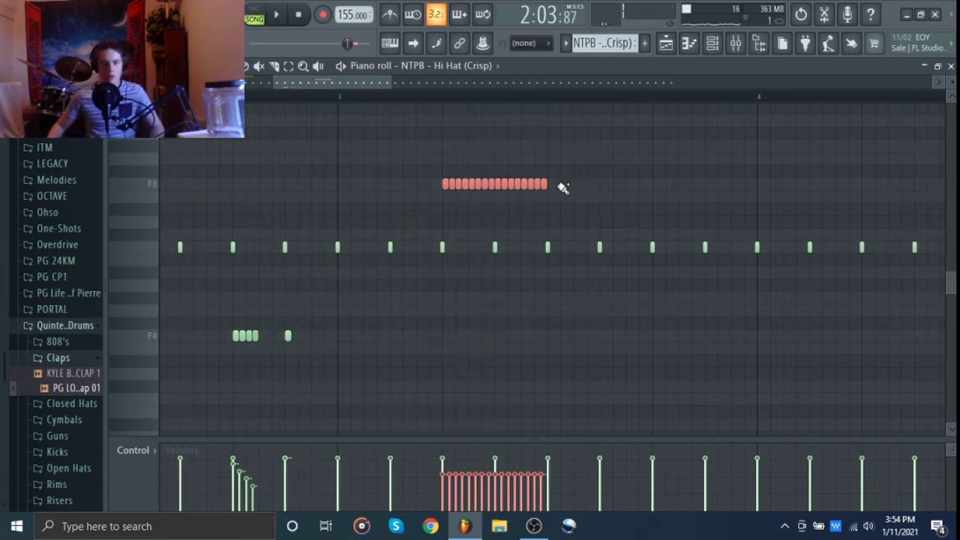
{"action": "left_click_drag", "start_coordinate": [559, 184], "coordinate": [512, 190]}
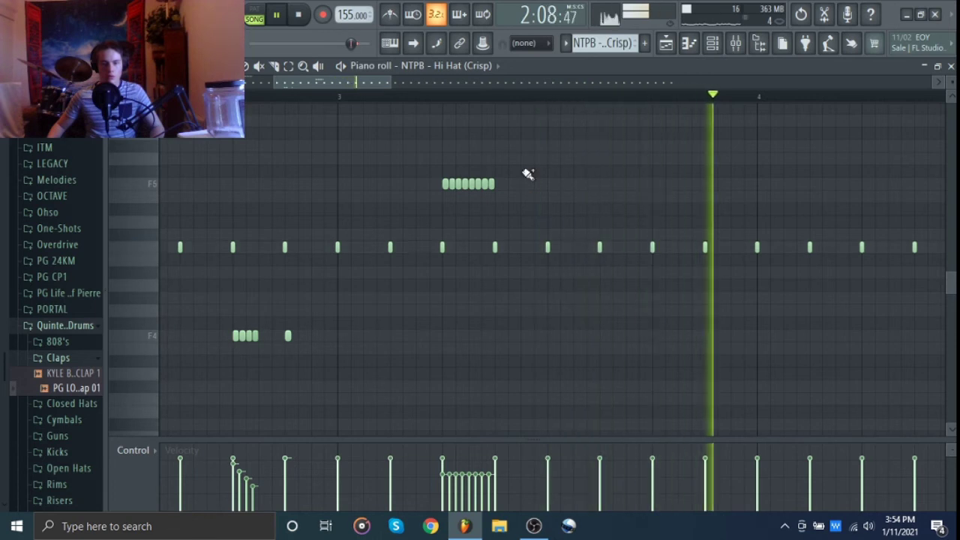
Step: Raise the eight-note roll in bar 3 from F5 to G#5 and play it back
{"action": "key", "text": "space"}
{"action": "left_click_drag", "start_coordinate": [516, 172], "coordinate": [327, 214]}
{"action": "key", "text": "space"}
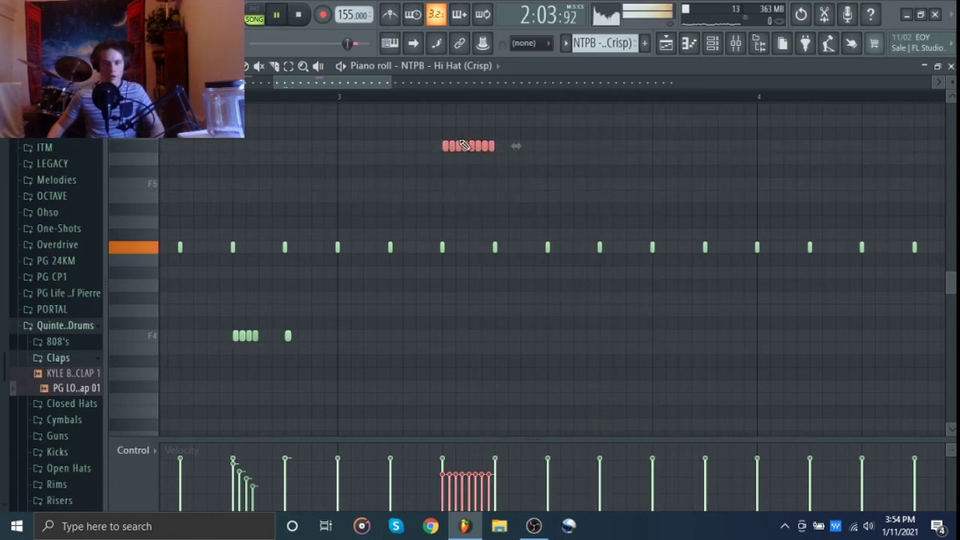
{"action": "right_click", "coordinate": [526, 194]}
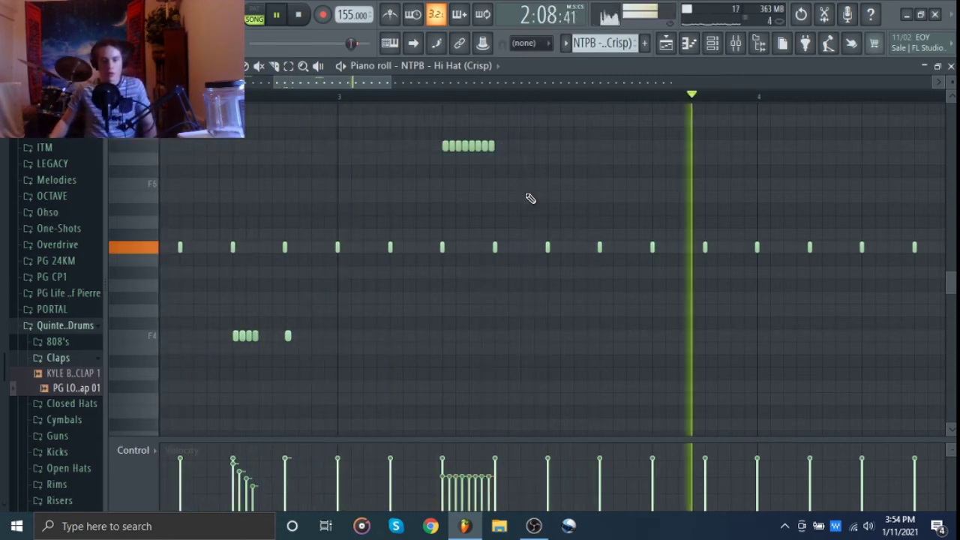
{"action": "scroll", "coordinate": [528, 198], "scroll_direction": "down", "scroll_amount": 3}
{"action": "key", "text": "space"}
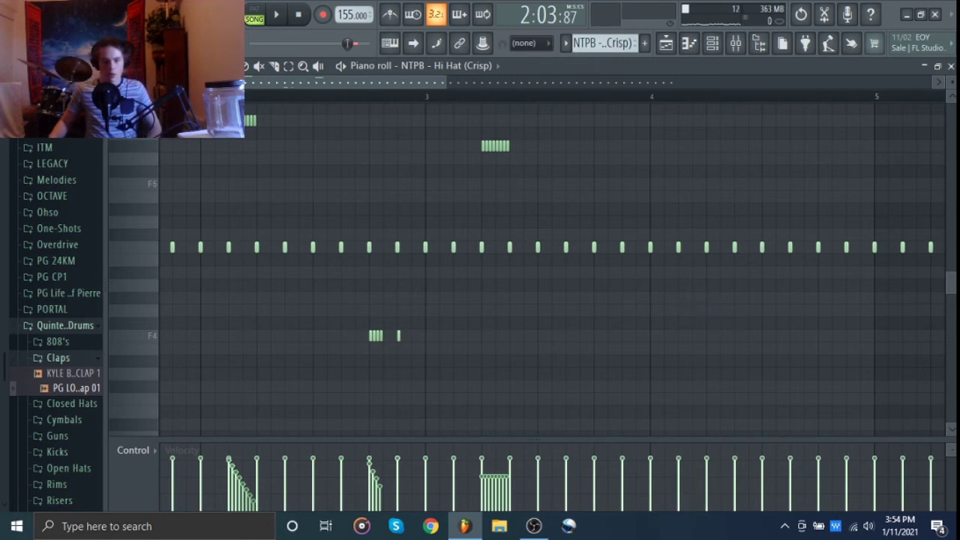
Step: Set the snap to 1/2 step and add a four-note G#4 roll on the second hi-hat of bar 4
{"action": "left_click", "coordinate": [147, 66]}
{"action": "left_click", "coordinate": [179, 189]}
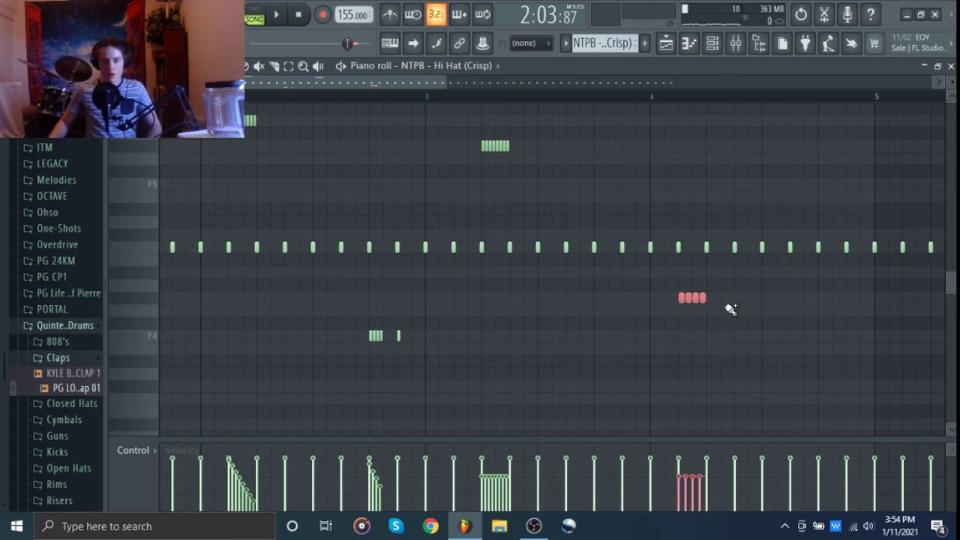
{"action": "left_click_drag", "start_coordinate": [716, 306], "coordinate": [674, 315]}
Step: Set the snap to 1/4 step, add an eight-note E4 roll with rising velocities on the fourth hi-hat of bar 4, and play the pattern
{"action": "left_click", "coordinate": [147, 66]}
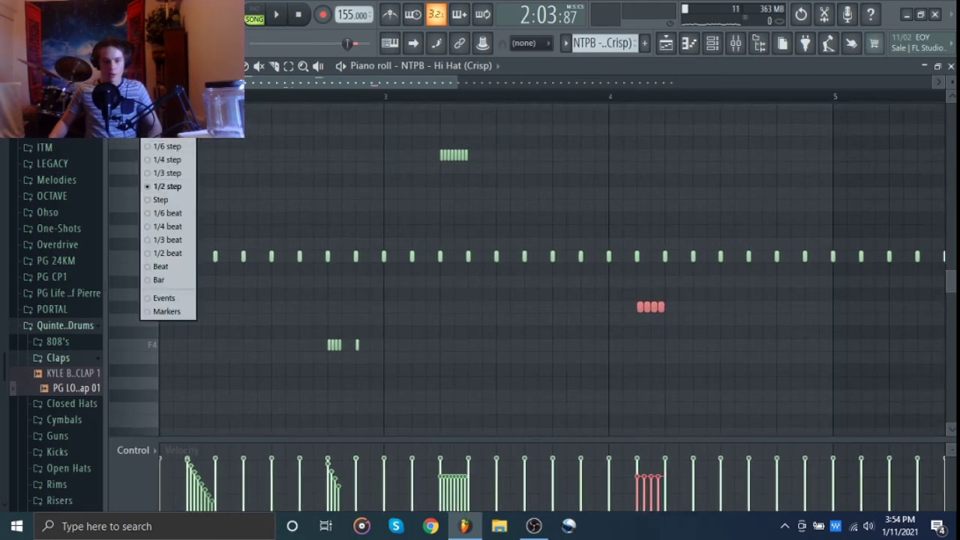
{"action": "left_click", "coordinate": [176, 172]}
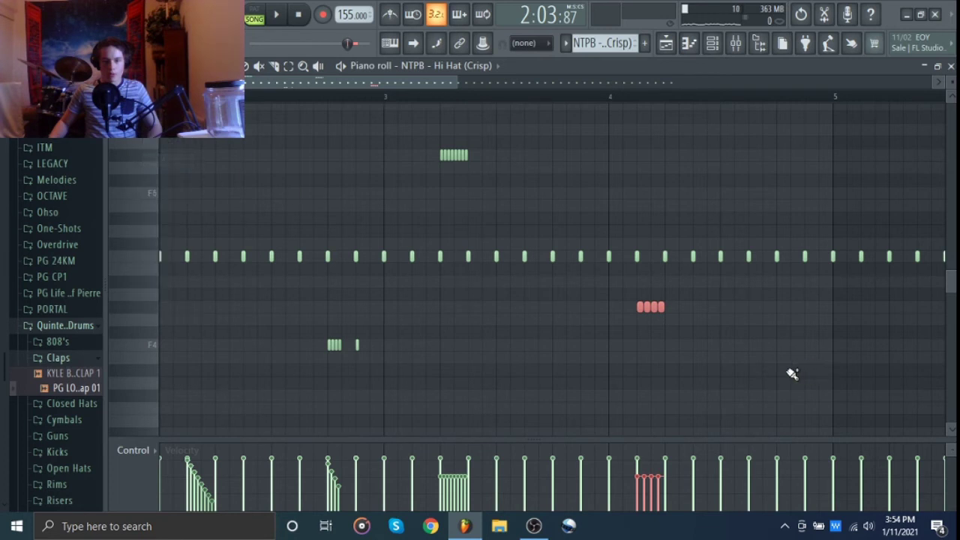
{"action": "scroll", "coordinate": [525, 365], "scroll_direction": "up", "scroll_amount": 4}
{"action": "scroll", "coordinate": [578, 322], "scroll_direction": "up", "scroll_amount": 1}
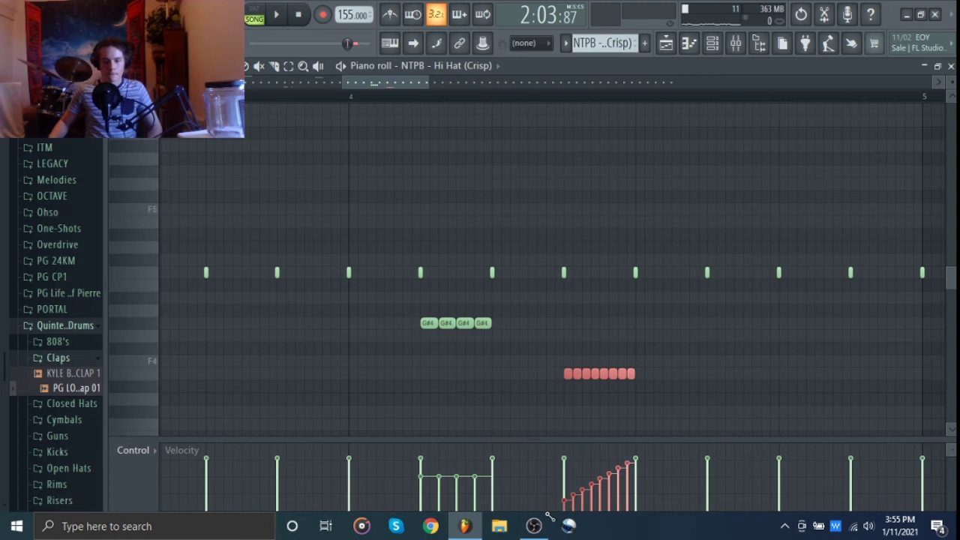
{"action": "key", "text": "space"}
{"action": "scroll", "coordinate": [572, 408], "scroll_direction": "down", "scroll_amount": 6}
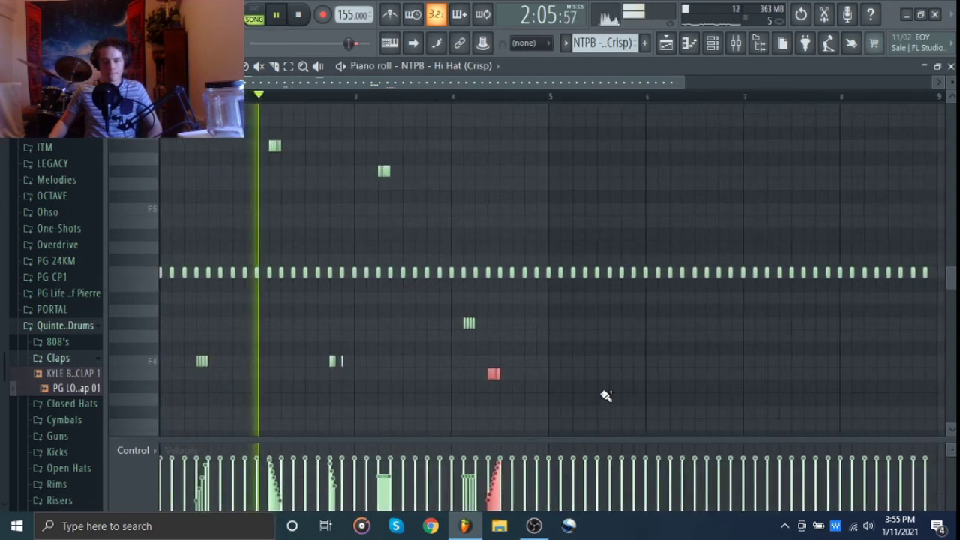
{"action": "left_click", "coordinate": [606, 396], "text": "ctrl"}
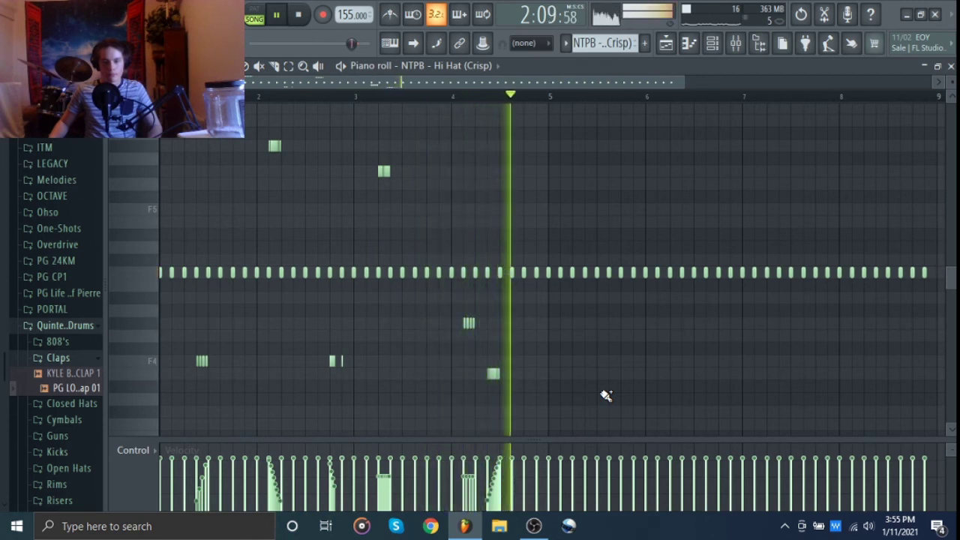
{"action": "key", "text": "space"}
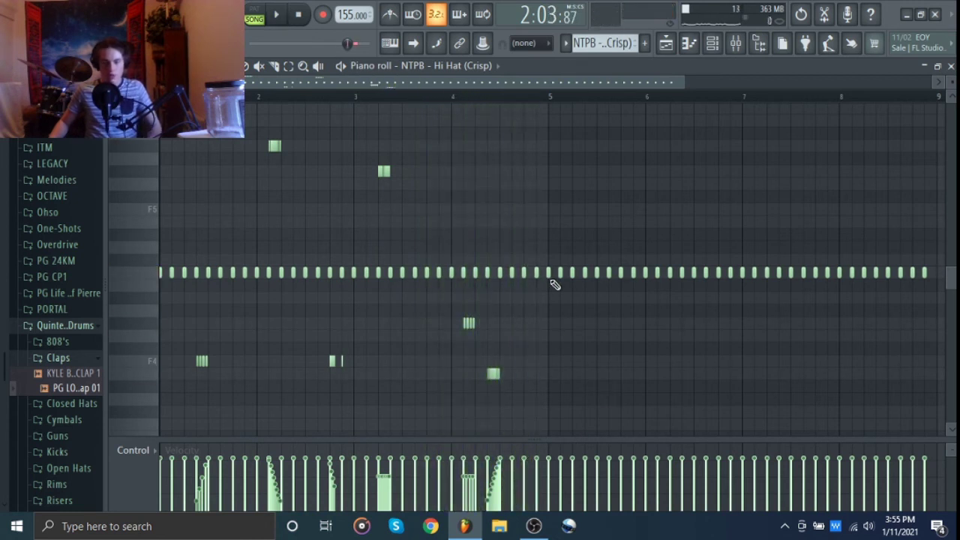
Step: Apply Quick Legato to the notes and replace bars 5 to 8 of the hi-hat pattern with a copy of bars 1 to 4
{"action": "key", "text": "ctrl+l"}
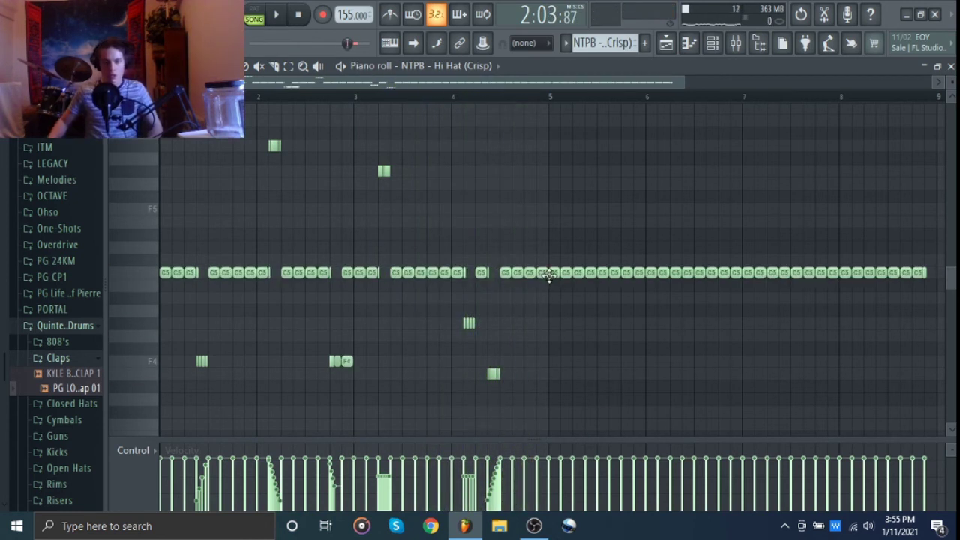
{"action": "left_click_drag", "start_coordinate": [549, 279], "coordinate": [888, 275]}
{"action": "scroll", "coordinate": [755, 303], "scroll_direction": "down", "scroll_amount": 2}
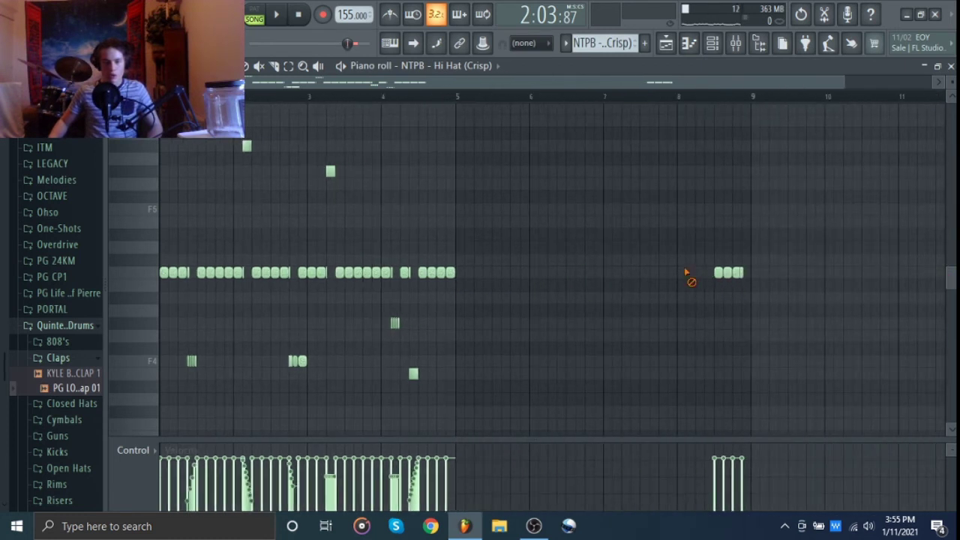
{"action": "left_click_drag", "start_coordinate": [685, 273], "coordinate": [772, 279]}
{"action": "key", "text": "ctrl+b"}
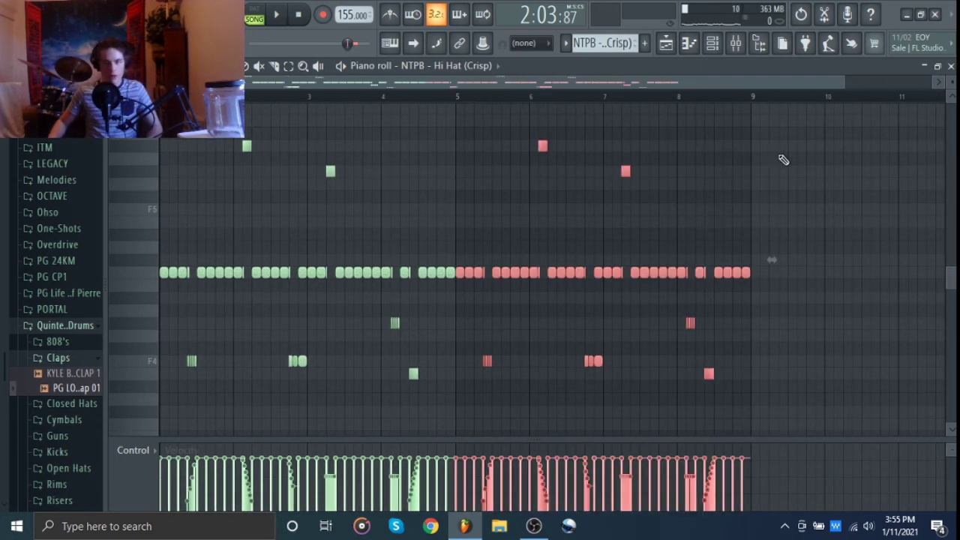
{"action": "key", "text": "ctrl+d"}
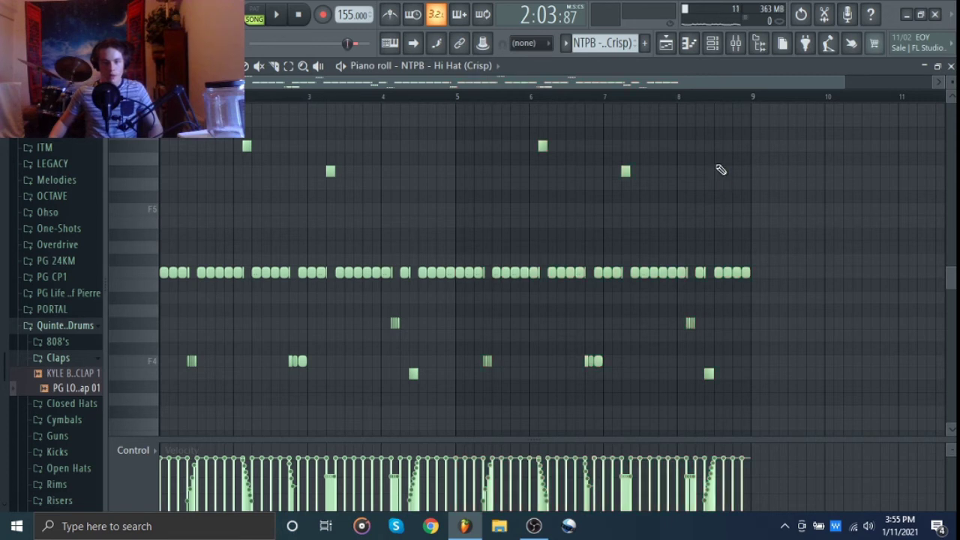
Step: Shorten the legato notes across all eight bars of the hi-hat pattern and set the snap to Step
{"action": "key", "text": "ctrl+z"}
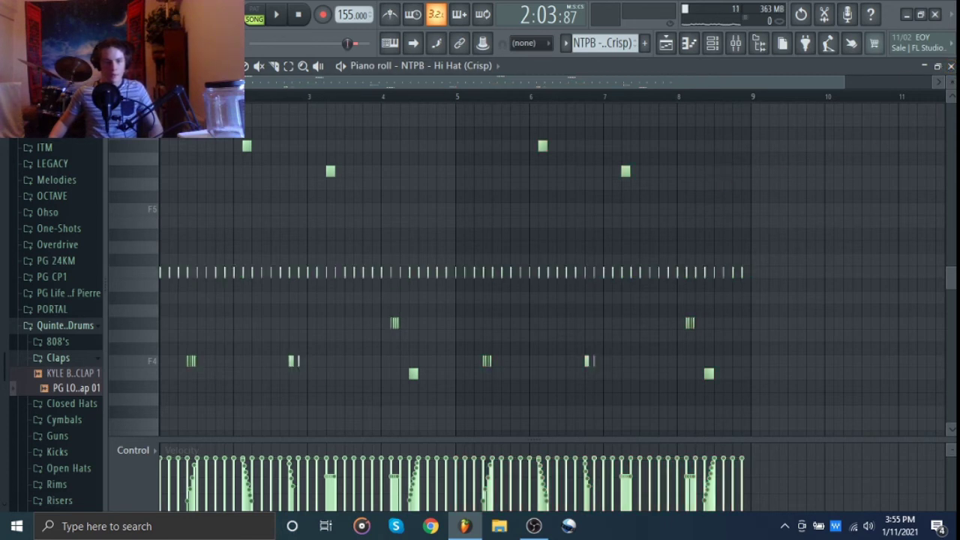
{"action": "left_click", "coordinate": [148, 66]}
{"action": "left_click", "coordinate": [160, 201]}
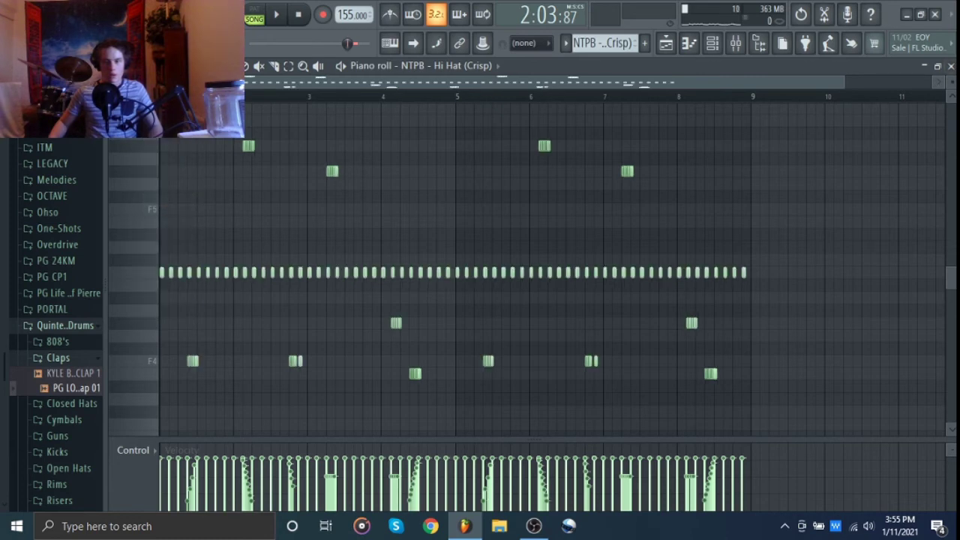
Step: Return from the hi-hat piano roll to the playlist and play the arrangement from bar 81 to bar 89
{"action": "left_click", "coordinate": [950, 66]}
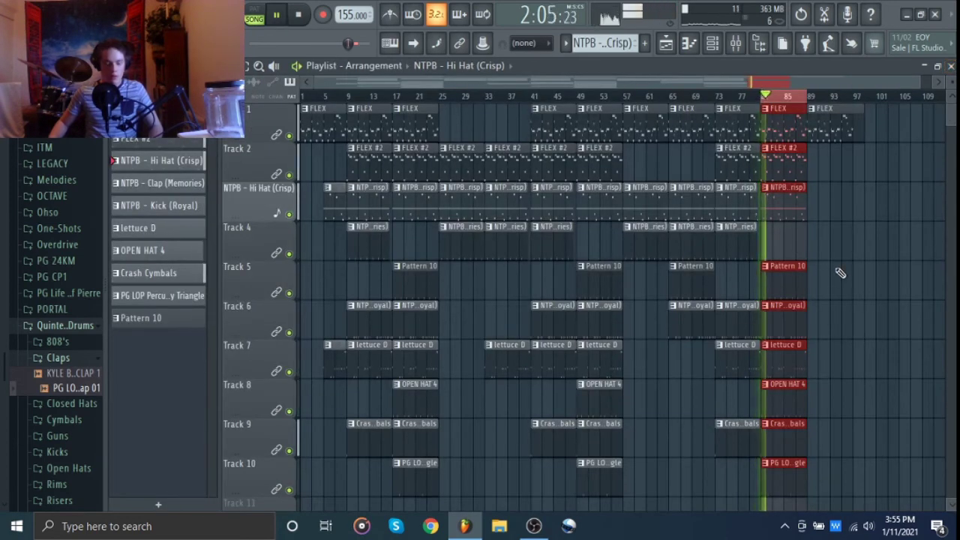
{"action": "scroll", "coordinate": [839, 273], "scroll_direction": "up", "scroll_amount": 4}
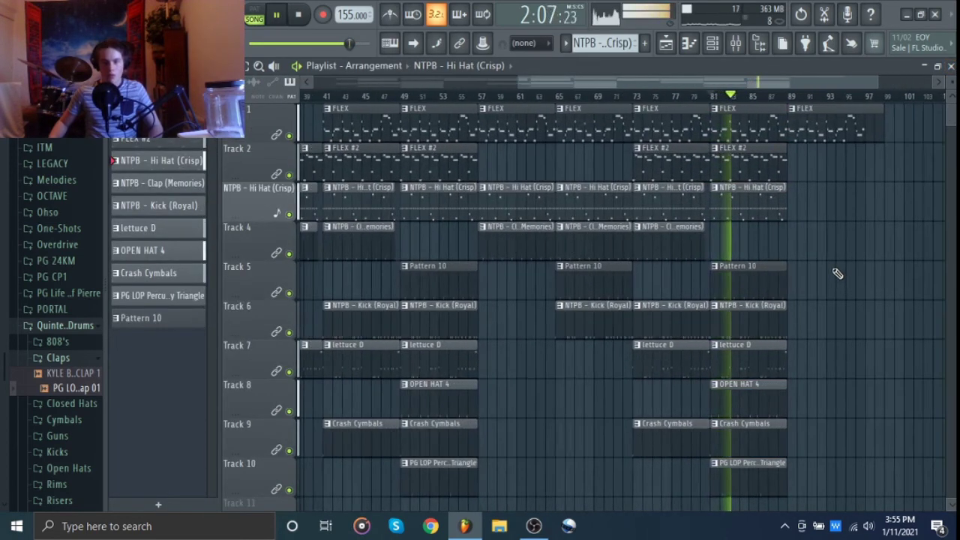
{"action": "scroll", "coordinate": [836, 272], "scroll_direction": "up", "scroll_amount": 1}
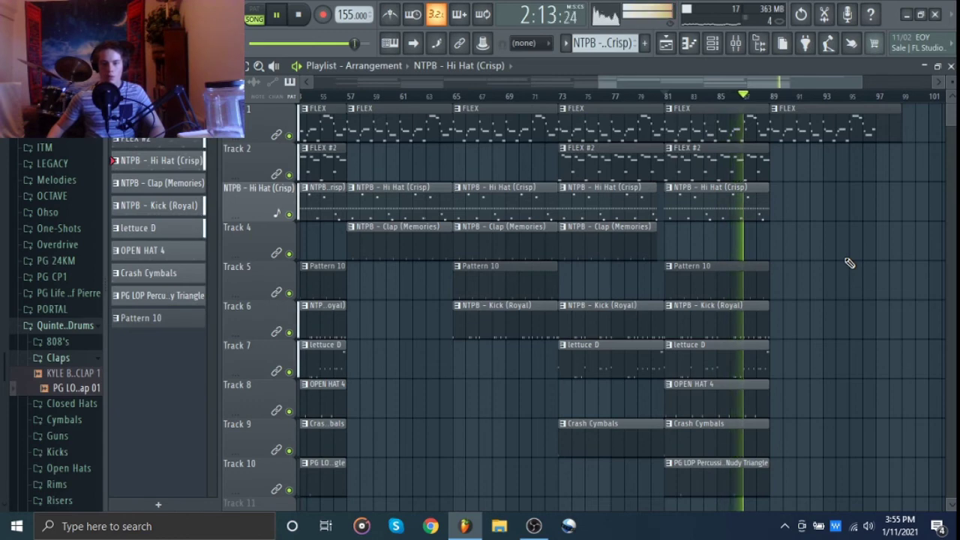
{"action": "scroll", "coordinate": [845, 263], "scroll_direction": "down", "scroll_amount": 2}
{"action": "scroll", "coordinate": [845, 263], "scroll_direction": "down", "scroll_amount": 3}
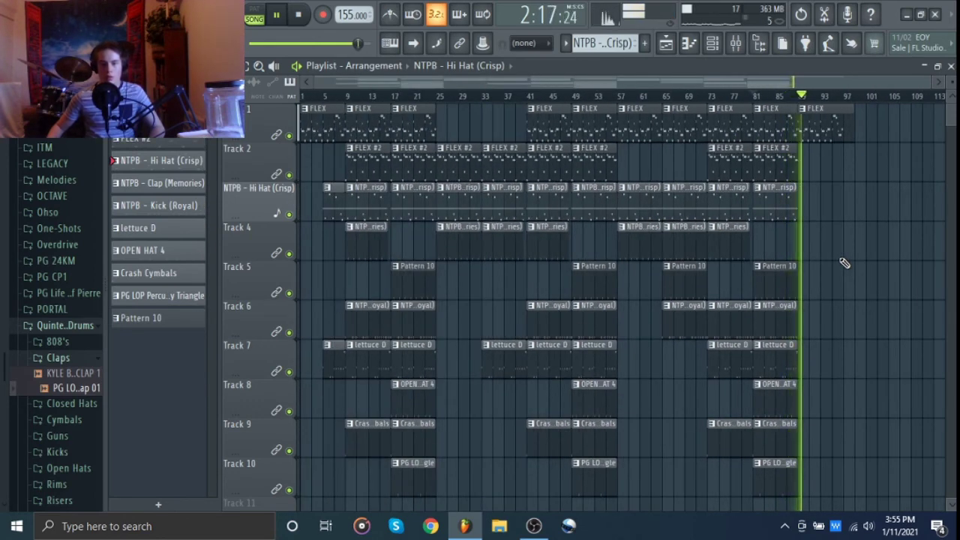
{"action": "key", "text": "space"}
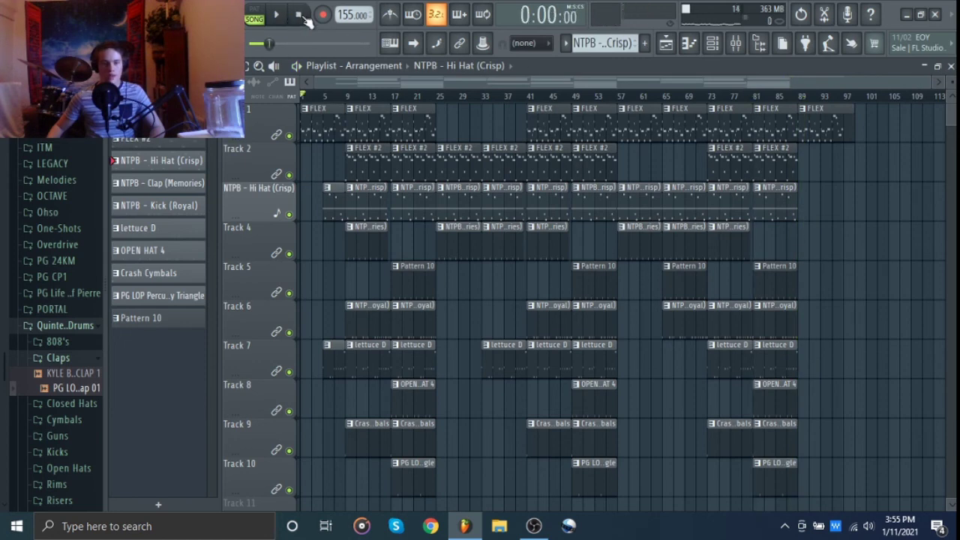
Step: Collapse the opened drum kit folders in the browser and play the arrangement from bar 7 into the bar 9 drop
{"action": "left_click", "coordinate": [70, 358]}
{"action": "left_click", "coordinate": [70, 327]}
{"action": "scroll", "coordinate": [297, 217], "scroll_direction": "up", "scroll_amount": 3}
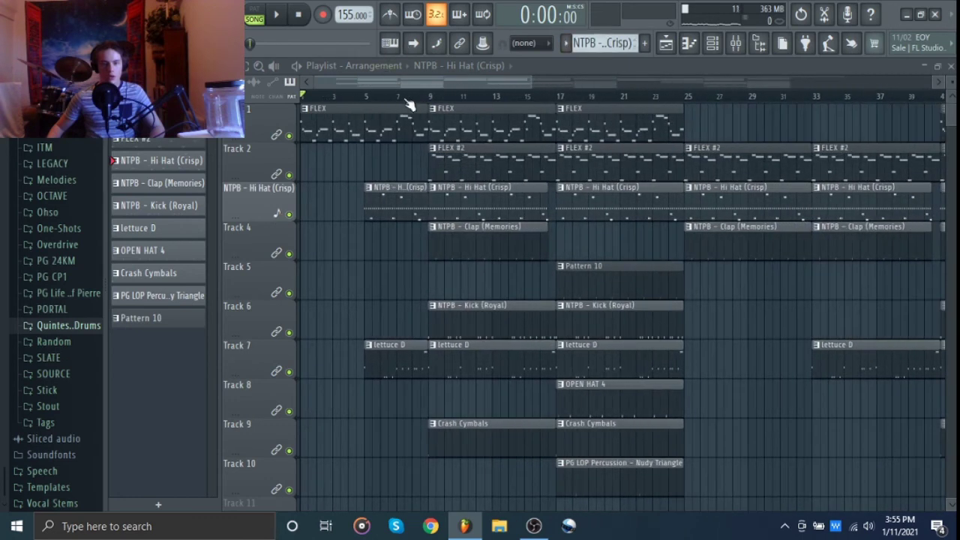
{"action": "left_click", "coordinate": [405, 97]}
{"action": "key", "text": "space"}
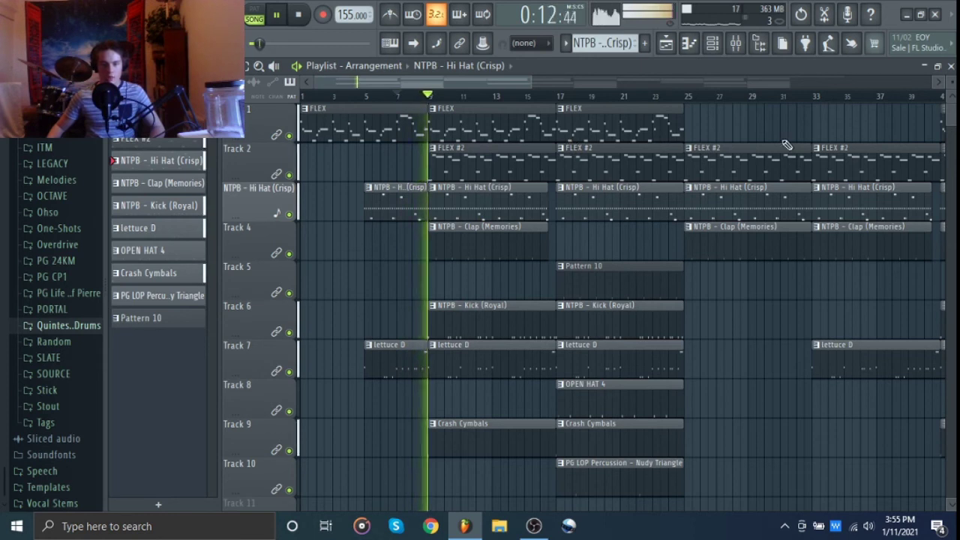
{"action": "key", "text": "space"}
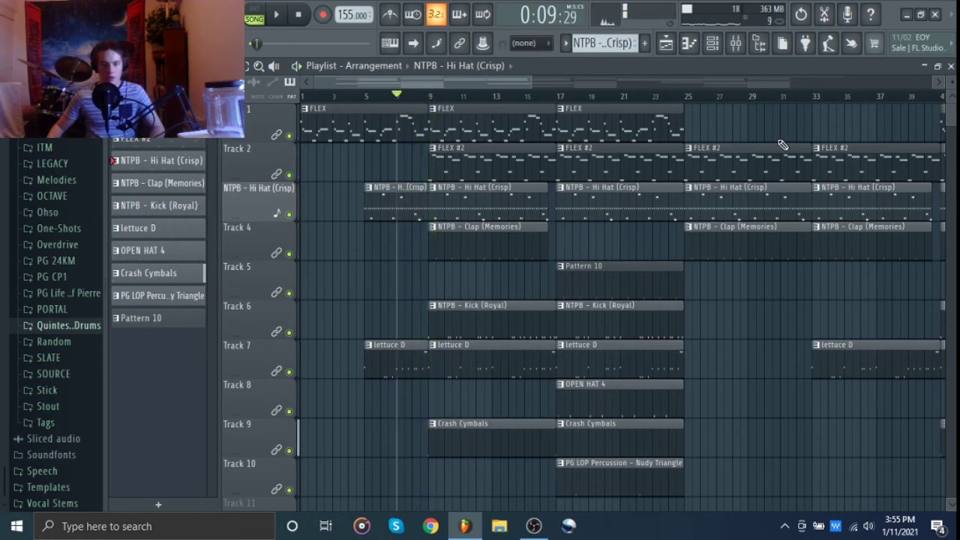
Step: Place the sample "How'd Deprimido Make This Slap So Hard" from the Tags > Best folder on Track 10 at bar 7
{"action": "left_click", "coordinate": [45, 422]}
{"action": "left_click", "coordinate": [55, 390]}
{"action": "left_click_drag", "start_coordinate": [53, 422], "coordinate": [409, 472]}
{"action": "scroll", "coordinate": [388, 482], "scroll_direction": "up", "scroll_amount": 4}
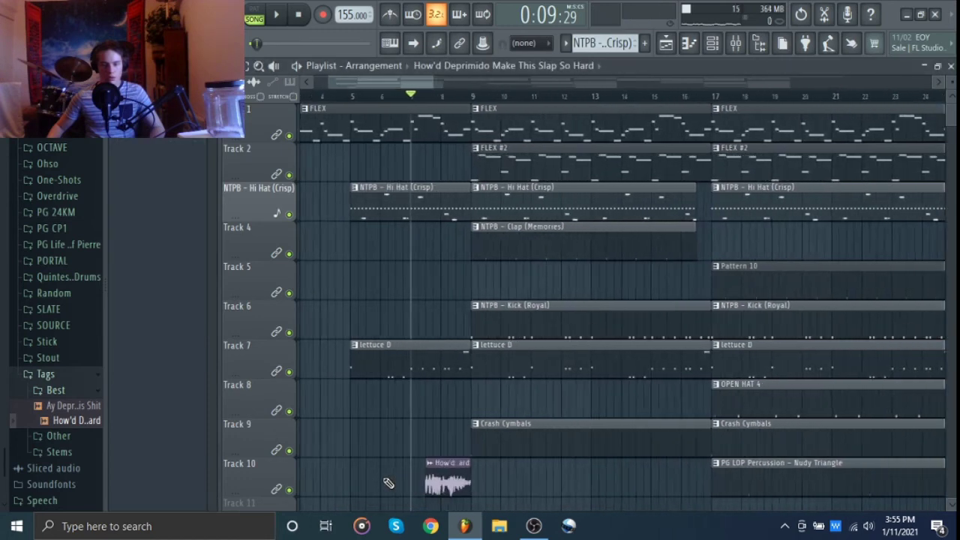
{"action": "left_click_drag", "start_coordinate": [473, 478], "coordinate": [460, 478]}
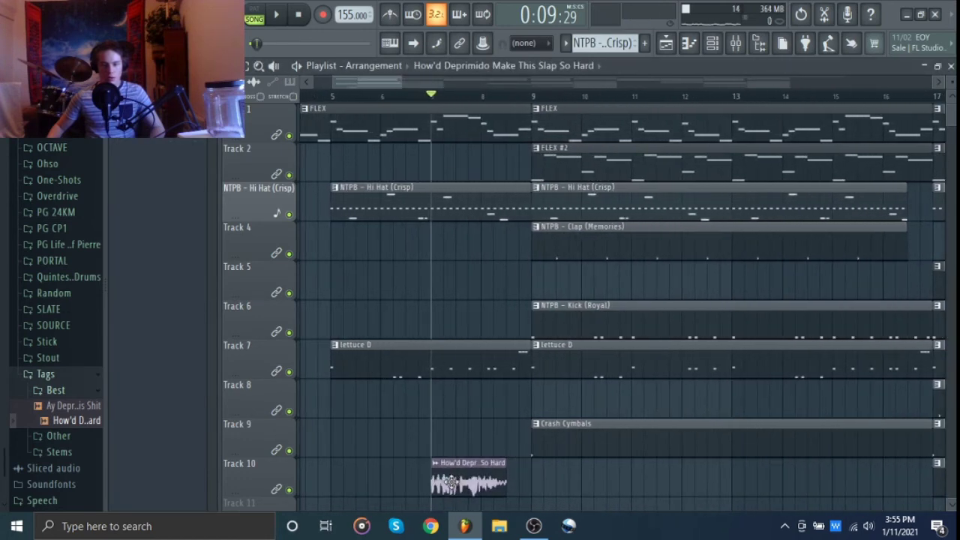
Step: Set the tag sample's time stretching mode to Auto and stretch it to fill bars 7 and 8
{"action": "double_click", "coordinate": [460, 479]}
{"action": "left_click", "coordinate": [556, 298]}
{"action": "left_click", "coordinate": [539, 432]}
{"action": "right_click", "coordinate": [481, 298]}
{"action": "left_click", "coordinate": [496, 388]}
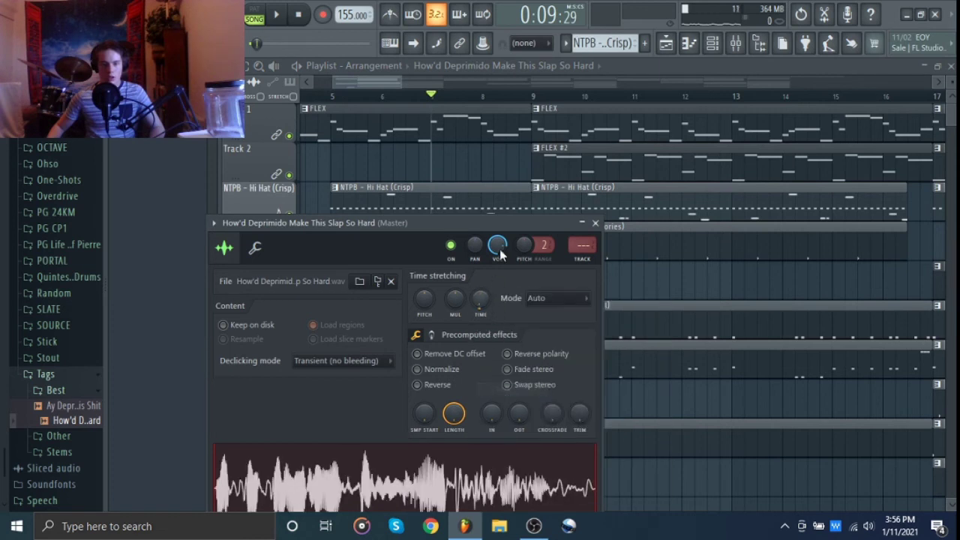
Step: Play the arrangement from bar 6 and lower the tag sample's channel volume
{"action": "left_click", "coordinate": [387, 97]}
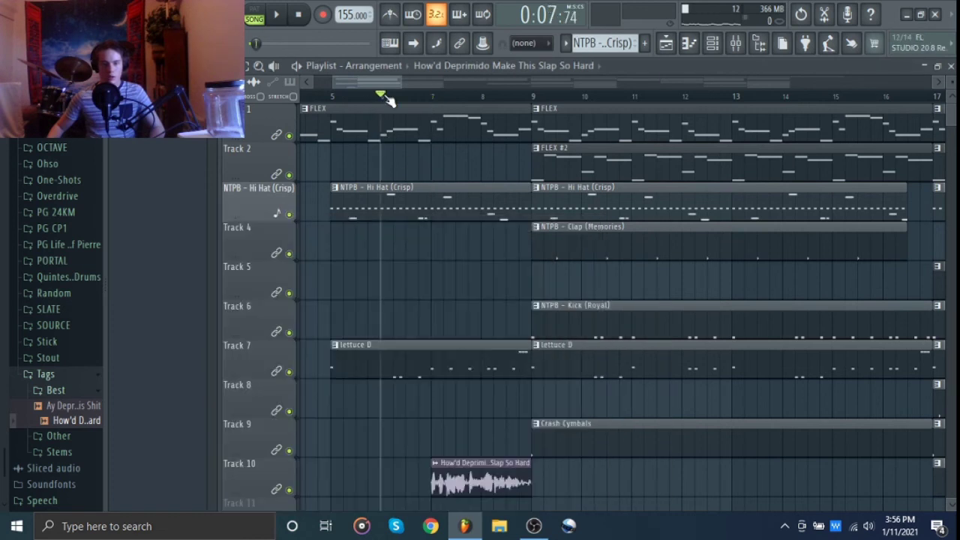
{"action": "key", "text": "space"}
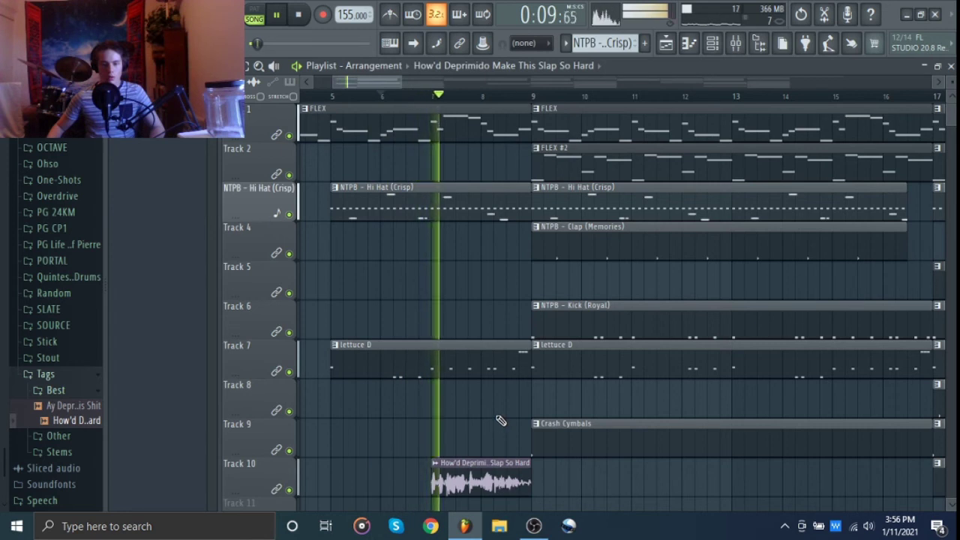
{"action": "double_click", "coordinate": [500, 472]}
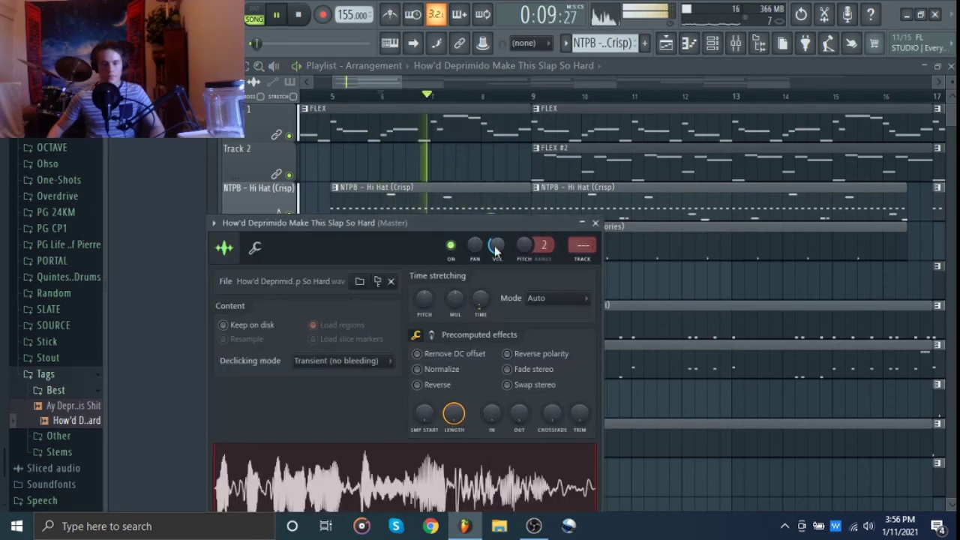
{"action": "left_click", "coordinate": [596, 223]}
Step: Play the arrangement through the bar 9 drop and the transition into bar 25
{"action": "scroll", "coordinate": [596, 222], "scroll_direction": "down", "scroll_amount": 4}
{"action": "scroll", "coordinate": [592, 224], "scroll_direction": "down", "scroll_amount": 3}
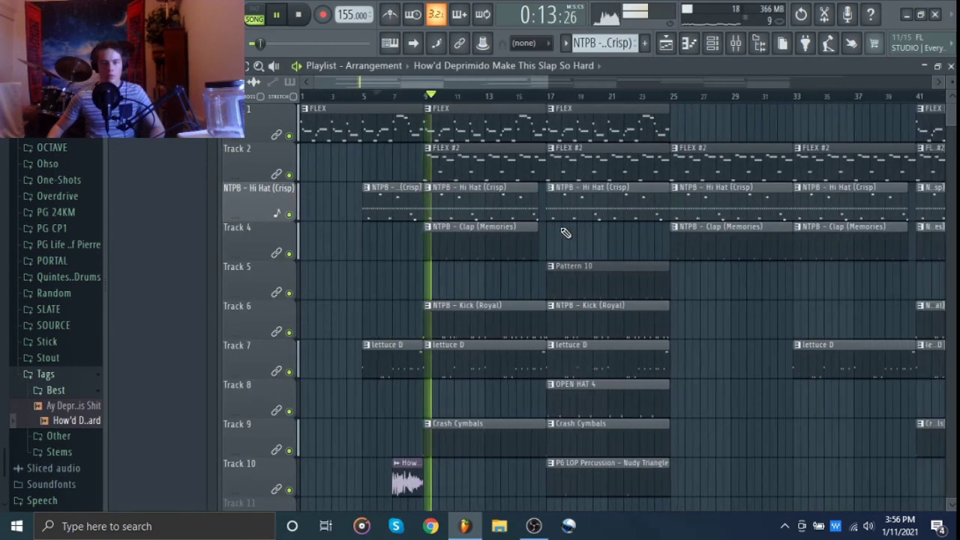
{"action": "key", "text": "space"}
{"action": "left_click", "coordinate": [553, 95]}
{"action": "key", "text": "space"}
{"action": "scroll", "coordinate": [568, 330], "scroll_direction": "up", "scroll_amount": 4}
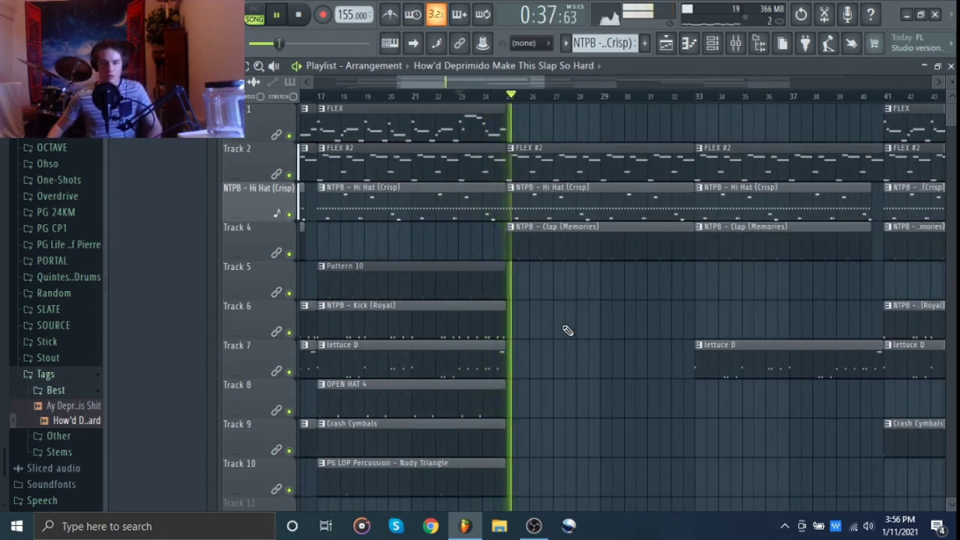
{"action": "key", "text": "space"}
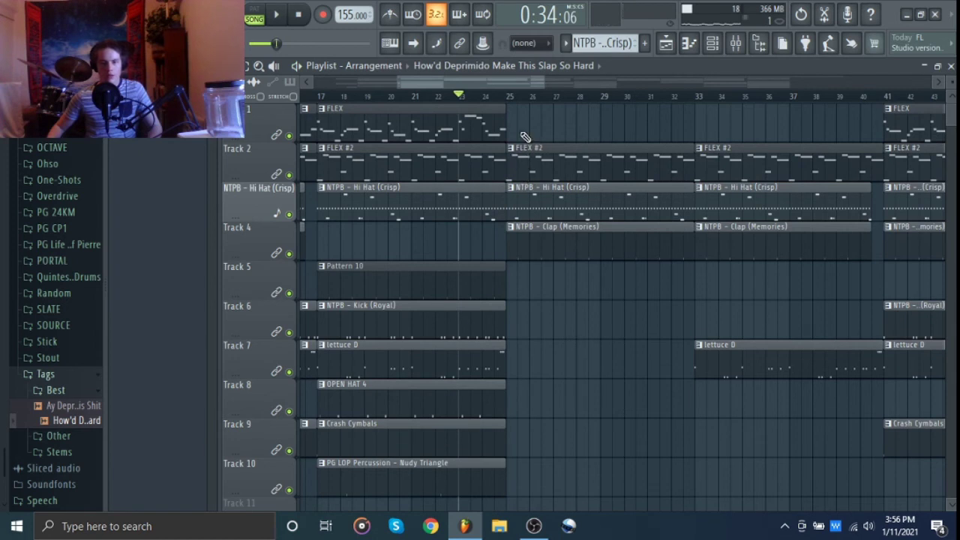
Step: Add a Crash Cymbals clip on Track 9 at bar 25 and play the transition
{"action": "scroll", "coordinate": [497, 419], "scroll_direction": "down", "scroll_amount": 1}
{"action": "left_click", "coordinate": [512, 398]}
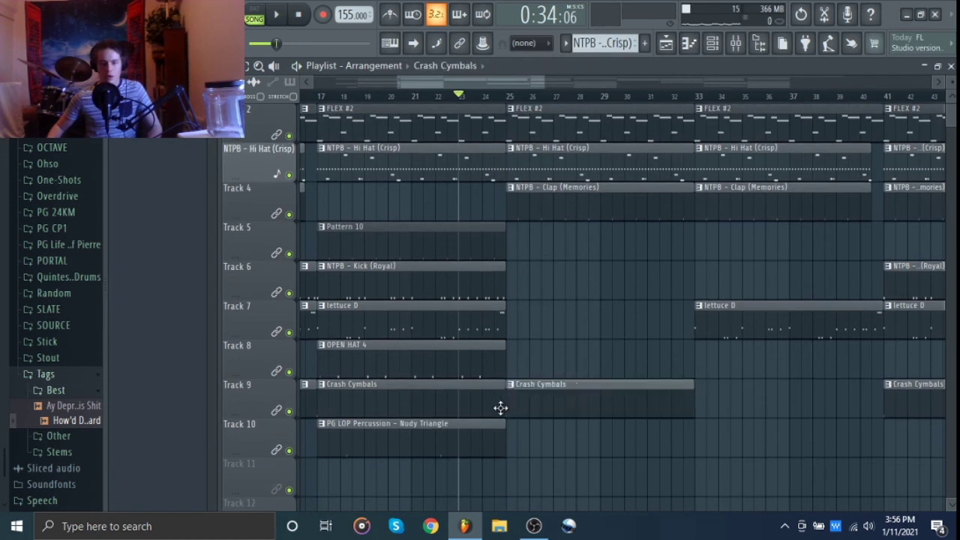
{"action": "key", "text": "space"}
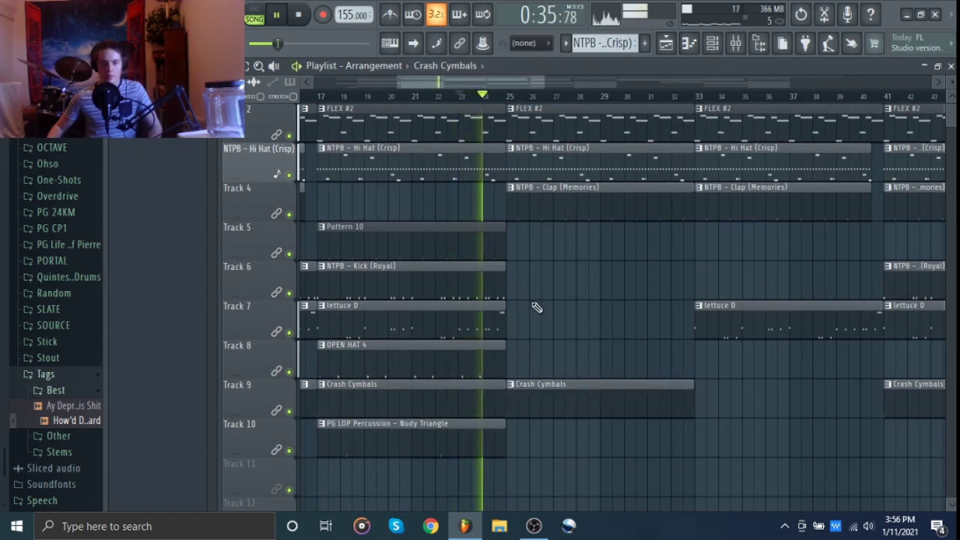
{"action": "scroll", "coordinate": [536, 307], "scroll_direction": "up", "scroll_amount": 1}
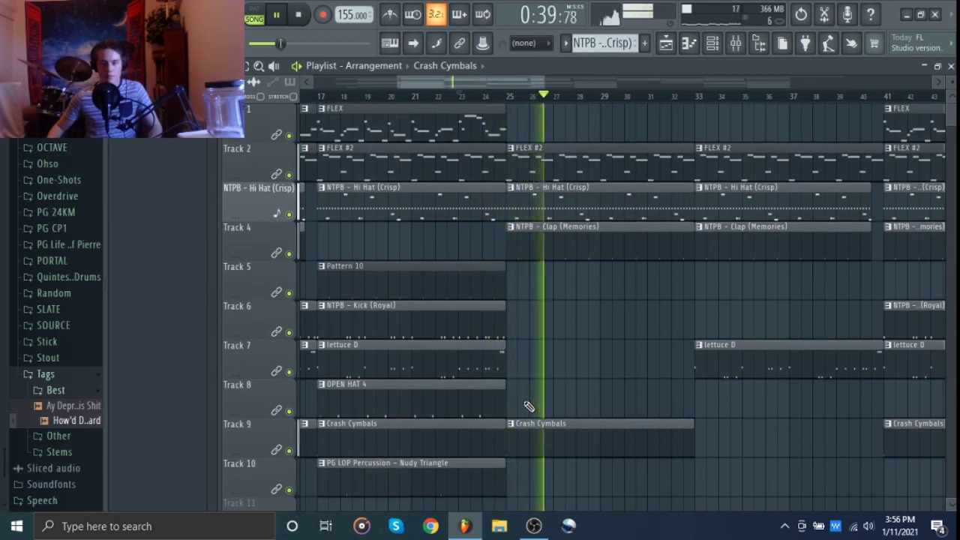
{"action": "key", "text": "space"}
Step: Add a lettuce D clip on Track 7 and an NTPB - Kick (Royal) clip on Track 6, both starting at bar 25
{"action": "left_click", "coordinate": [482, 369]}
{"action": "left_click", "coordinate": [535, 366]}
{"action": "left_click", "coordinate": [490, 407]}
{"action": "mouse_move", "coordinate": [517, 409]}
{"action": "left_mouse_down"}
{"action": "mouse_move", "coordinate": [502, 413]}
{"action": "mouse_move", "coordinate": [516, 410]}
{"action": "left_mouse_up"}
{"action": "right_click", "coordinate": [561, 403]}
{"action": "left_click", "coordinate": [492, 328]}
{"action": "left_click_drag", "start_coordinate": [523, 330], "coordinate": [504, 331]}
{"action": "scroll", "coordinate": [545, 347], "scroll_direction": "up", "scroll_amount": 3}
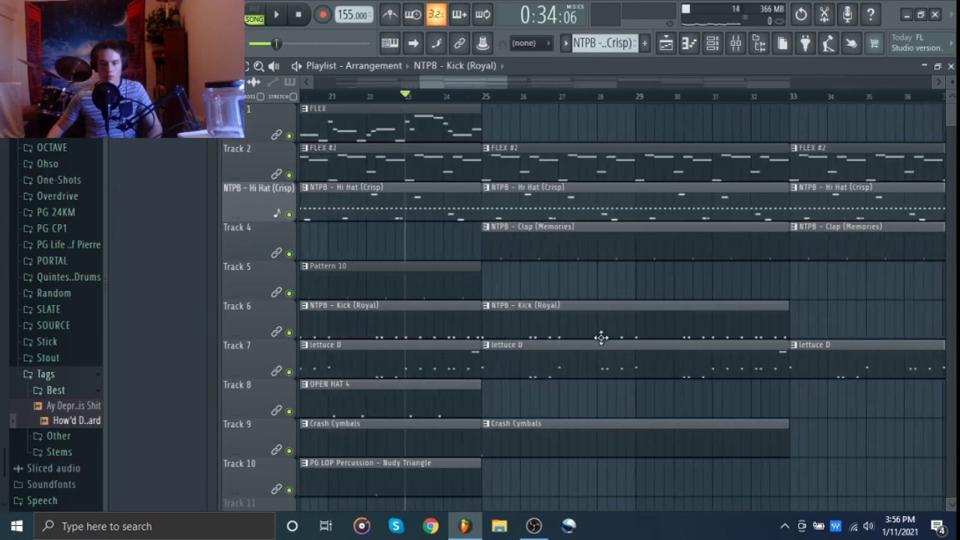
Step: Trim the kick and lettuce D clips at bar 25 to about one beat and play the transition
{"action": "left_click_drag", "start_coordinate": [613, 328], "coordinate": [637, 370]}
{"action": "left_click_drag", "start_coordinate": [748, 327], "coordinate": [489, 327]}
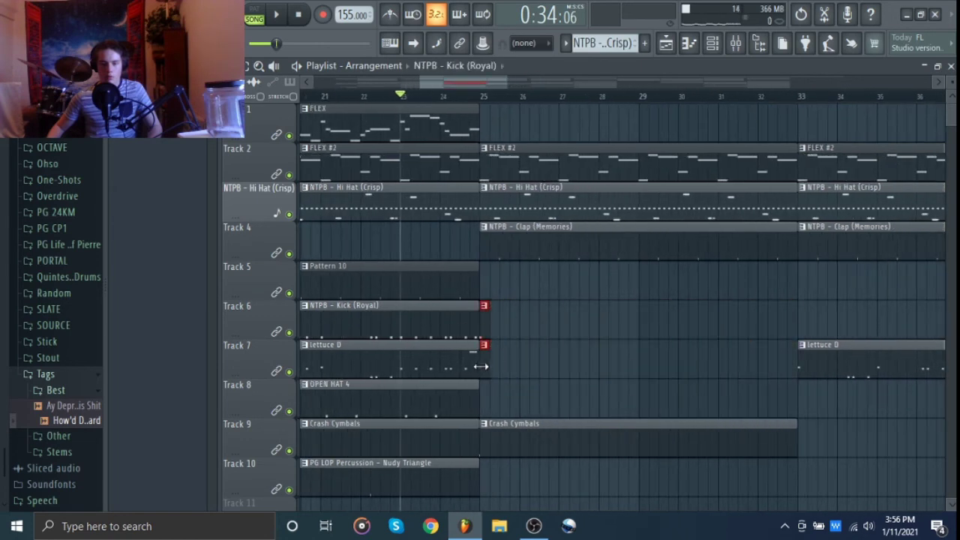
{"action": "key", "text": "space"}
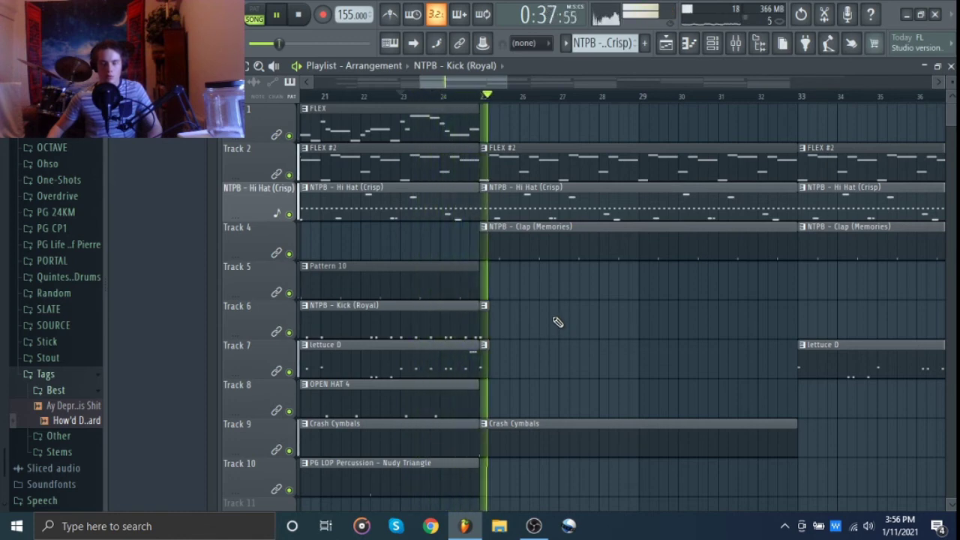
{"action": "scroll", "coordinate": [552, 322], "scroll_direction": "down", "scroll_amount": 2}
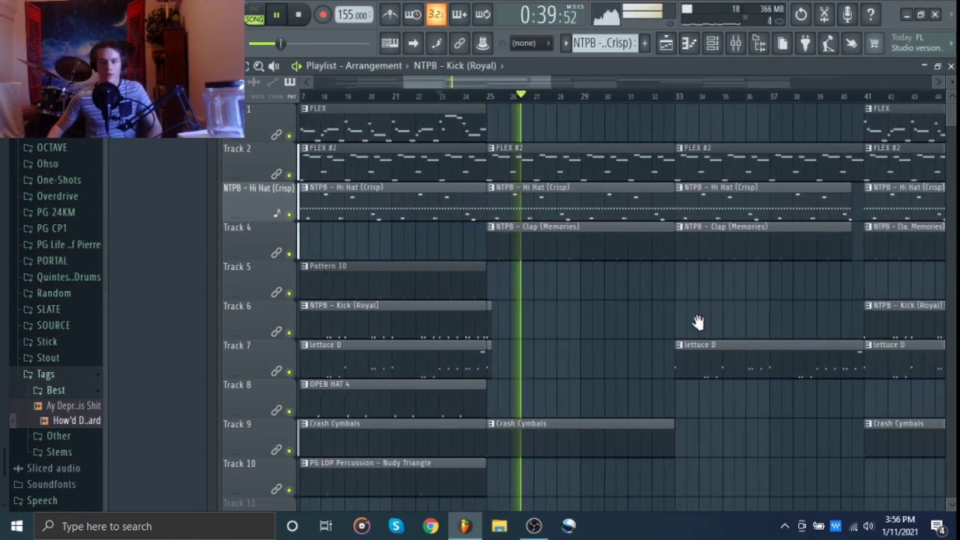
Step: Play the arrangement's transitions from bar 32, bar 39 and bar 55
{"action": "left_click", "coordinate": [612, 98]}
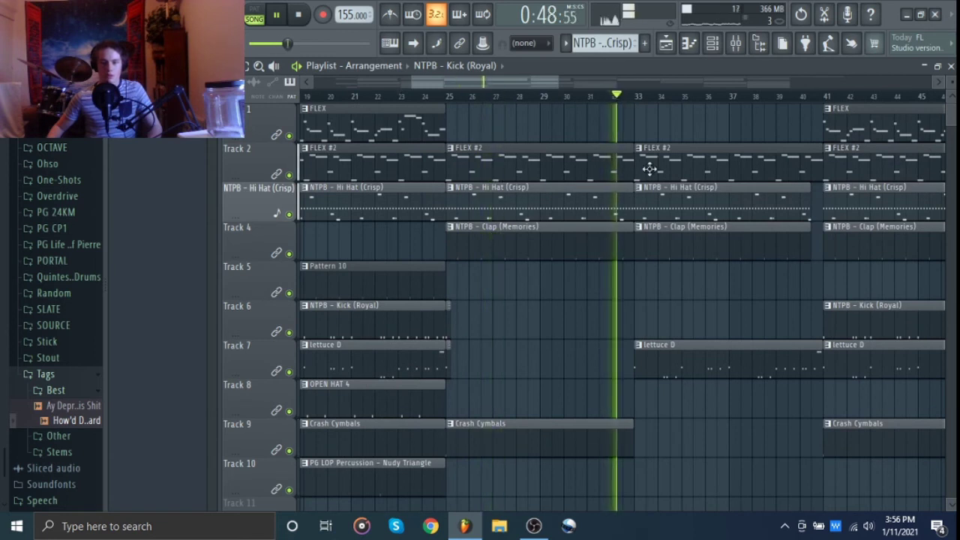
{"action": "left_click_drag", "start_coordinate": [662, 311], "coordinate": [514, 417]}
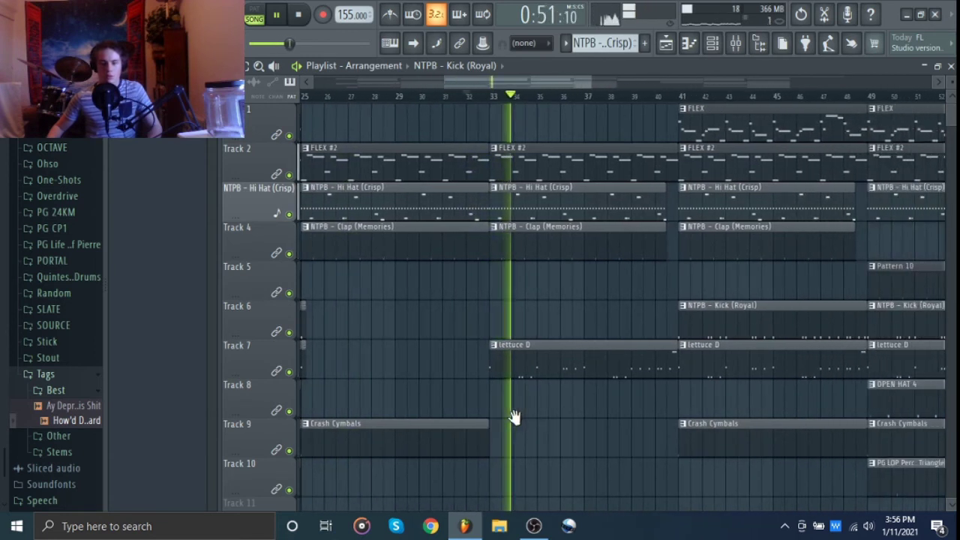
{"action": "left_click", "coordinate": [637, 99]}
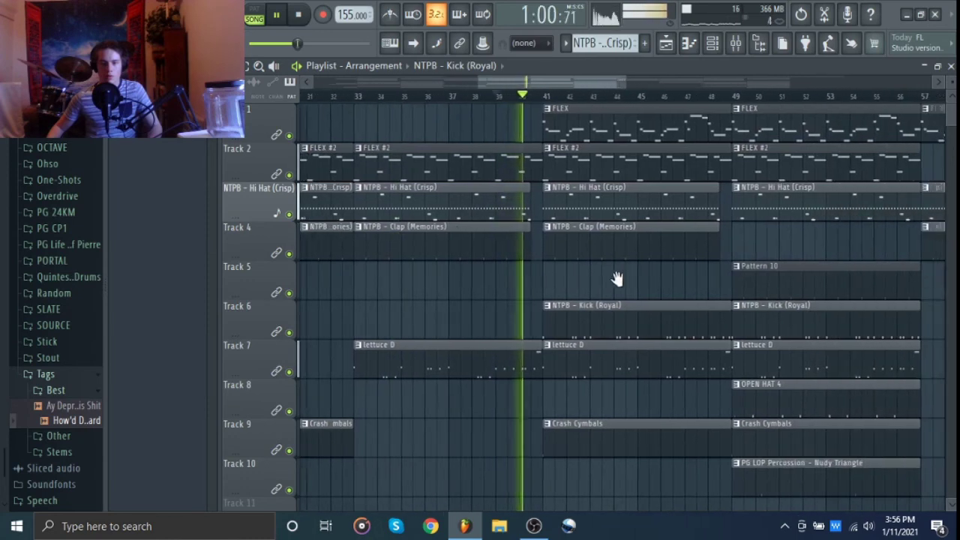
{"action": "left_click_drag", "start_coordinate": [615, 281], "coordinate": [522, 339]}
{"action": "scroll", "coordinate": [626, 297], "scroll_direction": "down", "scroll_amount": 3}
{"action": "left_click", "coordinate": [685, 90]}
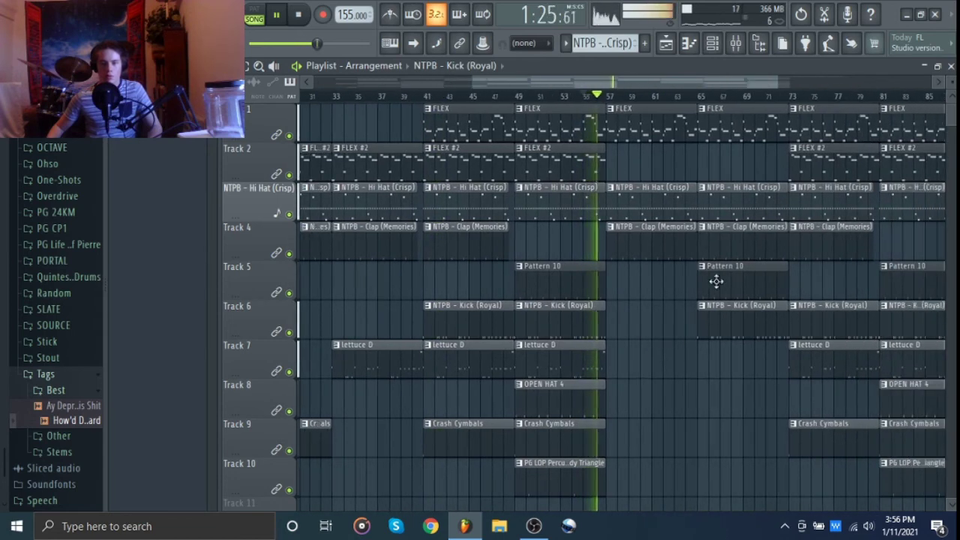
{"action": "key", "text": "space"}
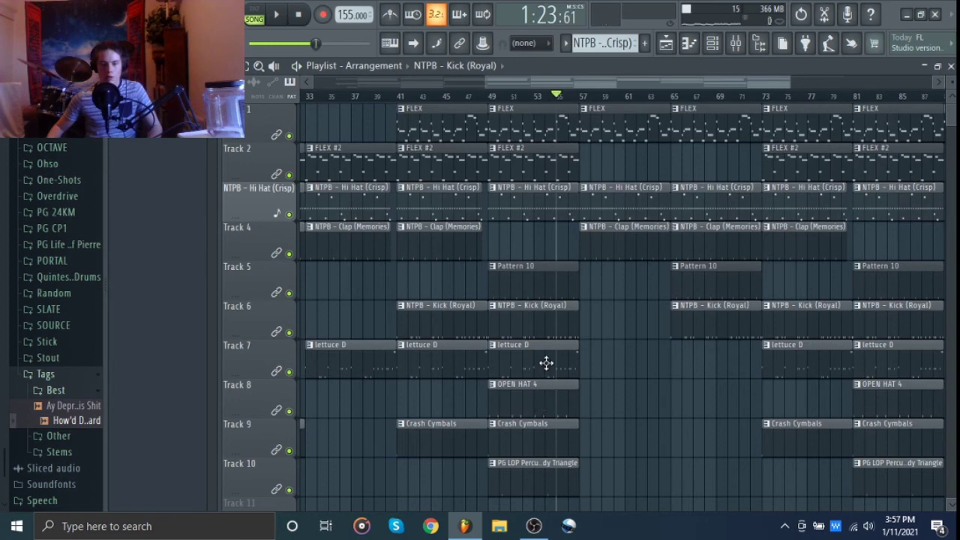
Step: Copy the short kick, short lettuce D and Crash Cymbals clips from bar 25 to bar 57 and play the transition
{"action": "scroll", "coordinate": [545, 363], "scroll_direction": "down", "scroll_amount": 3}
{"action": "scroll", "coordinate": [391, 370], "scroll_direction": "up", "scroll_amount": 5}
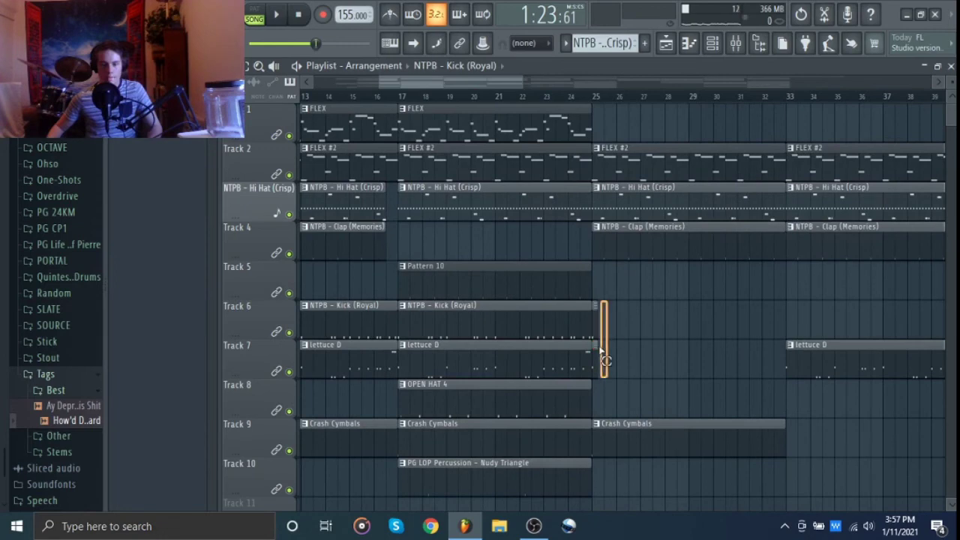
{"action": "left_click_drag", "start_coordinate": [599, 392], "coordinate": [599, 443]}
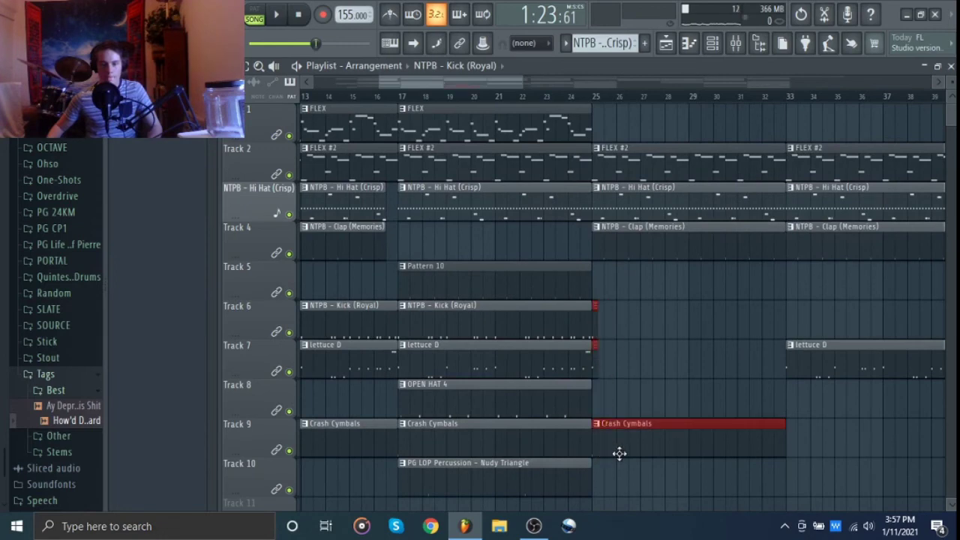
{"action": "scroll", "coordinate": [624, 451], "scroll_direction": "down", "scroll_amount": 4}
{"action": "left_click_drag", "start_coordinate": [505, 447], "coordinate": [776, 443]}
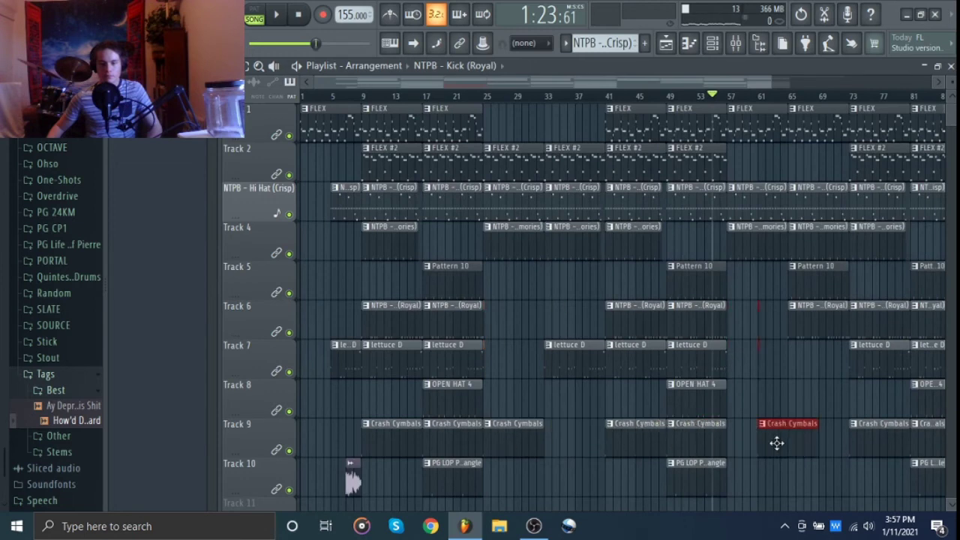
{"action": "key", "text": "space"}
{"action": "scroll", "coordinate": [764, 375], "scroll_direction": "up", "scroll_amount": 2}
{"action": "scroll", "coordinate": [720, 390], "scroll_direction": "up", "scroll_amount": 2}
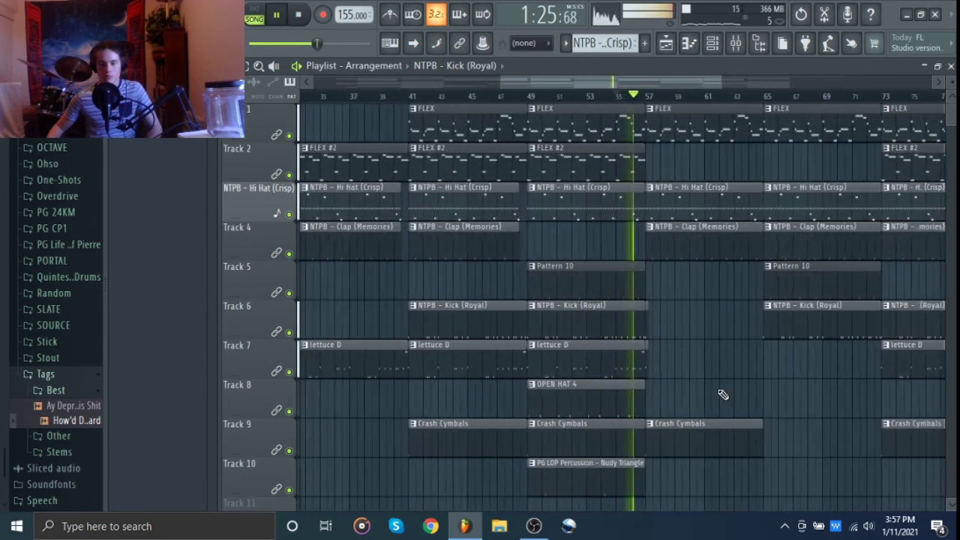
Step: Play the transition into bar 73 and trim the FLEX, hi-hat, clap, Pattern 10 and kick clips starting at bar 65 to end at bar 72
{"action": "scroll", "coordinate": [668, 401], "scroll_direction": "right", "scroll_amount": 3}
{"action": "left_click_drag", "start_coordinate": [819, 375], "coordinate": [807, 122]}
{"action": "left_click", "coordinate": [796, 97]}
{"action": "scroll", "coordinate": [637, 358], "scroll_direction": "right", "scroll_amount": 3}
{"action": "scroll", "coordinate": [697, 300], "scroll_direction": "up", "scroll_amount": 2}
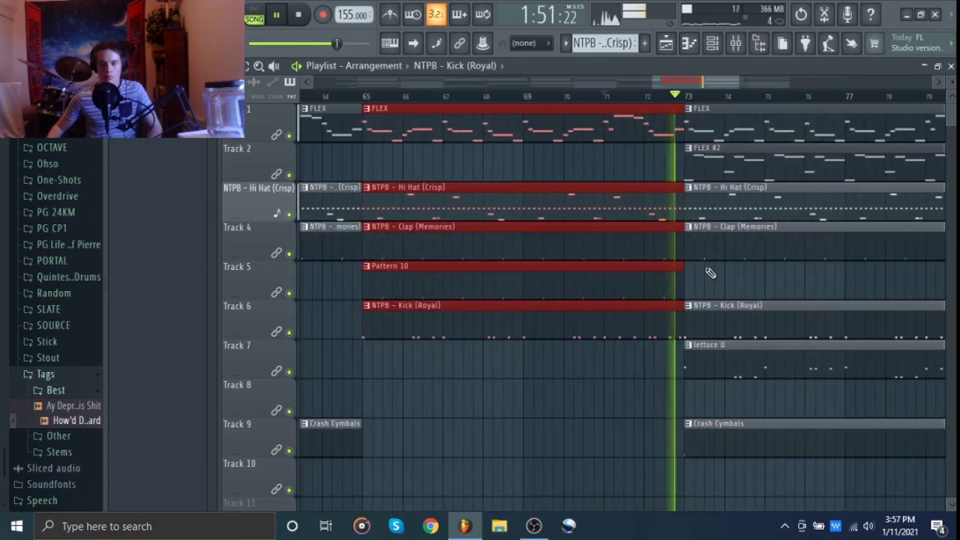
{"action": "key", "text": "space"}
{"action": "scroll", "coordinate": [705, 295], "scroll_direction": "up", "scroll_amount": 3}
{"action": "scroll", "coordinate": [709, 295], "scroll_direction": "up", "scroll_amount": 1}
{"action": "left_click_drag", "start_coordinate": [765, 280], "coordinate": [637, 343]}
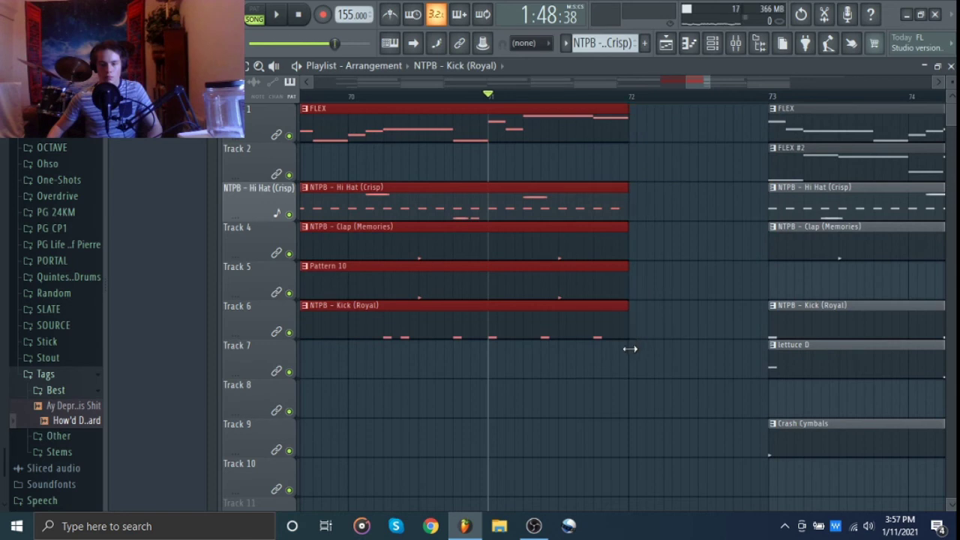
Step: Slice the FLEX, hi-hat, clap, Pattern 10 and kick clips at bar 71 and duplicate the one-bar slices to bar 72
{"action": "left_click", "coordinate": [526, 390]}
{"action": "left_click_drag", "start_coordinate": [411, 431], "coordinate": [516, 519]}
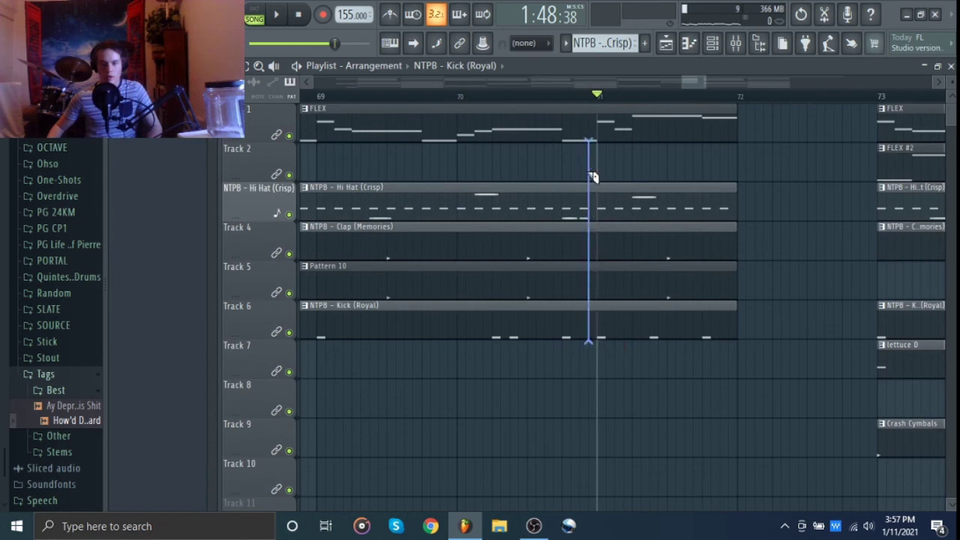
{"action": "left_click_drag", "start_coordinate": [605, 131], "coordinate": [606, 134]}
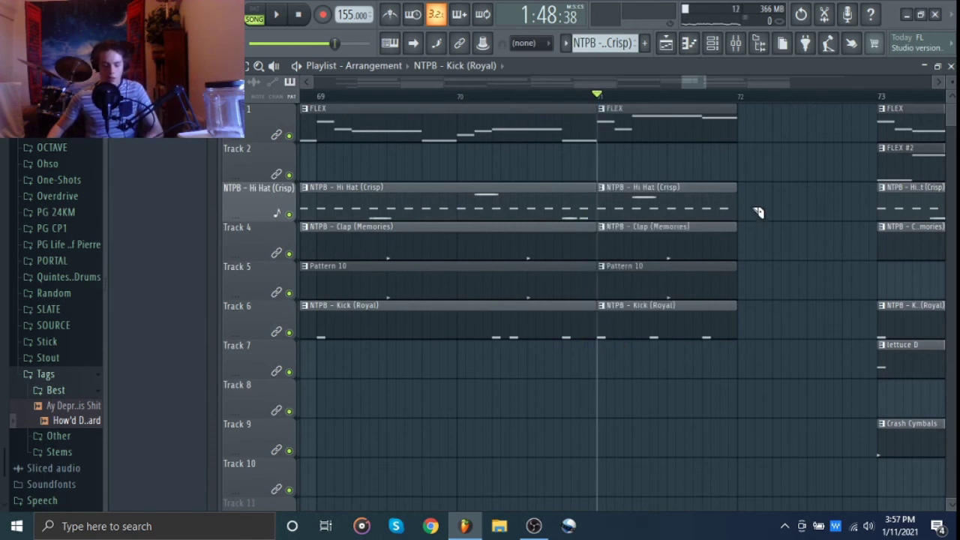
{"action": "left_click_drag", "start_coordinate": [641, 377], "coordinate": [785, 134]}
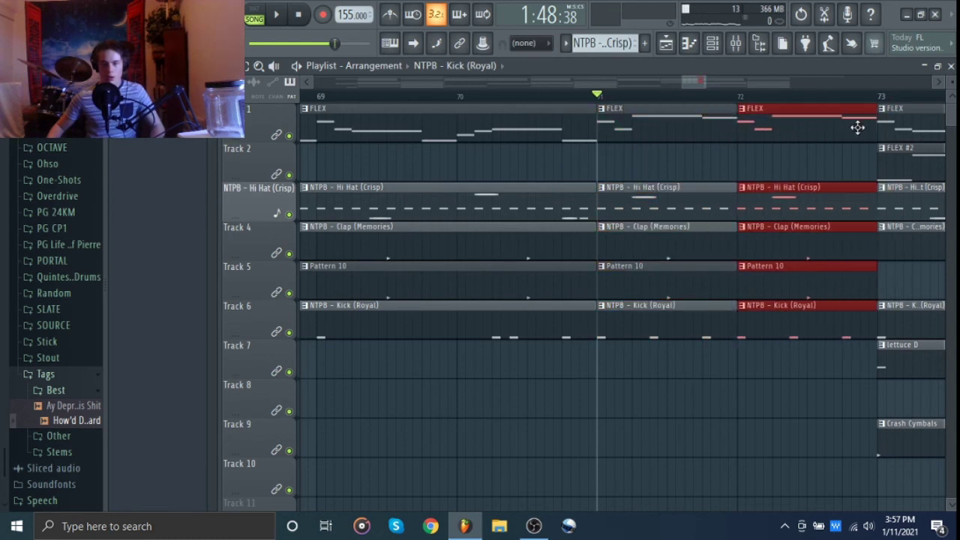
Step: Trim the slices at bar 72 to one beat and repeat them three times up to bar 73
{"action": "left_click_drag", "start_coordinate": [850, 133], "coordinate": [769, 153]}
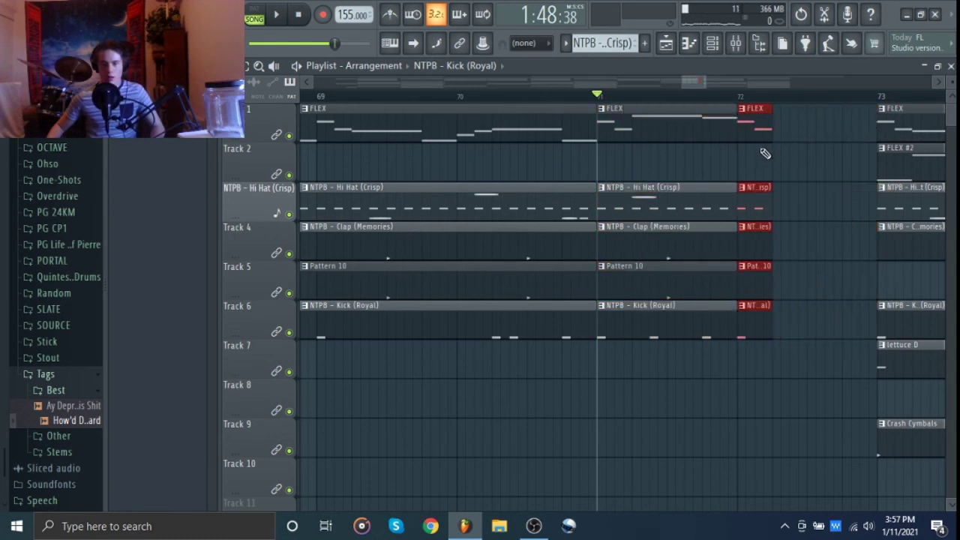
{"action": "key", "text": "ctrl+b"}
{"action": "key", "text": "ctrl+b"}
{"action": "key", "text": "ctrl+b"}
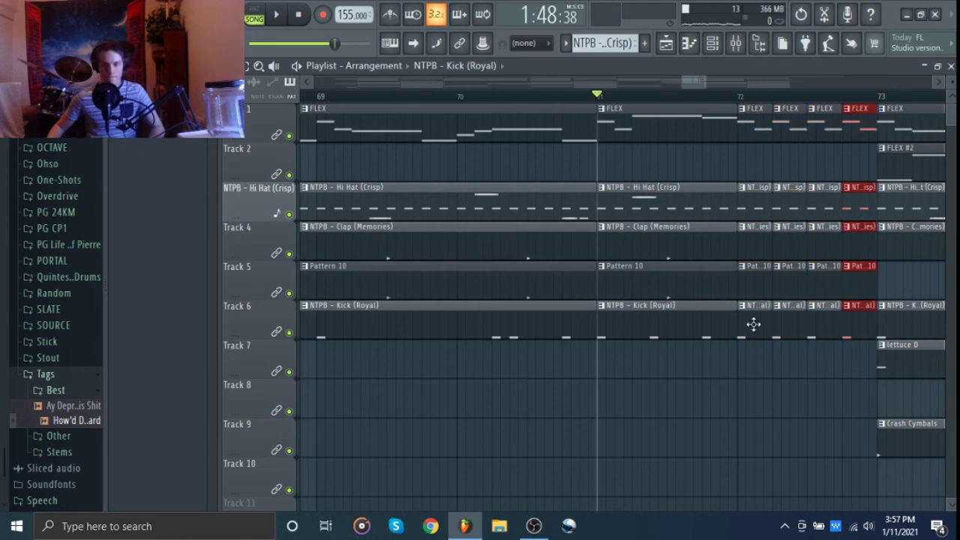
Step: Play the repeated-beat transition into bar 73 twice, starting from bar 71 and from bar 69
{"action": "key", "text": "space"}
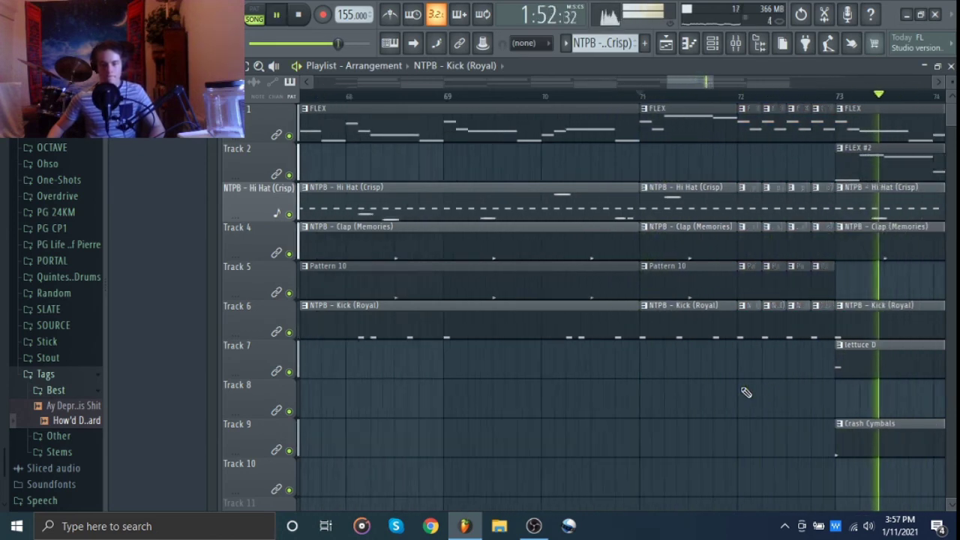
{"action": "scroll", "coordinate": [746, 392], "scroll_direction": "down", "scroll_amount": 4}
{"action": "key", "text": "space"}
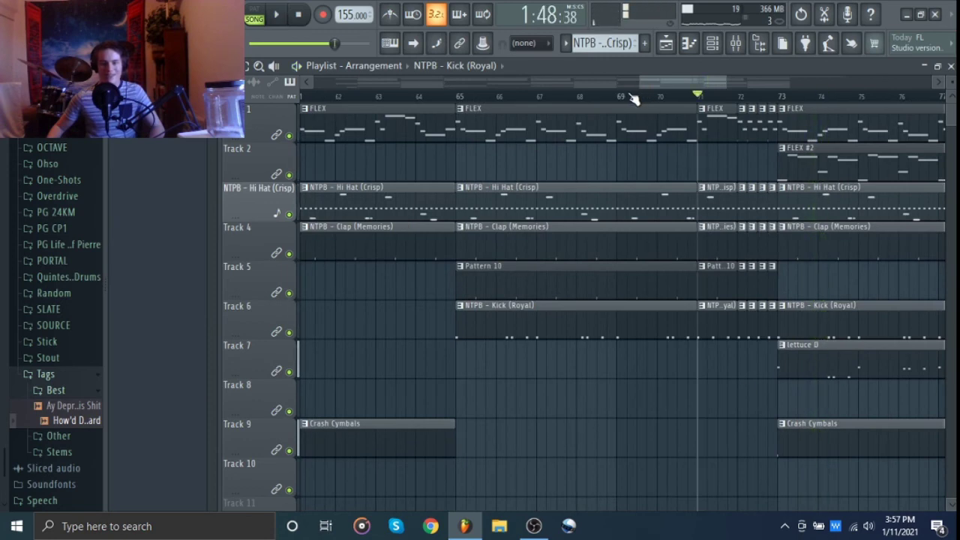
{"action": "left_click", "coordinate": [619, 96]}
{"action": "key", "text": "space"}
{"action": "scroll", "coordinate": [653, 193], "scroll_direction": "down", "scroll_amount": 2}
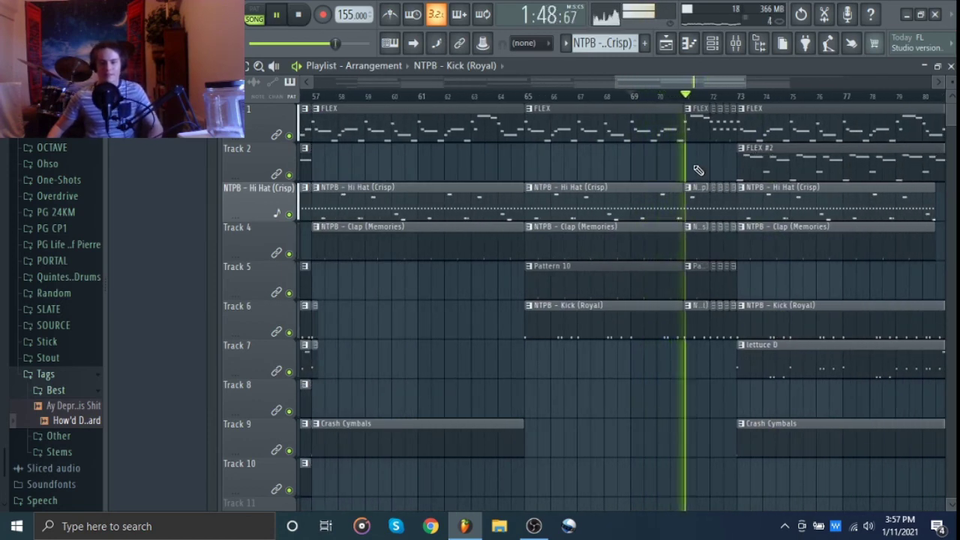
{"action": "scroll", "coordinate": [704, 147], "scroll_direction": "down", "scroll_amount": 3}
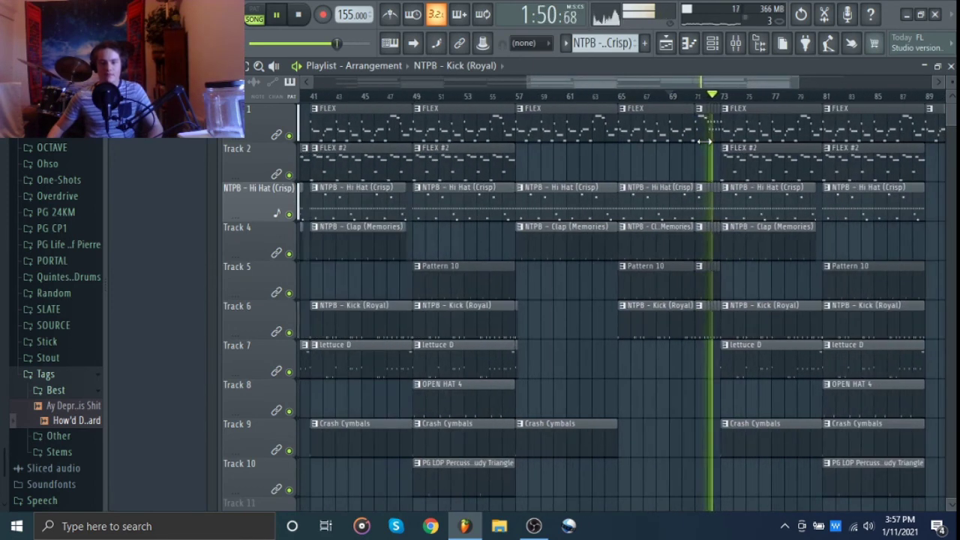
{"action": "scroll", "coordinate": [720, 315], "scroll_direction": "up", "scroll_amount": 1}
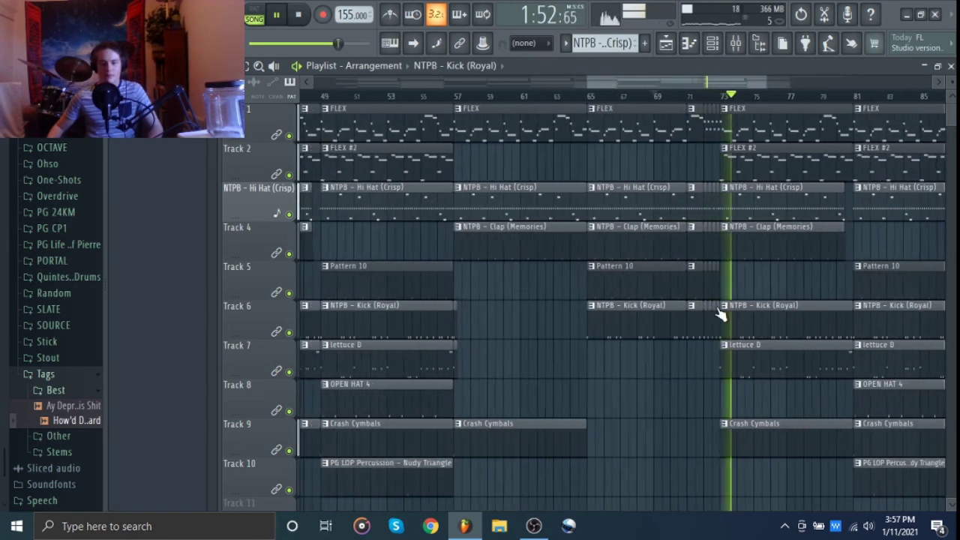
{"action": "scroll", "coordinate": [698, 330], "scroll_direction": "up", "scroll_amount": 6}
{"action": "key", "text": "space"}
Step: Try to fit a lettuce D clip on track 7 ahead of bar 73, sliced at bars 71 and 72
{"action": "scroll", "coordinate": [698, 371], "scroll_direction": "up", "scroll_amount": 3}
{"action": "left_click", "coordinate": [671, 358]}
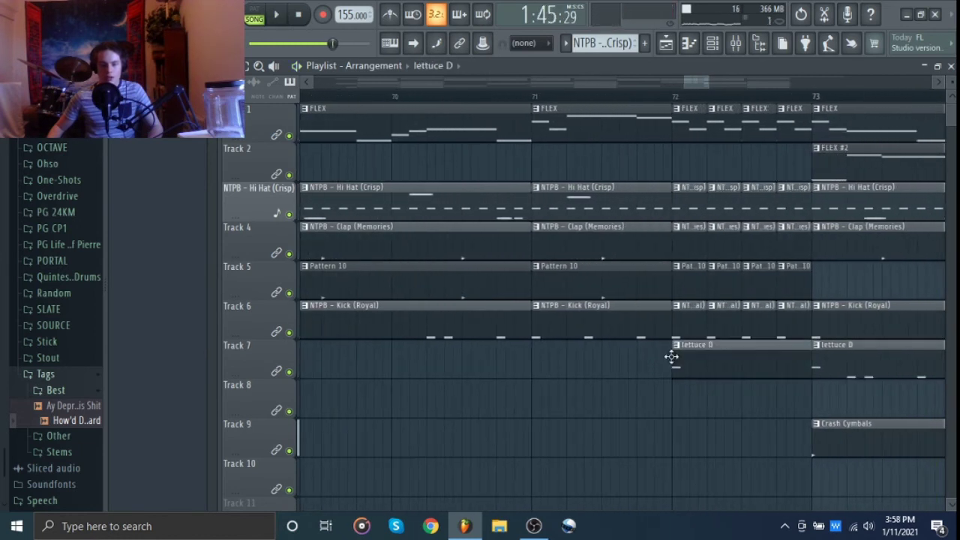
{"action": "right_click", "coordinate": [697, 361]}
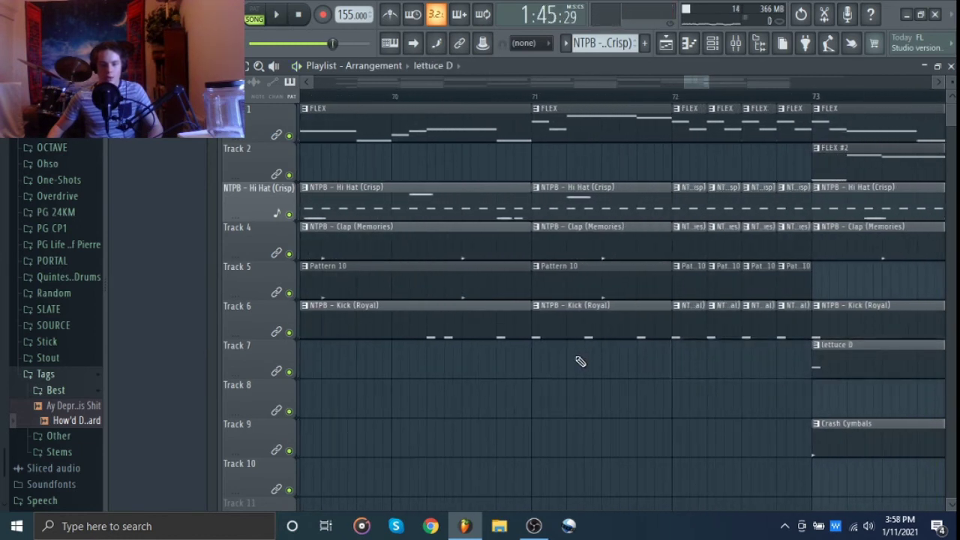
{"action": "left_click_drag", "start_coordinate": [851, 364], "coordinate": [370, 373]}
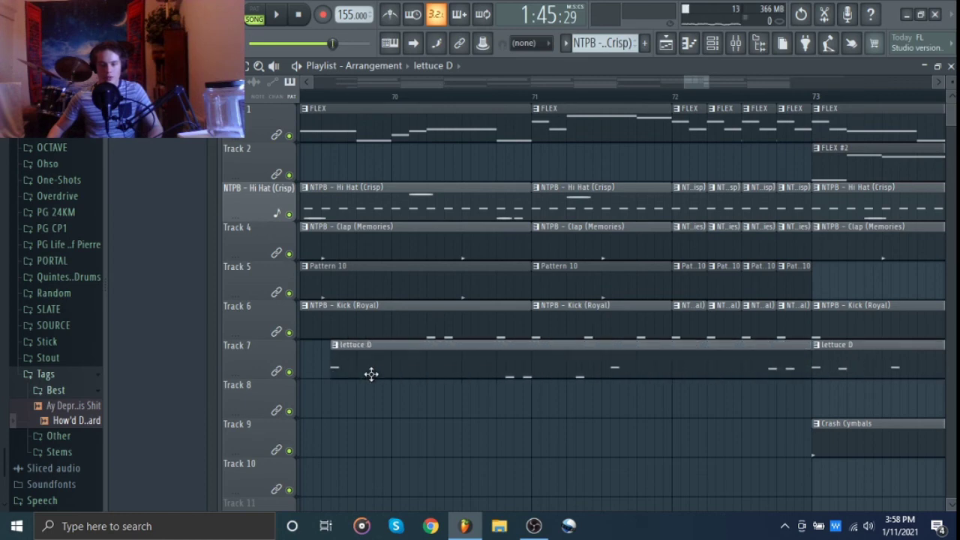
{"action": "scroll", "coordinate": [480, 390], "scroll_direction": "down", "scroll_amount": 5}
{"action": "left_click_drag", "start_coordinate": [472, 374], "coordinate": [359, 385]}
{"action": "scroll", "coordinate": [460, 377], "scroll_direction": "up", "scroll_amount": 6}
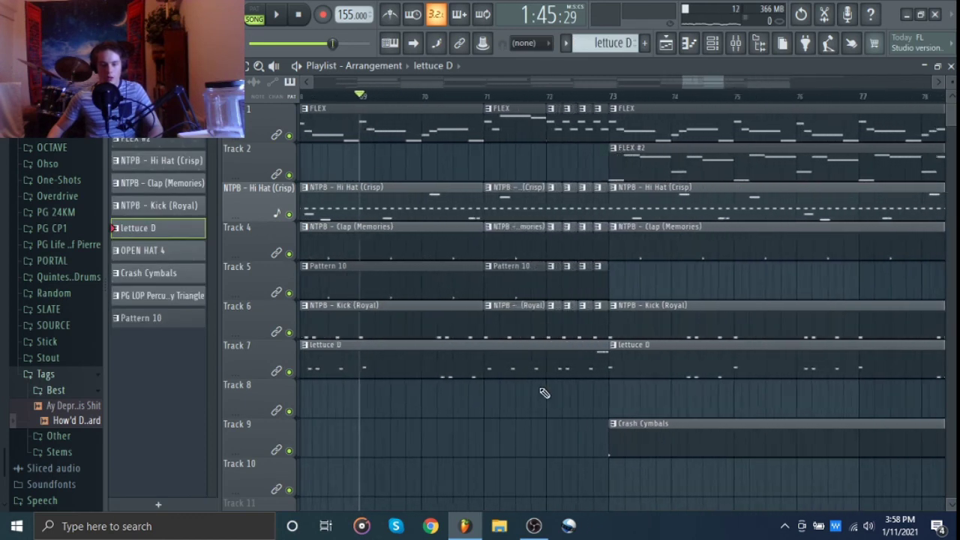
{"action": "scroll", "coordinate": [588, 391], "scroll_direction": "up", "scroll_amount": 1}
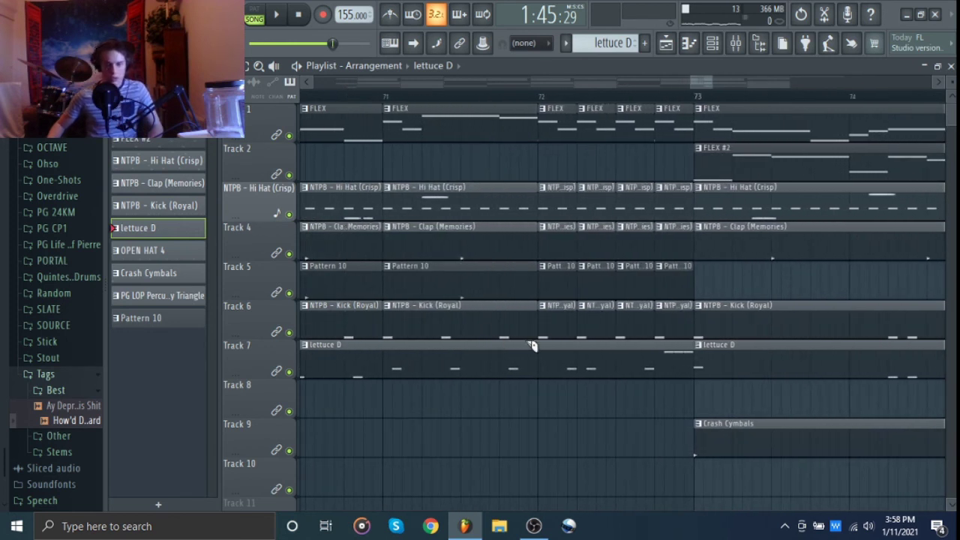
{"action": "right_click", "coordinate": [542, 371]}
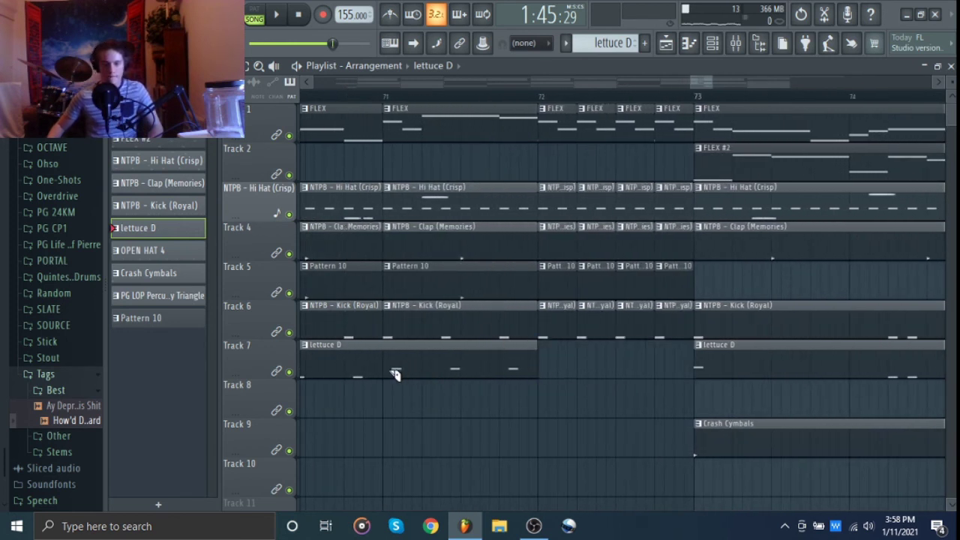
{"action": "right_click", "coordinate": [356, 375]}
{"action": "left_click_drag", "start_coordinate": [412, 362], "coordinate": [471, 364]}
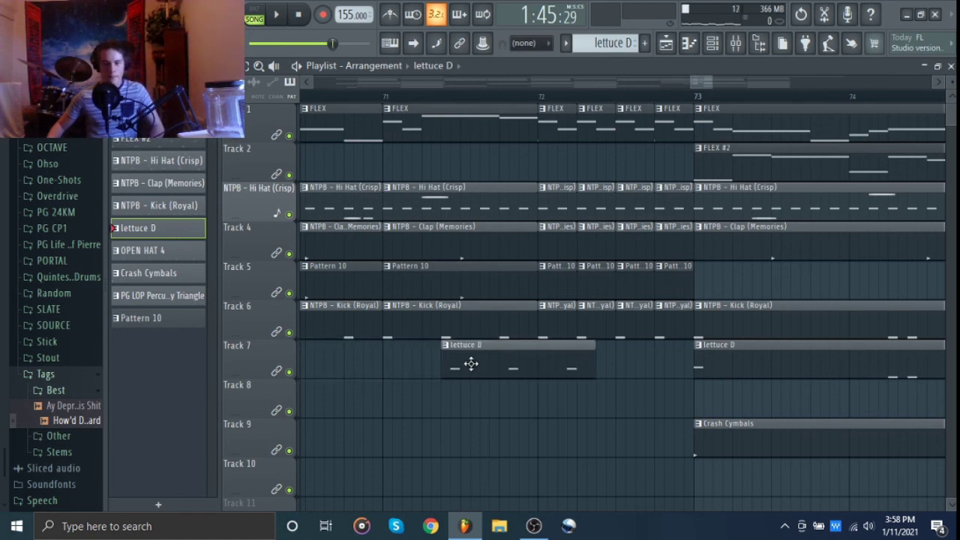
{"action": "right_click", "coordinate": [471, 364]}
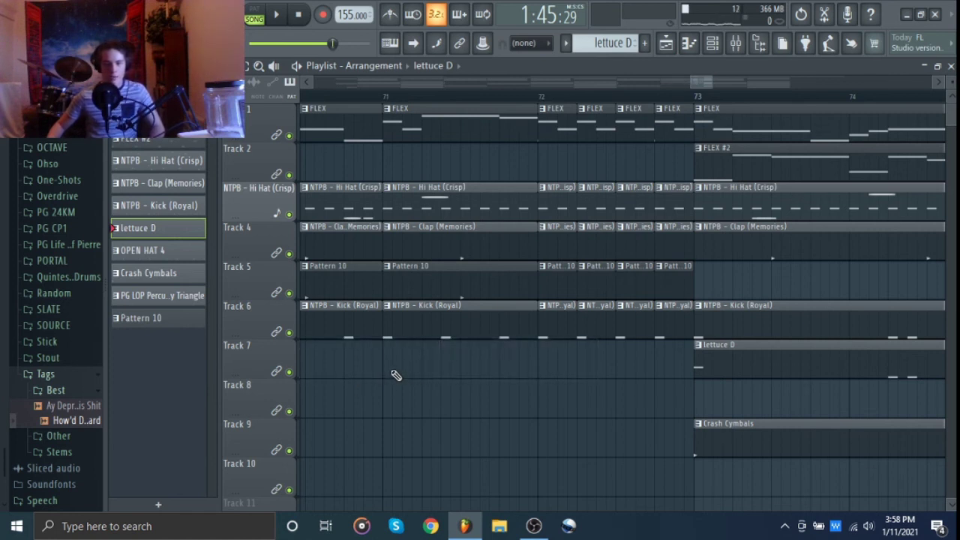
Step: Place a lettuce D clip on track 7 from bar 65 to bar 73 and cut it down to bar 71 only
{"action": "scroll", "coordinate": [395, 375], "scroll_direction": "down", "scroll_amount": 6}
{"action": "left_click_drag", "start_coordinate": [395, 375], "coordinate": [743, 512]}
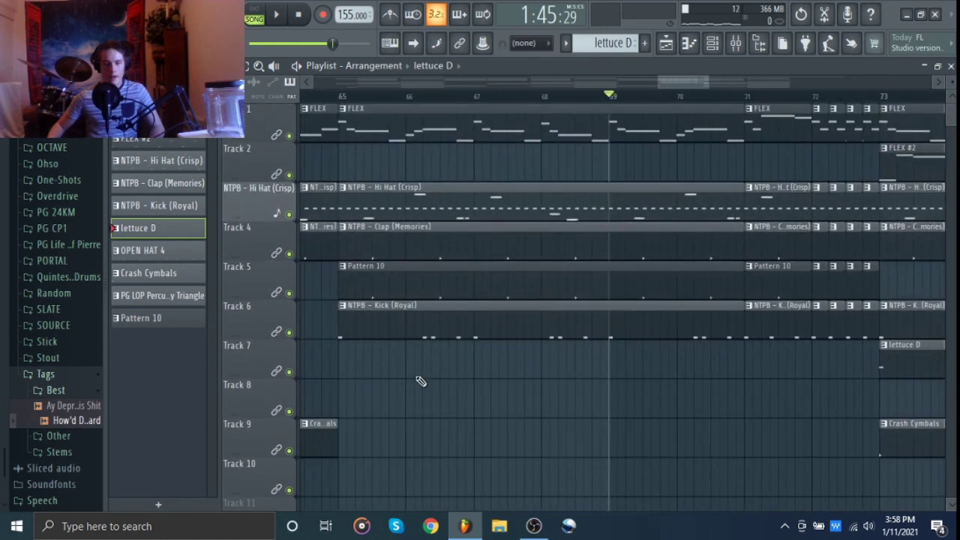
{"action": "left_click_drag", "start_coordinate": [411, 375], "coordinate": [336, 375]}
{"action": "right_click", "coordinate": [355, 372]}
{"action": "left_click_drag", "start_coordinate": [902, 373], "coordinate": [369, 408]}
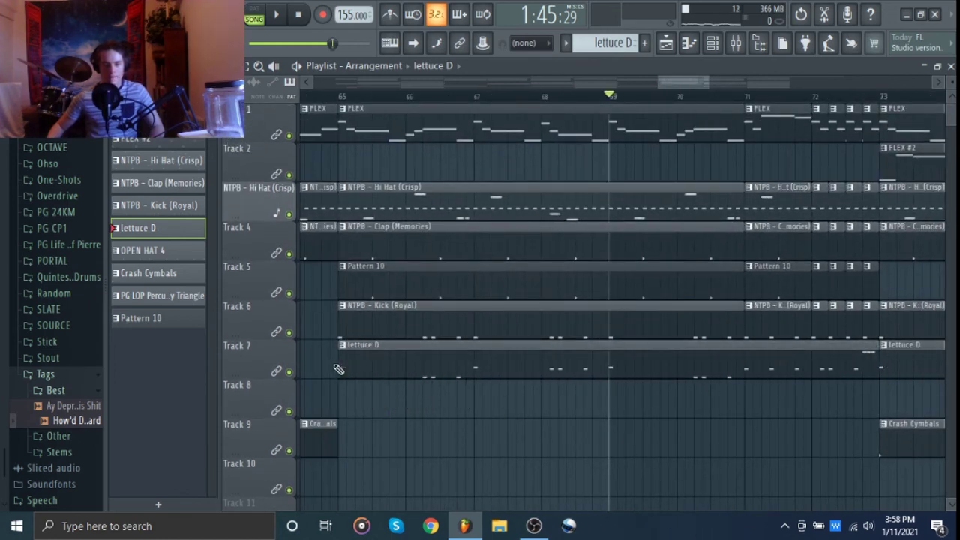
{"action": "left_click_drag", "start_coordinate": [339, 364], "coordinate": [732, 363]}
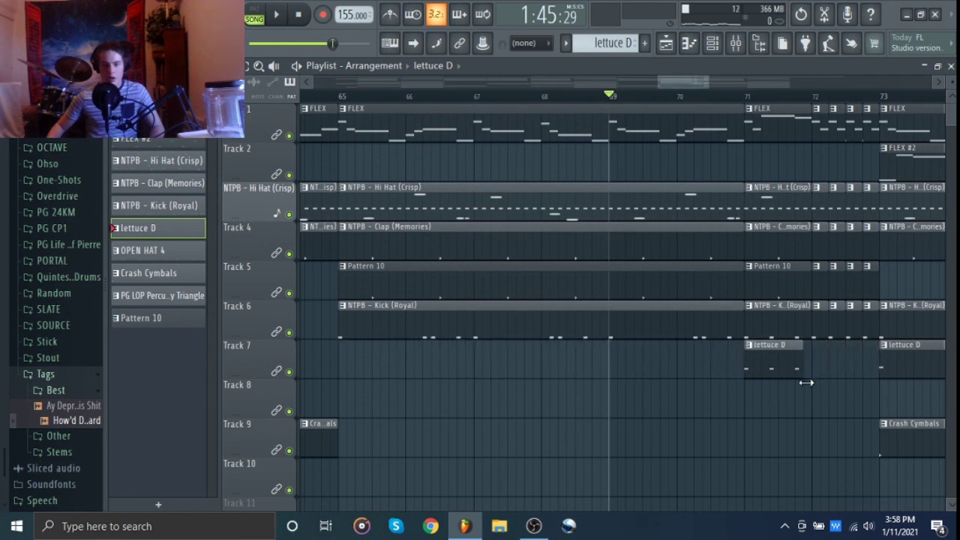
{"action": "scroll", "coordinate": [786, 393], "scroll_direction": "up", "scroll_amount": 4}
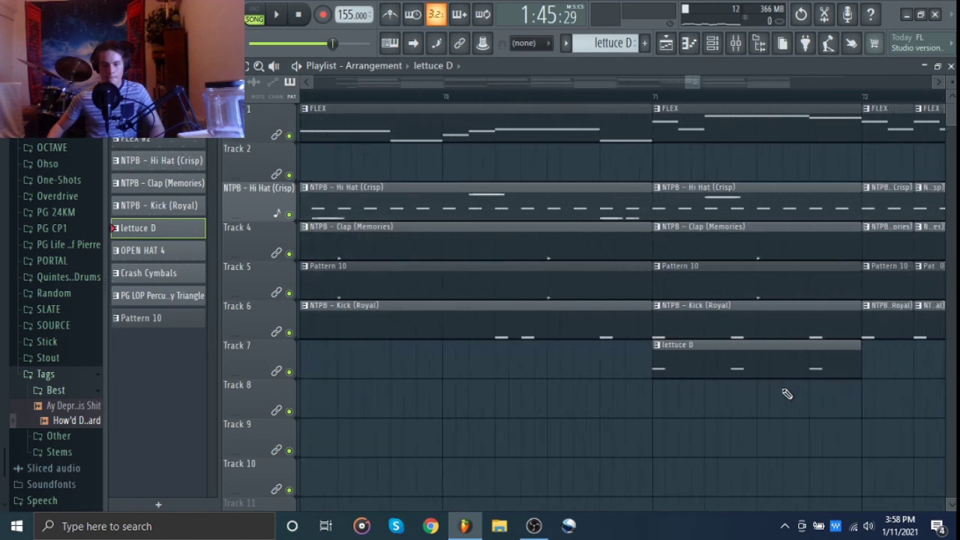
Step: Replace the lettuce D clip at bar 71 with a one-beat clip at bar 72, repeated three times up to bar 73
{"action": "left_click_drag", "start_coordinate": [721, 354], "coordinate": [806, 369]}
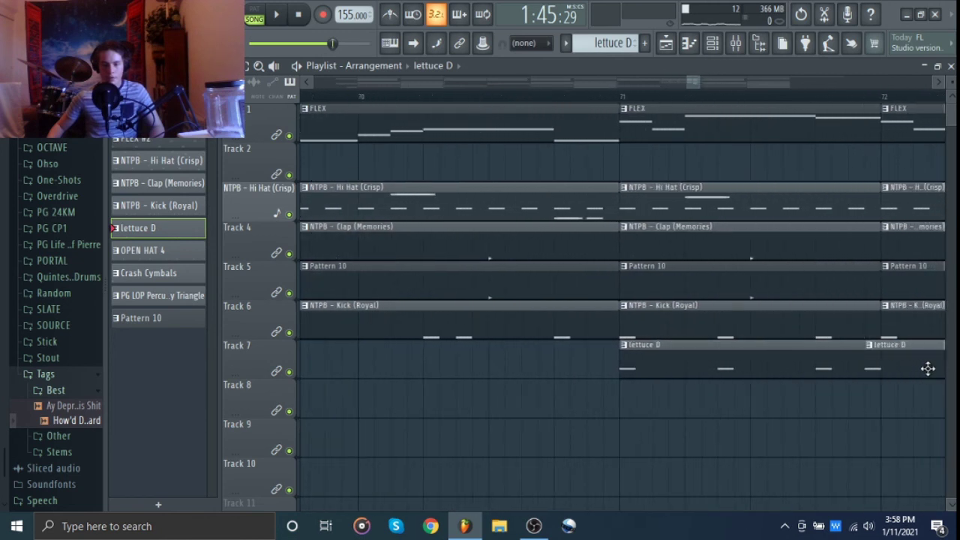
{"action": "right_click", "coordinate": [811, 369]}
{"action": "left_click_drag", "start_coordinate": [759, 393], "coordinate": [265, 398]}
{"action": "left_click_drag", "start_coordinate": [645, 350], "coordinate": [478, 375]}
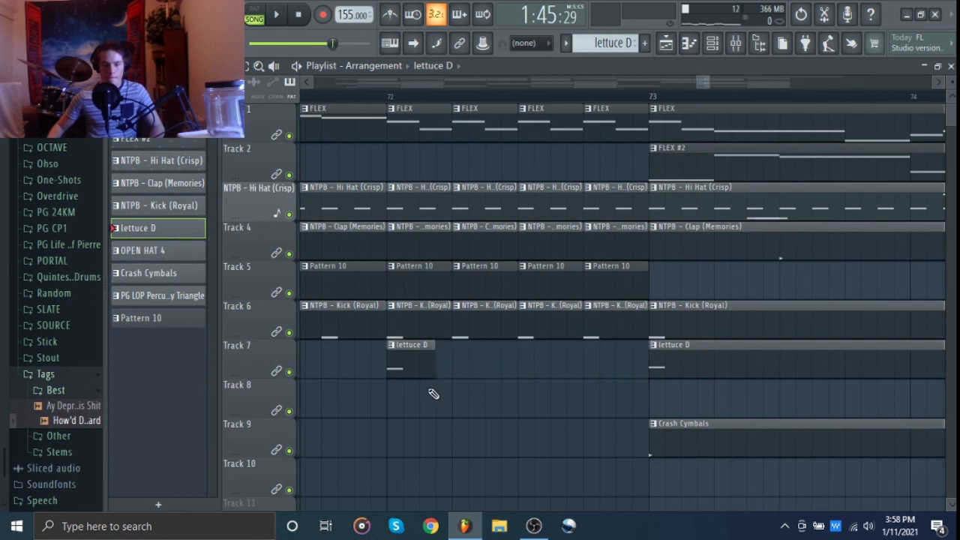
{"action": "key", "text": "ctrl+b"}
{"action": "key", "text": "ctrl+b"}
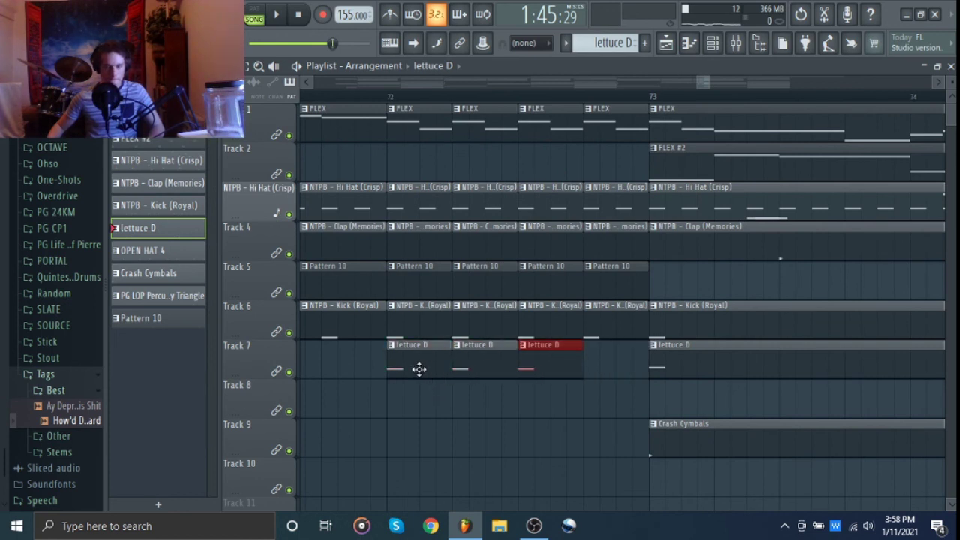
{"action": "key", "text": "ctrl+b"}
Step: Play the transition into bar 73 and the section ending from bar 87 into bar 89
{"action": "key", "text": "space"}
{"action": "scroll", "coordinate": [426, 411], "scroll_direction": "down", "scroll_amount": 6}
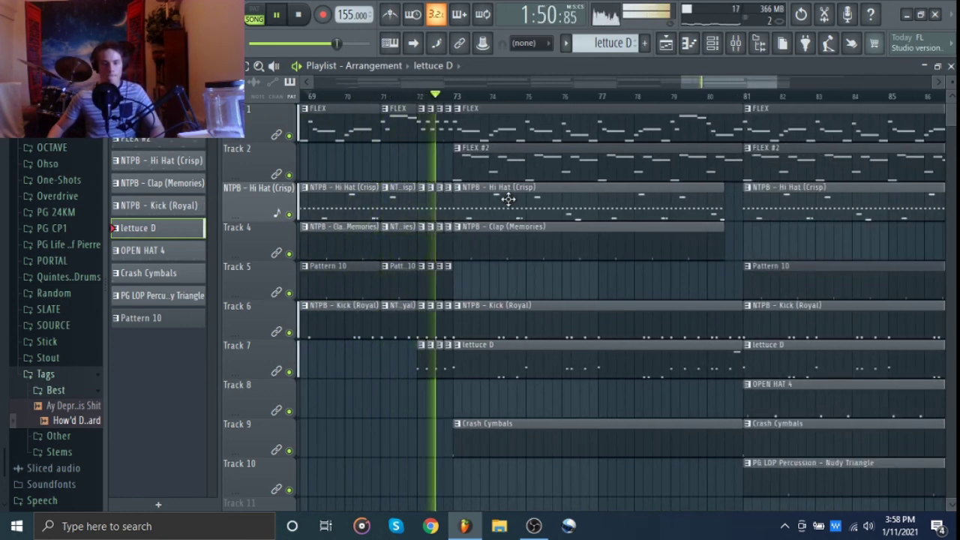
{"action": "scroll", "coordinate": [508, 199], "scroll_direction": "down", "scroll_amount": 5}
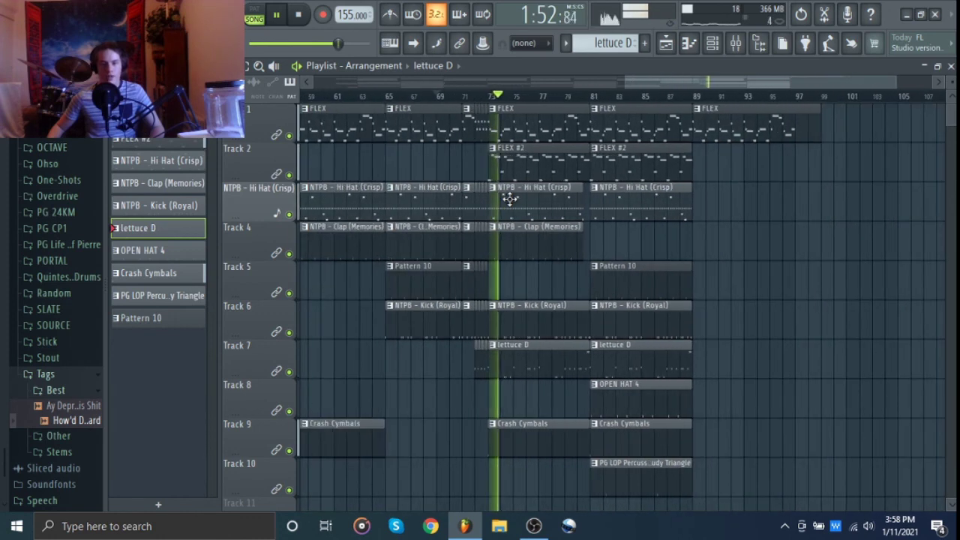
{"action": "left_click", "coordinate": [667, 96]}
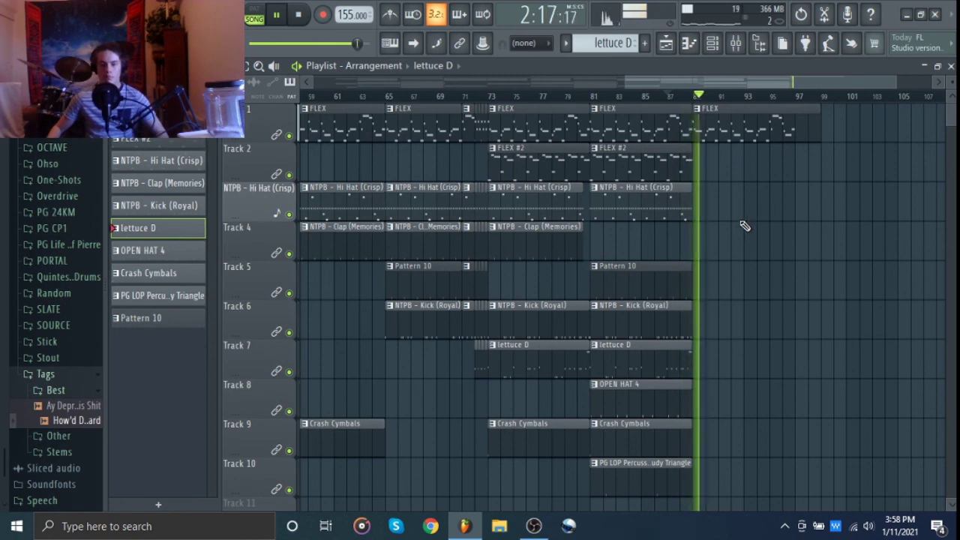
{"action": "key", "text": "space"}
Step: Add a lettuce D clip on track 7 at bar 89 and slice it at bar 90, deleting the remainder
{"action": "scroll", "coordinate": [716, 314], "scroll_direction": "up", "scroll_amount": 5}
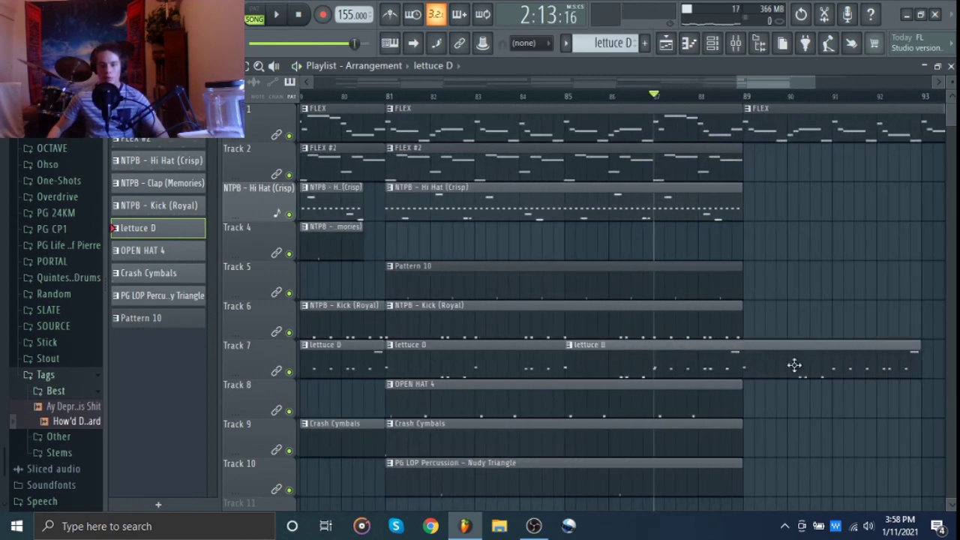
{"action": "left_click_drag", "start_coordinate": [953, 370], "coordinate": [922, 379]}
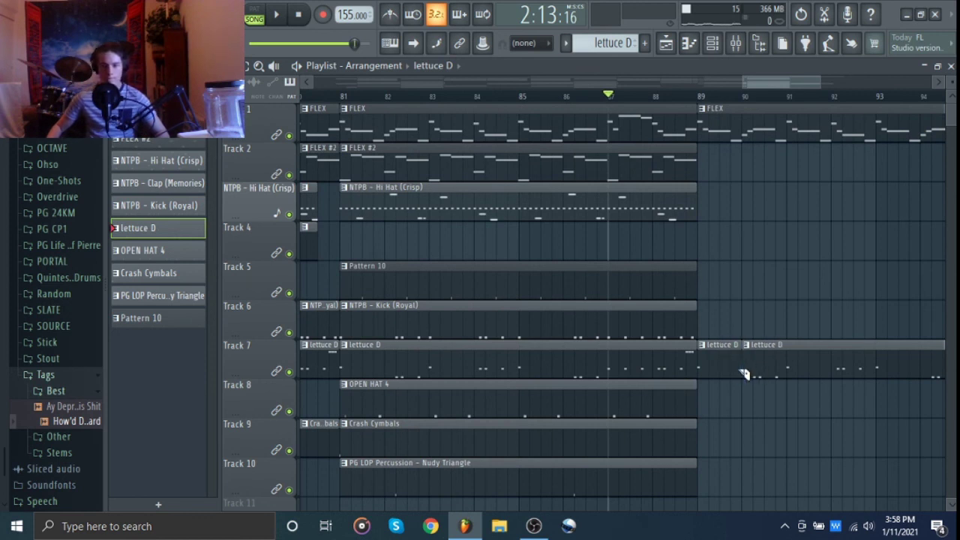
{"action": "right_click", "coordinate": [791, 371]}
Step: Play the arrangement from bar 87 through the outro's start at bar 89
{"action": "key", "text": "space"}
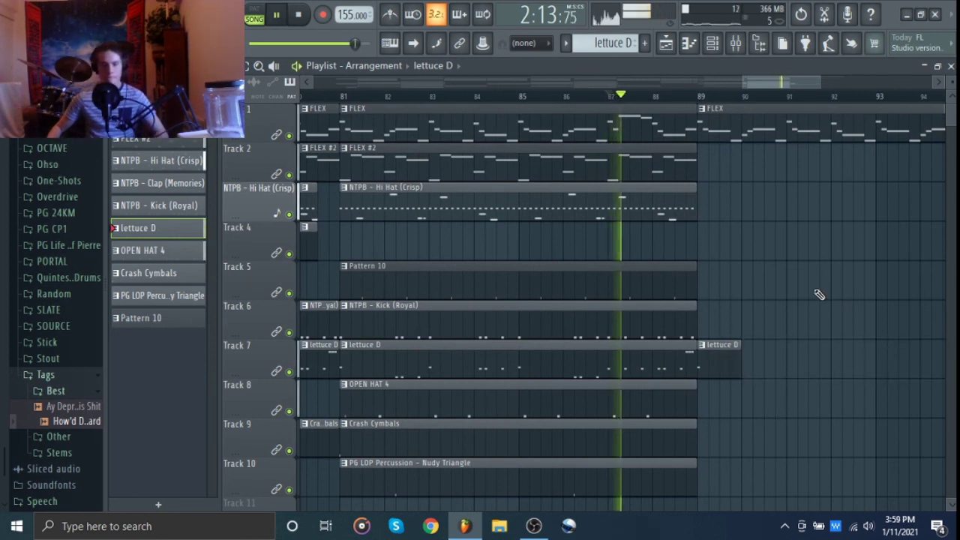
{"action": "scroll", "coordinate": [819, 295], "scroll_direction": "down", "scroll_amount": 1}
{"action": "left_click_drag", "start_coordinate": [809, 293], "coordinate": [614, 379]}
{"action": "scroll", "coordinate": [614, 379], "scroll_direction": "down", "scroll_amount": 1}
{"action": "scroll", "coordinate": [615, 378], "scroll_direction": "down", "scroll_amount": 1}
{"action": "scroll", "coordinate": [615, 378], "scroll_direction": "up", "scroll_amount": 1}
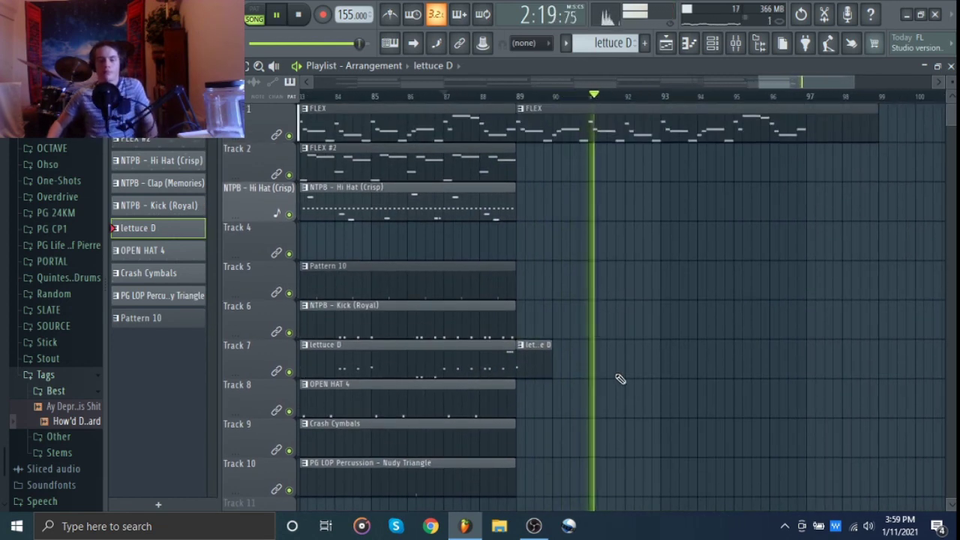
{"action": "scroll", "coordinate": [784, 361], "scroll_direction": "down", "scroll_amount": 3}
{"action": "key", "text": "space"}
Step: Trim the outro's FLEX clip on track 1 to end at bar 97 and select bars 89 to 97
{"action": "left_click_drag", "start_coordinate": [668, 99], "coordinate": [794, 108]}
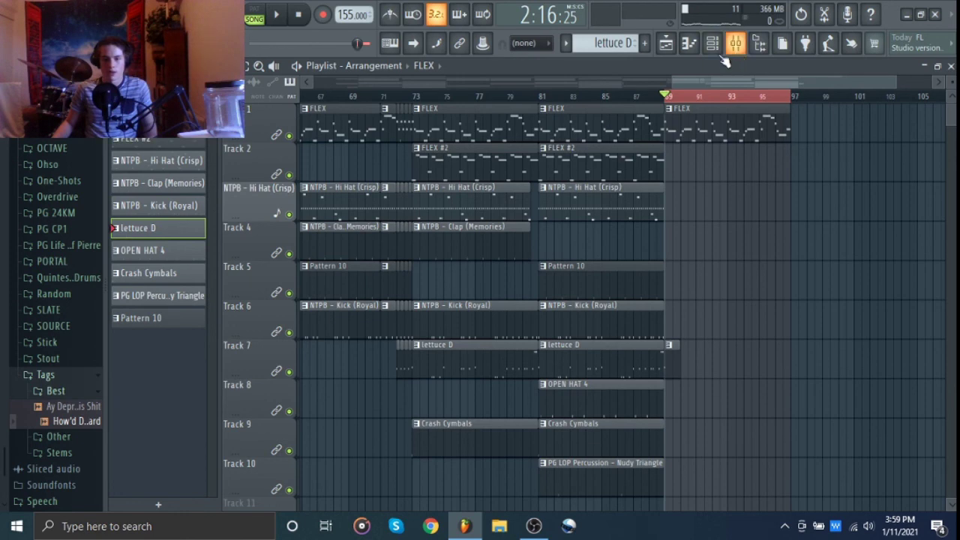
{"action": "key", "text": "F9"}
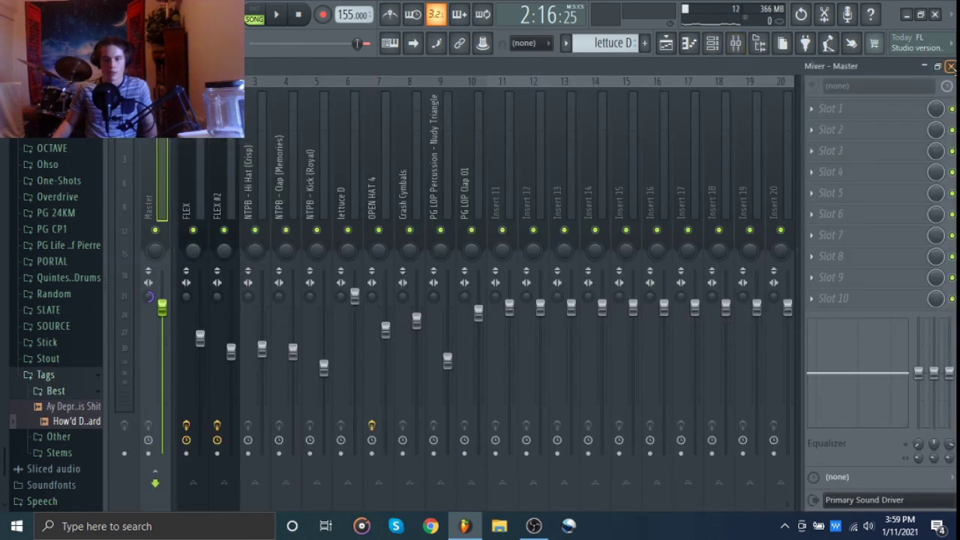
{"action": "left_click", "coordinate": [950, 67]}
Step: Play the section from bar 81 to bar 89 and lower the Master track's volume fader in the mixer
{"action": "left_click_drag", "start_coordinate": [665, 96], "coordinate": [569, 97]}
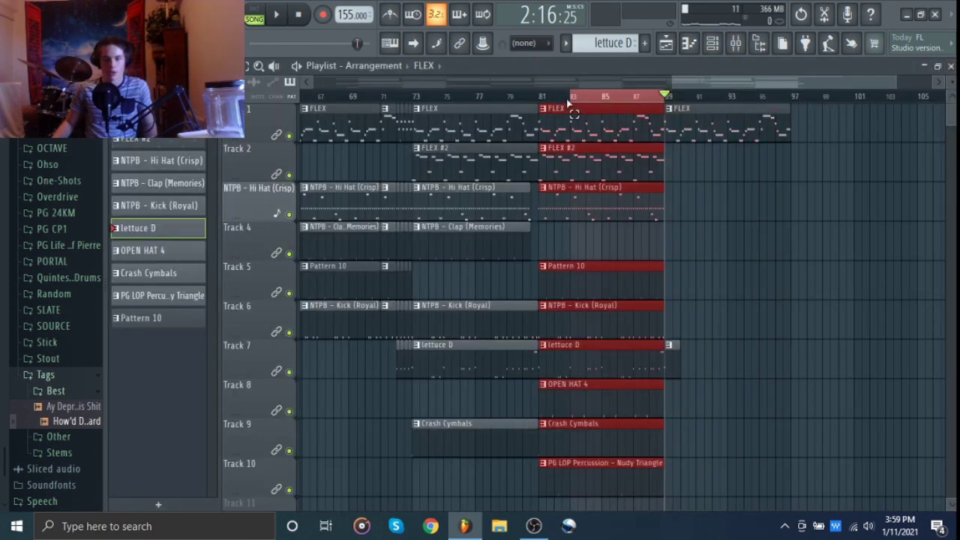
{"action": "key", "text": "space"}
{"action": "key", "text": "F9"}
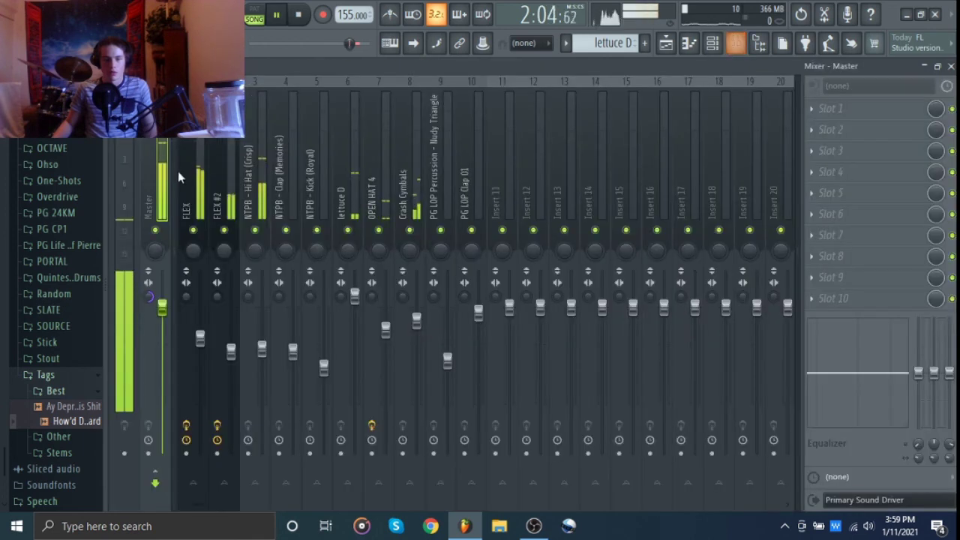
{"action": "left_click_drag", "start_coordinate": [162, 306], "coordinate": [162, 332]}
{"action": "key", "text": "space"}
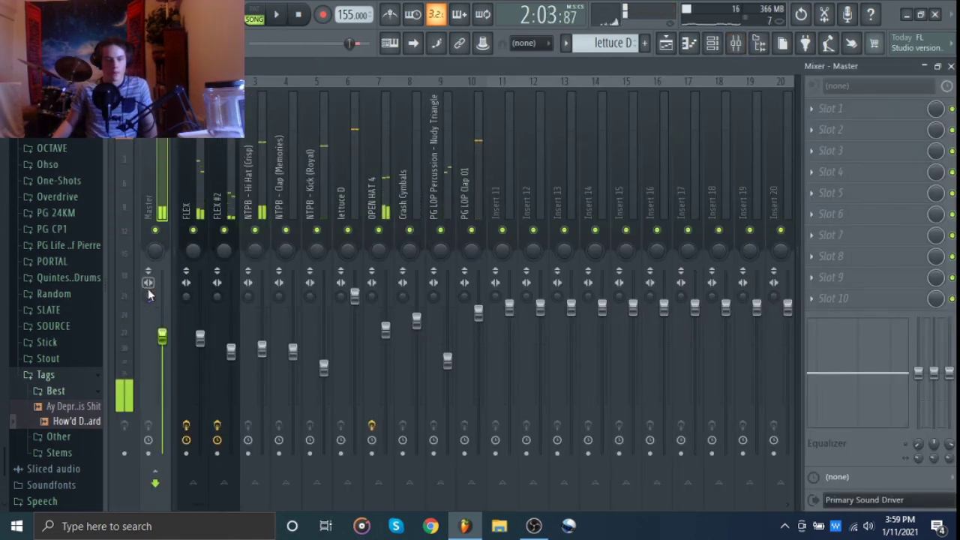
Step: Reset the Master track's stereo separation and play the section again to check its level
{"action": "right_click", "coordinate": [149, 300]}
{"action": "left_click", "coordinate": [176, 307]}
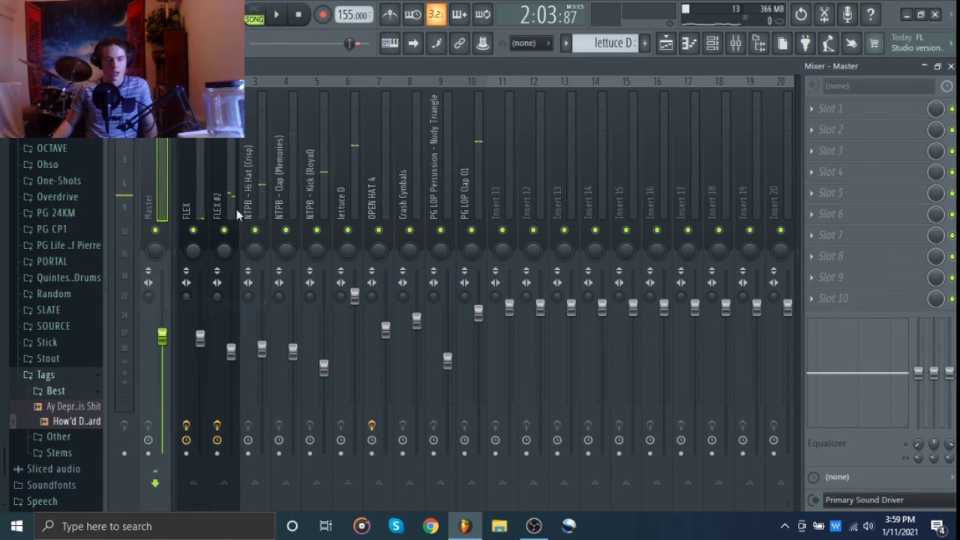
{"action": "key", "text": "space"}
{"action": "mouse_move", "coordinate": [162, 336]}
{"action": "left_mouse_down"}
{"action": "mouse_move", "coordinate": [168, 350]}
{"action": "mouse_move", "coordinate": [162, 335]}
{"action": "left_mouse_up"}
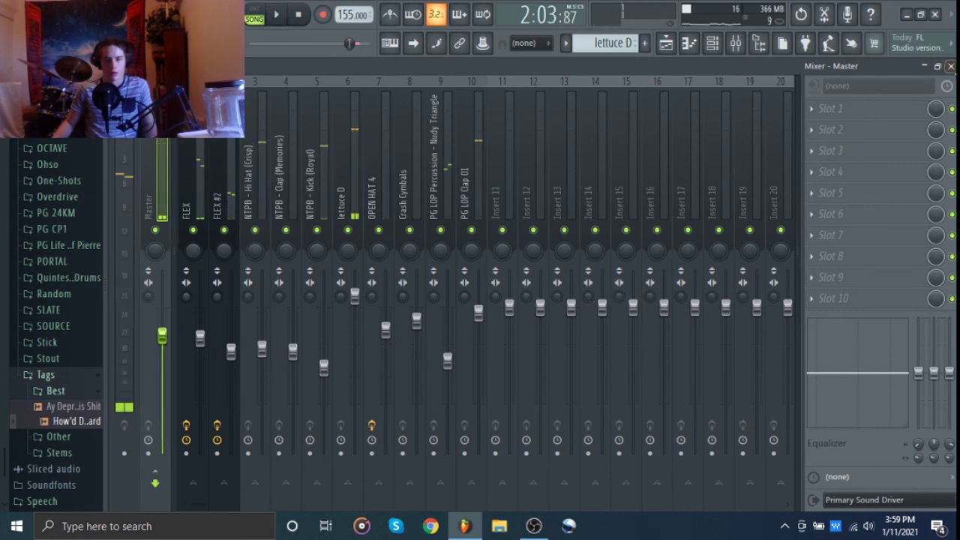
Step: Create an automation clip for the Master volume and place it on track 4 starting at bar 89
{"action": "right_click", "coordinate": [162, 337]}
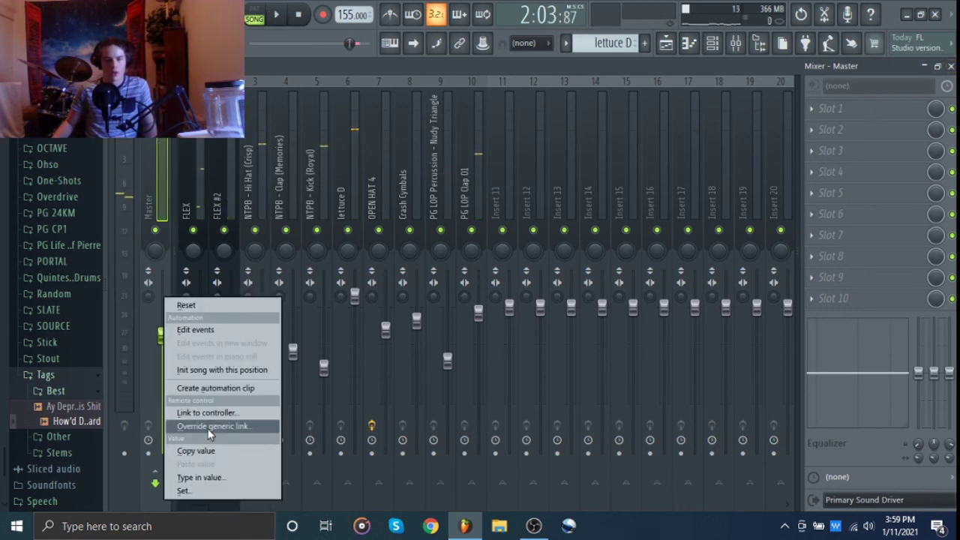
{"action": "left_click", "coordinate": [210, 388]}
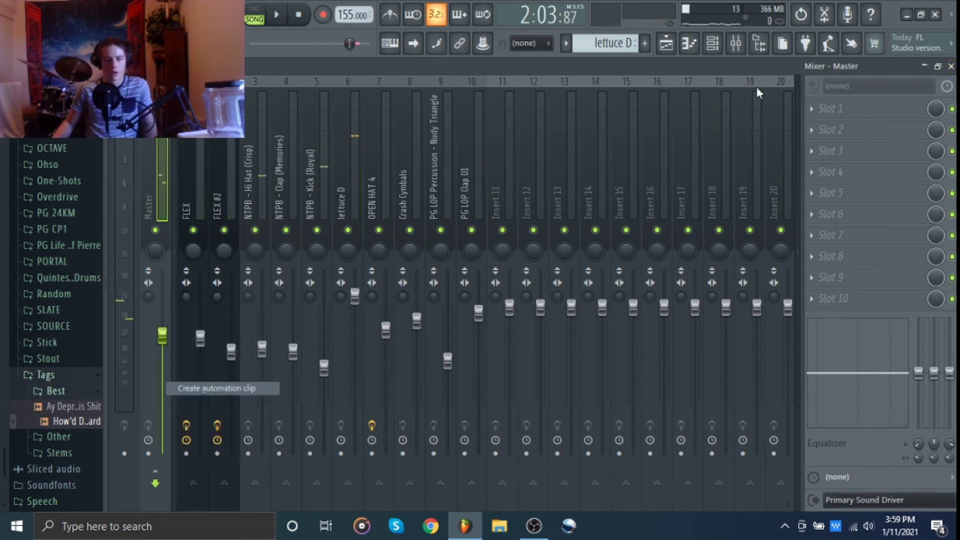
{"action": "left_click", "coordinate": [950, 66]}
{"action": "left_click_drag", "start_coordinate": [613, 227], "coordinate": [716, 225]}
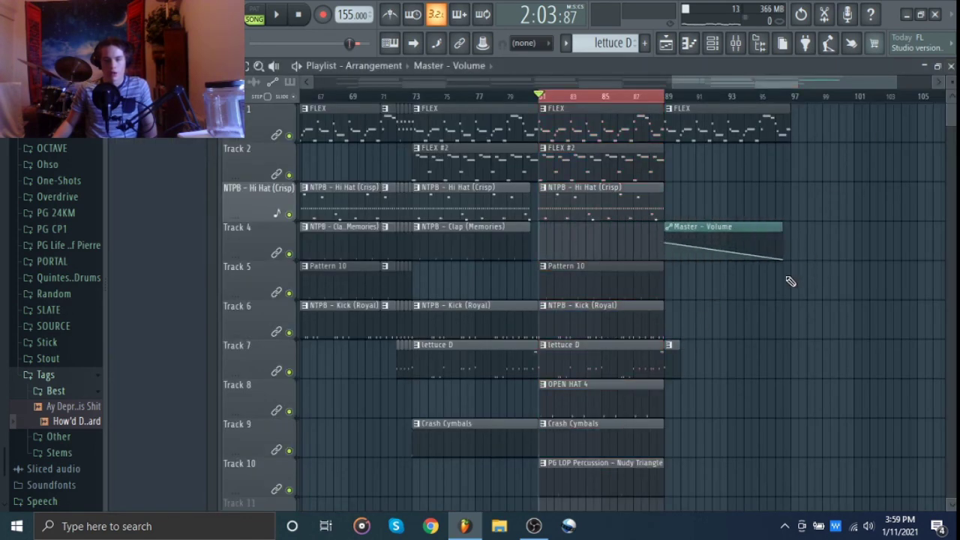
Step: Extend the Master volume automation clip on track 4 to bar 97, matching the end of the outro's FLEX clip
{"action": "scroll", "coordinate": [789, 272], "scroll_direction": "up", "scroll_amount": 5}
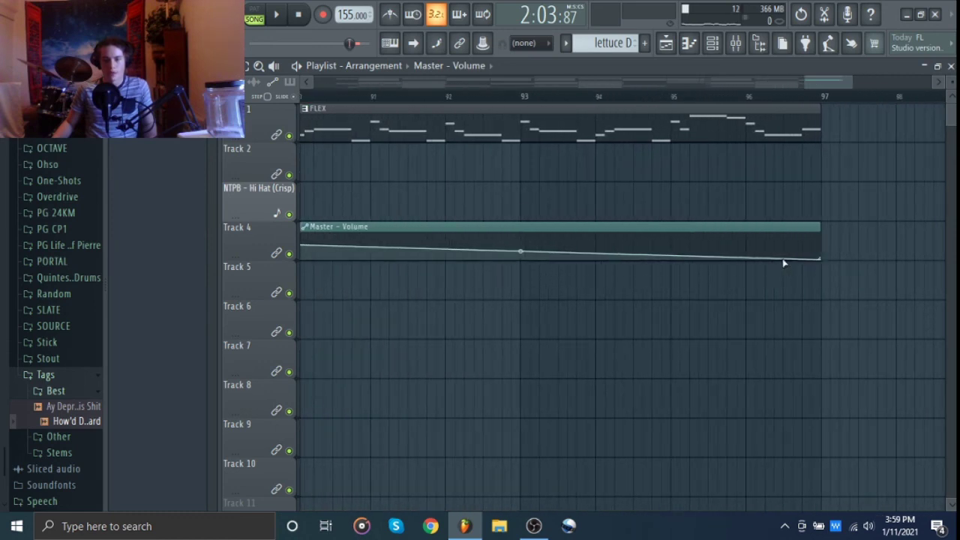
{"action": "left_click_drag", "start_coordinate": [730, 329], "coordinate": [775, 336]}
{"action": "key", "text": "space"}
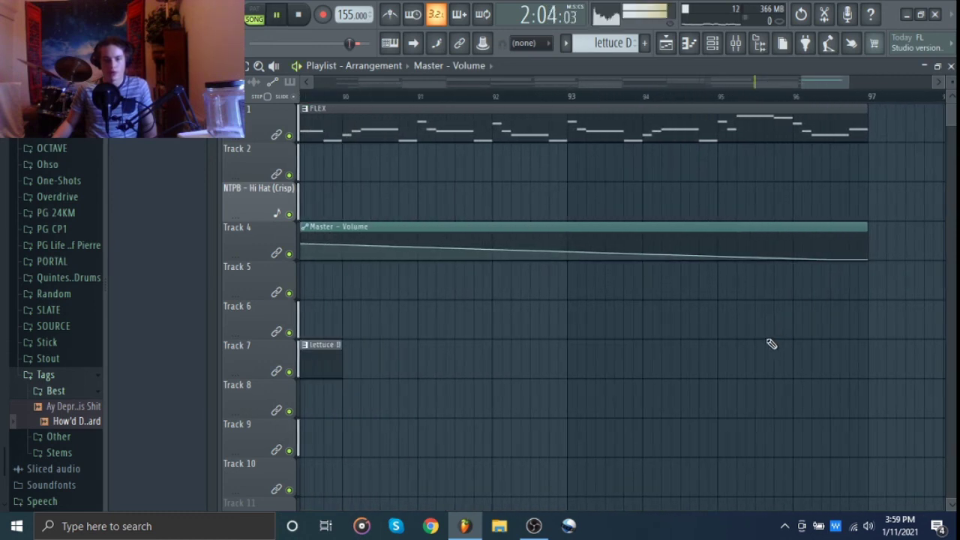
{"action": "scroll", "coordinate": [763, 340], "scroll_direction": "down", "scroll_amount": 3}
{"action": "key", "text": "space"}
Step: Play the outro from bar 89 and bend the Master volume automation into a downward curve that fades faster at the start
{"action": "left_click", "coordinate": [562, 96]}
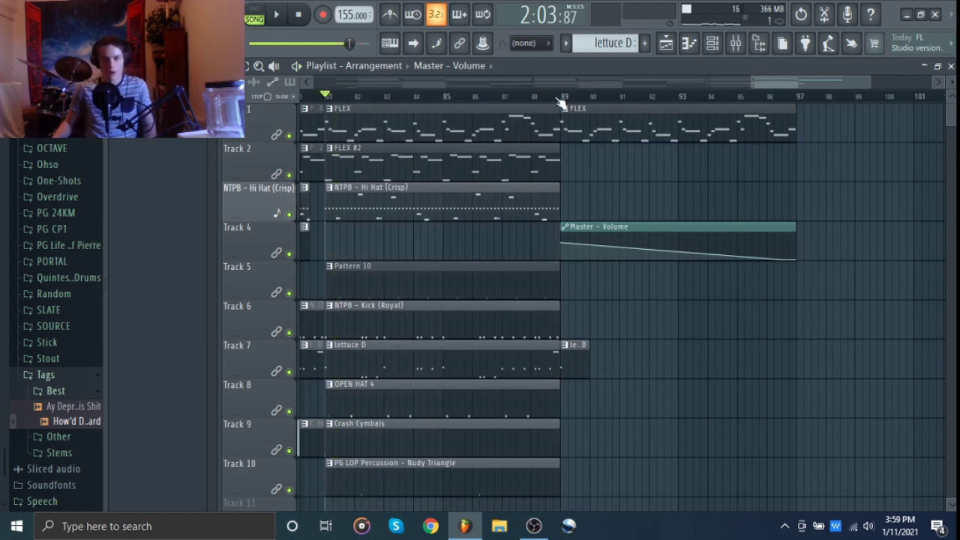
{"action": "key", "text": "space"}
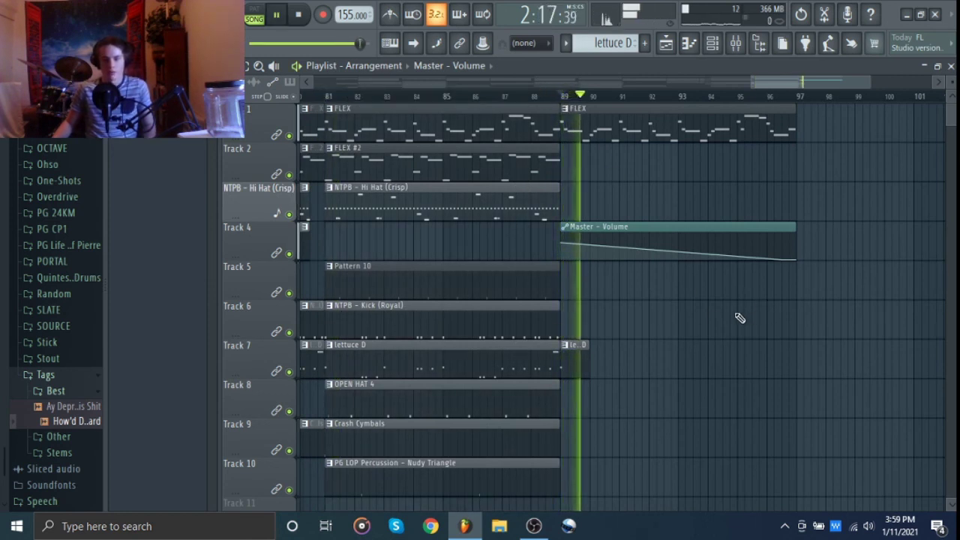
{"action": "left_click_drag", "start_coordinate": [669, 251], "coordinate": [671, 255]}
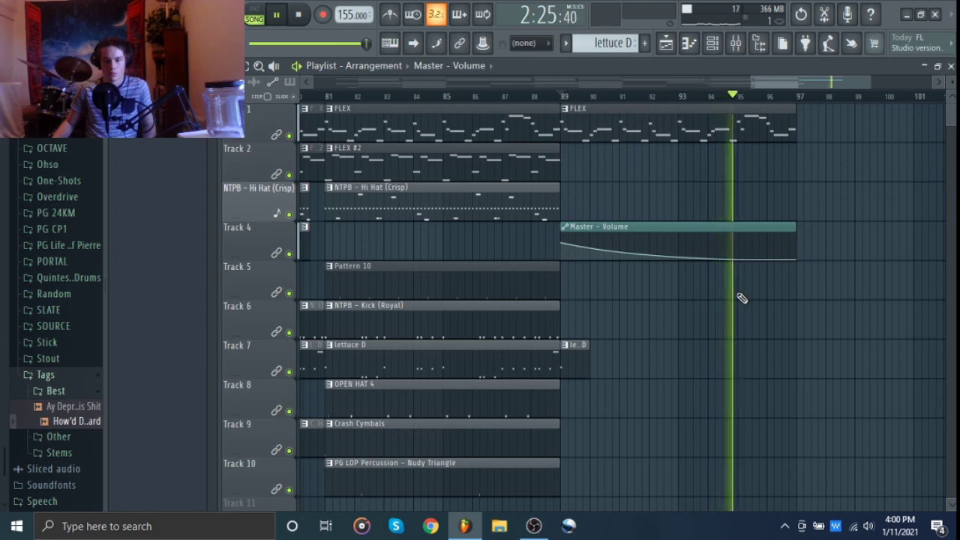
{"action": "scroll", "coordinate": [741, 299], "scroll_direction": "down", "scroll_amount": 1}
{"action": "scroll", "coordinate": [740, 299], "scroll_direction": "down", "scroll_amount": 3}
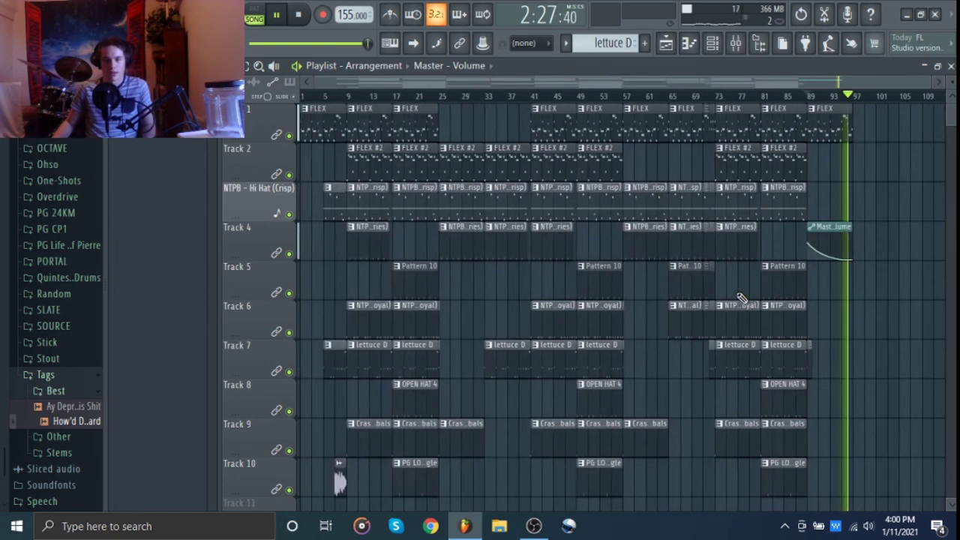
{"action": "key", "text": "space"}
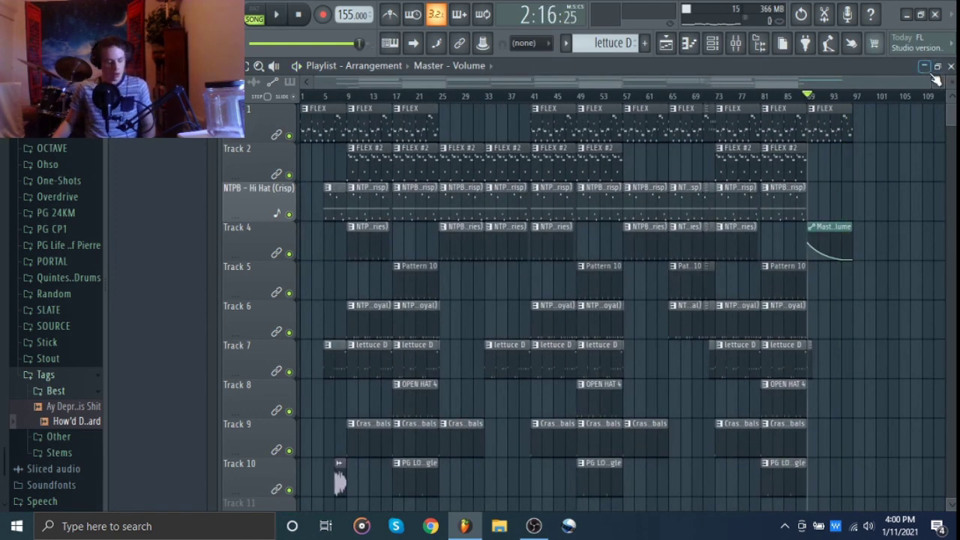